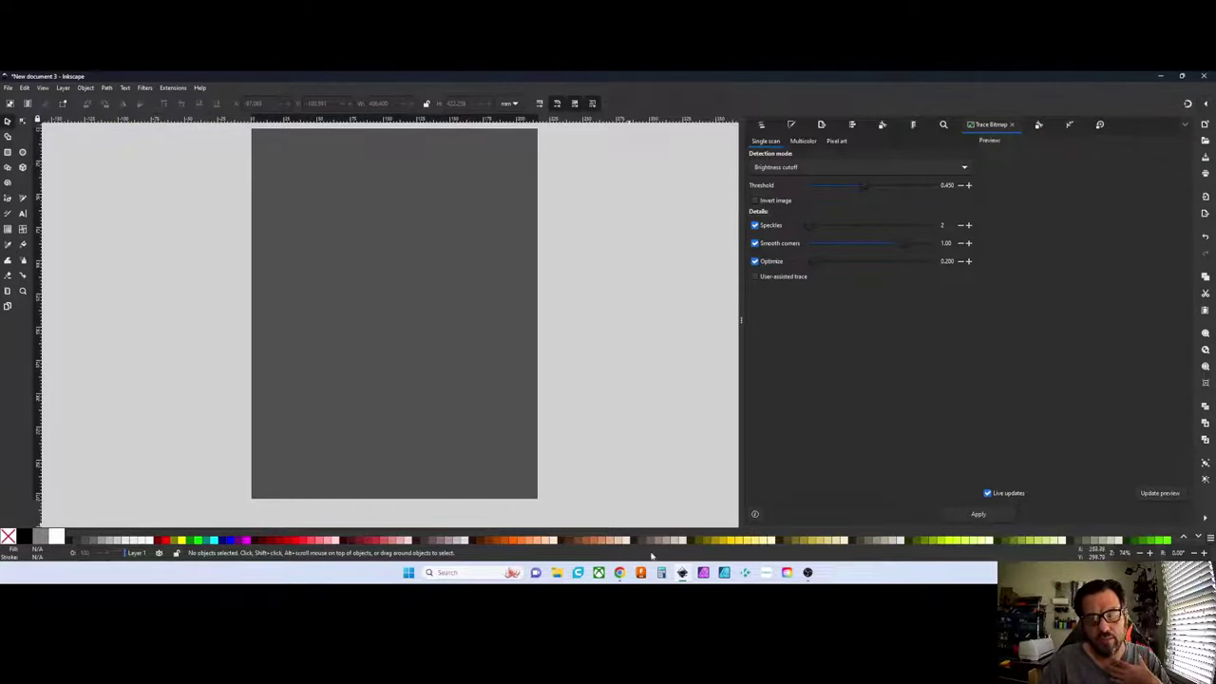
{"action": "left_click", "coordinate": [683, 573]}
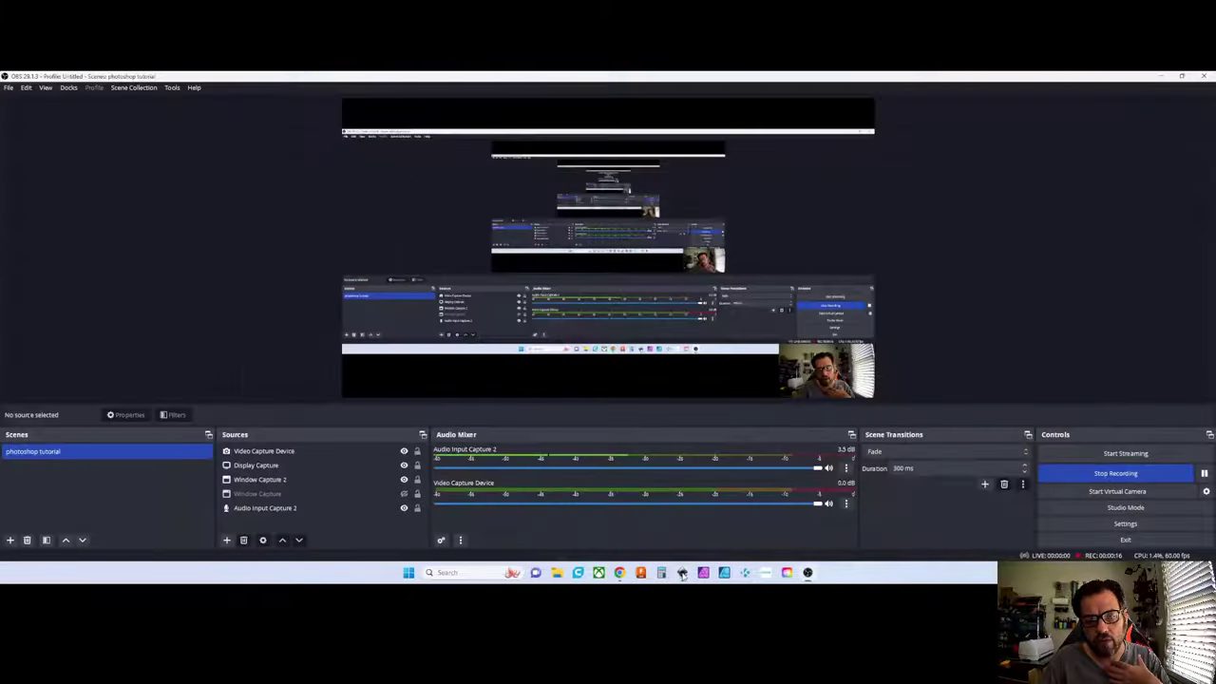
{"action": "left_click", "coordinate": [682, 572]}
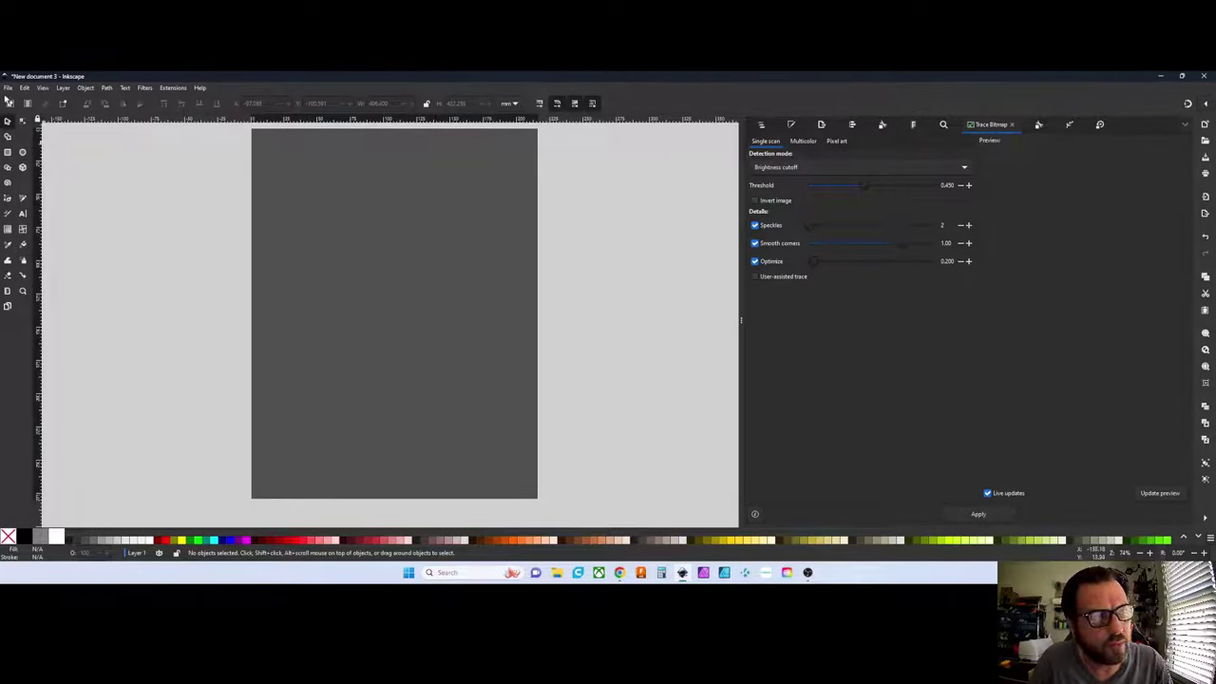
{"action": "scroll", "coordinate": [589, 342], "scroll_direction": "up", "scroll_amount": 2}
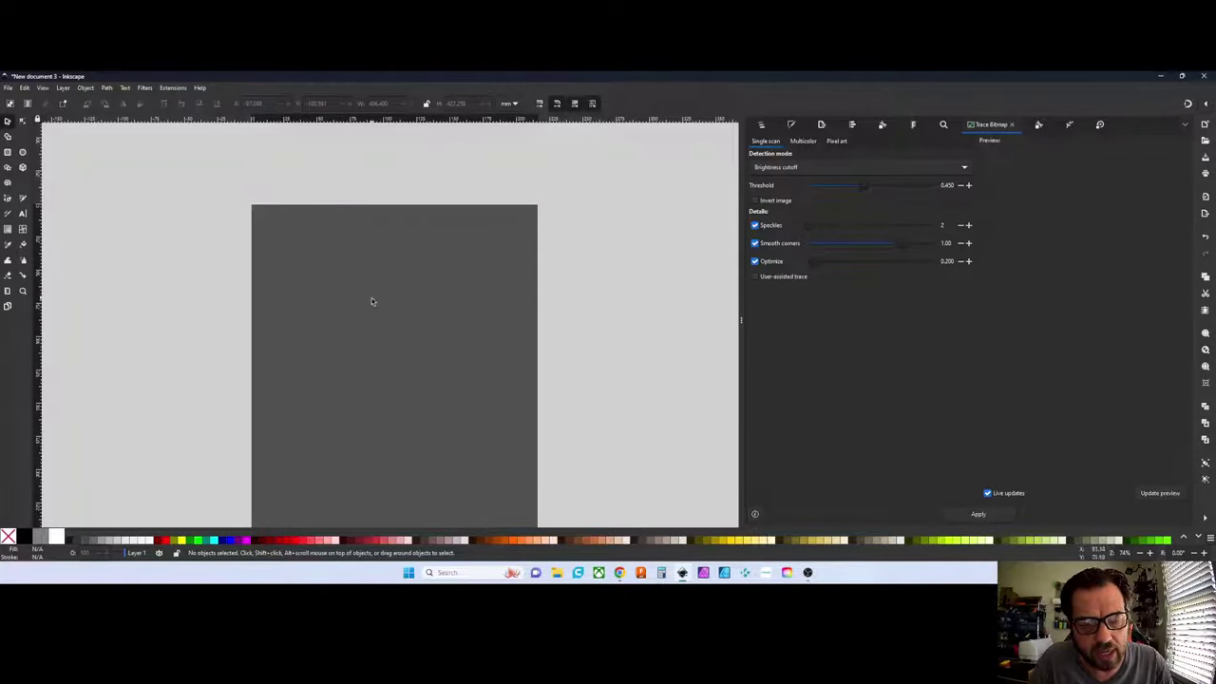
{"action": "scroll", "coordinate": [372, 299], "scroll_direction": "down", "scroll_amount": 2}
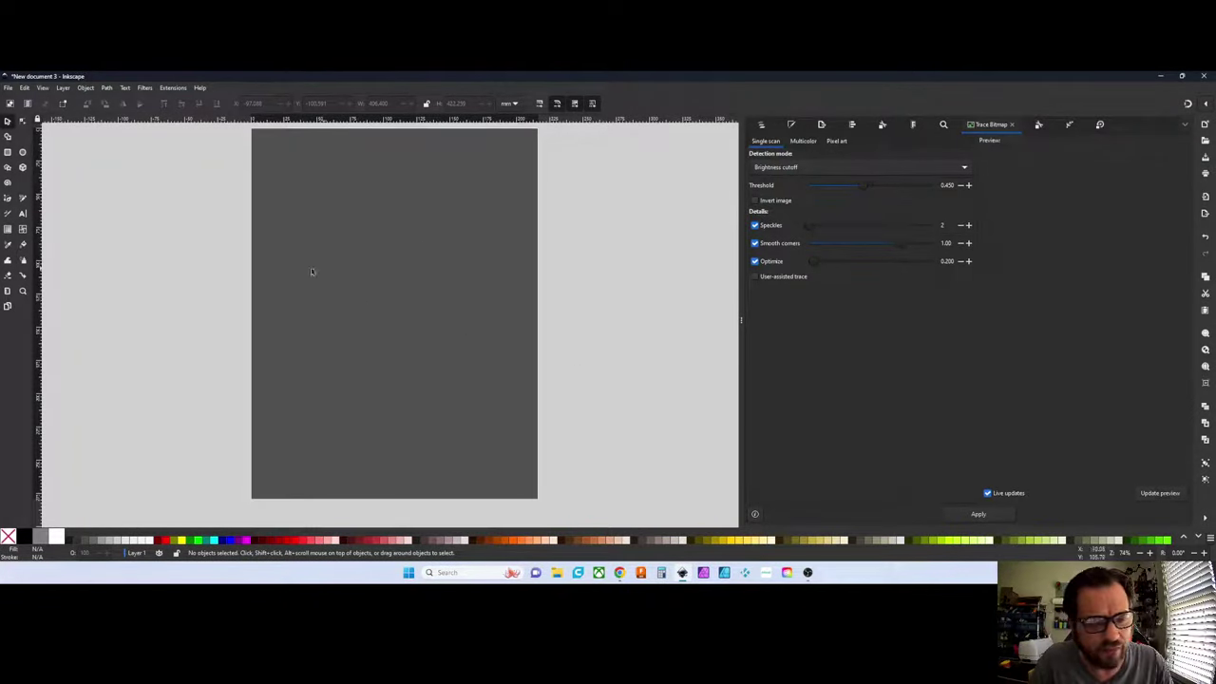
{"action": "scroll", "coordinate": [193, 252], "scroll_direction": "up", "scroll_amount": 2}
{"action": "scroll", "coordinate": [347, 279], "scroll_direction": "down", "scroll_amount": 2}
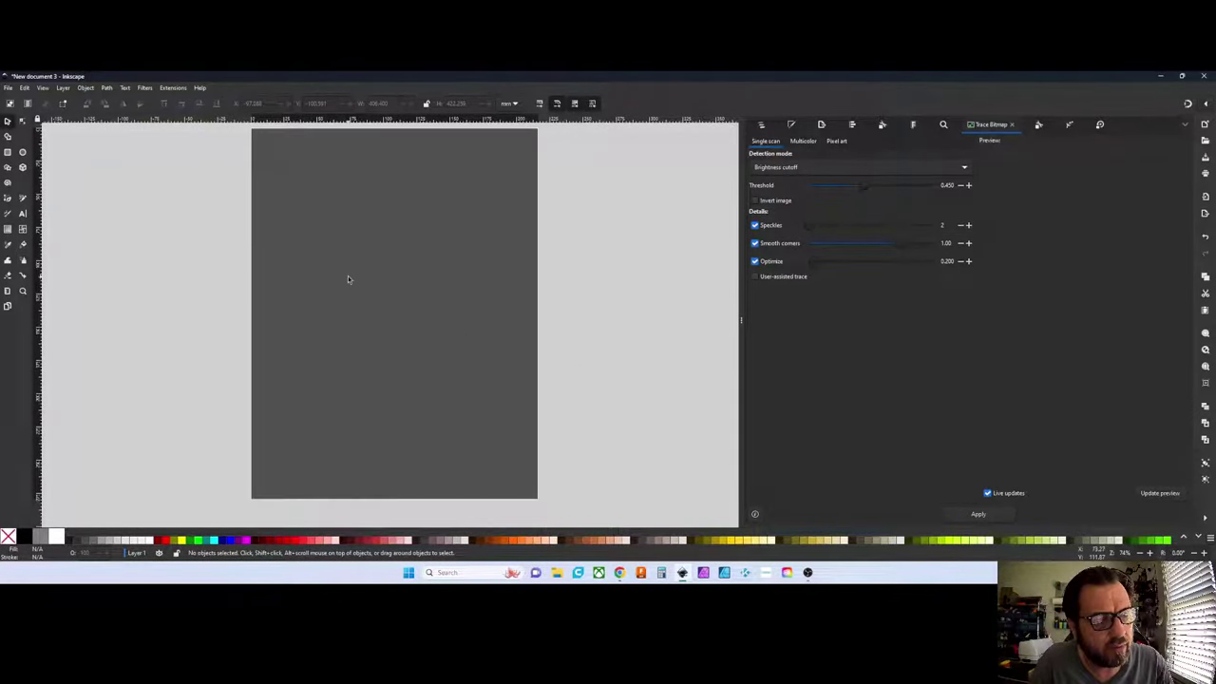
Set the page width to 22 inches in the document properties
{"action": "left_click", "coordinate": [8, 88]}
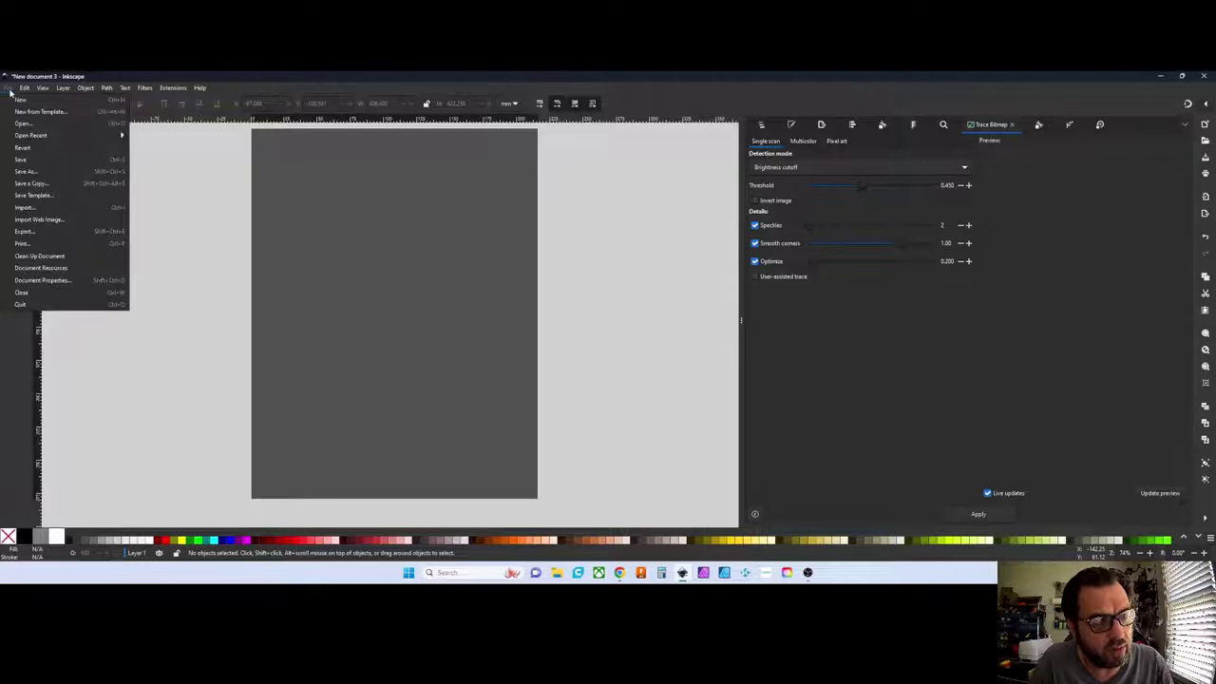
{"action": "left_click", "coordinate": [42, 279]}
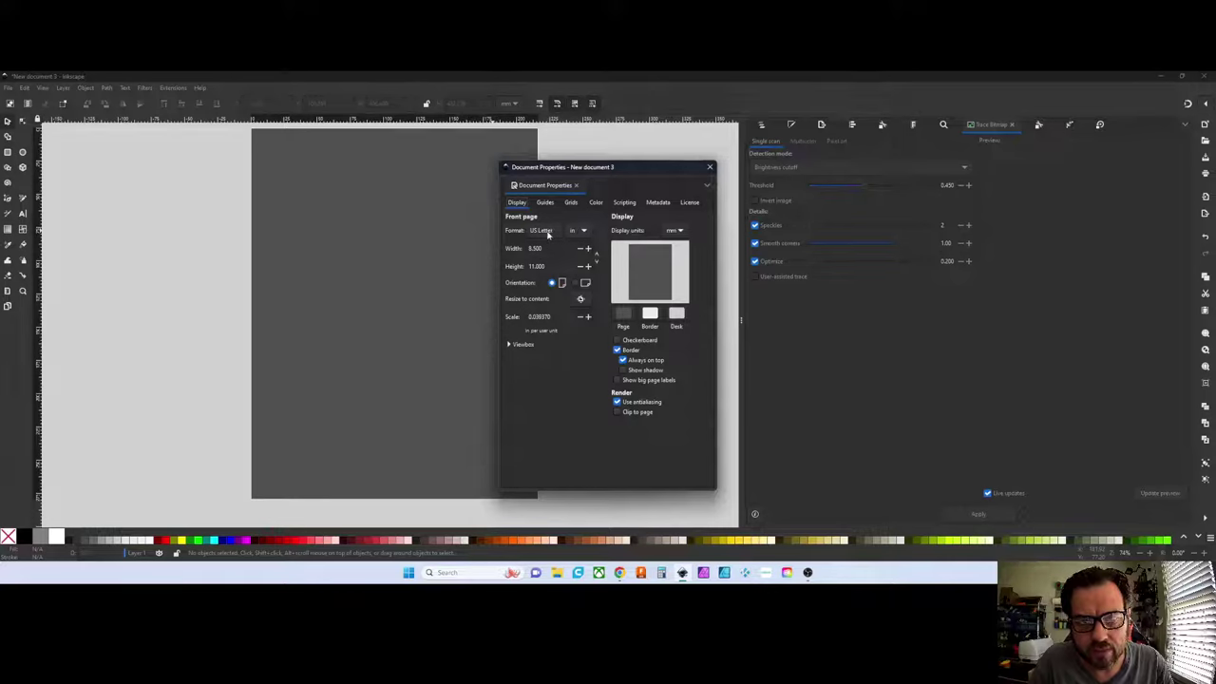
{"action": "left_click", "coordinate": [584, 231]}
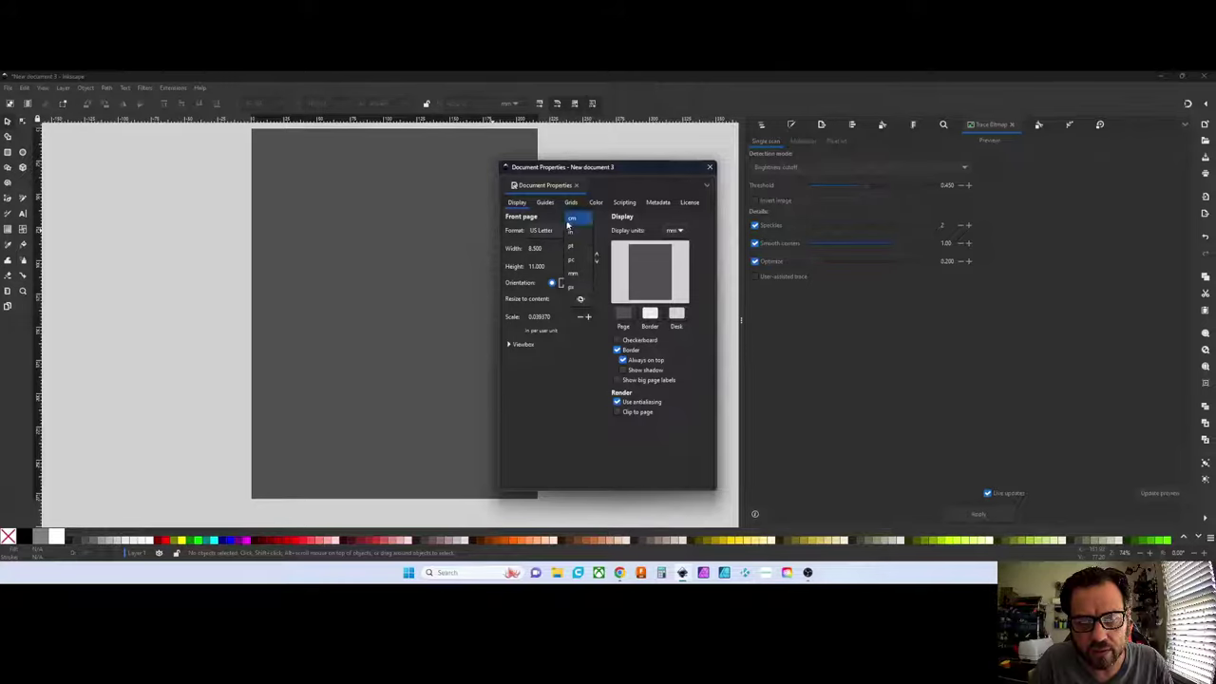
{"action": "left_click", "coordinate": [575, 240]}
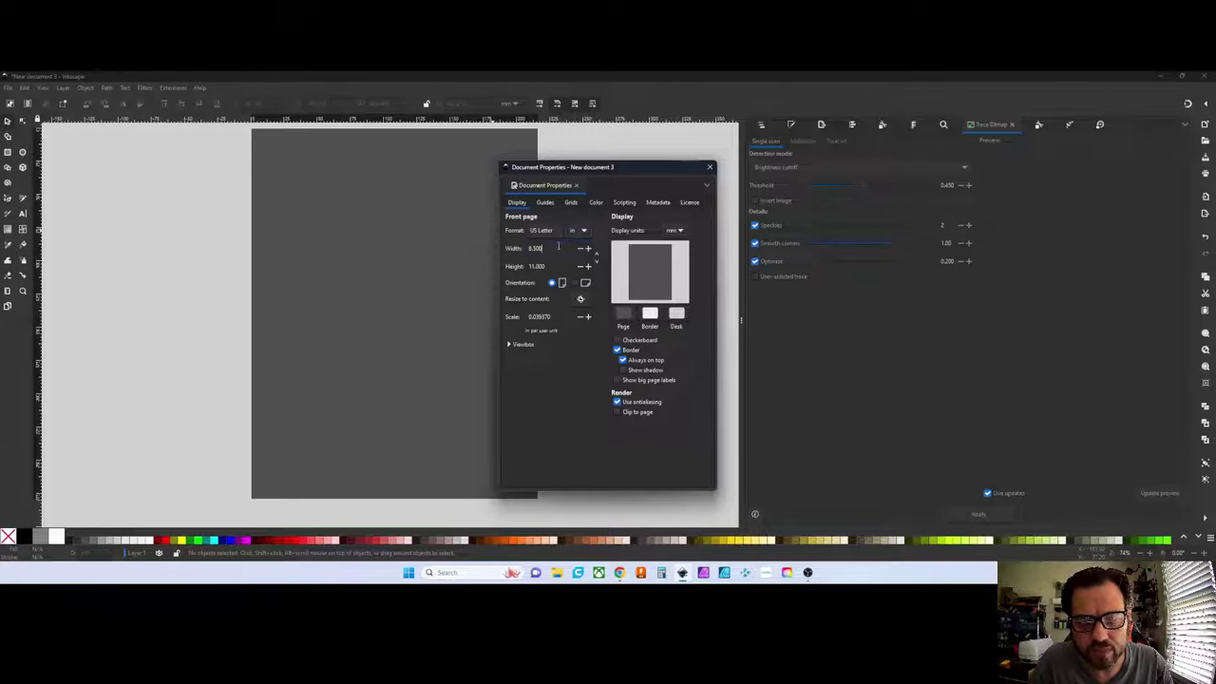
{"action": "left_click_drag", "start_coordinate": [559, 247], "coordinate": [493, 246]}
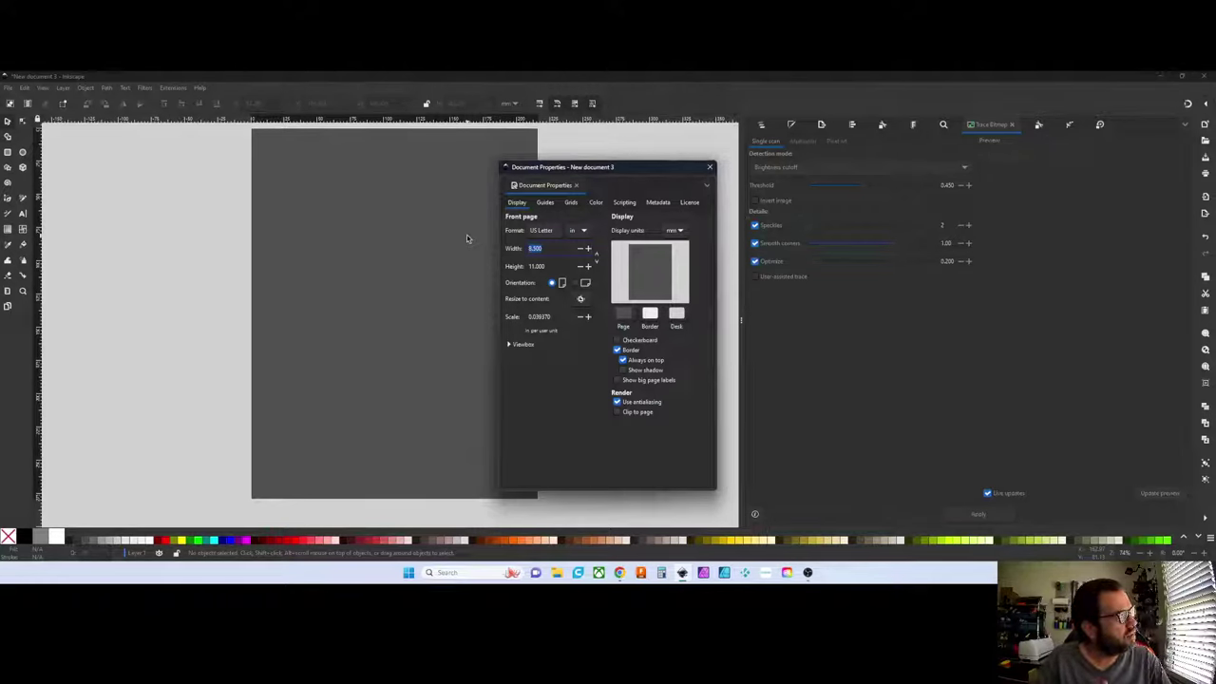
{"action": "type", "text": "22"}
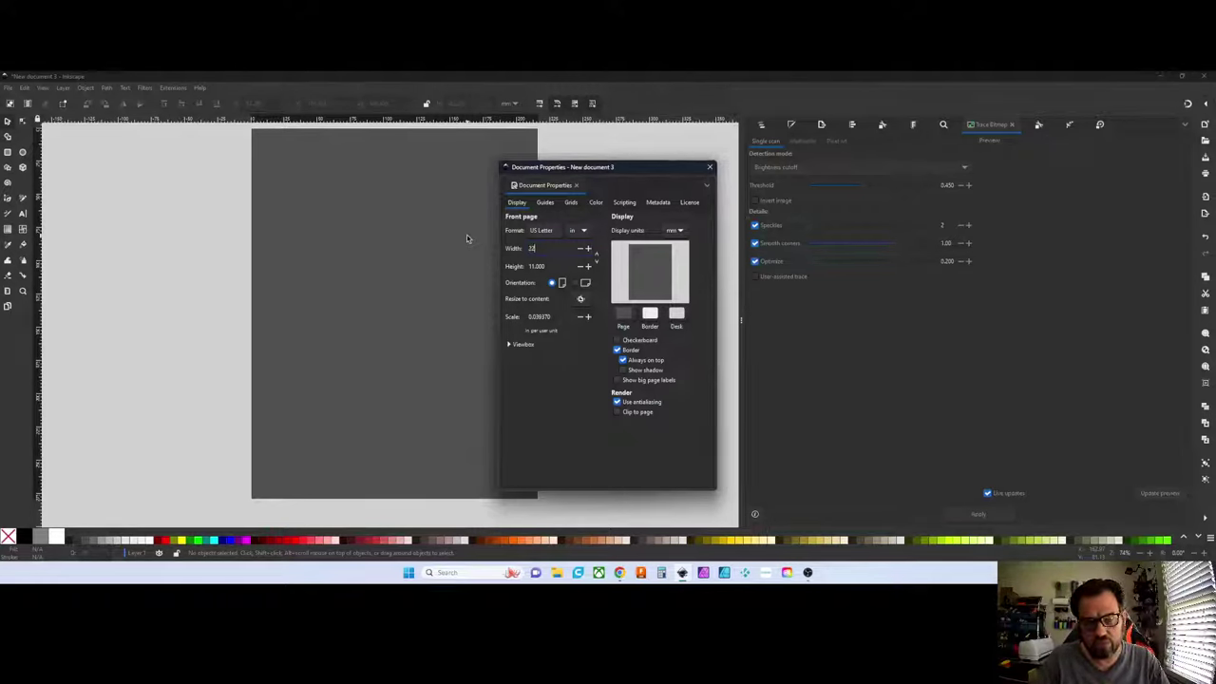
Switch to Calculator and multiply 17 by 2
{"action": "left_click", "coordinate": [682, 572]}
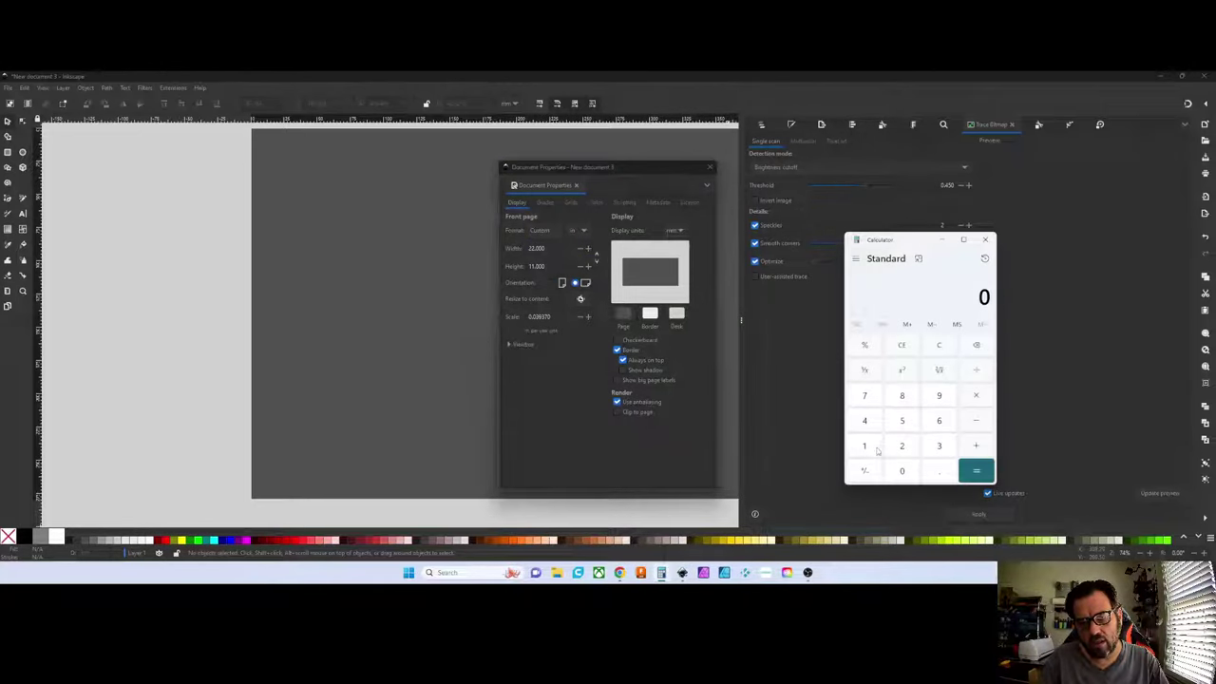
{"action": "left_click", "coordinate": [874, 449]}
{"action": "left_click", "coordinate": [866, 397]}
{"action": "left_click", "coordinate": [976, 397]}
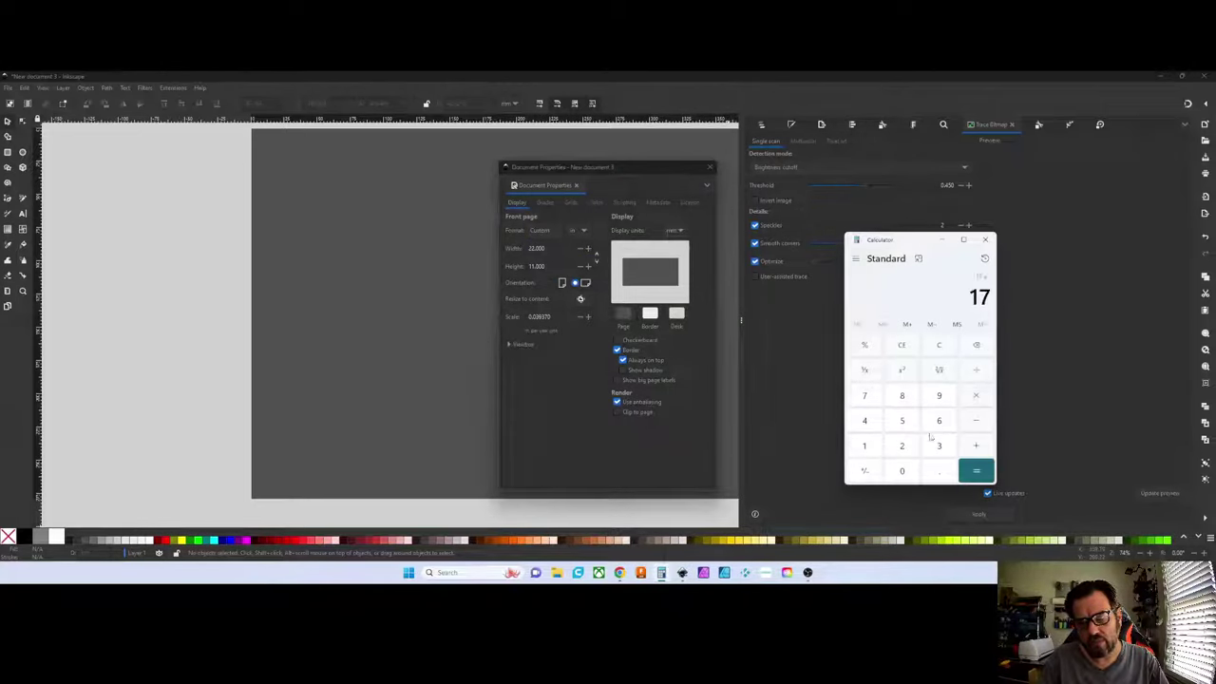
{"action": "left_click", "coordinate": [903, 446]}
{"action": "left_click", "coordinate": [976, 470]}
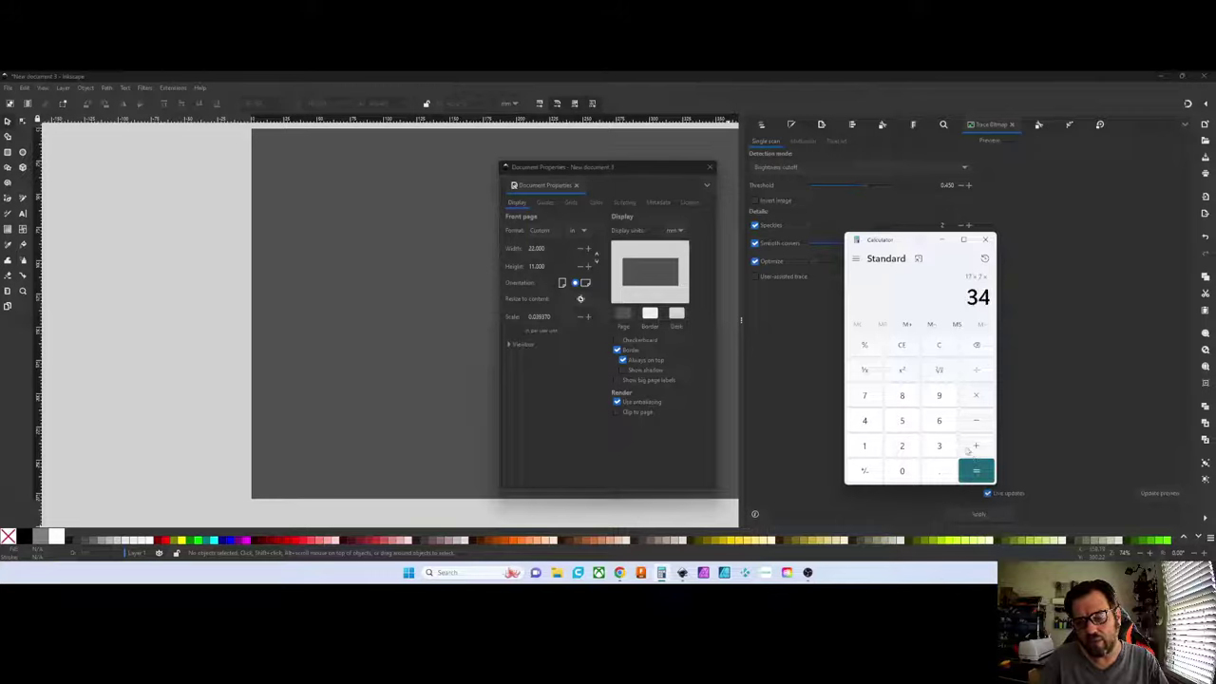
Set the page height to 34 inches and close the document properties
{"action": "triple_click", "coordinate": [551, 269]}
{"action": "type", "text": "34"}
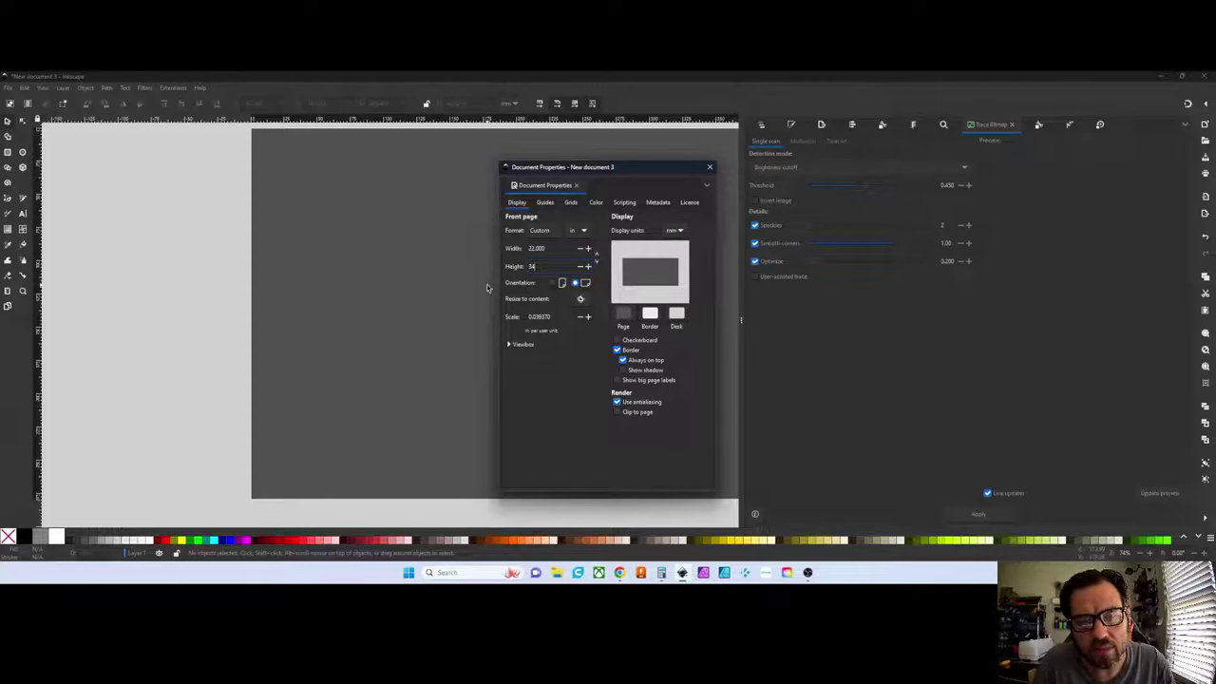
{"action": "left_click", "coordinate": [487, 288]}
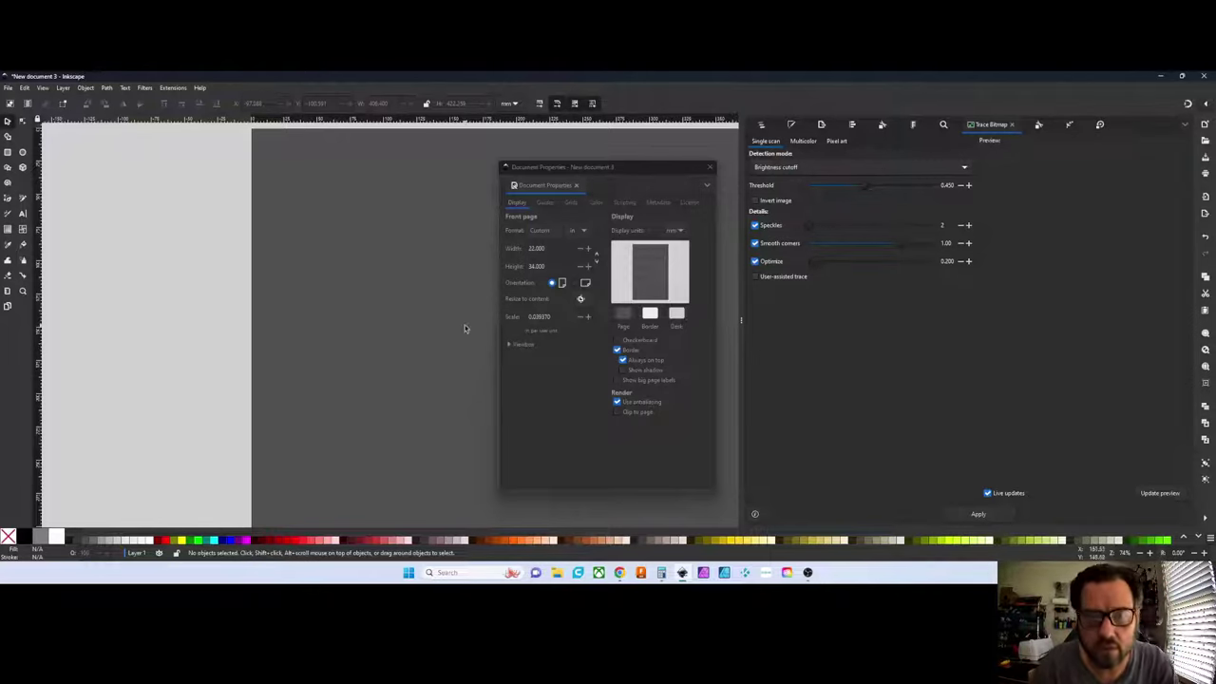
{"action": "left_click", "coordinate": [710, 167]}
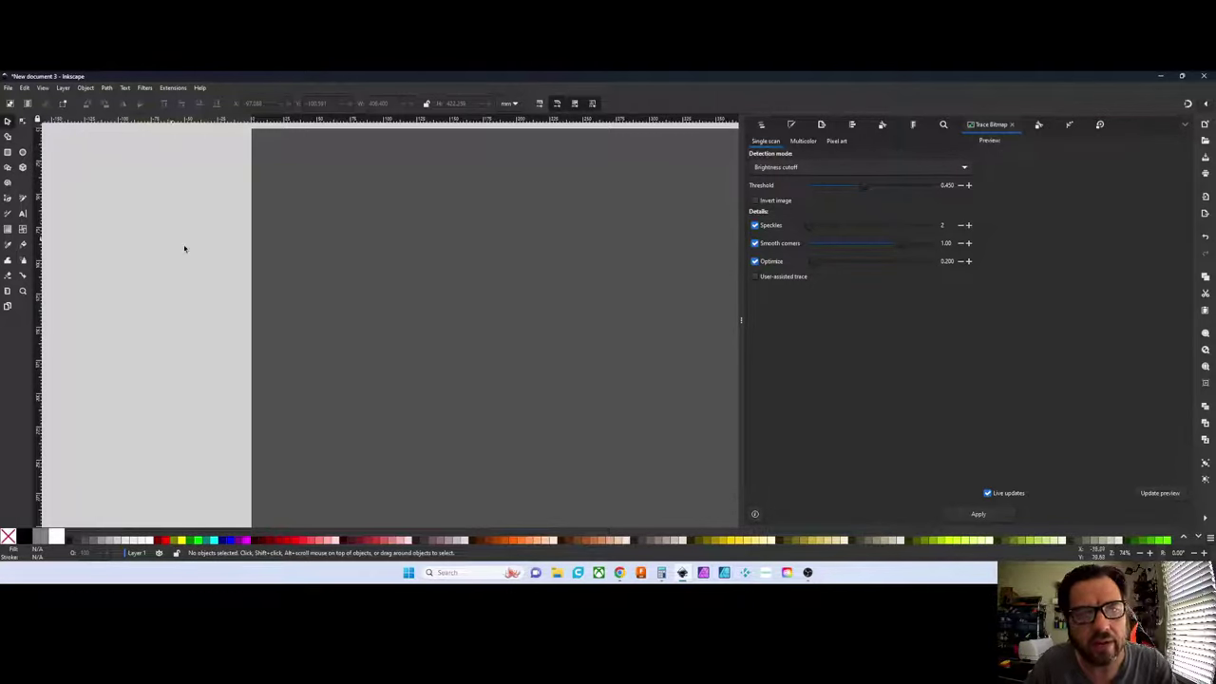
Draw a rectangle about 383 × 566 mm from near the page's upper-left corner and fill it with orange
{"action": "key", "text": "ctrl"}
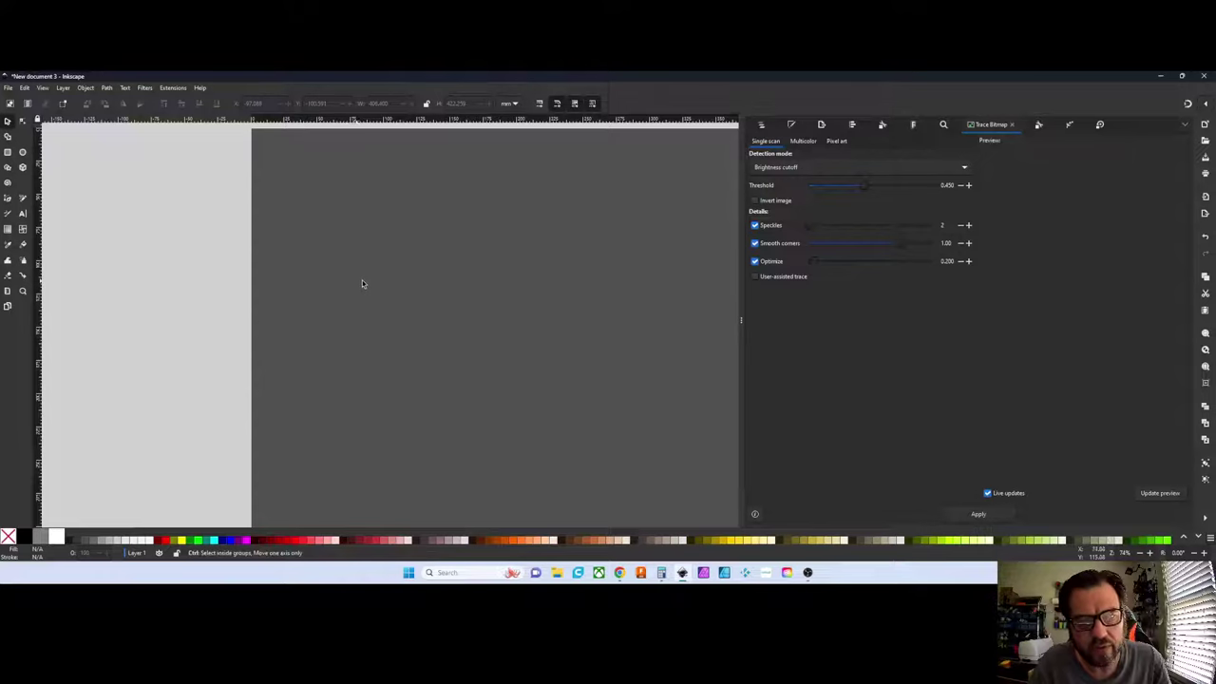
{"action": "scroll", "coordinate": [375, 285], "scroll_direction": "down", "scroll_amount": 1, "text": "ctrl"}
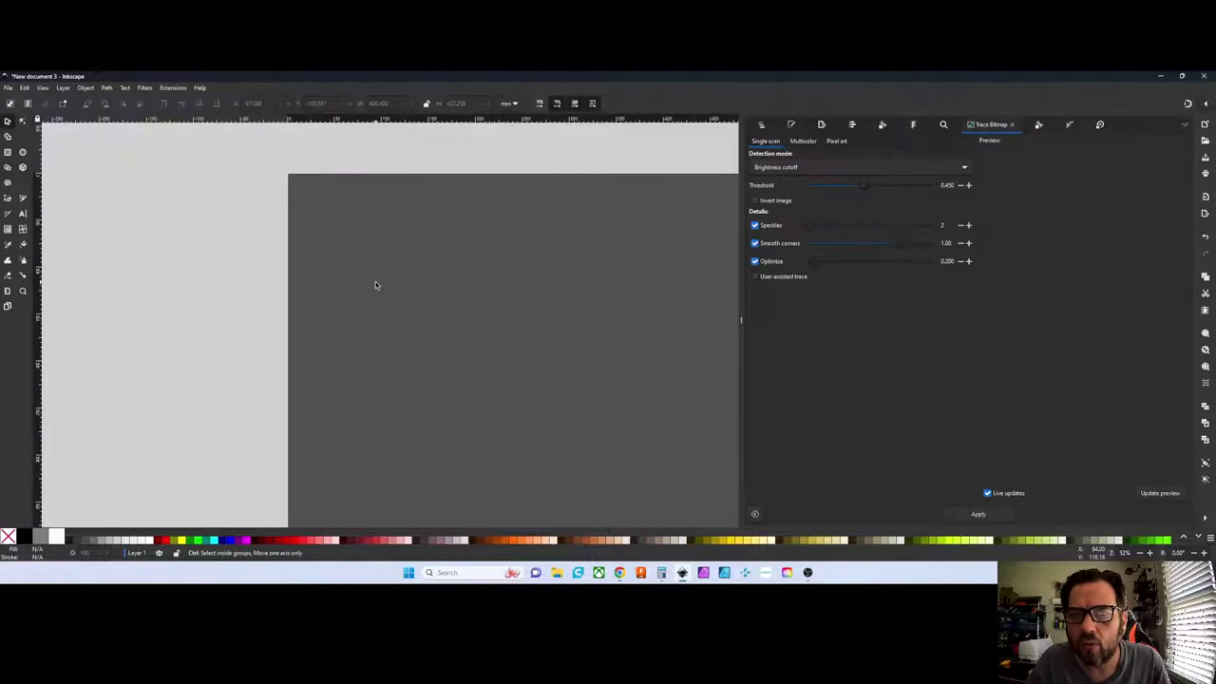
{"action": "scroll", "coordinate": [376, 285], "scroll_direction": "down", "scroll_amount": 2, "text": "ctrl"}
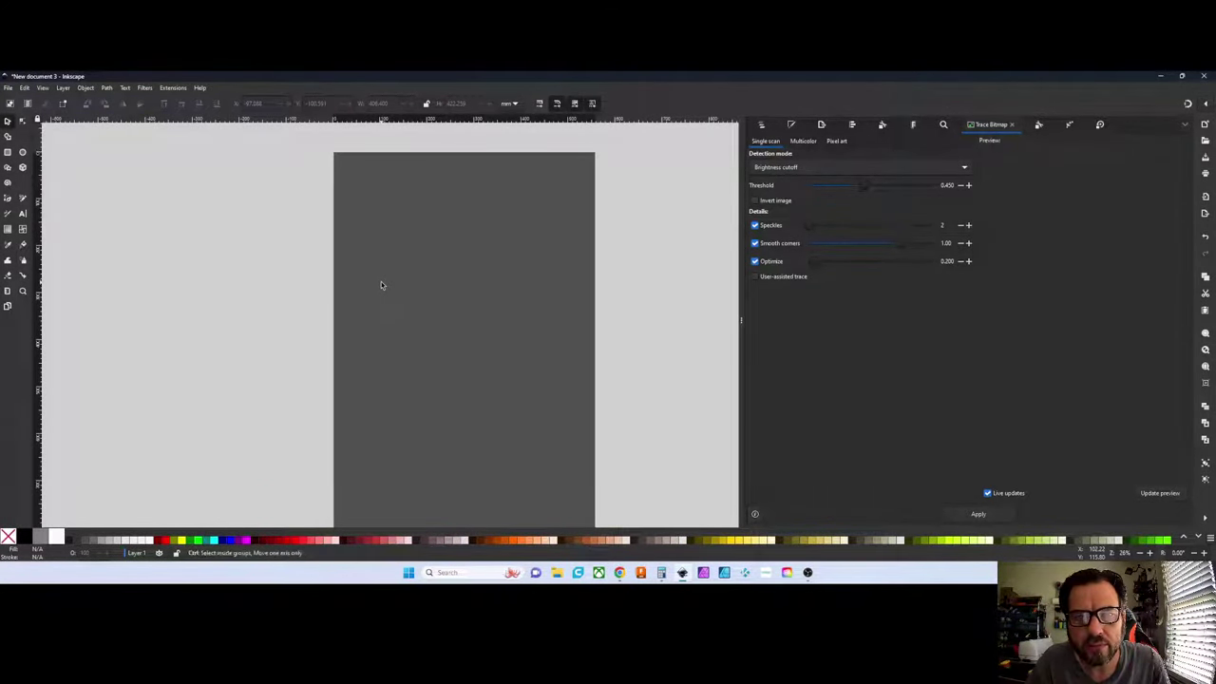
{"action": "scroll", "coordinate": [381, 283], "scroll_direction": "down", "scroll_amount": 1, "text": "ctrl"}
{"action": "scroll", "coordinate": [381, 281], "scroll_direction": "down", "scroll_amount": 1}
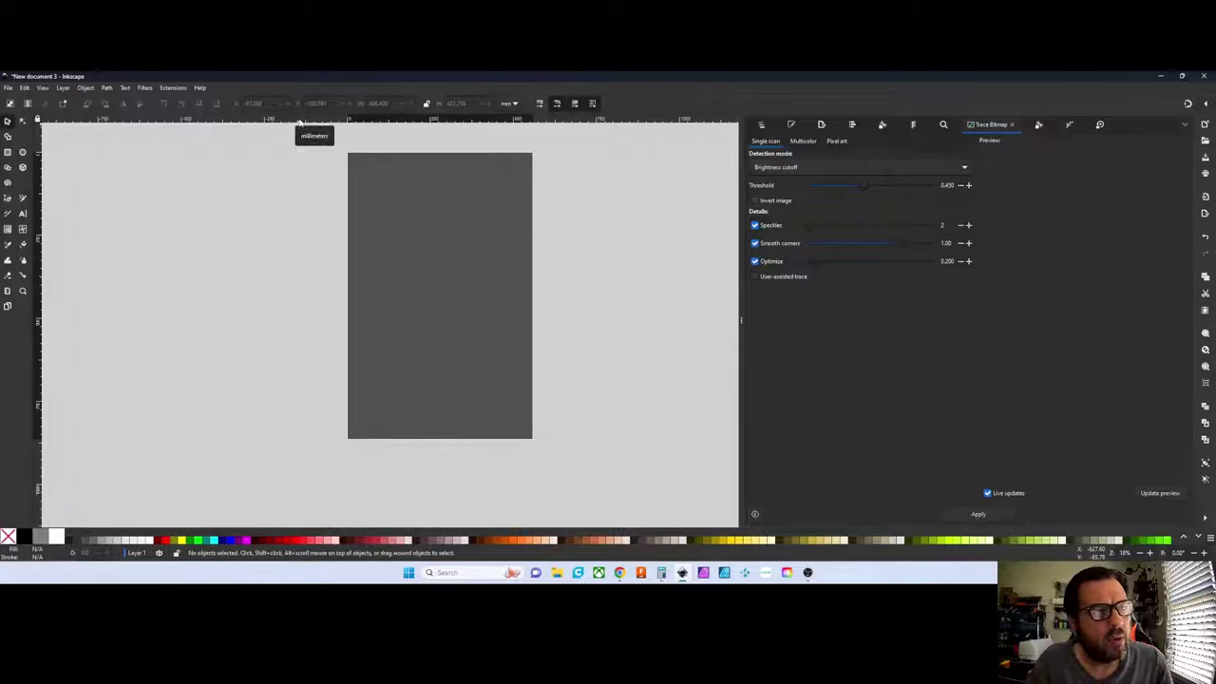
{"action": "left_click", "coordinate": [7, 153]}
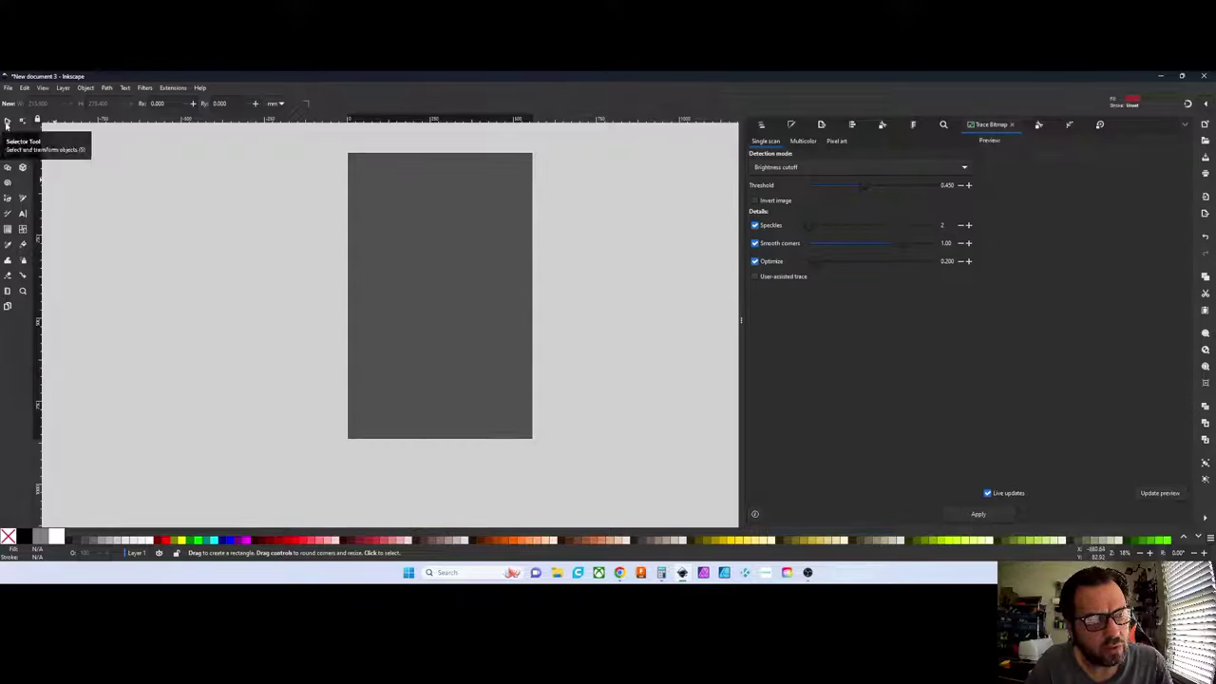
{"action": "left_click", "coordinate": [7, 125]}
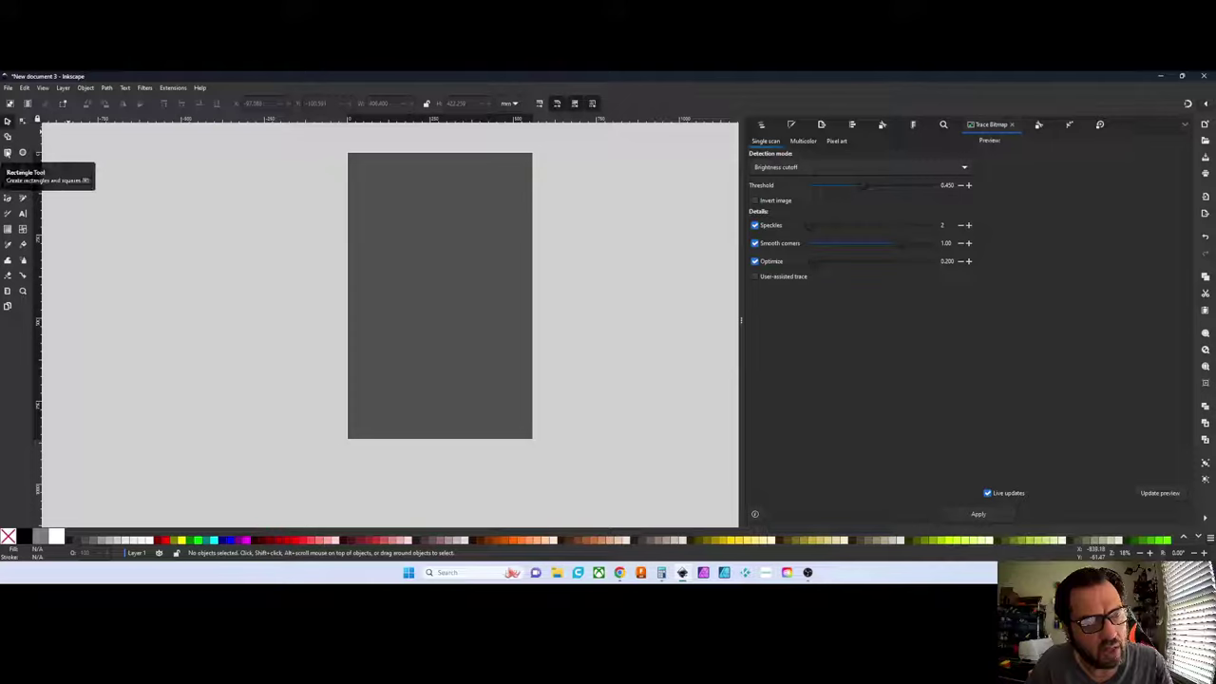
{"action": "left_click", "coordinate": [8, 152]}
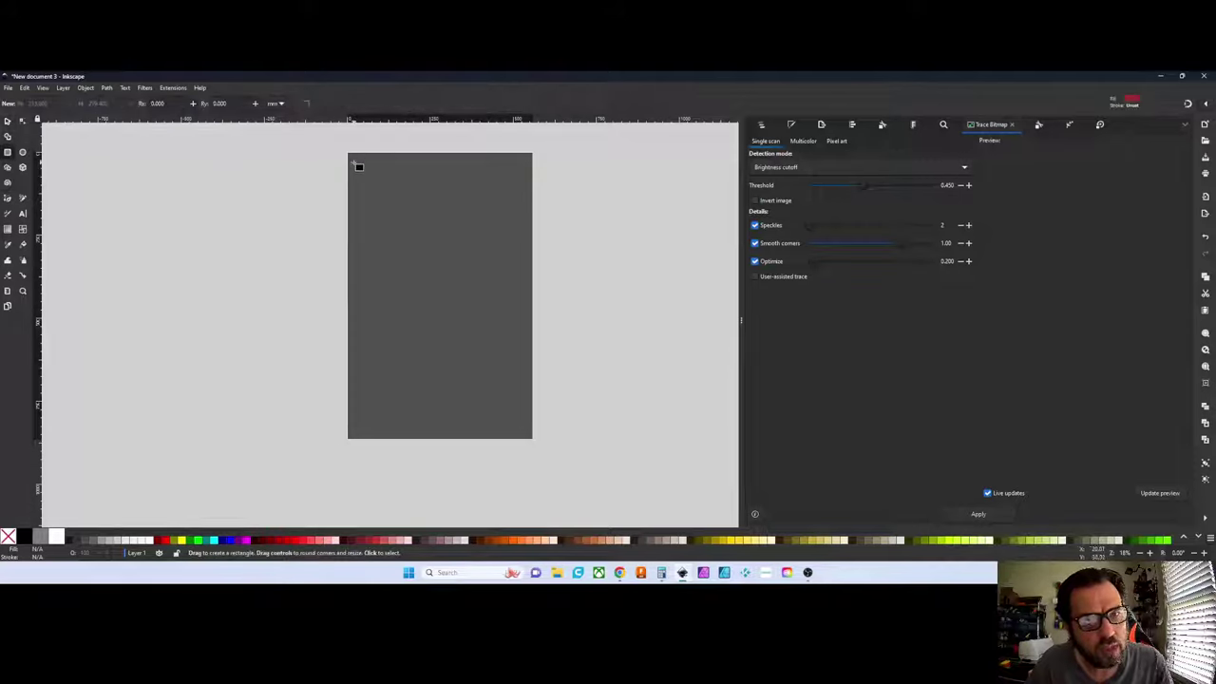
{"action": "left_click_drag", "start_coordinate": [355, 163], "coordinate": [481, 351]}
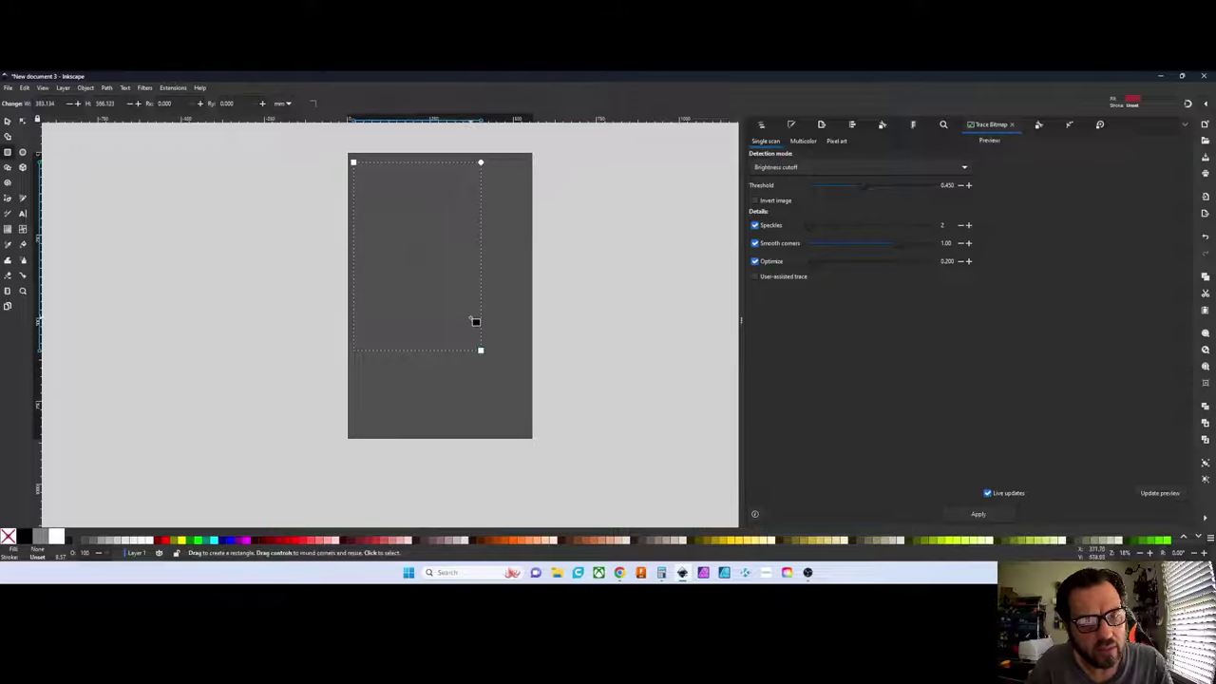
{"action": "left_click", "coordinate": [511, 542]}
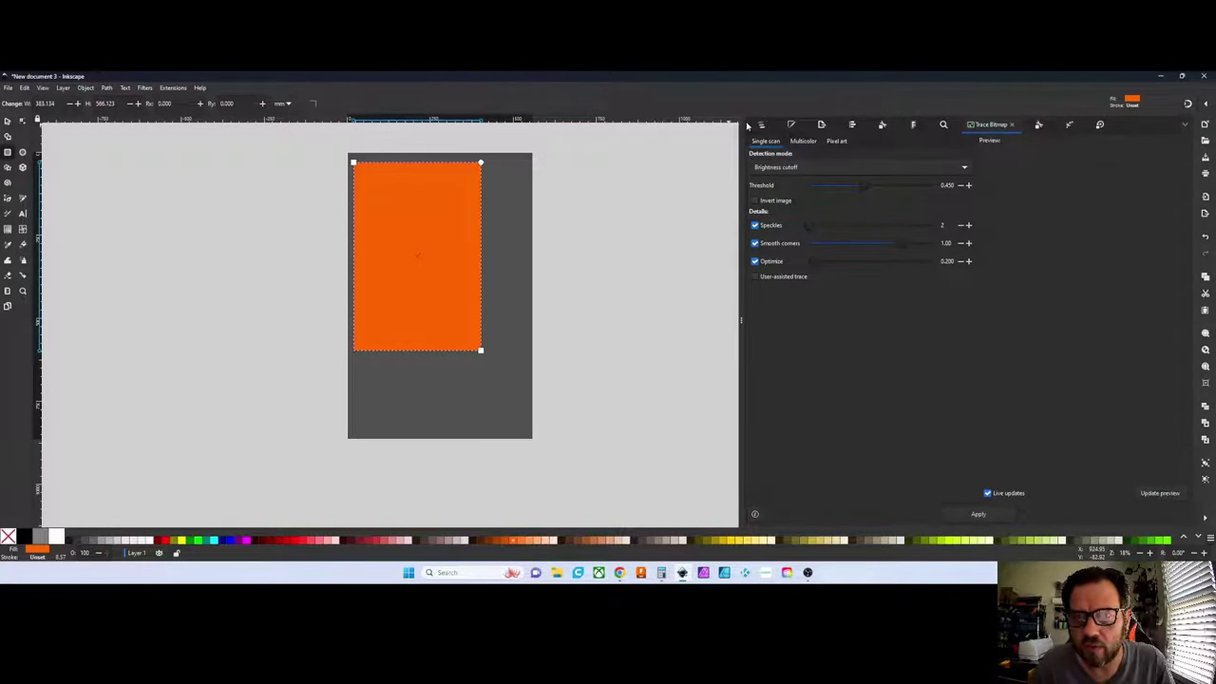
Bring up the Trace Bitmap settings and switch to the Layers and Objects list
{"action": "left_click", "coordinate": [106, 87]}
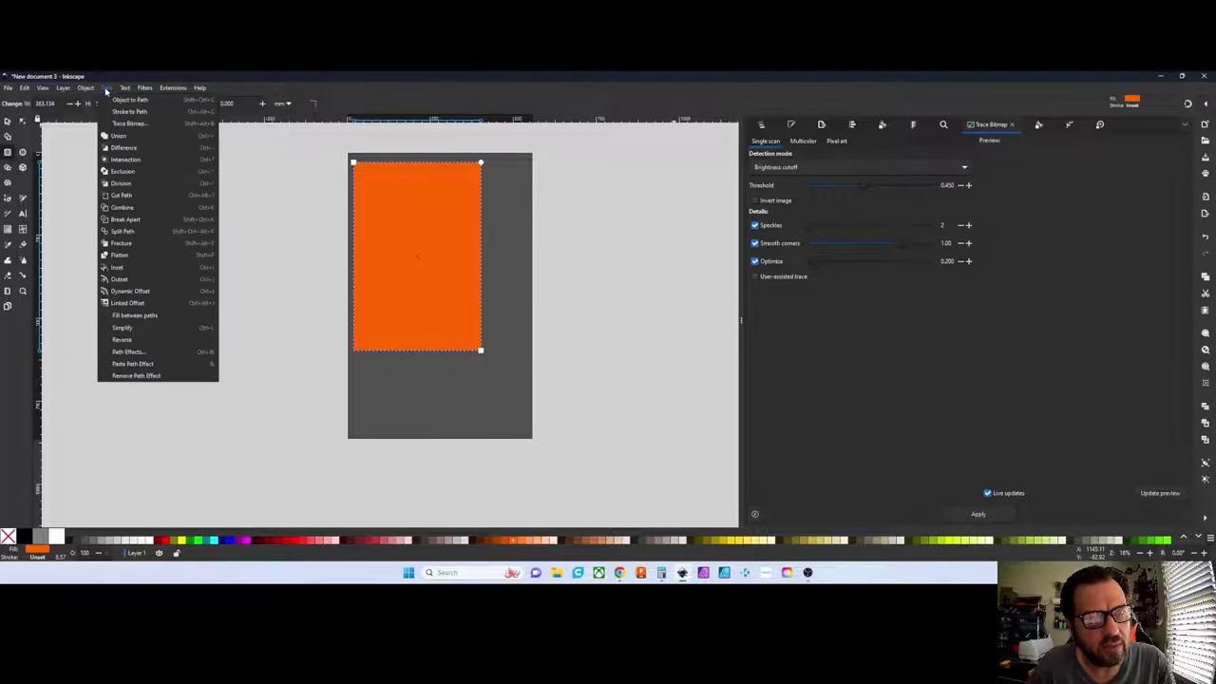
{"action": "left_click", "coordinate": [129, 124]}
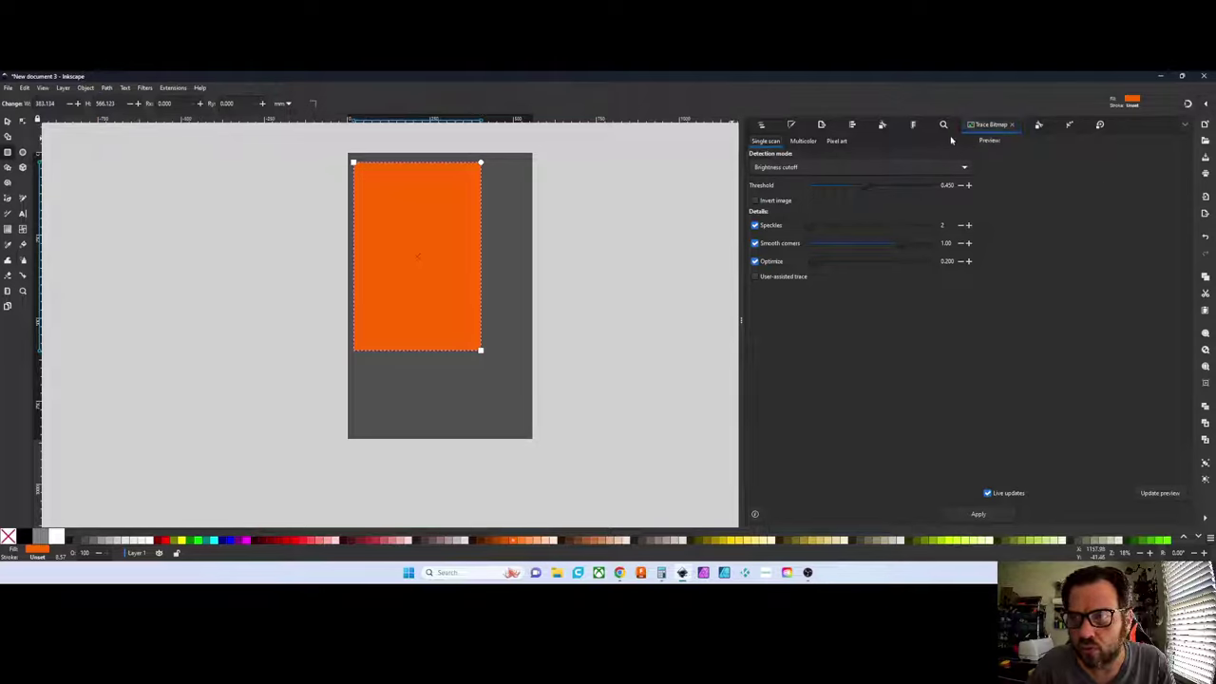
{"action": "left_click", "coordinate": [755, 126]}
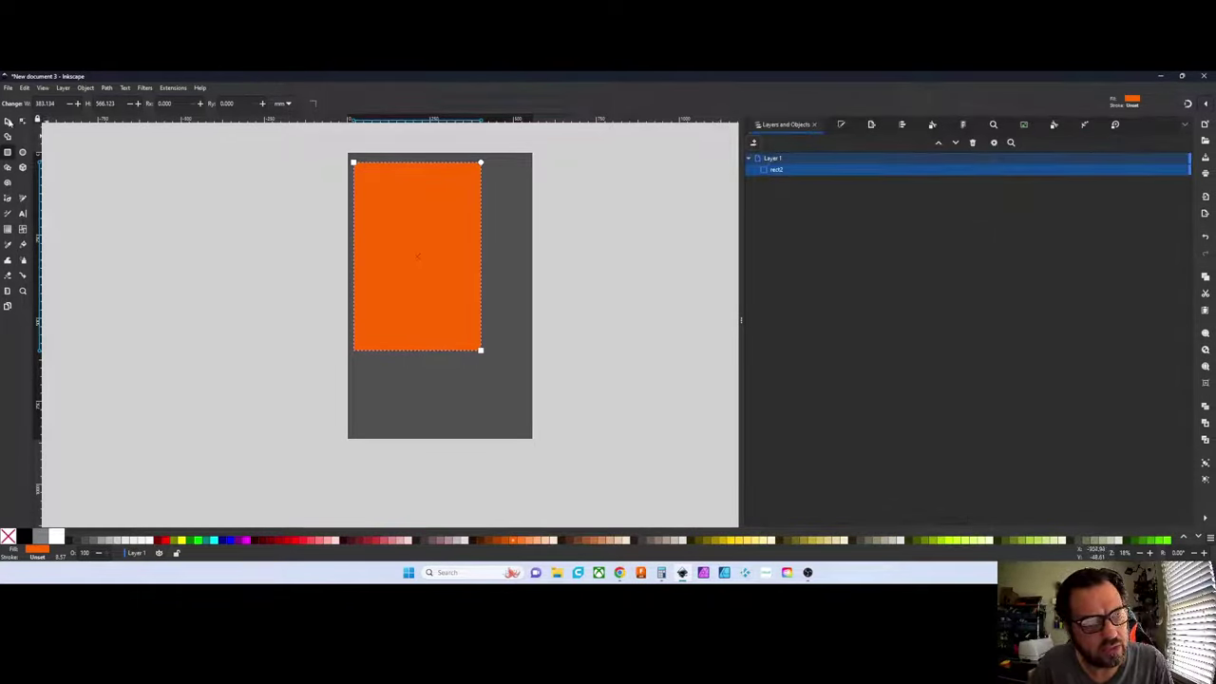
Shift the filled rectangle slightly down and right on the page and rename the object as orange
{"action": "left_click", "coordinate": [8, 122]}
{"action": "mouse_move", "coordinate": [406, 252]}
{"action": "left_mouse_down"}
{"action": "mouse_move", "coordinate": [427, 261]}
{"action": "mouse_move", "coordinate": [411, 261]}
{"action": "left_mouse_up"}
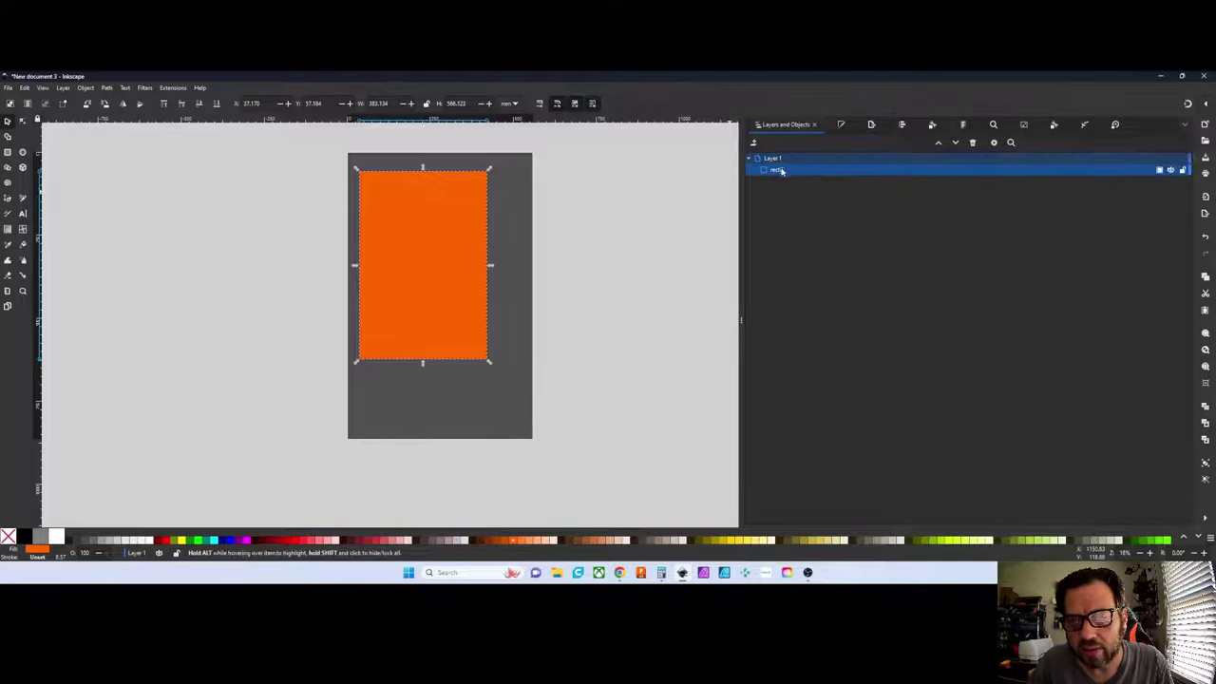
{"action": "double_click", "coordinate": [778, 170]}
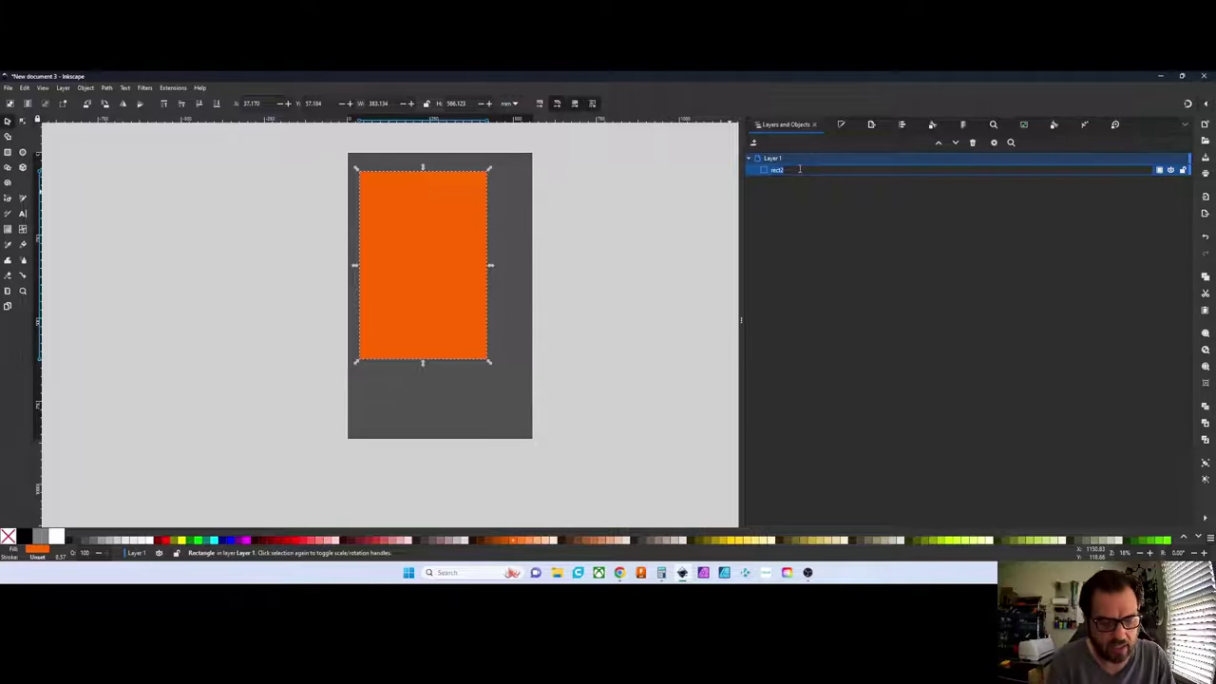
{"action": "type", "text": "ci"}
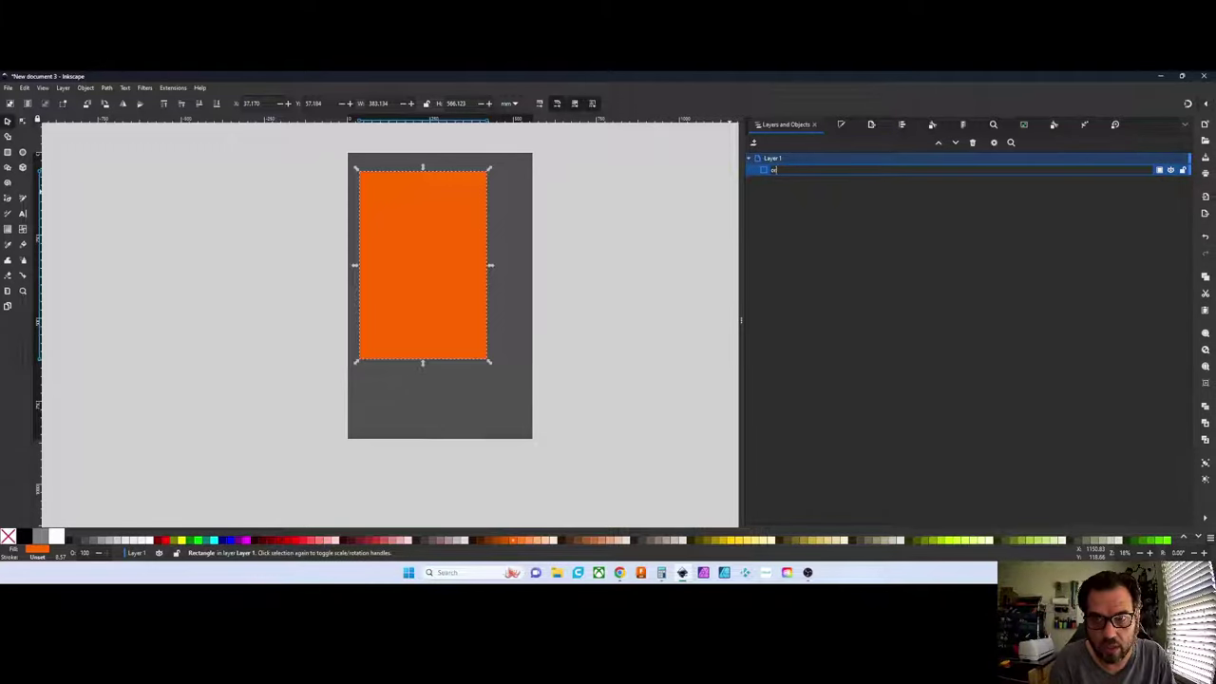
{"action": "type", "text": "ange"}
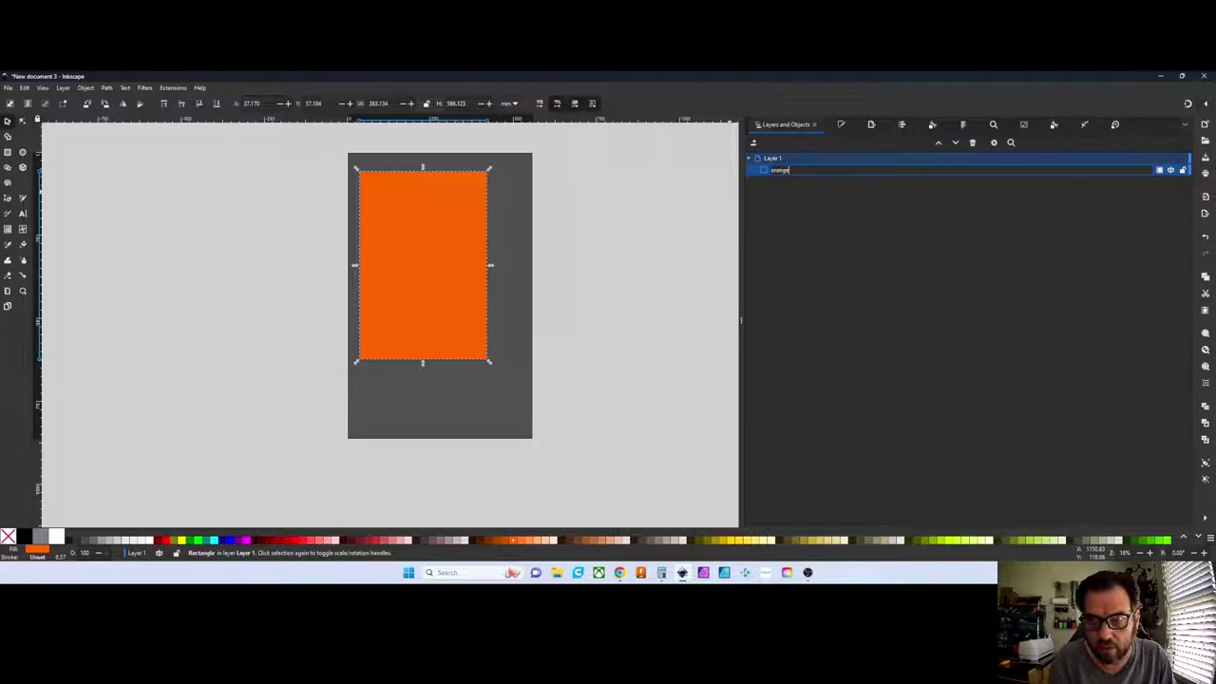
{"action": "key", "text": "Return"}
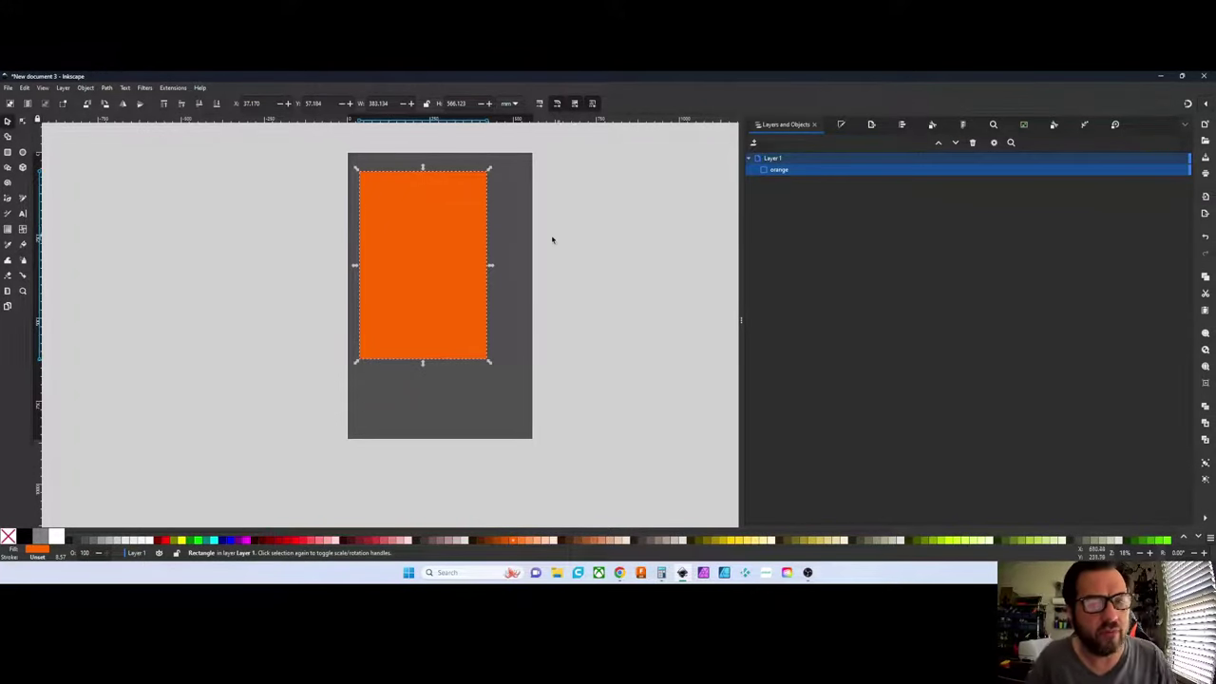
Move the orange rectangle up into the page's upper-left corner
{"action": "left_click_drag", "start_coordinate": [467, 330], "coordinate": [456, 308]}
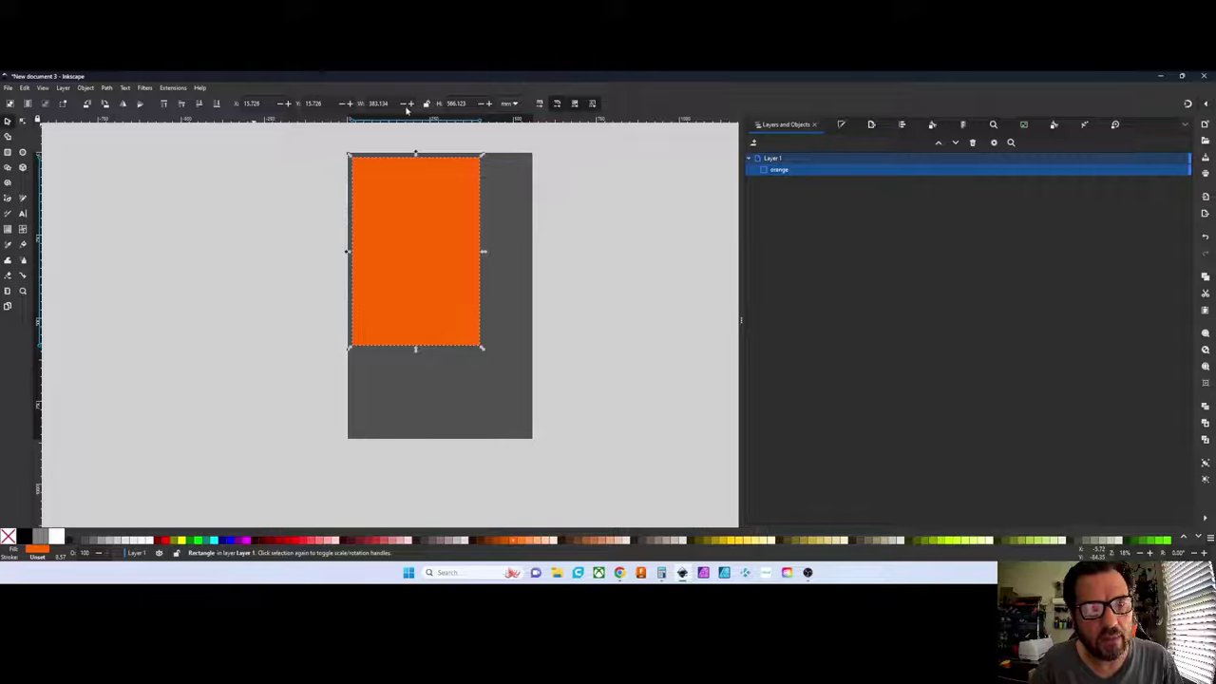
Switch the measurement units to inches and set the orange rectangle's width to 11 in and height to 17 in
{"action": "left_click", "coordinate": [510, 104]}
{"action": "scroll", "coordinate": [505, 107], "scroll_direction": "up", "scroll_amount": 3}
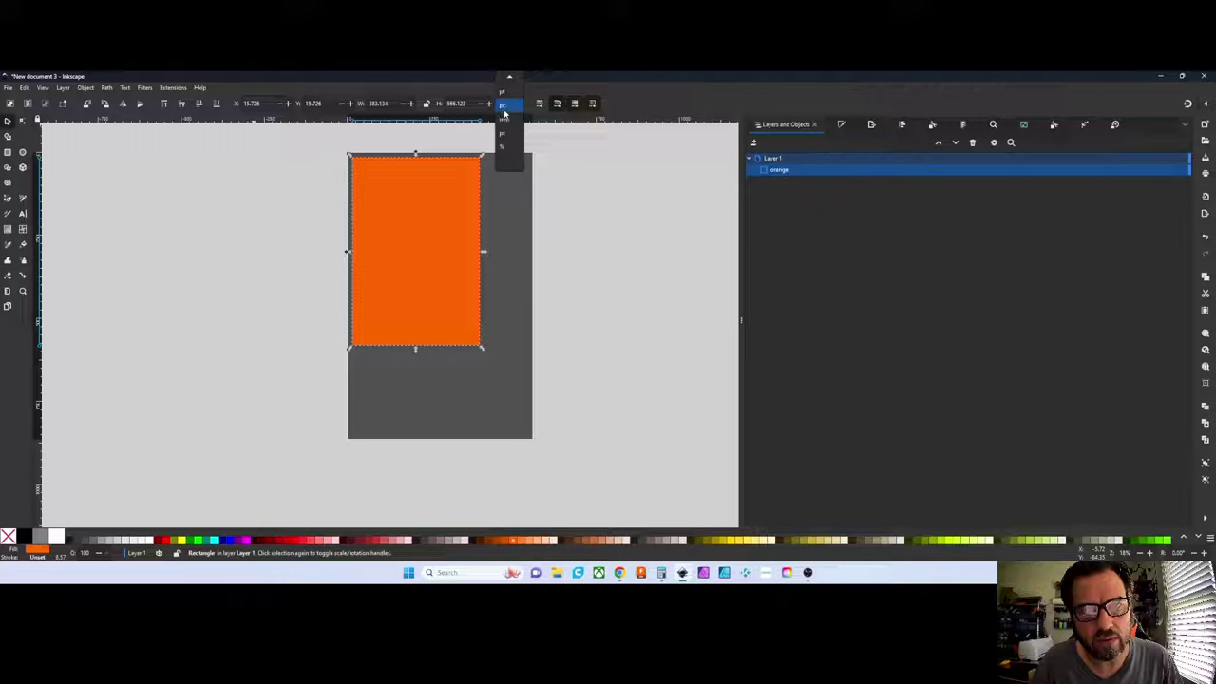
{"action": "left_click", "coordinate": [503, 100]}
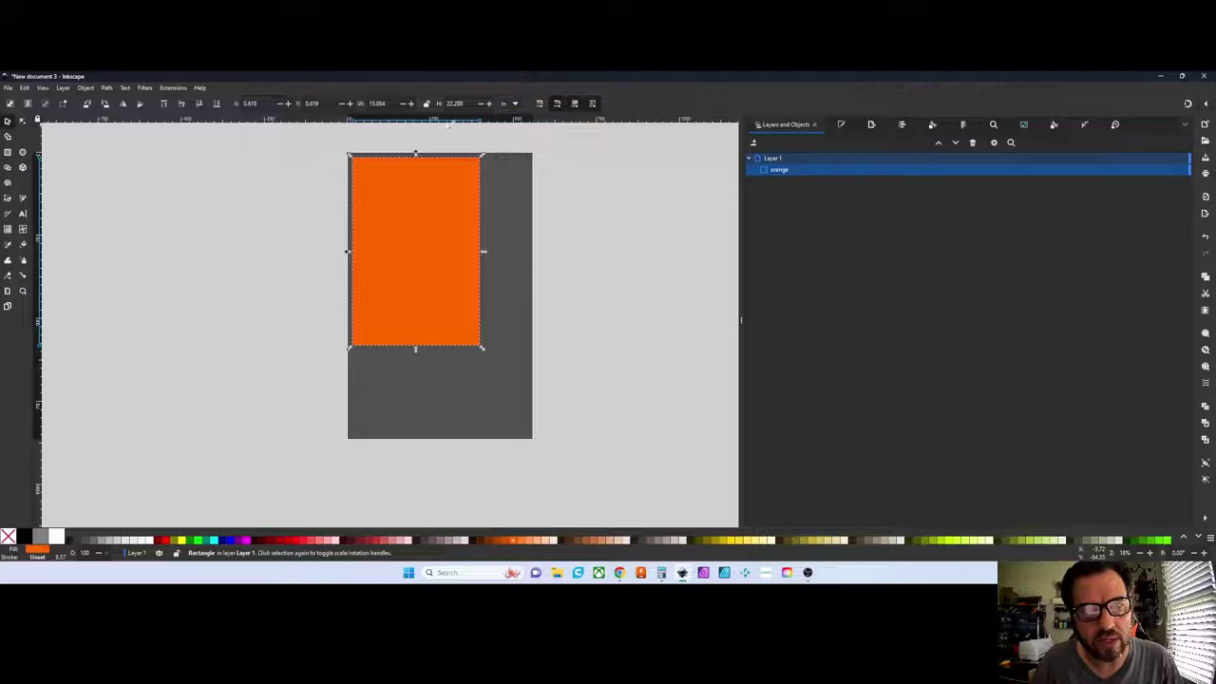
{"action": "triple_click", "coordinate": [379, 103]}
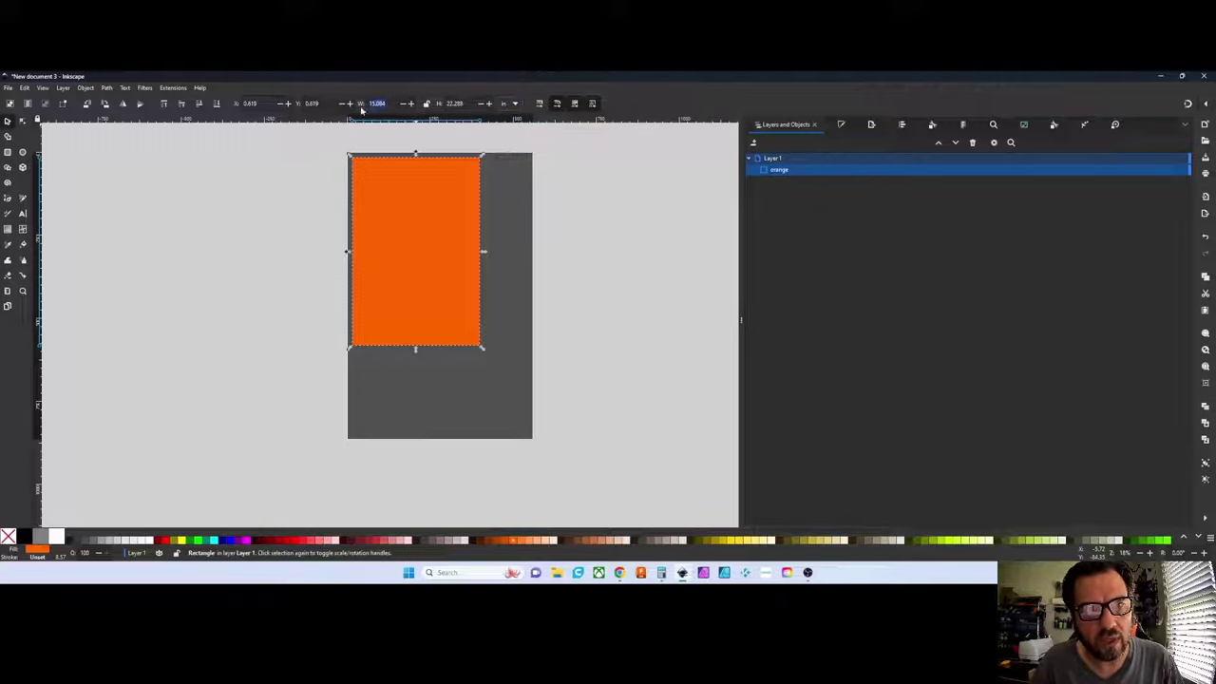
{"action": "type", "text": "15"}
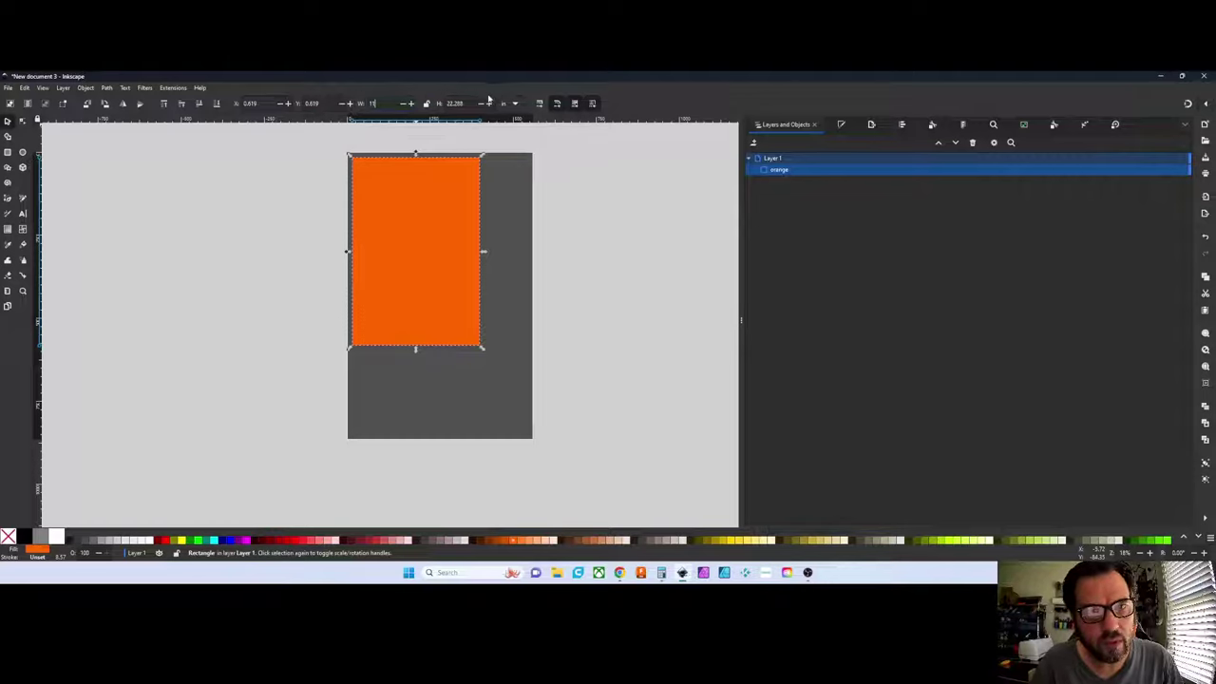
{"action": "left_click", "coordinate": [477, 102]}
{"action": "triple_click", "coordinate": [455, 100]}
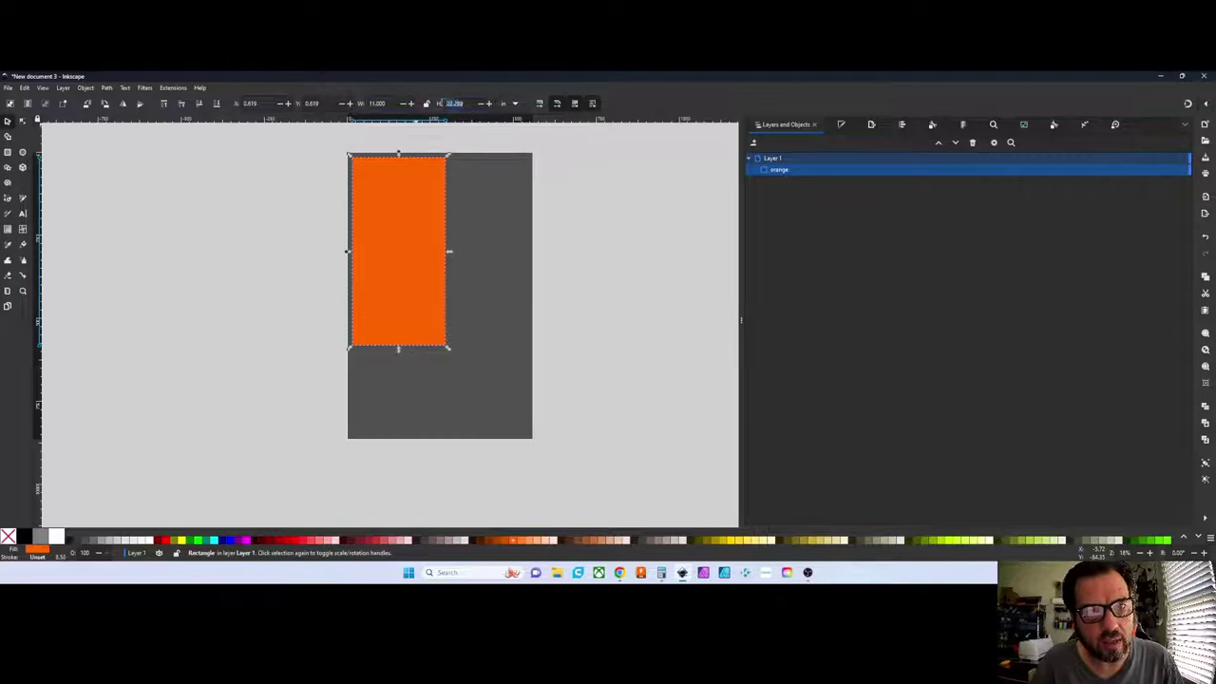
{"action": "type", "text": "17"}
{"action": "key", "text": "Return"}
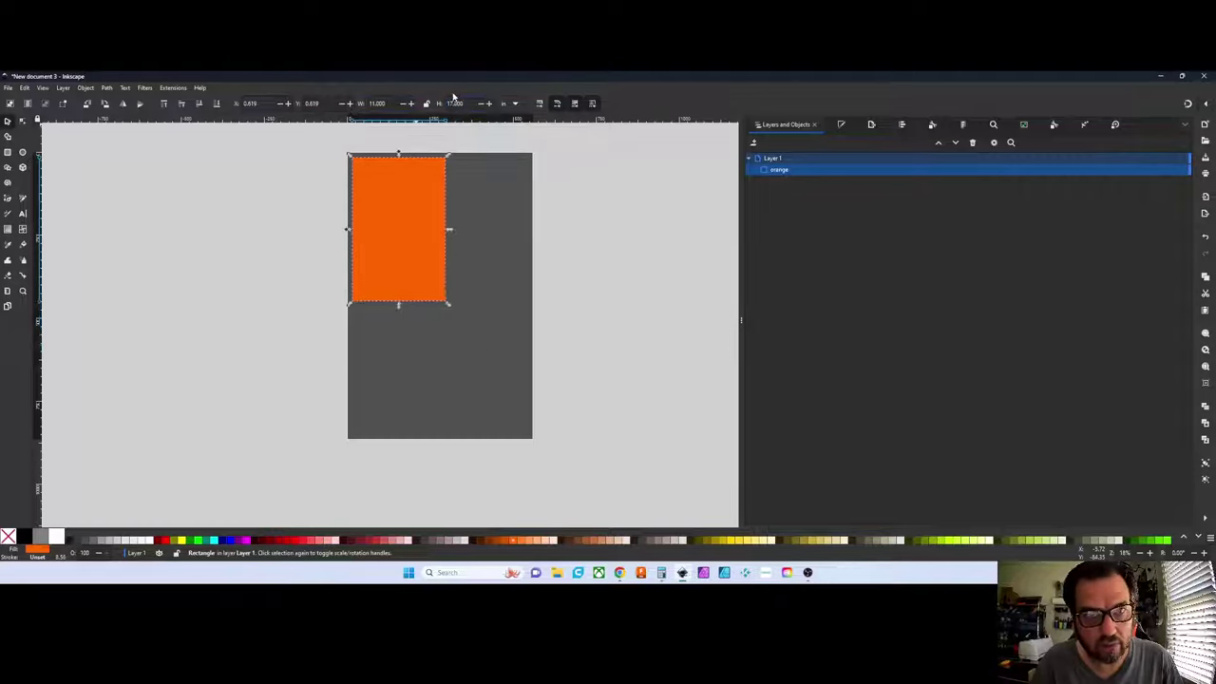
Align the orange rectangle with the page's upper-left corner by setting its X and Y positions to 0
{"action": "left_click_drag", "start_coordinate": [404, 206], "coordinate": [399, 201]}
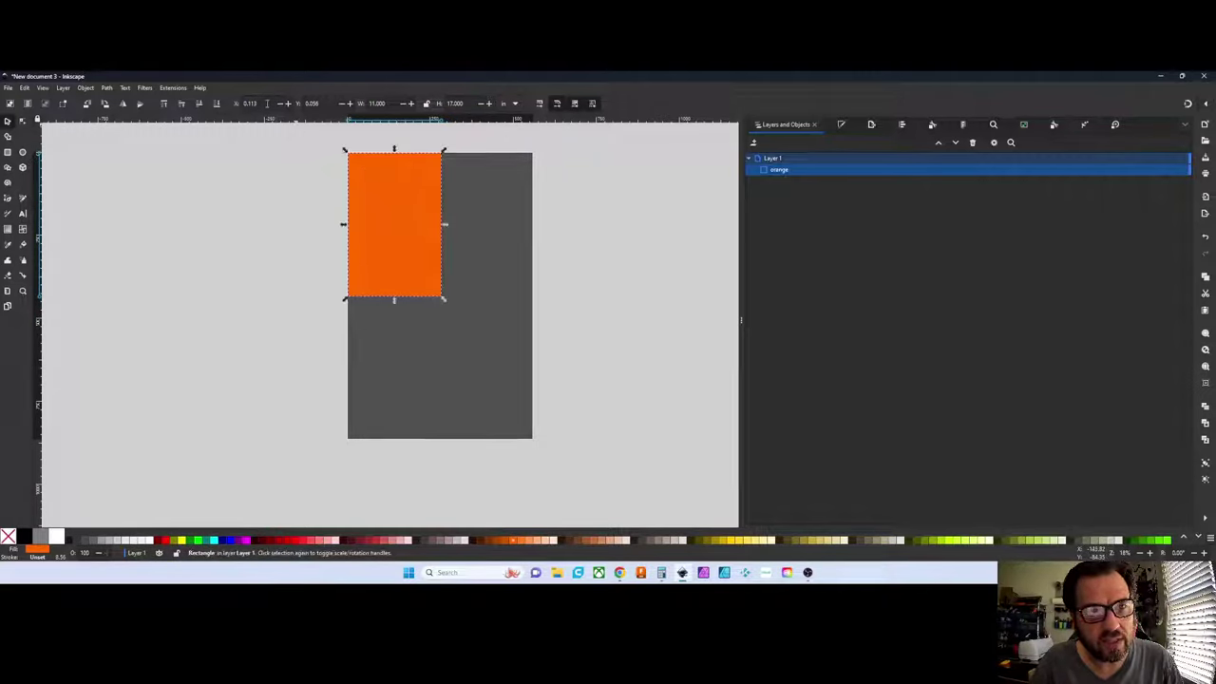
{"action": "double_click", "coordinate": [267, 102]}
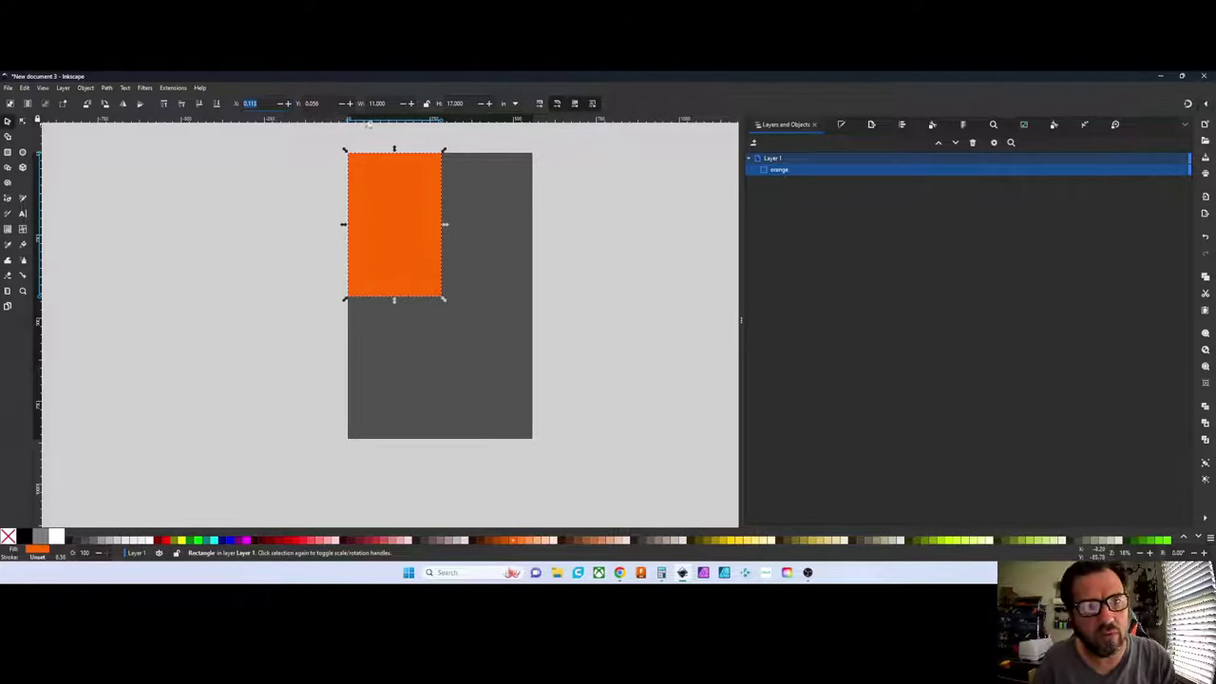
{"action": "key", "text": "Tab"}
{"action": "type", "text": "0"}
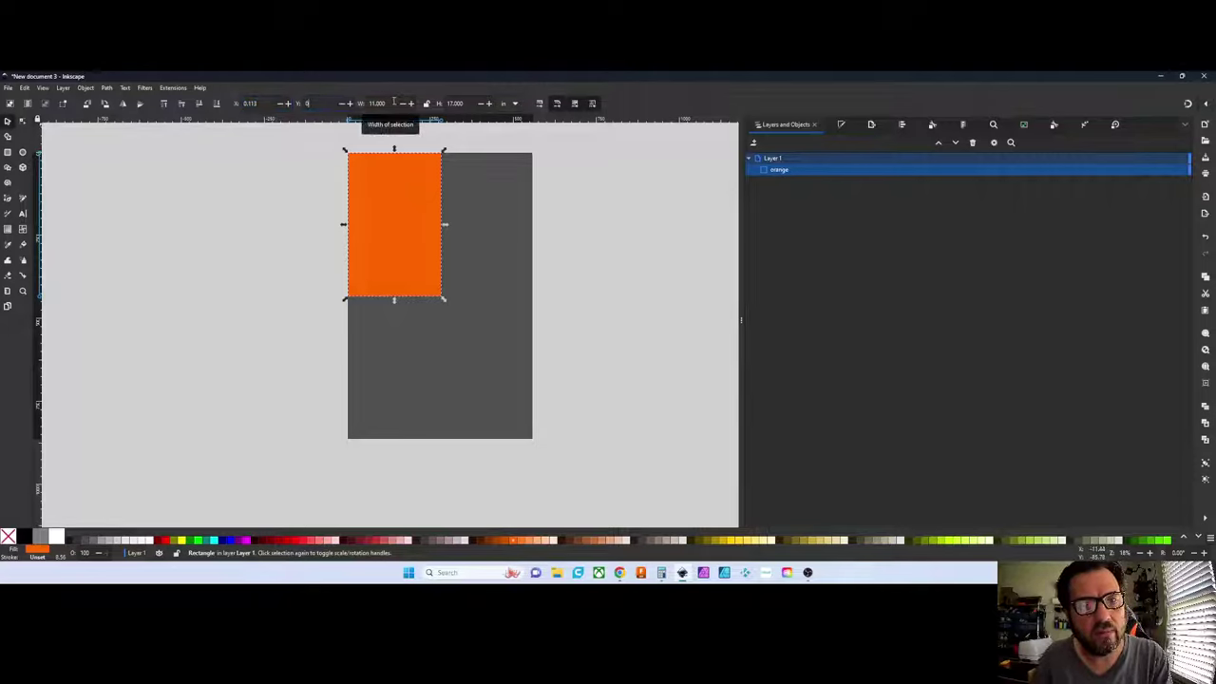
{"action": "left_click", "coordinate": [259, 102]}
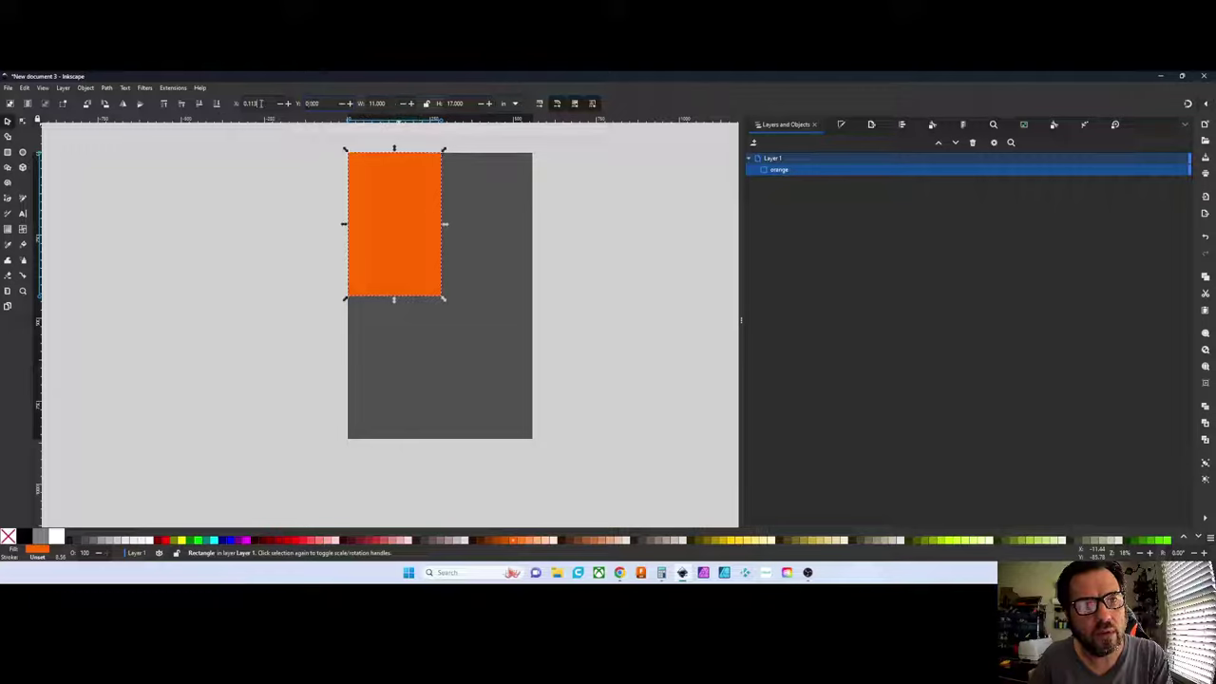
{"action": "double_click", "coordinate": [254, 103]}
{"action": "type", "text": "0"}
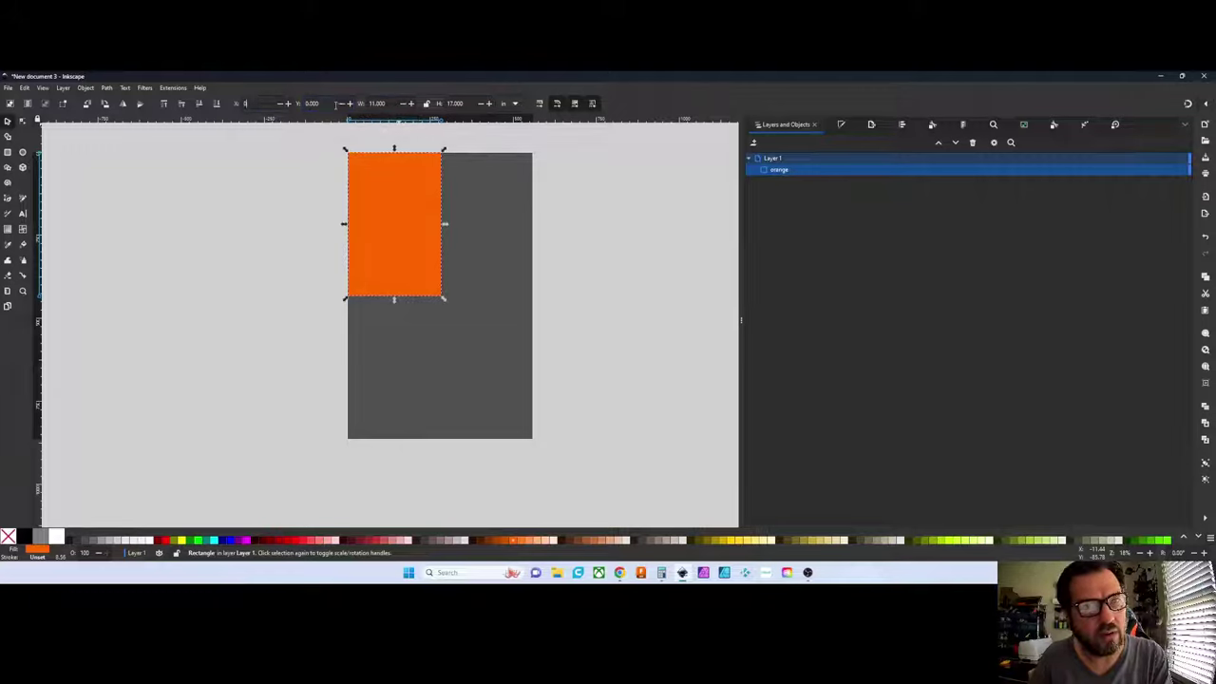
{"action": "key", "text": "Tab"}
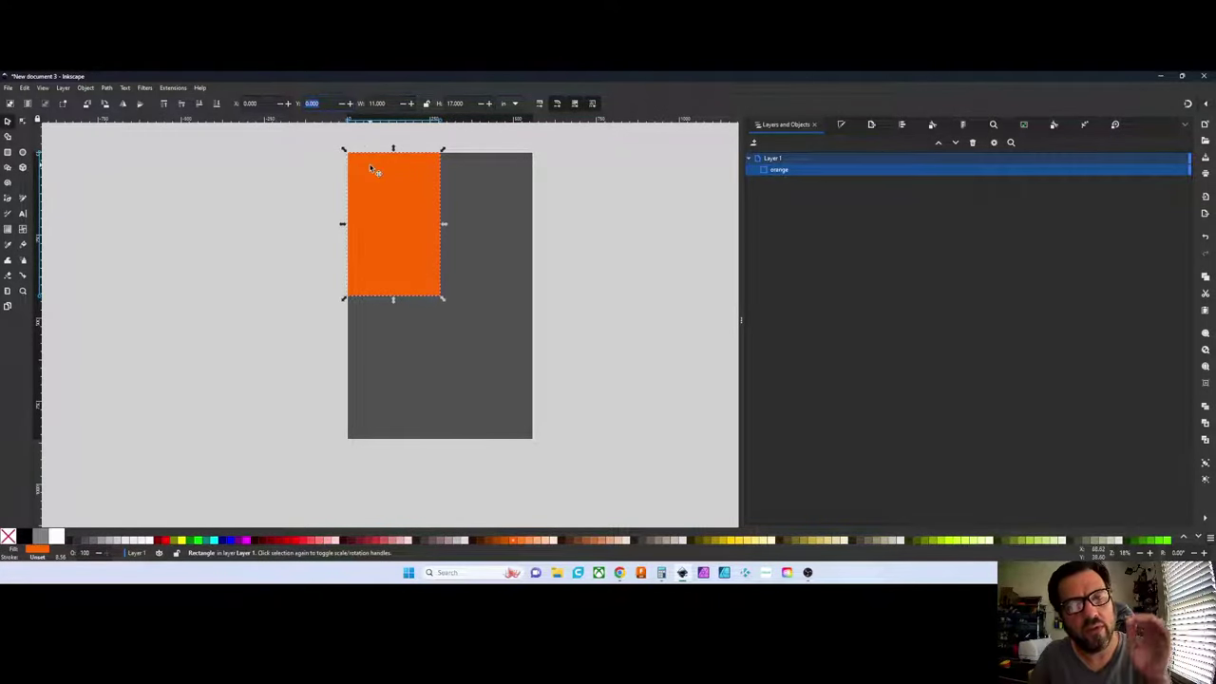
Nudge the orange rectangle by hand near the page corner and set its X position back to 0
{"action": "mouse_move", "coordinate": [383, 206]}
{"action": "left_mouse_down"}
{"action": "mouse_move", "coordinate": [380, 339]}
{"action": "mouse_move", "coordinate": [396, 348]}
{"action": "mouse_move", "coordinate": [383, 338]}
{"action": "mouse_move", "coordinate": [381, 351]}
{"action": "mouse_move", "coordinate": [396, 228]}
{"action": "mouse_move", "coordinate": [376, 200]}
{"action": "mouse_move", "coordinate": [381, 370]}
{"action": "mouse_move", "coordinate": [403, 209]}
{"action": "mouse_move", "coordinate": [385, 206]}
{"action": "left_mouse_up"}
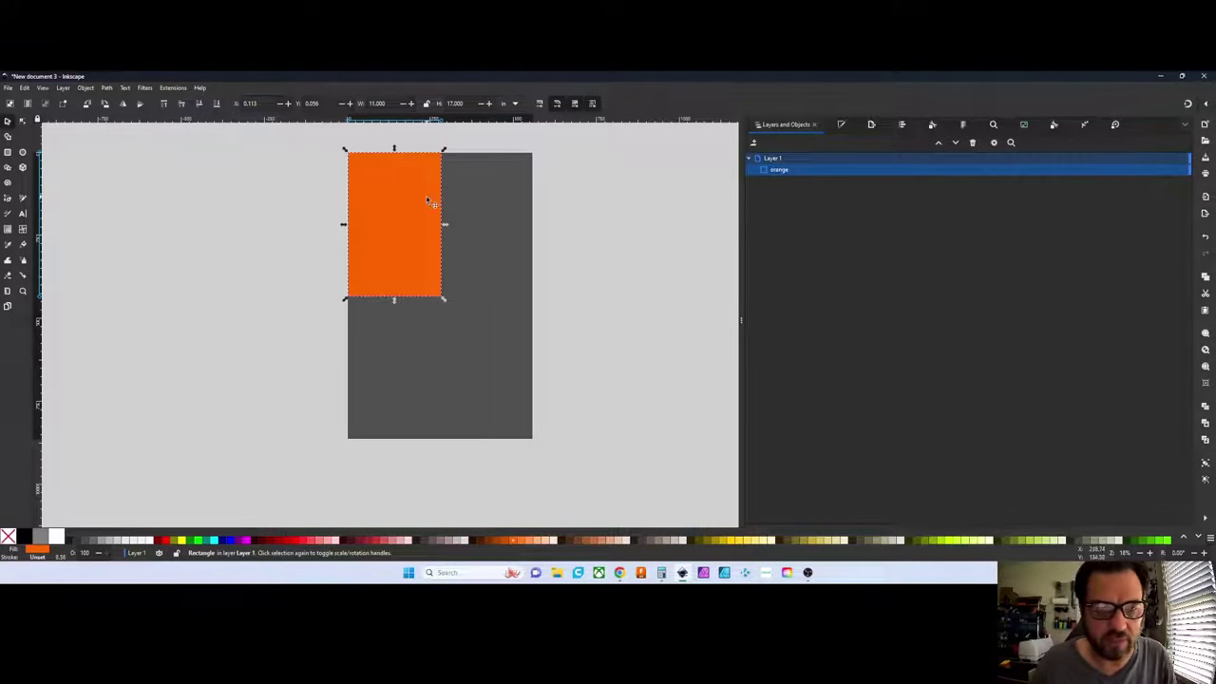
{"action": "mouse_move", "coordinate": [421, 234]}
{"action": "left_mouse_down"}
{"action": "mouse_move", "coordinate": [440, 225]}
{"action": "mouse_move", "coordinate": [408, 209]}
{"action": "mouse_move", "coordinate": [417, 221]}
{"action": "left_mouse_up"}
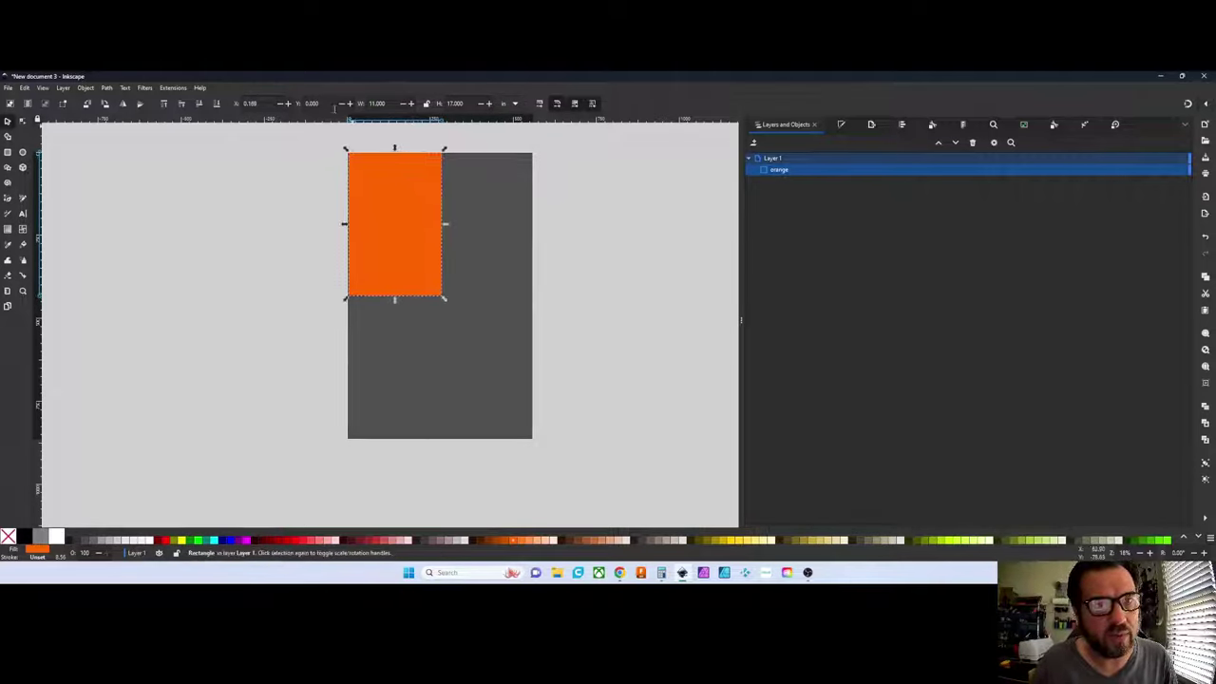
{"action": "type", "text": "0"}
{"action": "key", "text": "Return"}
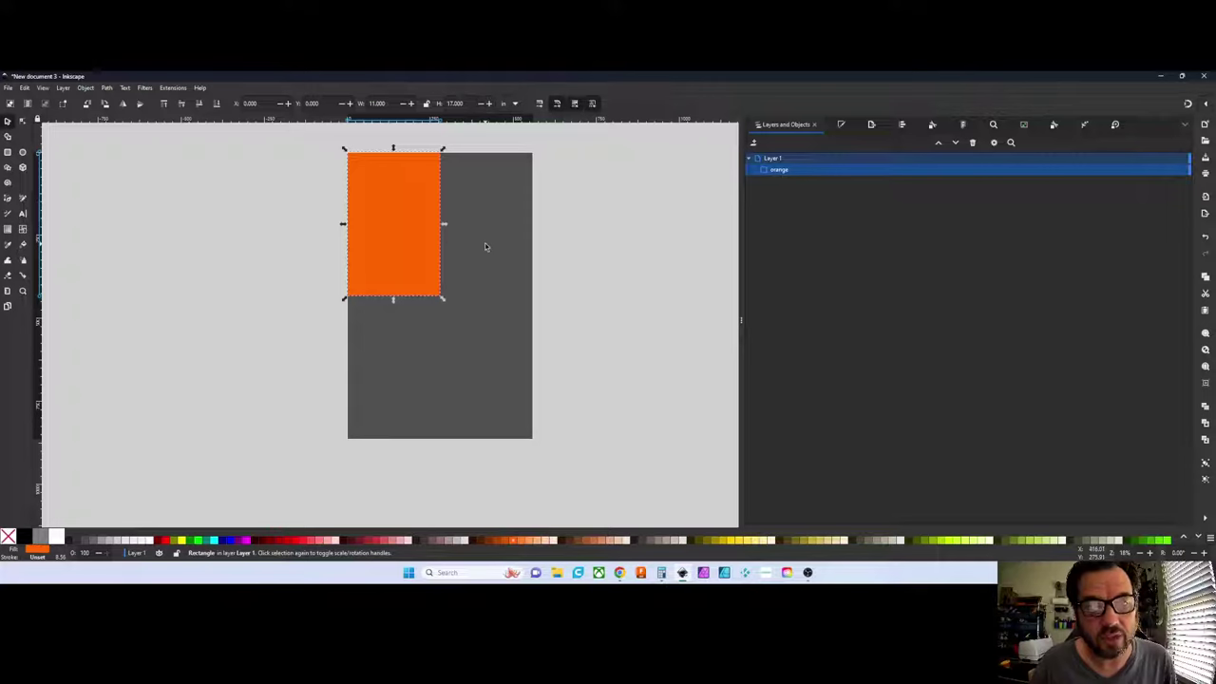
Duplicate the orange rectangle in place and fill the copy with yellow (#FFD42A)
{"action": "key", "text": "ctrl"}
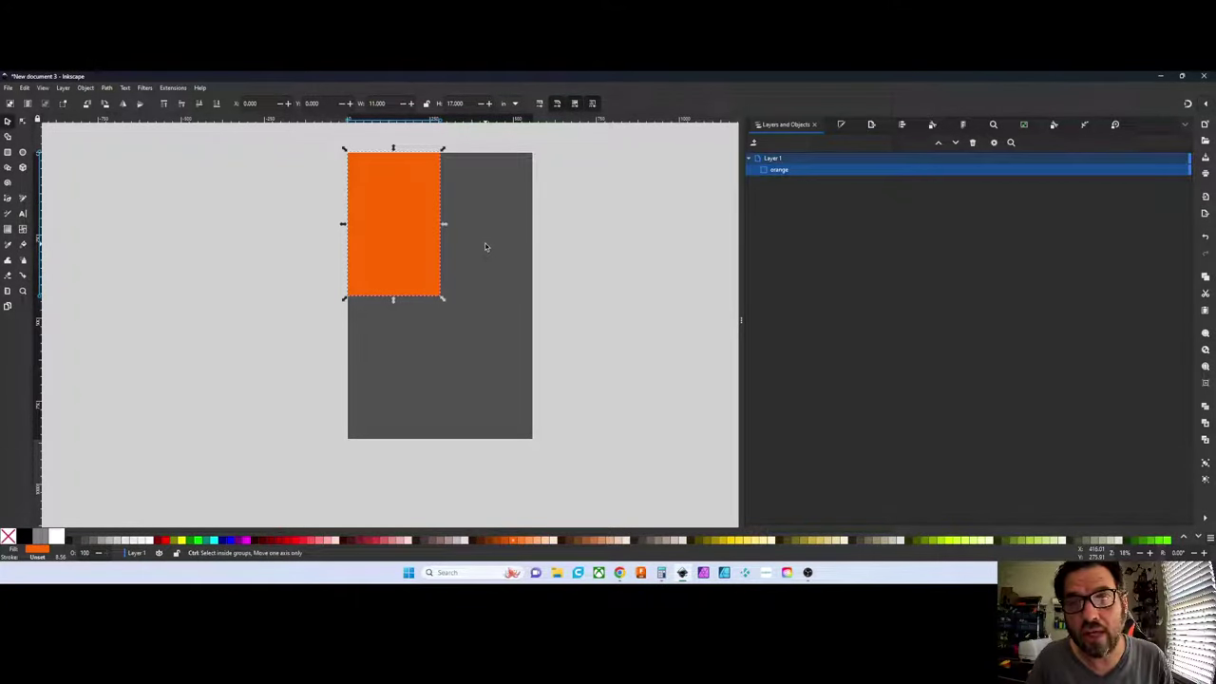
{"action": "key", "text": "ctrl+d"}
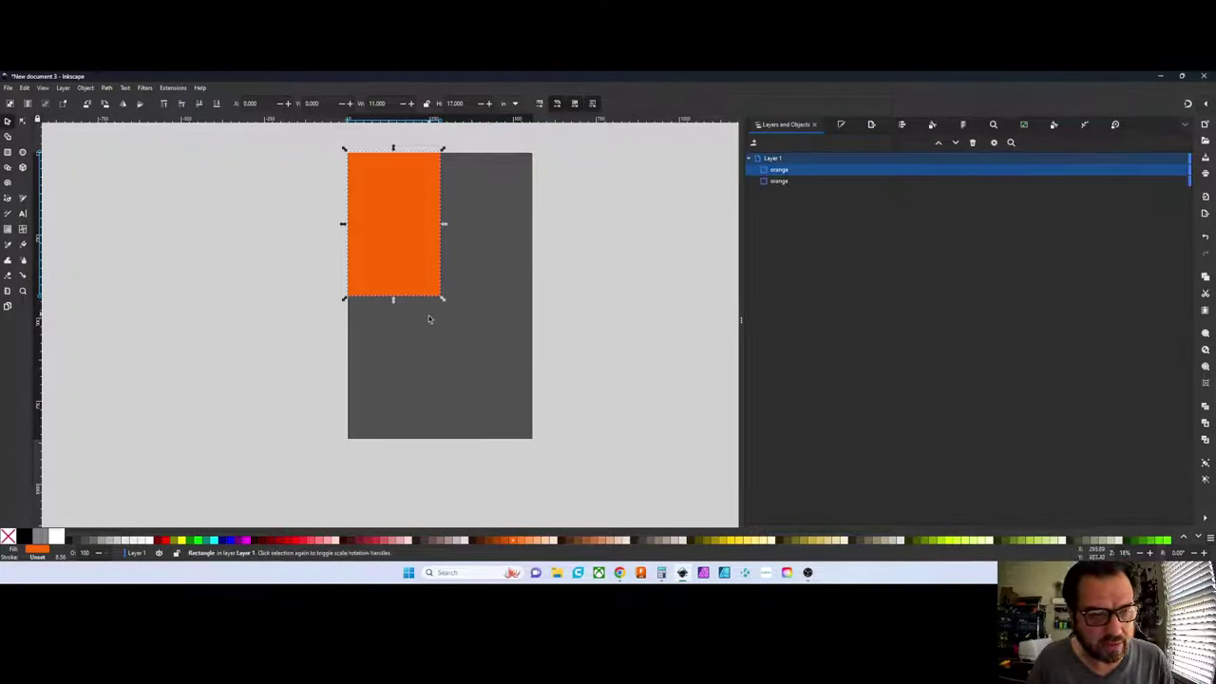
{"action": "left_click", "coordinate": [745, 541]}
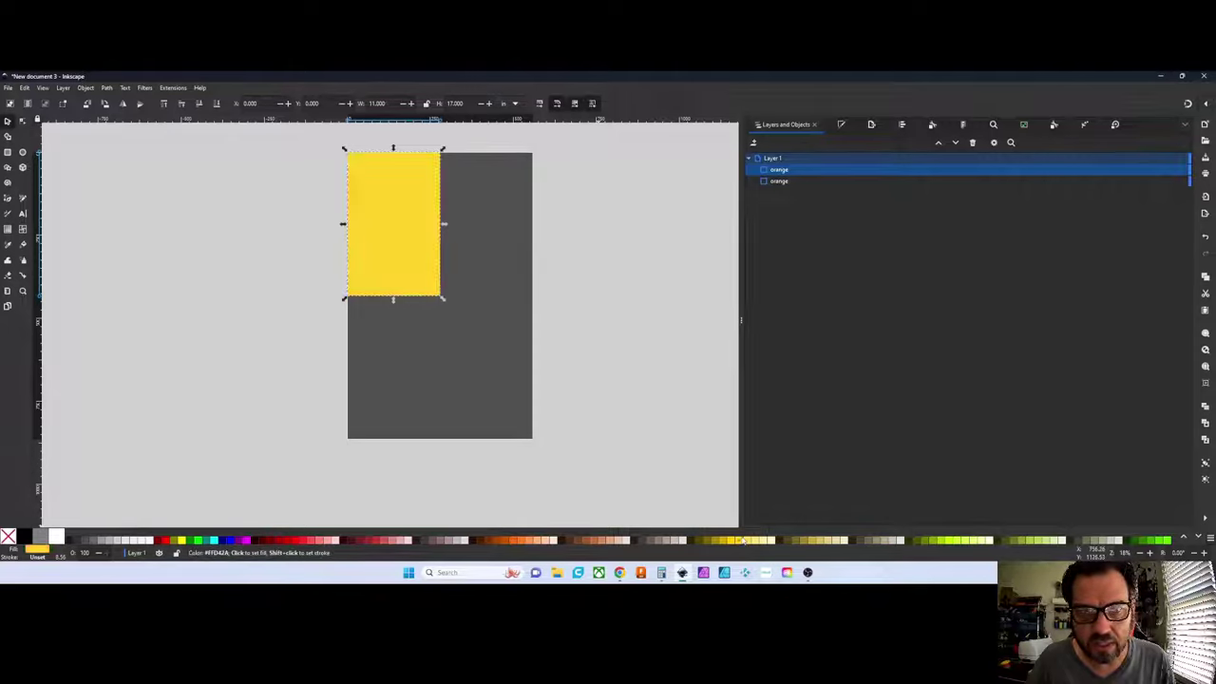
Try to rename the duplicated rectangle's object as yellow
{"action": "left_click", "coordinate": [779, 171]}
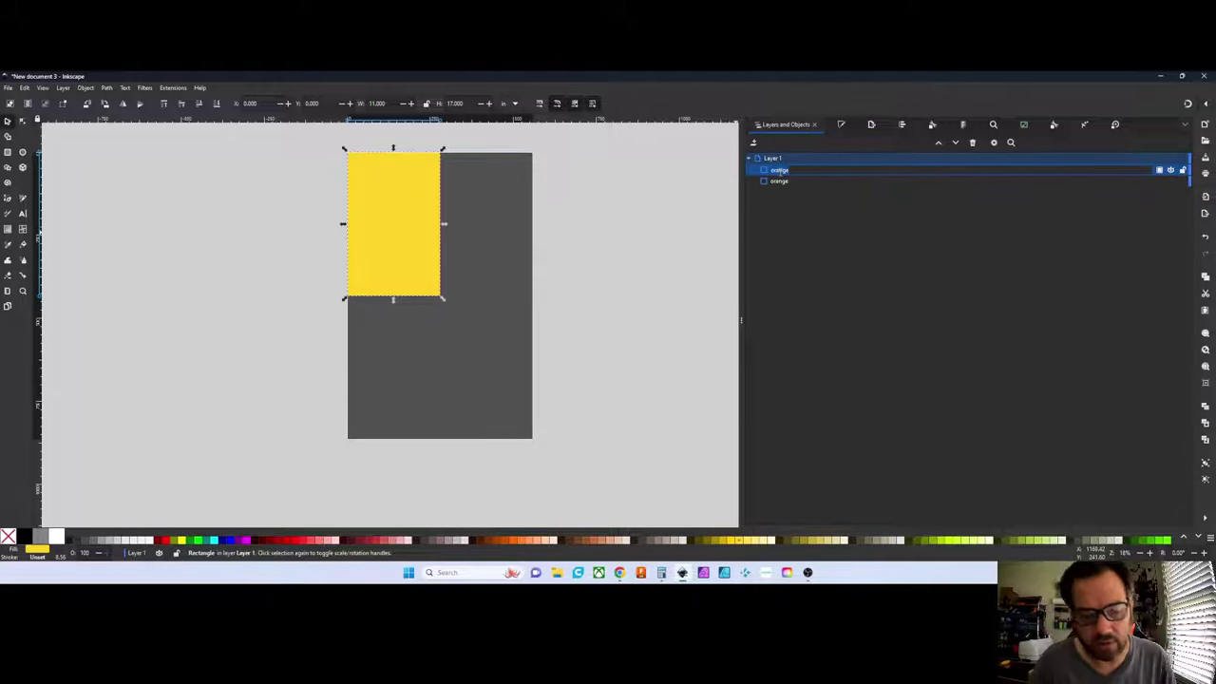
{"action": "type", "text": "yellow"}
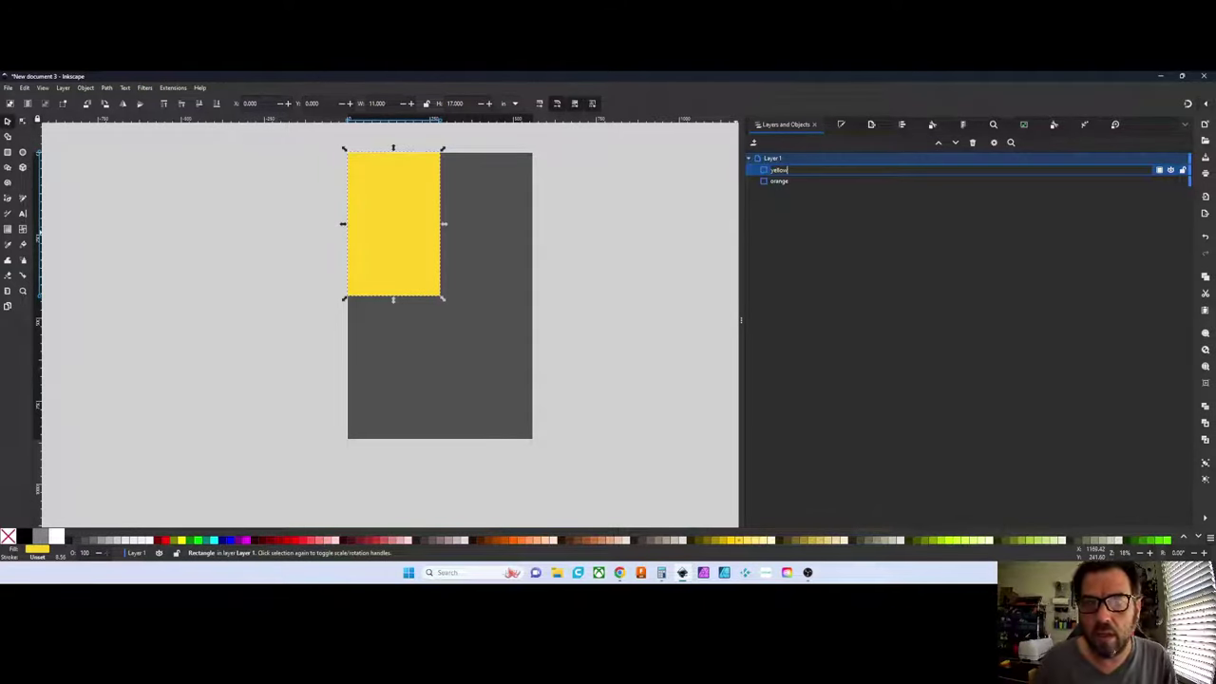
{"action": "left_click", "coordinate": [573, 181]}
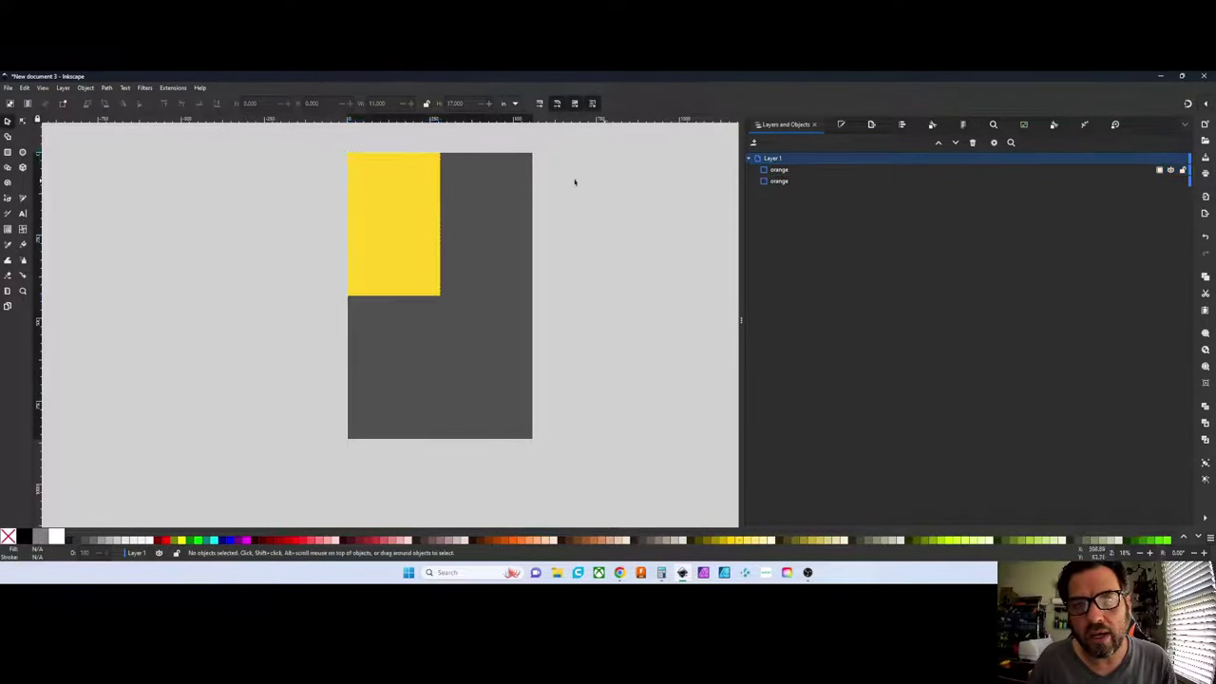
Place the yellow rectangle beside the orange one by setting its X position to 11 in
{"action": "left_click", "coordinate": [418, 221]}
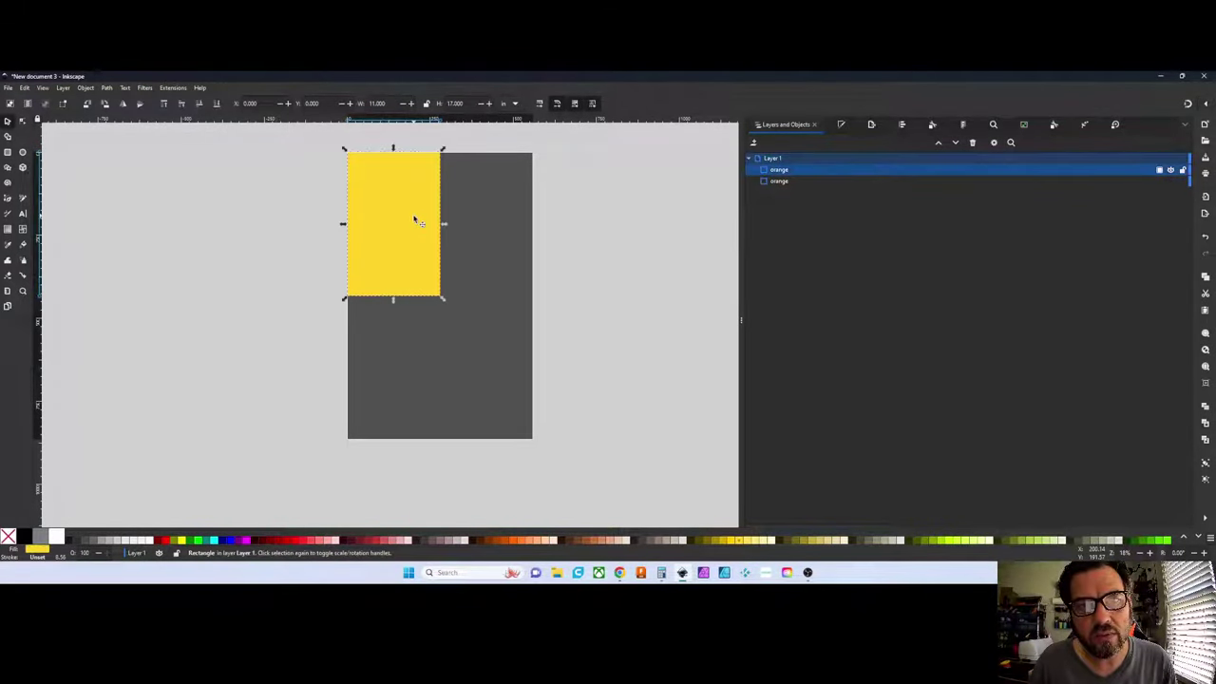
{"action": "double_click", "coordinate": [311, 102]}
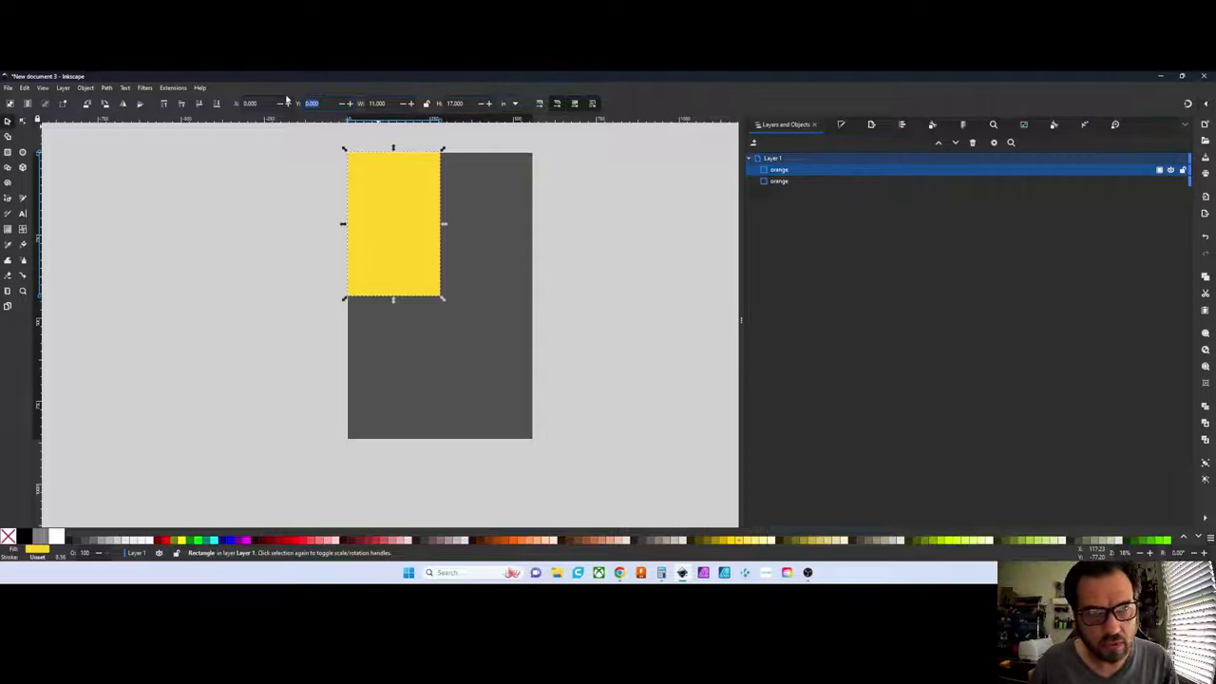
{"action": "left_click", "coordinate": [249, 98]}
{"action": "type", "text": "11"}
{"action": "key", "text": "Return"}
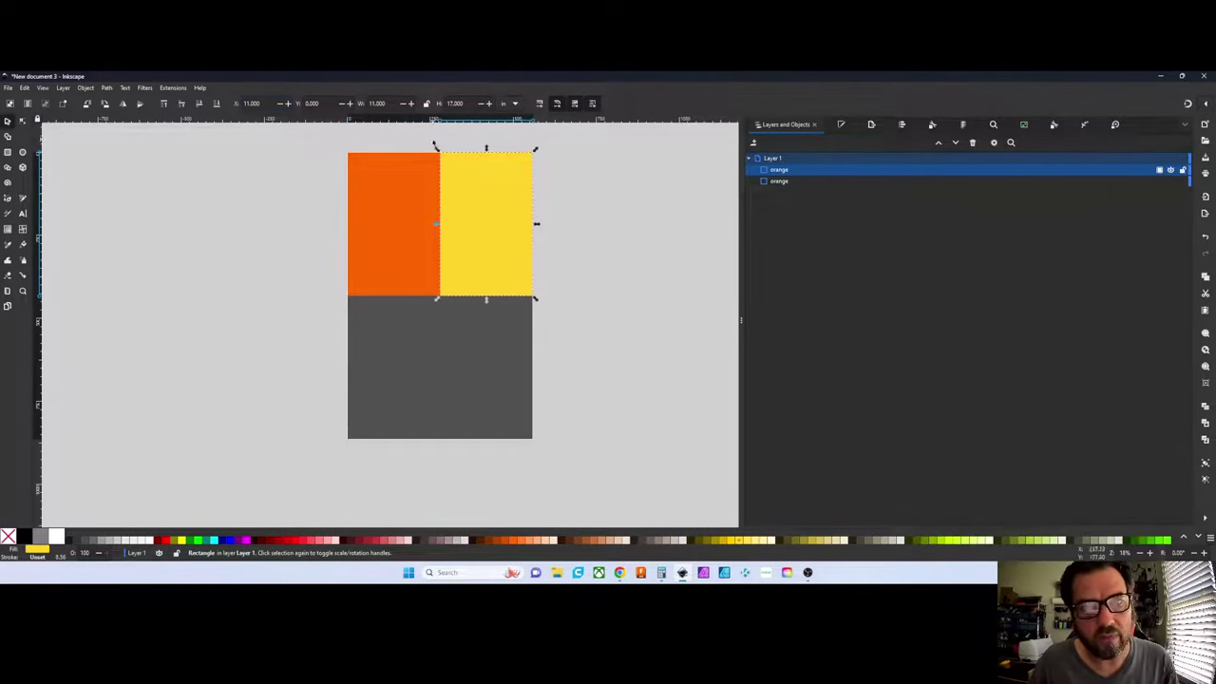
Rename the yellow rectangle's object as yellow
{"action": "double_click", "coordinate": [782, 170]}
{"action": "type", "text": "yellow"}
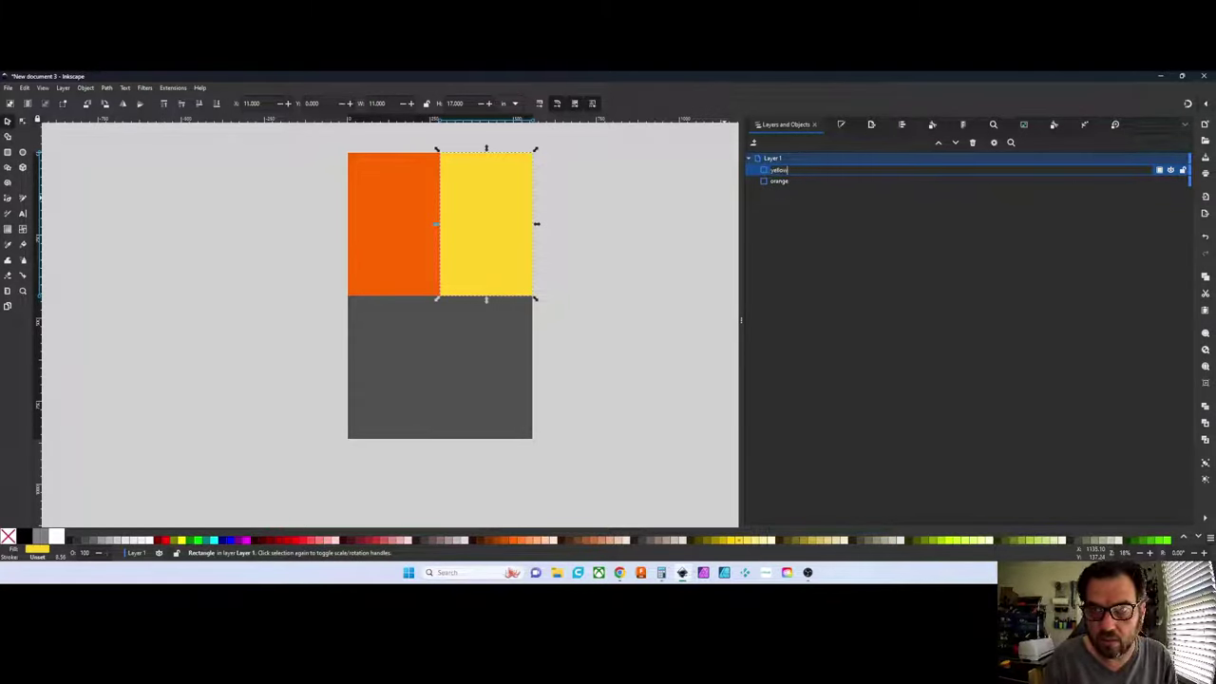
{"action": "key", "text": "Return"}
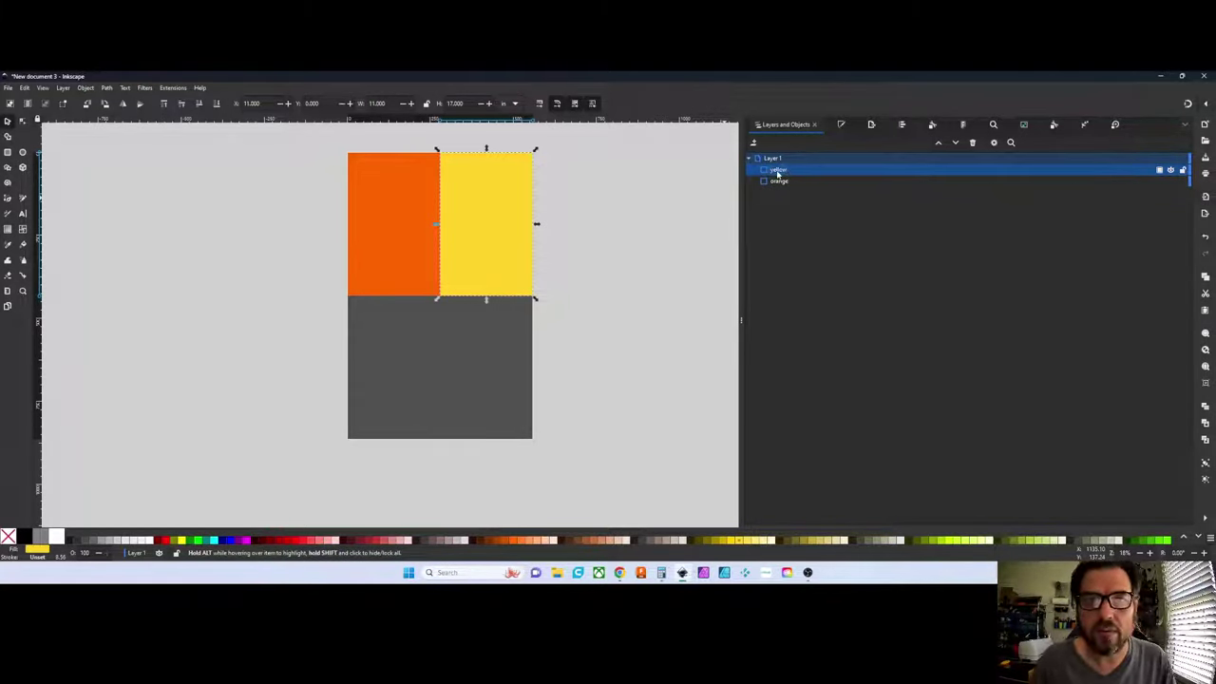
Duplicate the yellow rectangle in place and fill the copy with dark red
{"action": "key", "text": "ctrl+d"}
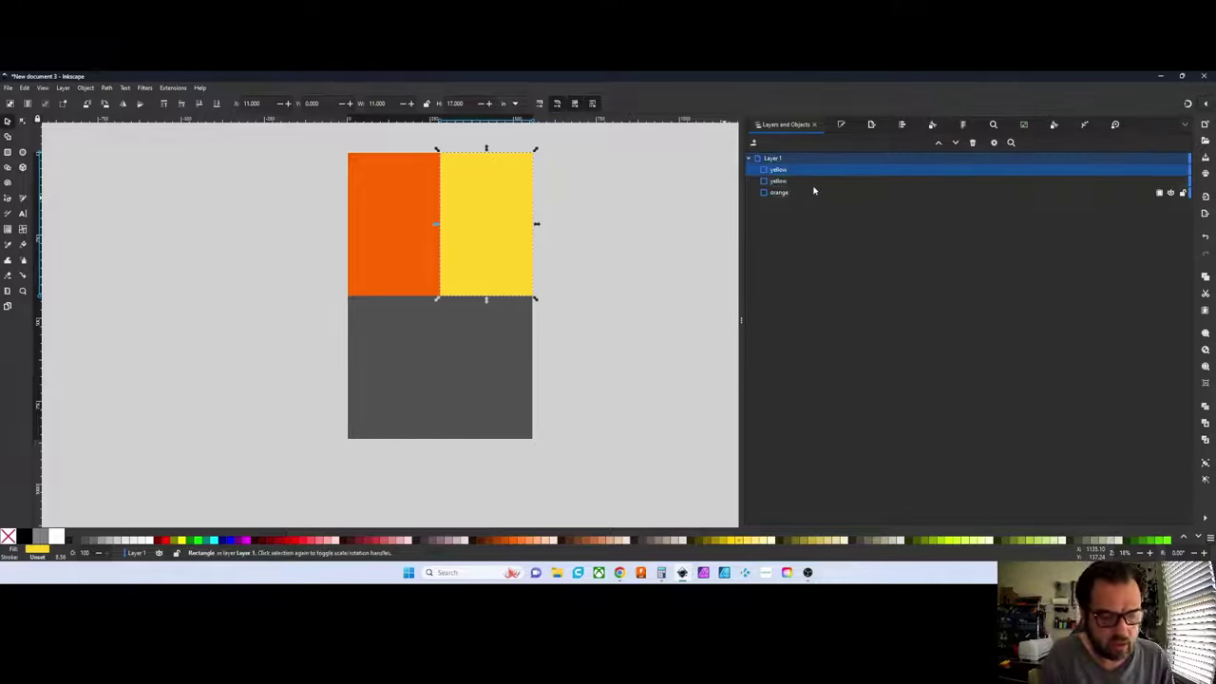
{"action": "left_click", "coordinate": [361, 539]}
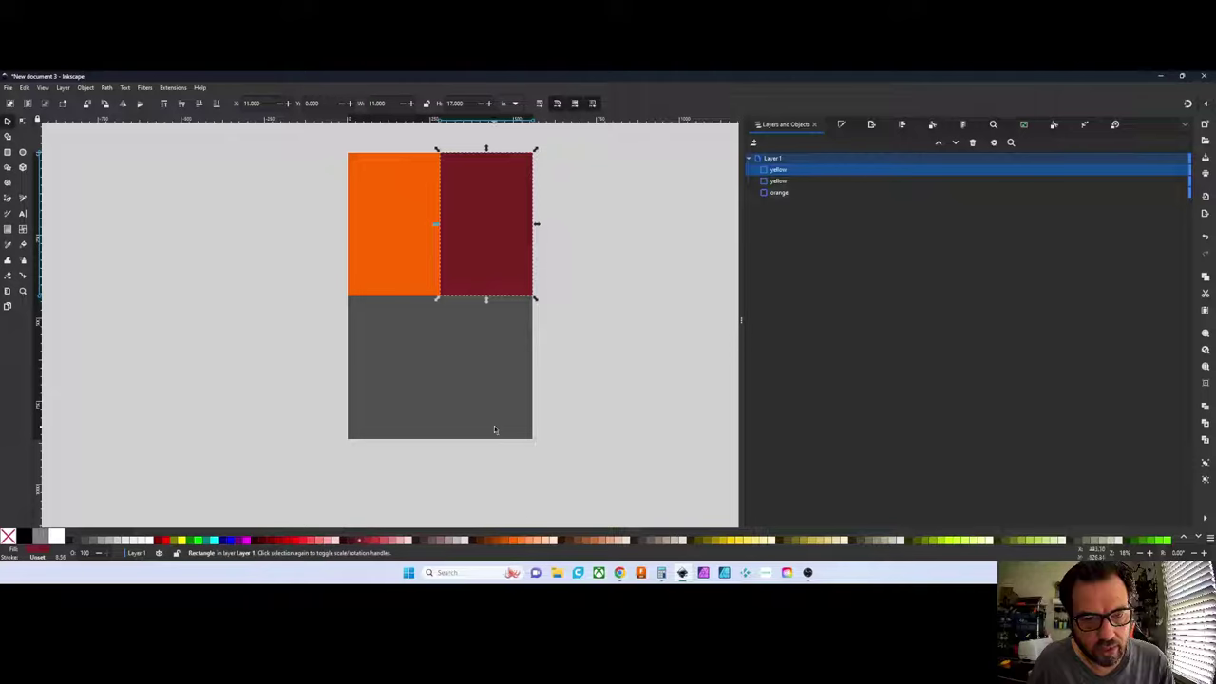
Try to rename the dark red copy's object as red
{"action": "double_click", "coordinate": [778, 169]}
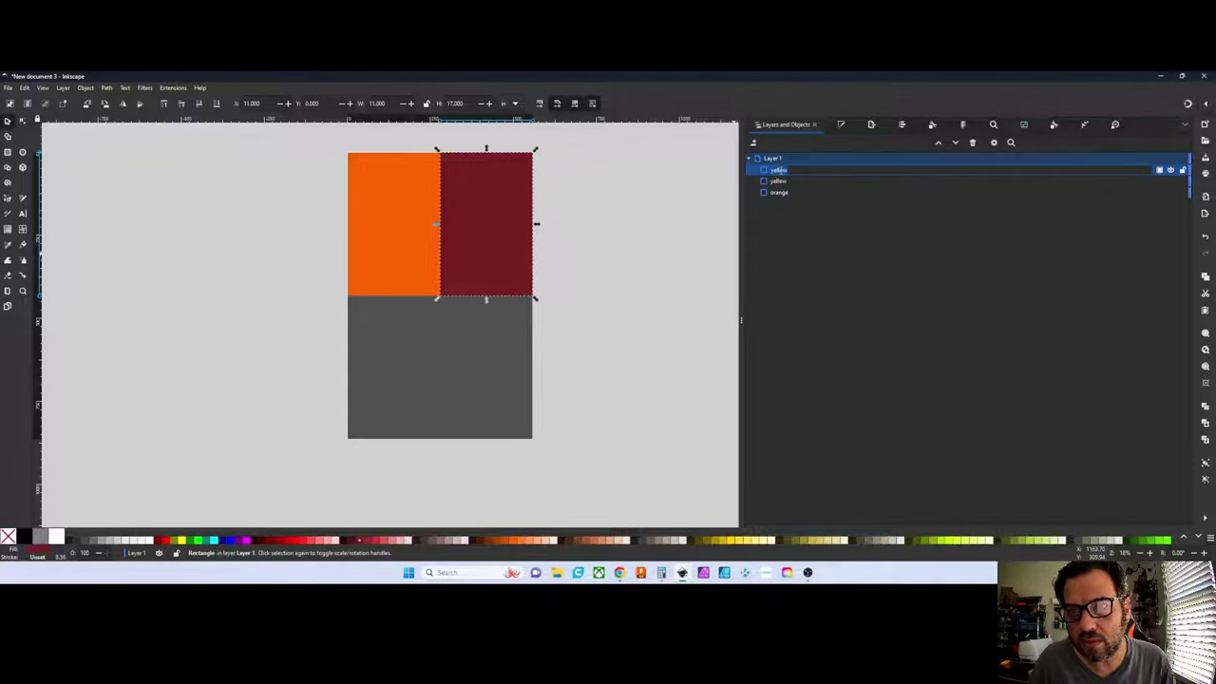
{"action": "type", "text": "red"}
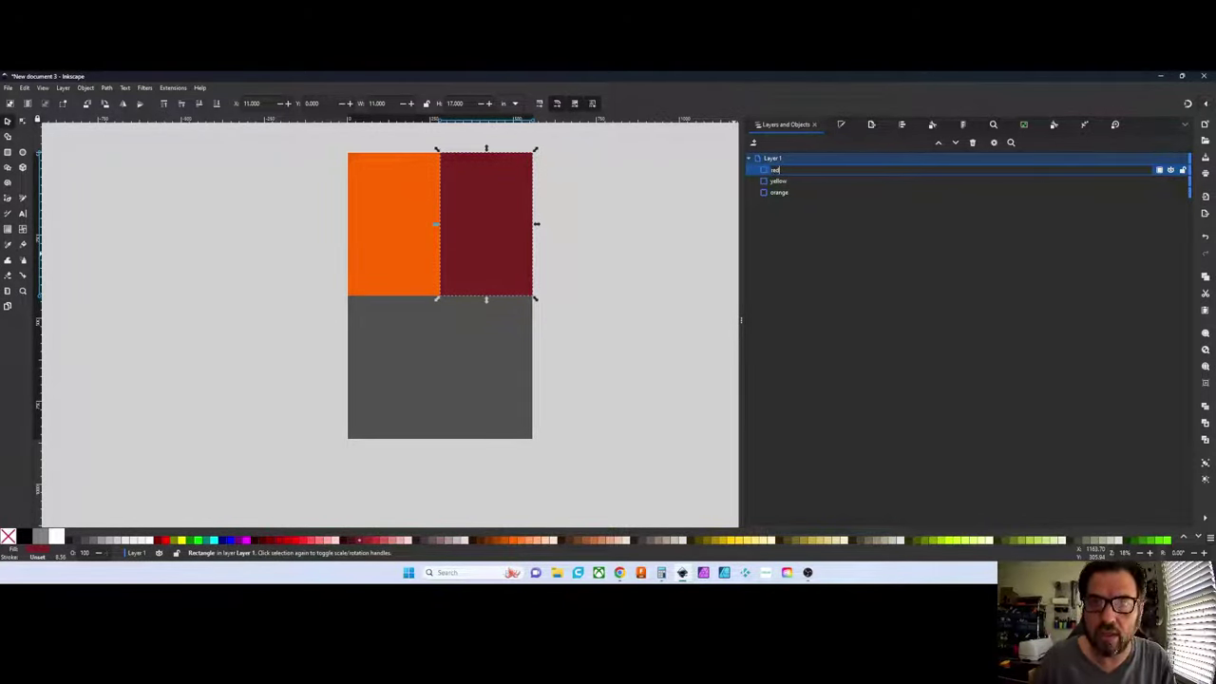
{"action": "left_click", "coordinate": [694, 168]}
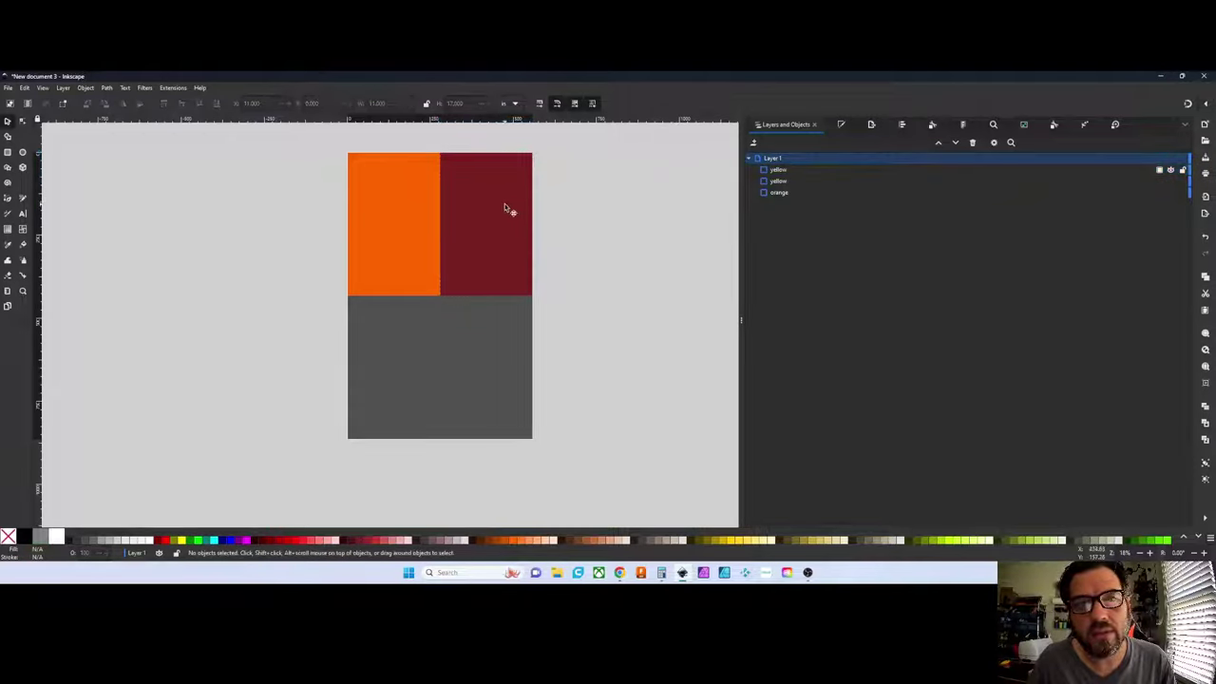
Rename the topmost object, the dark red rectangle, as red
{"action": "double_click", "coordinate": [779, 170]}
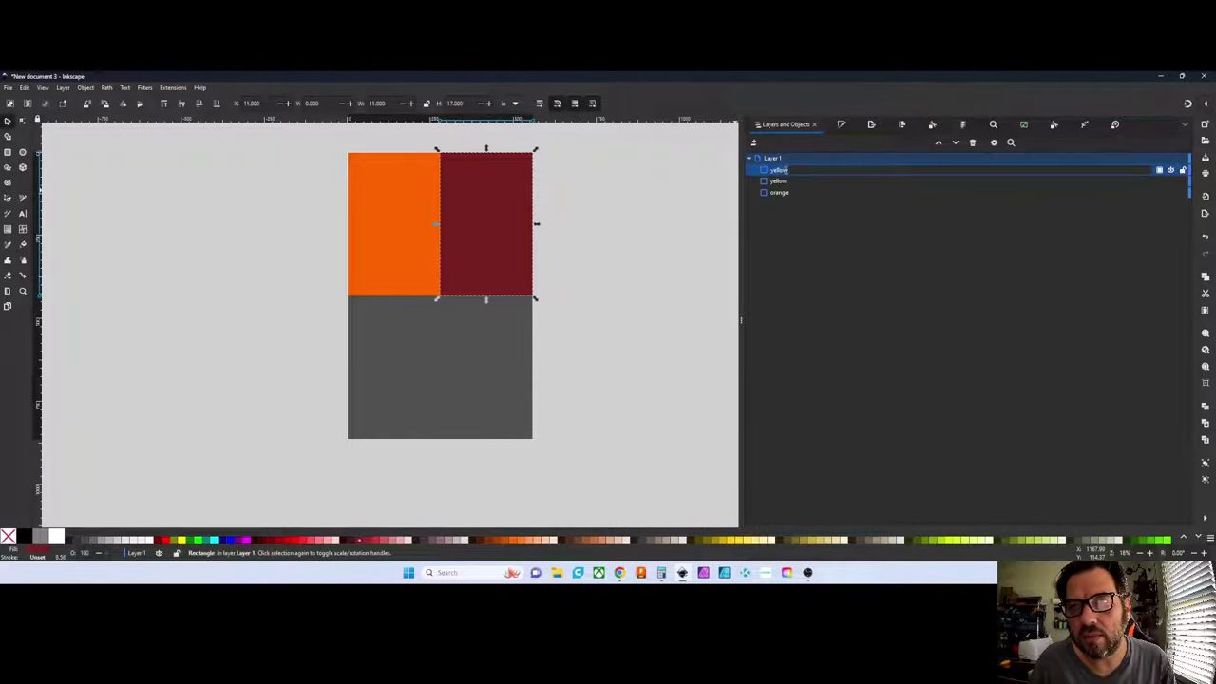
{"action": "type", "text": "red"}
{"action": "key", "text": "Return"}
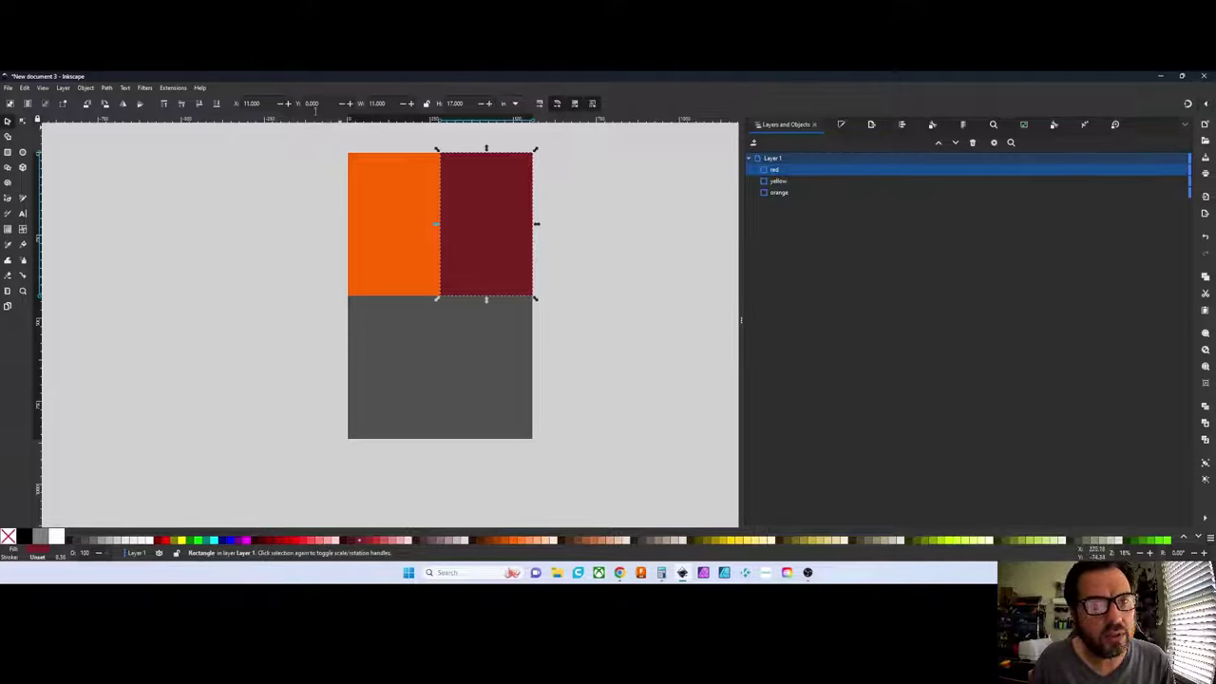
Move the dark red rectangle to Y 17 inches, directly below the yellow one
{"action": "left_click_drag", "start_coordinate": [321, 103], "coordinate": [302, 104]}
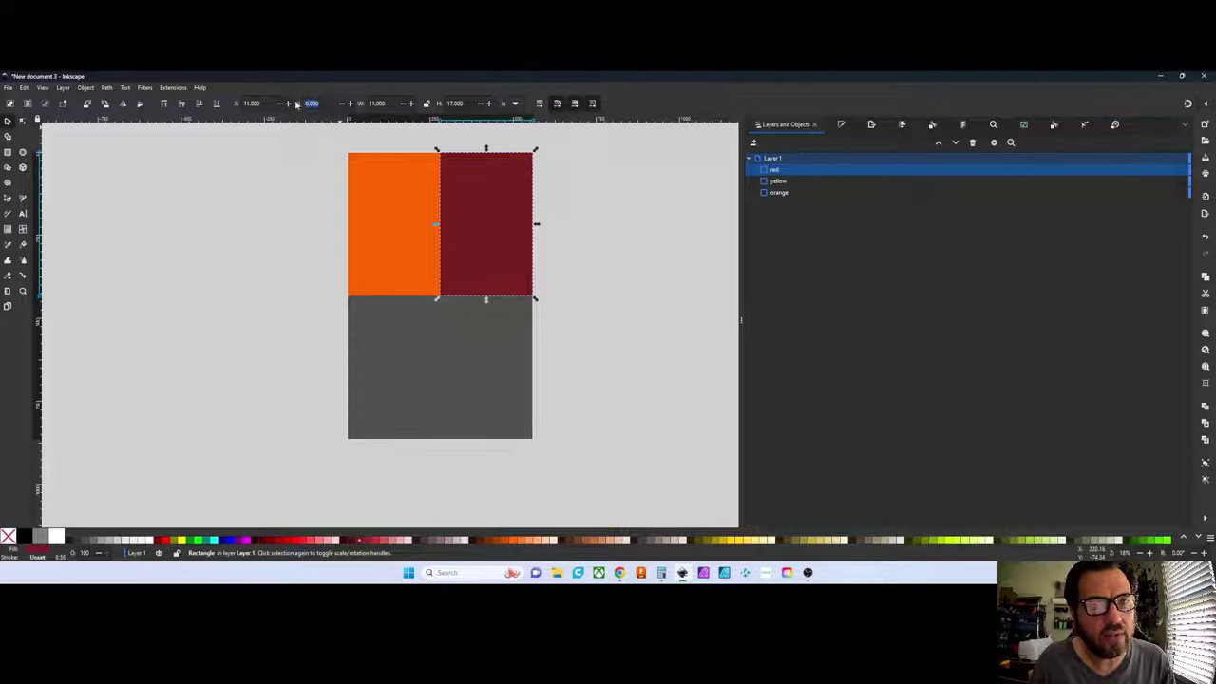
{"action": "type", "text": "17"}
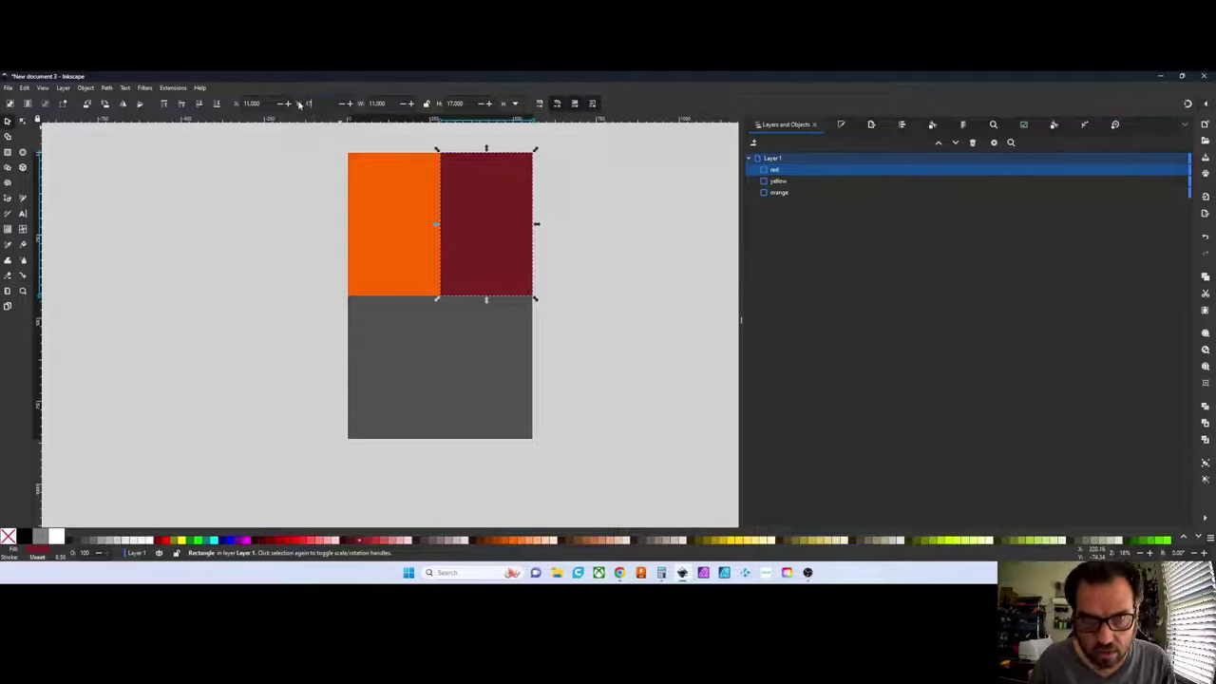
{"action": "key", "text": "Return"}
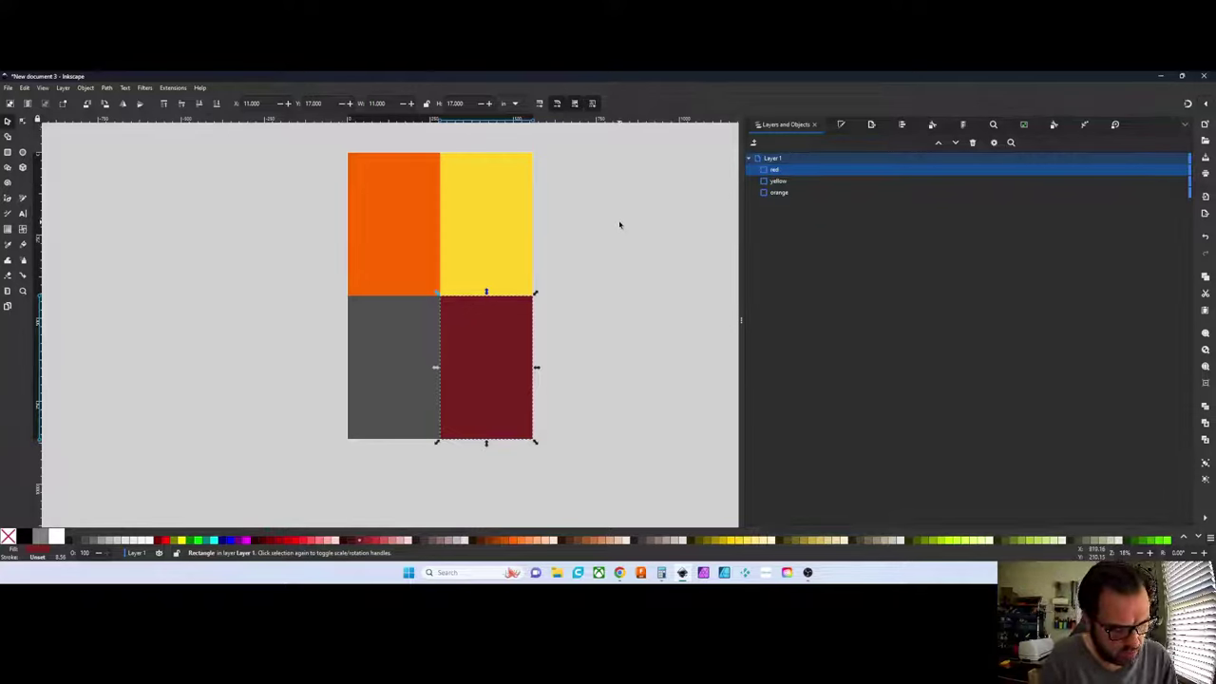
Duplicate the dark red rectangle in place and fill the copy with blue
{"action": "key", "text": "ctrl"}
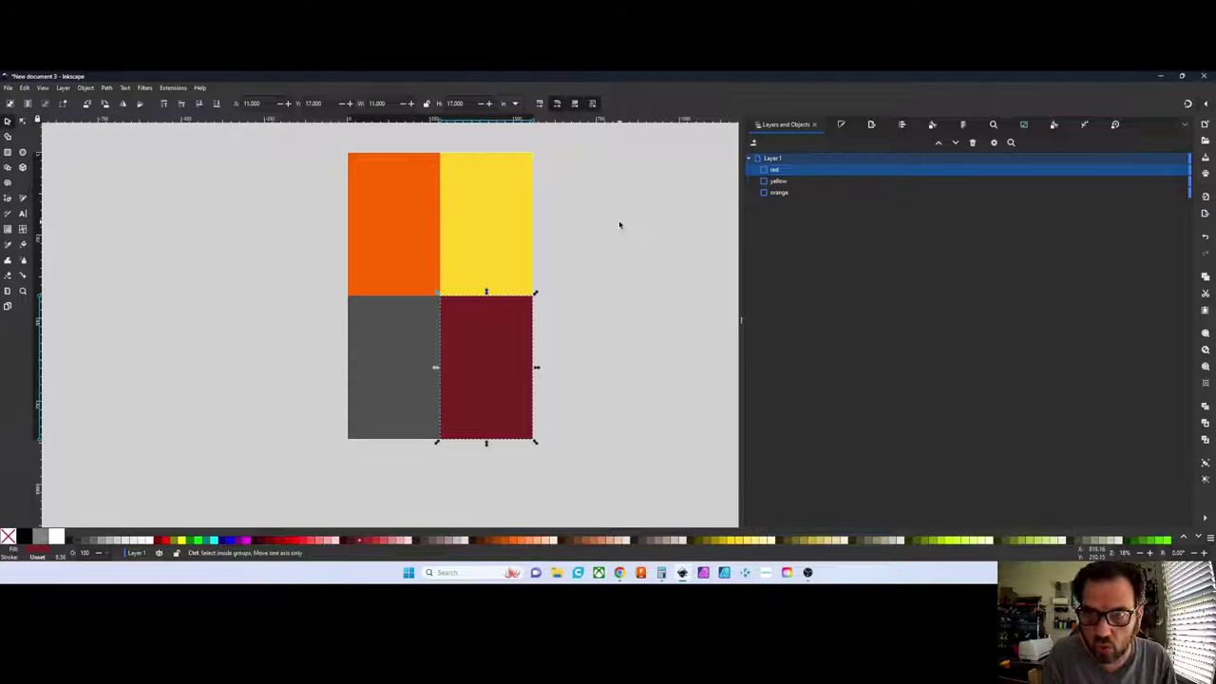
{"action": "key", "text": "ctrl+d"}
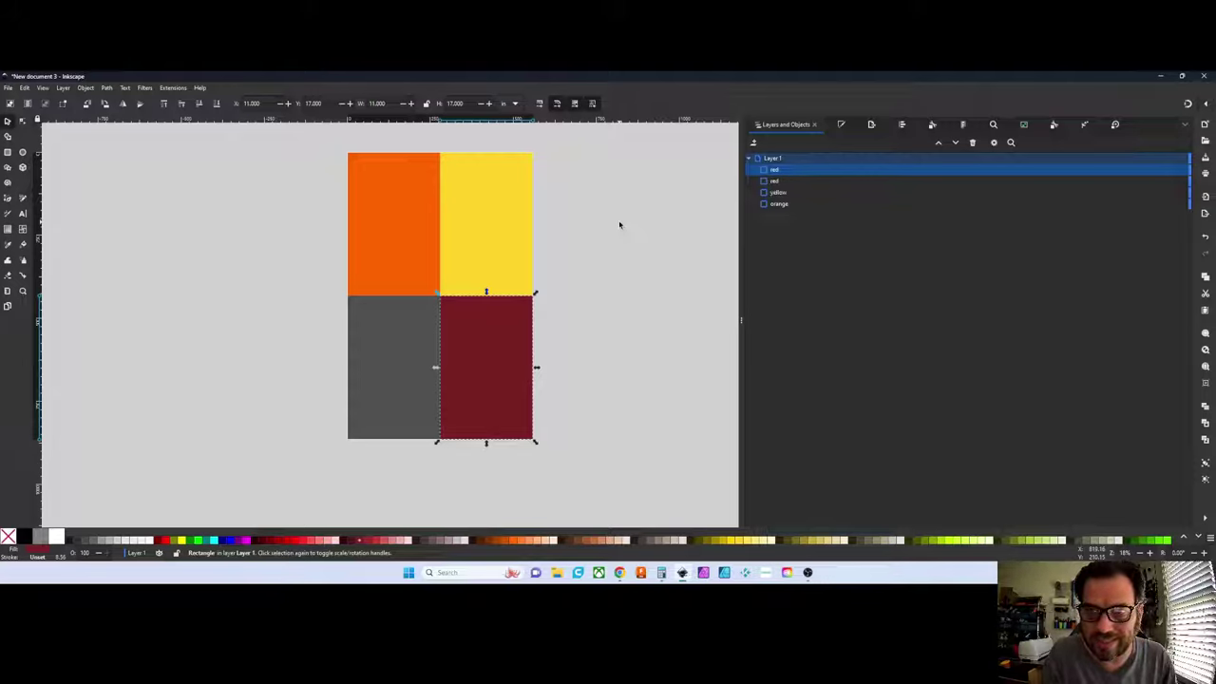
{"action": "left_click", "coordinate": [235, 540]}
Rename the blue rectangle's object as blue
{"action": "double_click", "coordinate": [776, 170]}
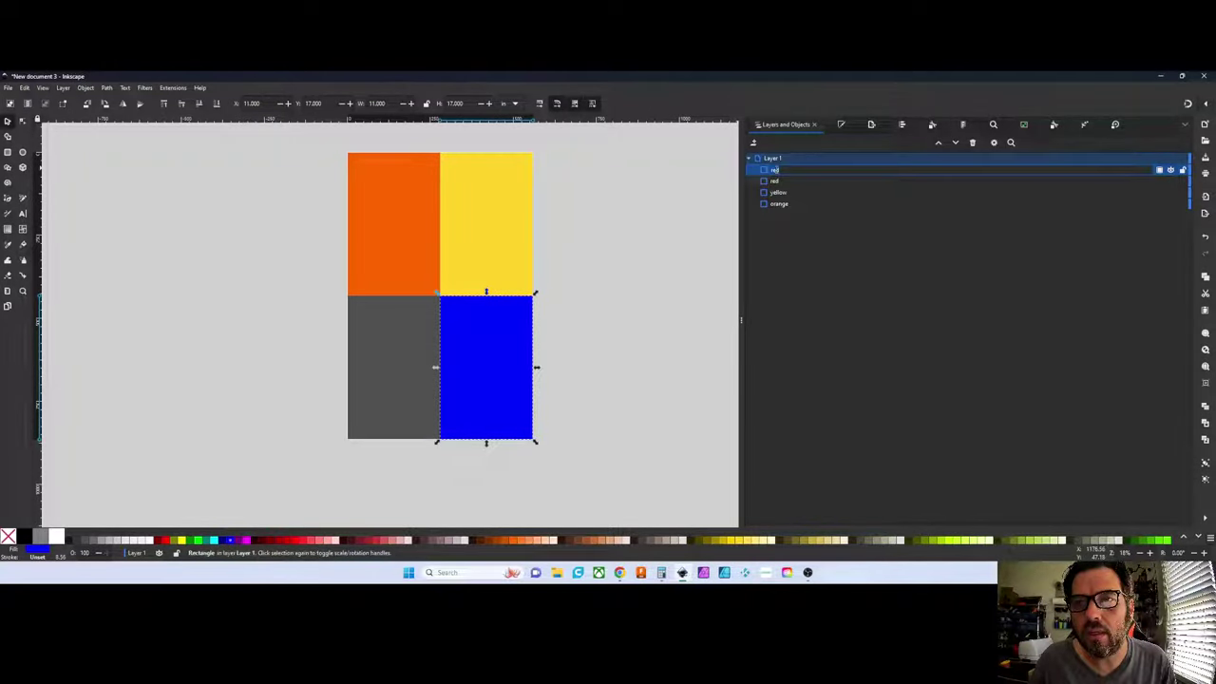
{"action": "type", "text": "b"}
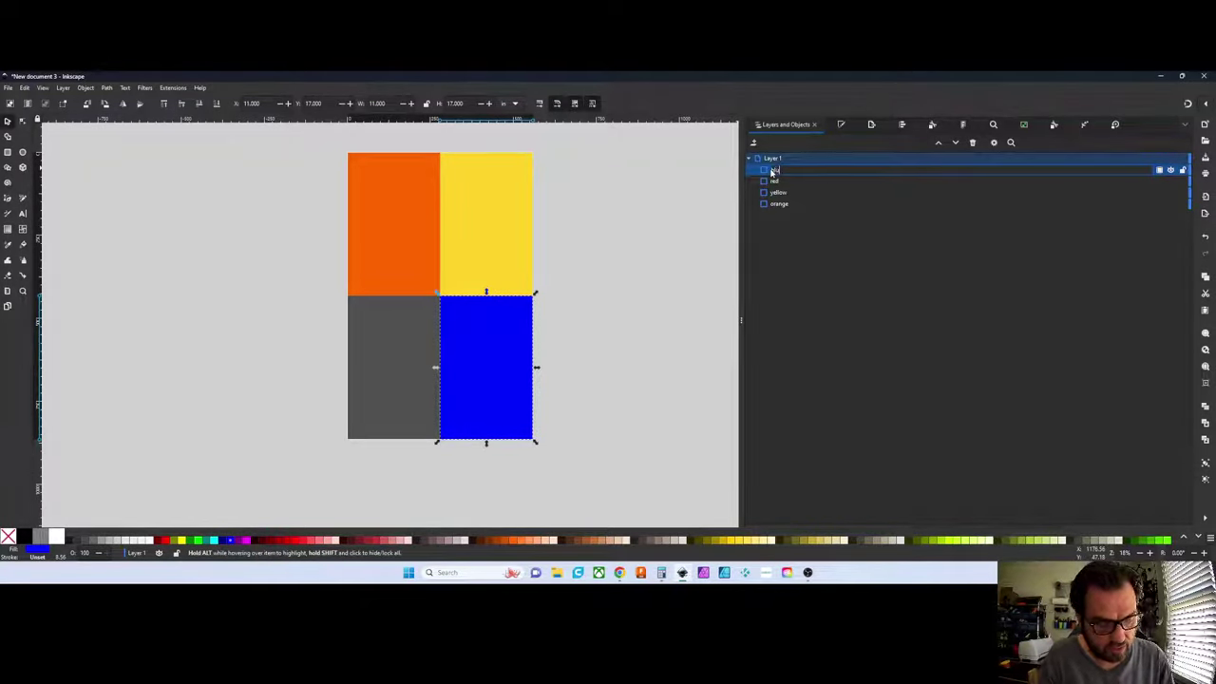
{"action": "type", "text": "lue"}
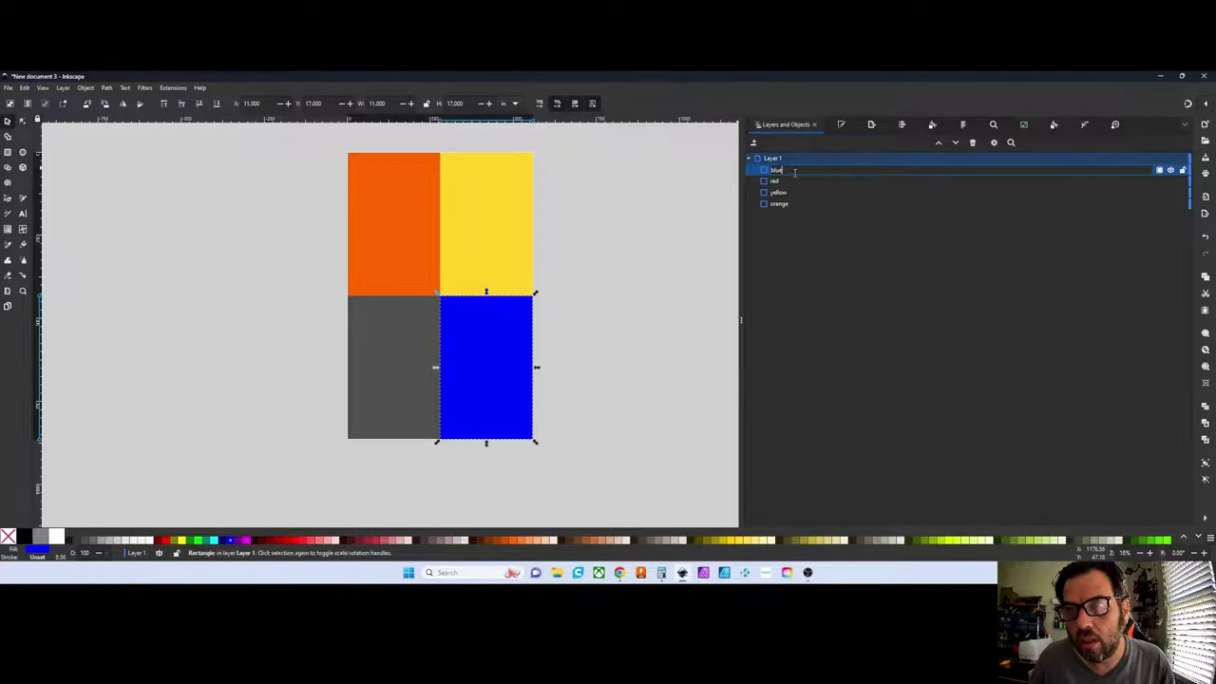
{"action": "key", "text": "Return"}
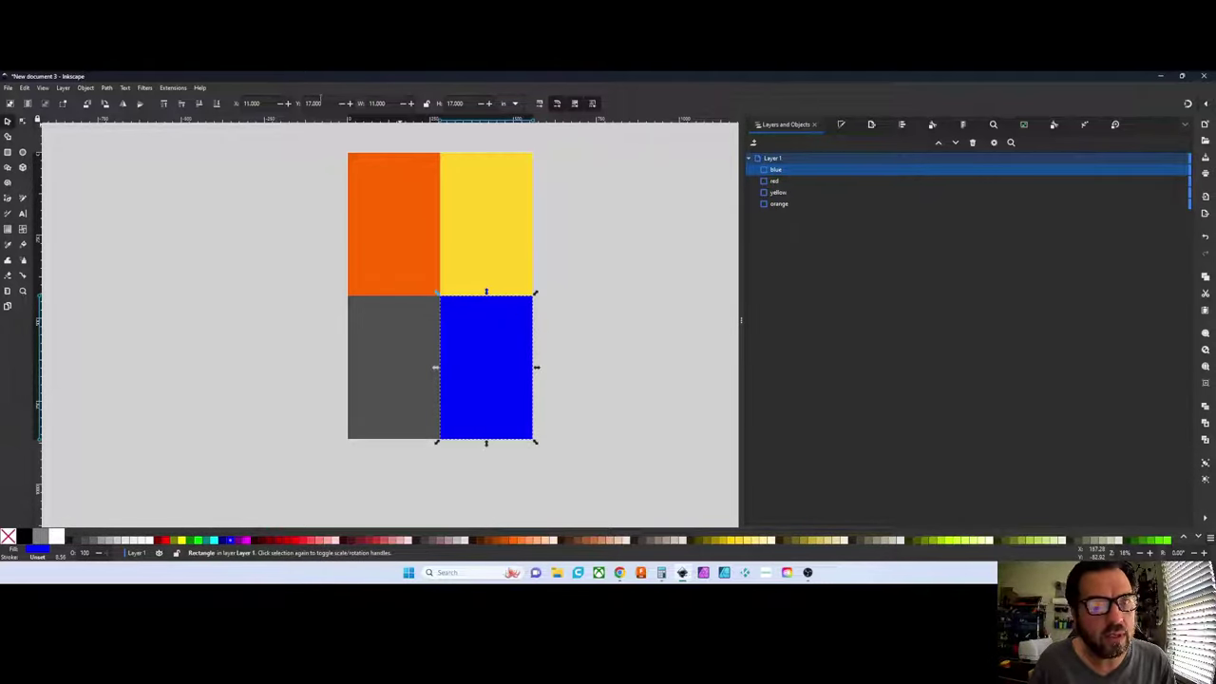
Move the blue rectangle to X 0, directly below the orange one, and clear the selection
{"action": "left_click_drag", "start_coordinate": [258, 103], "coordinate": [231, 103]}
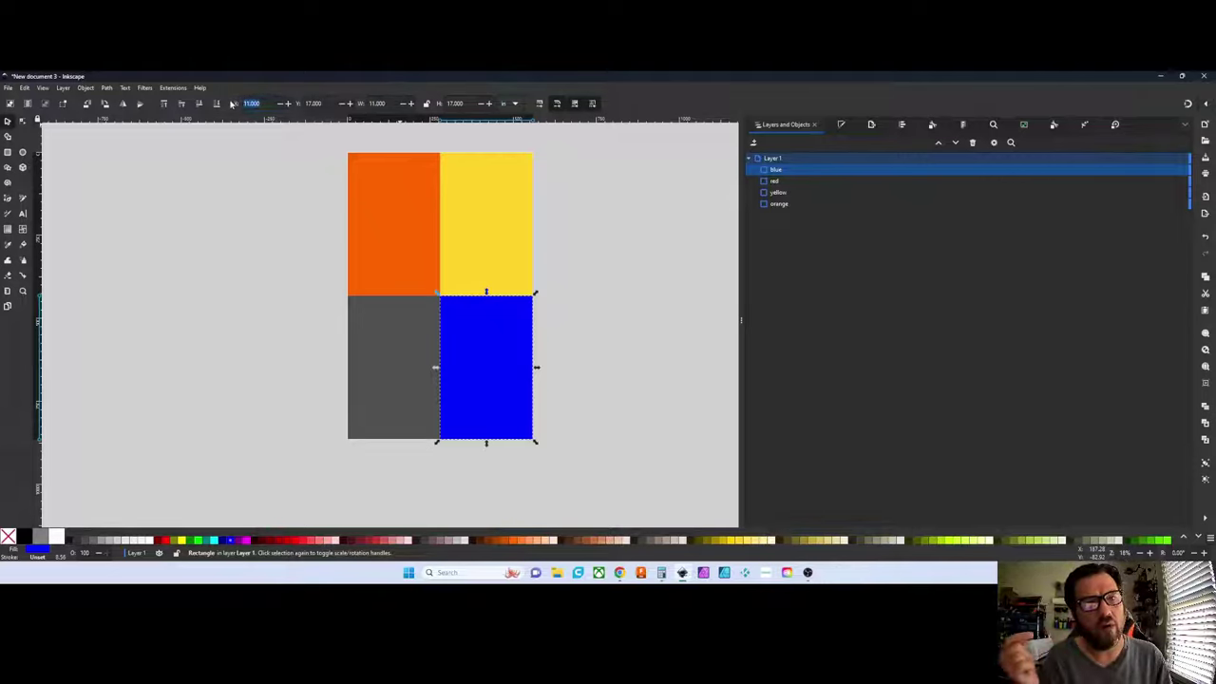
{"action": "type", "text": "0"}
{"action": "key", "text": "Return"}
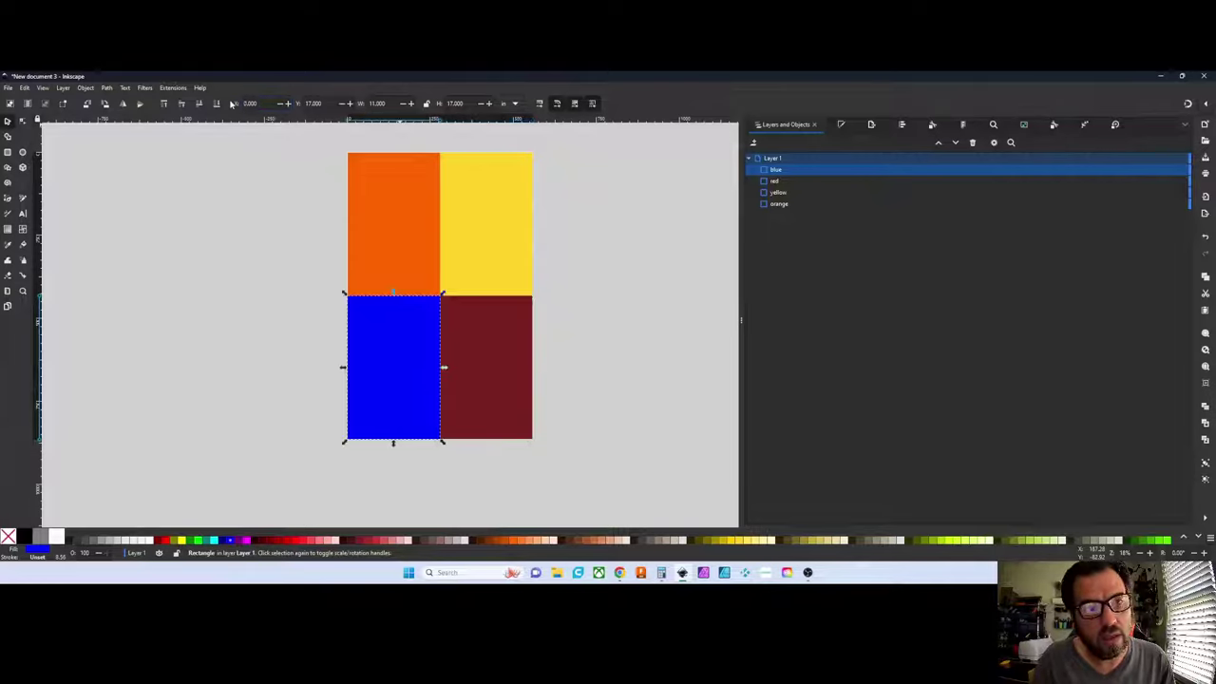
{"action": "left_click", "coordinate": [673, 230]}
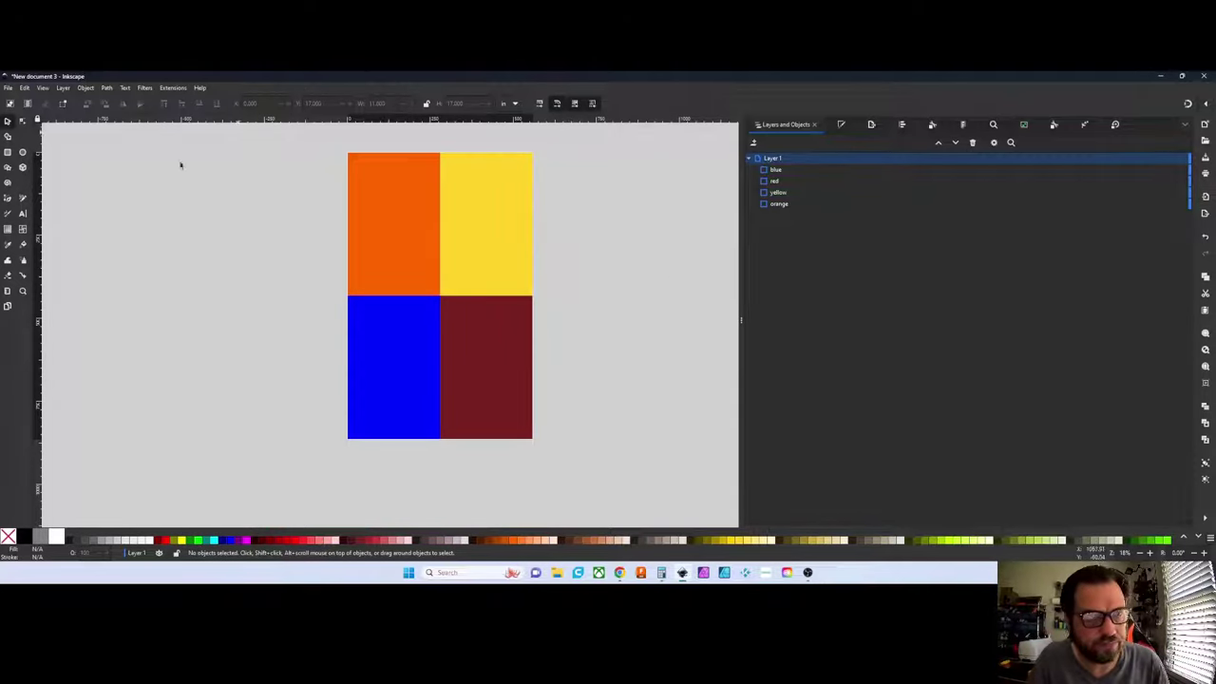
Import the karate kid picture as an embedded image, with its DPI from the file and rendering mode None (auto)
{"action": "left_click", "coordinate": [8, 88]}
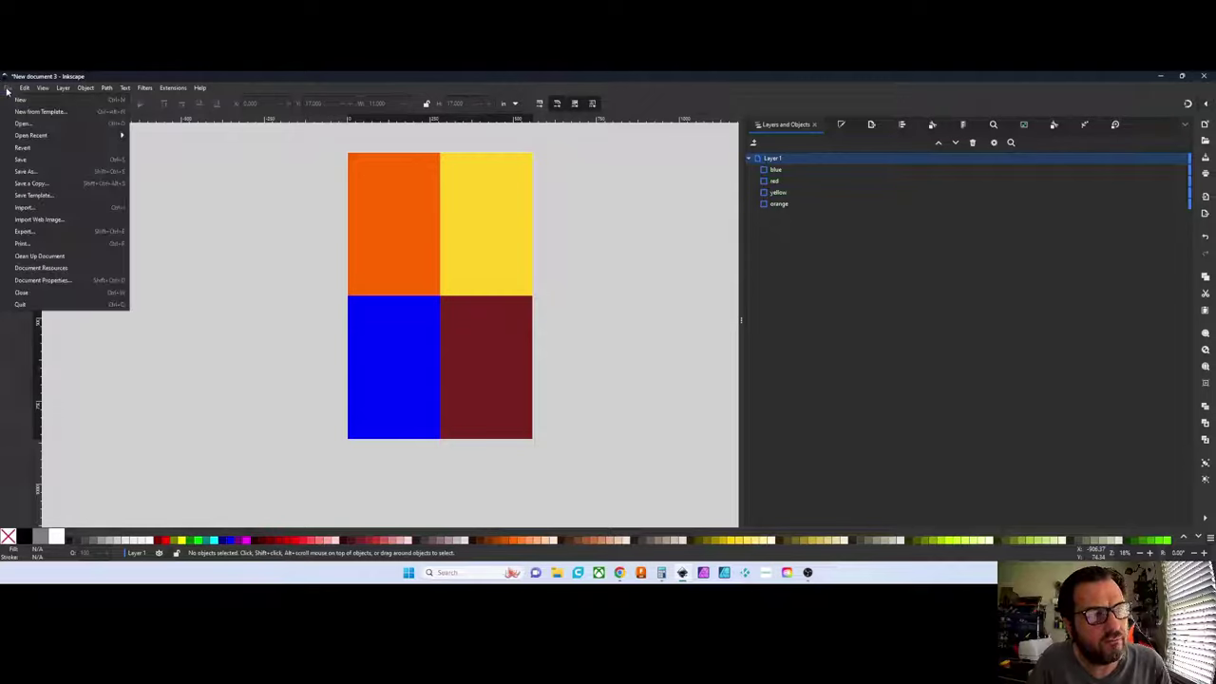
{"action": "left_click", "coordinate": [22, 207]}
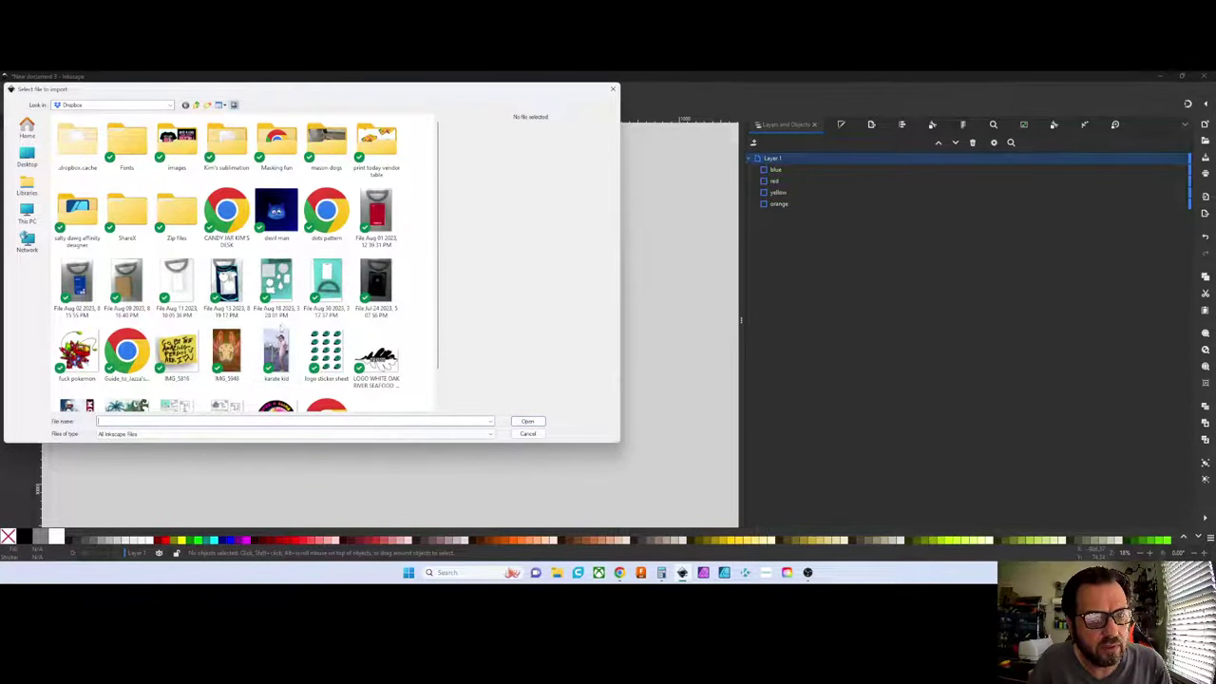
{"action": "double_click", "coordinate": [275, 353]}
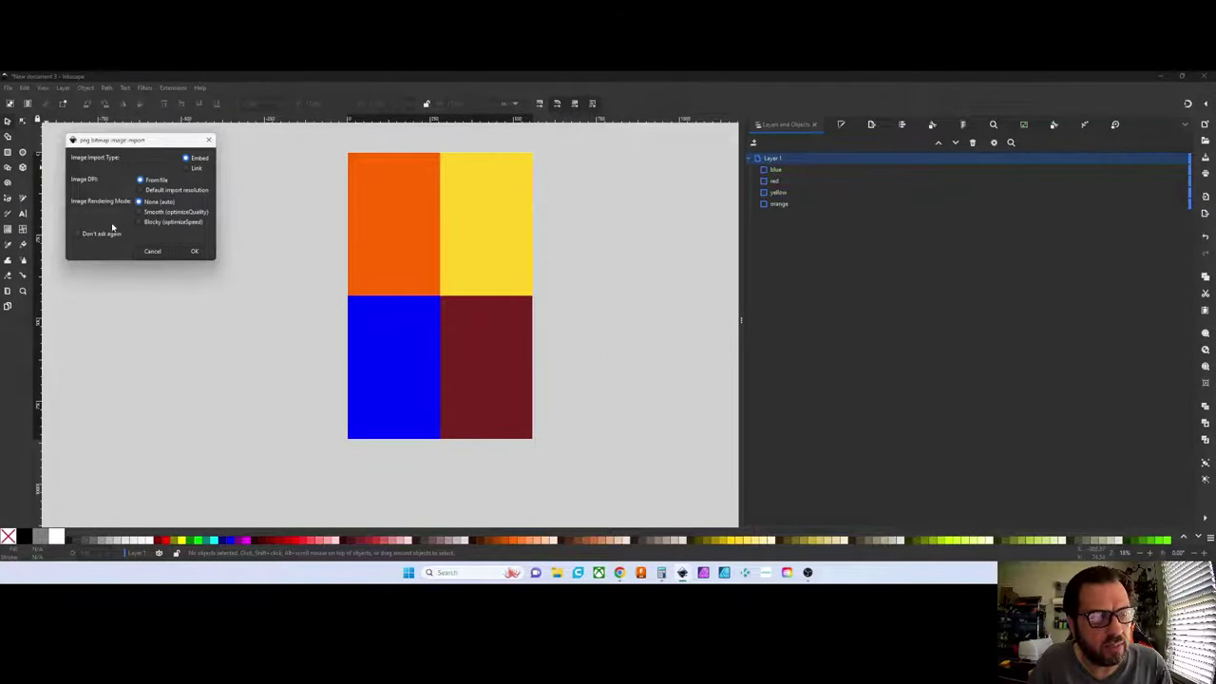
{"action": "left_click", "coordinate": [193, 252]}
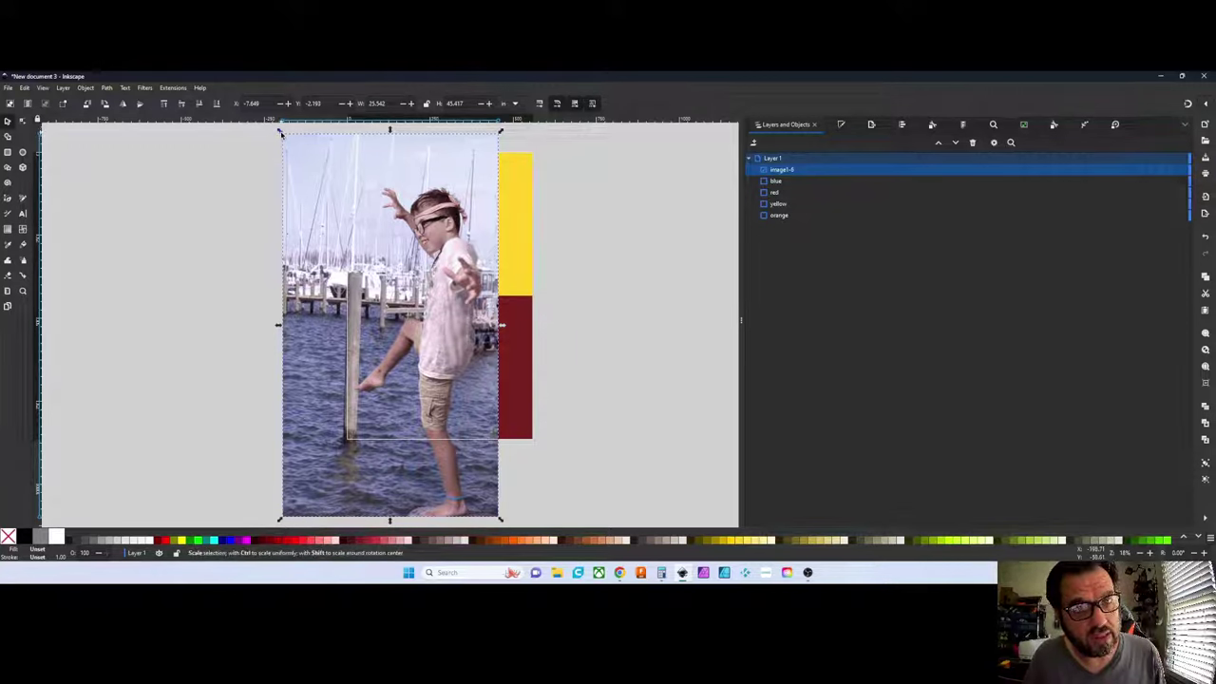
Lock the image's width-to-height ratio, scale it down to about 15.8 × 28 inches and centre it roughly over the four rectangles
{"action": "left_click", "coordinate": [426, 104]}
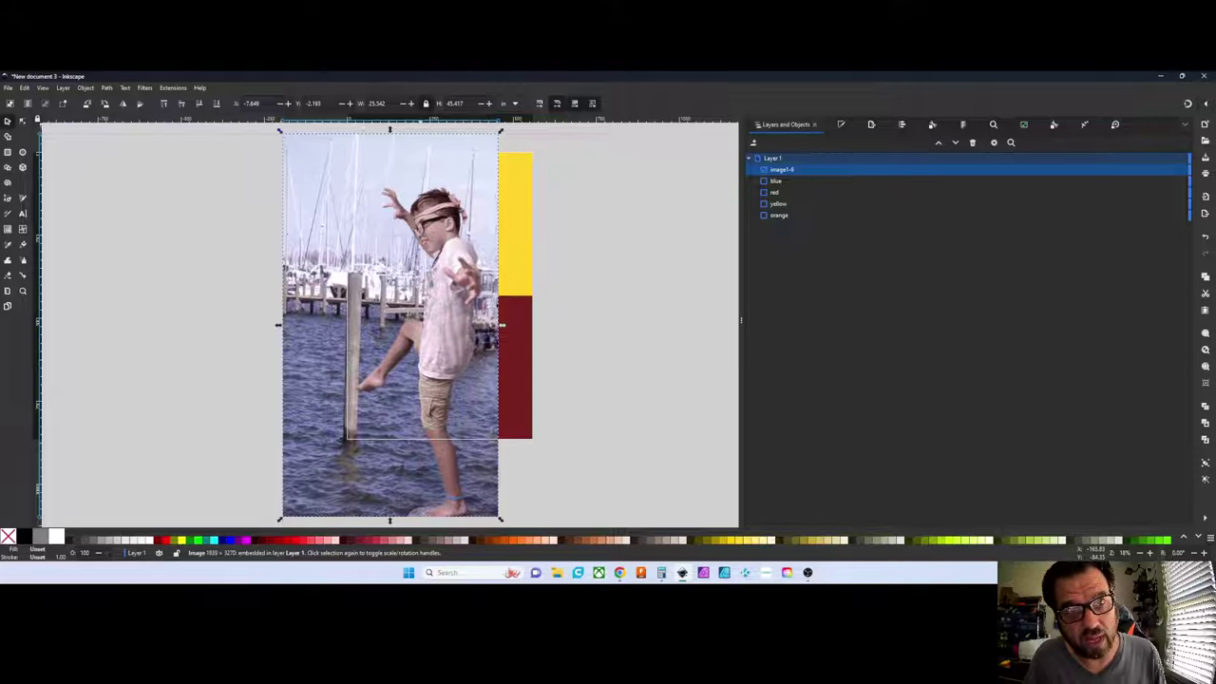
{"action": "left_click_drag", "start_coordinate": [279, 133], "coordinate": [349, 326]}
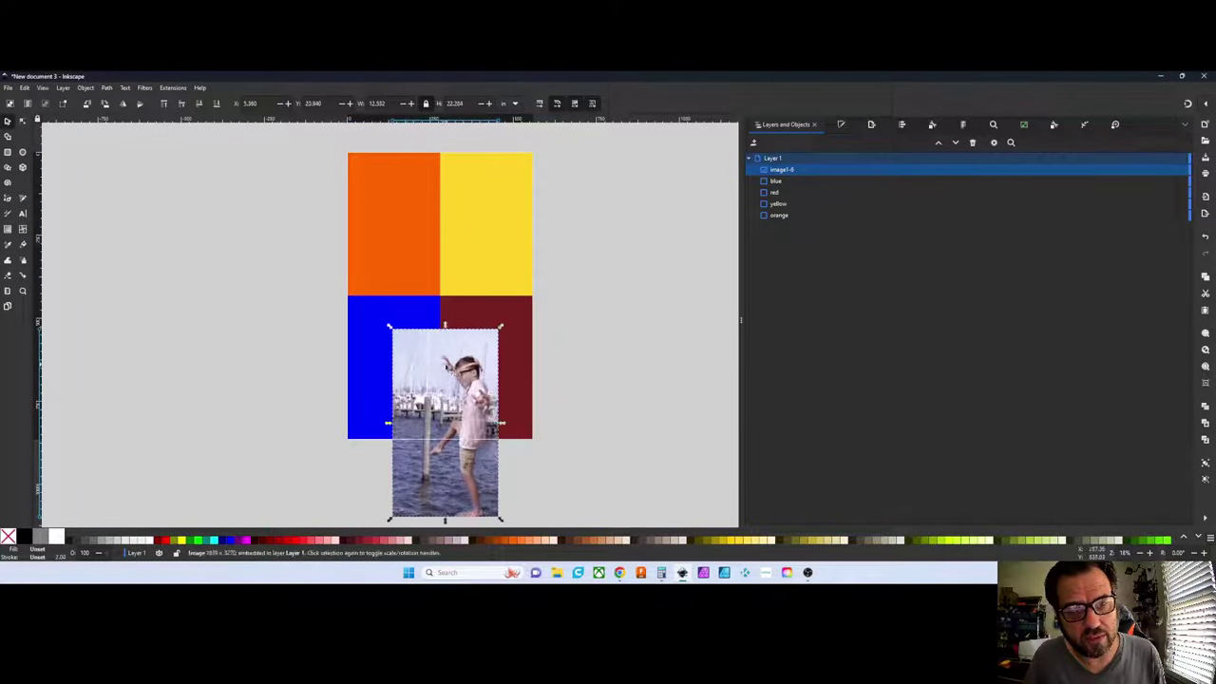
{"action": "left_click_drag", "start_coordinate": [455, 380], "coordinate": [454, 271]}
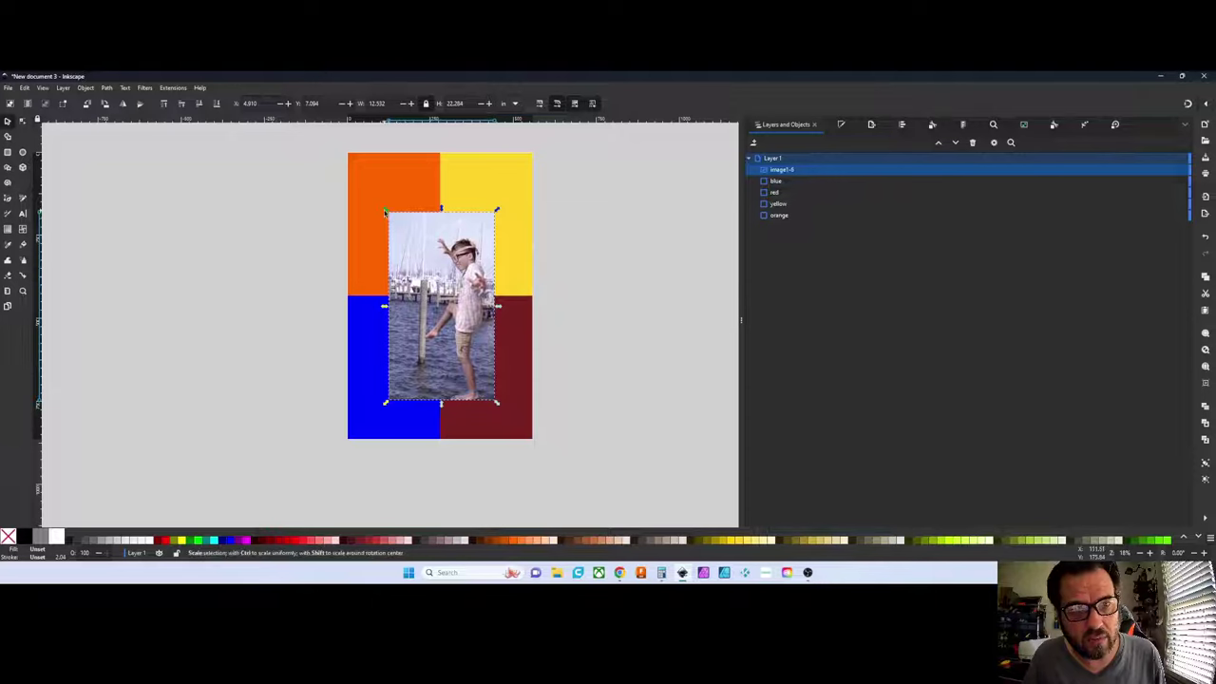
{"action": "left_click_drag", "start_coordinate": [386, 210], "coordinate": [359, 166]}
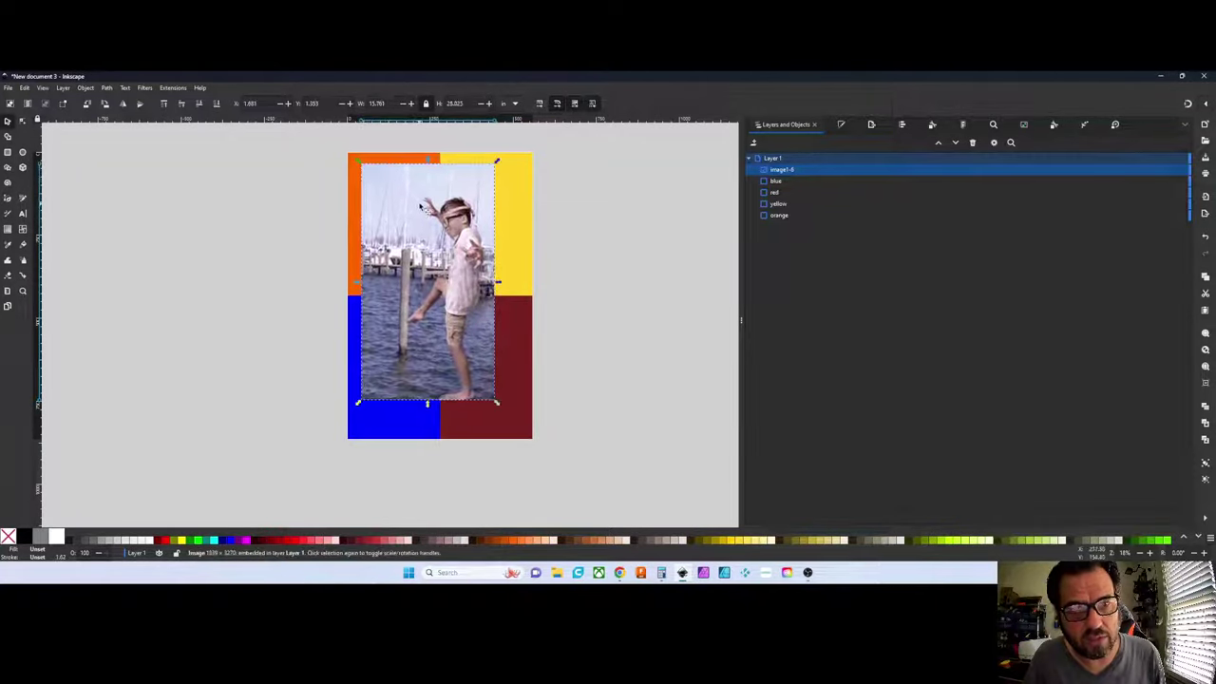
{"action": "left_click_drag", "start_coordinate": [426, 211], "coordinate": [437, 231]}
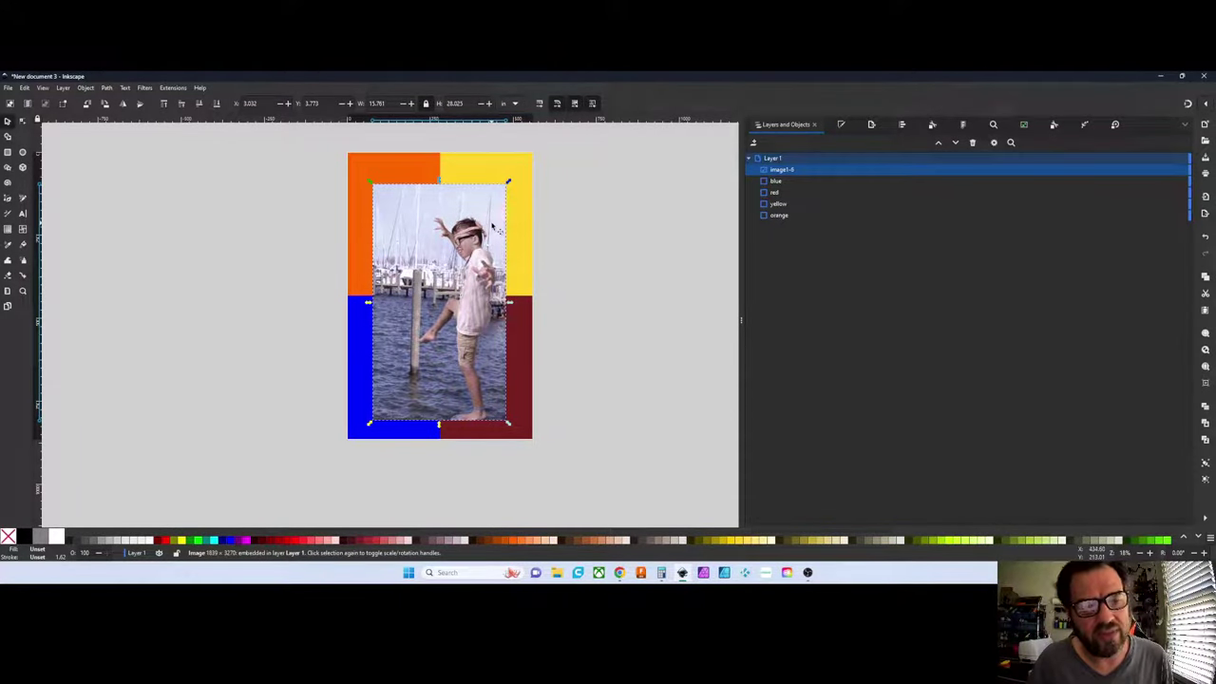
{"action": "left_click_drag", "start_coordinate": [458, 315], "coordinate": [457, 310]}
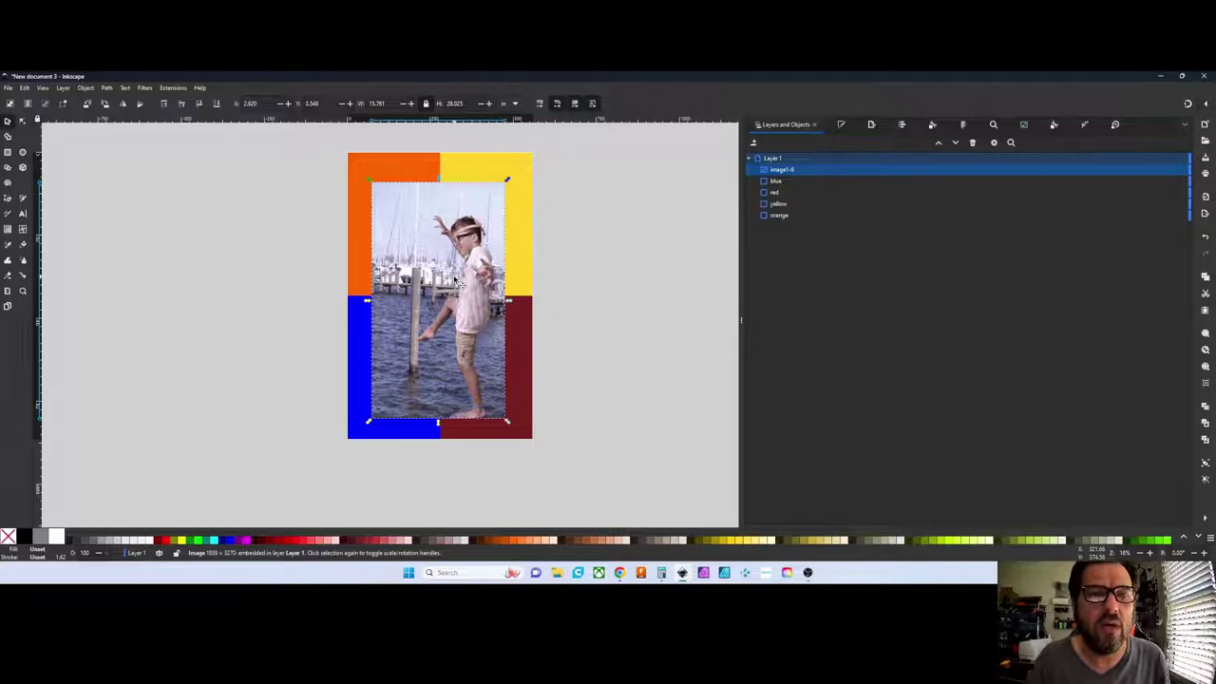
Set the image's height to 30 inches with proportions locked and recentre it by eye over the four rectangles
{"action": "left_click", "coordinate": [380, 427]}
{"action": "left_click", "coordinate": [426, 373]}
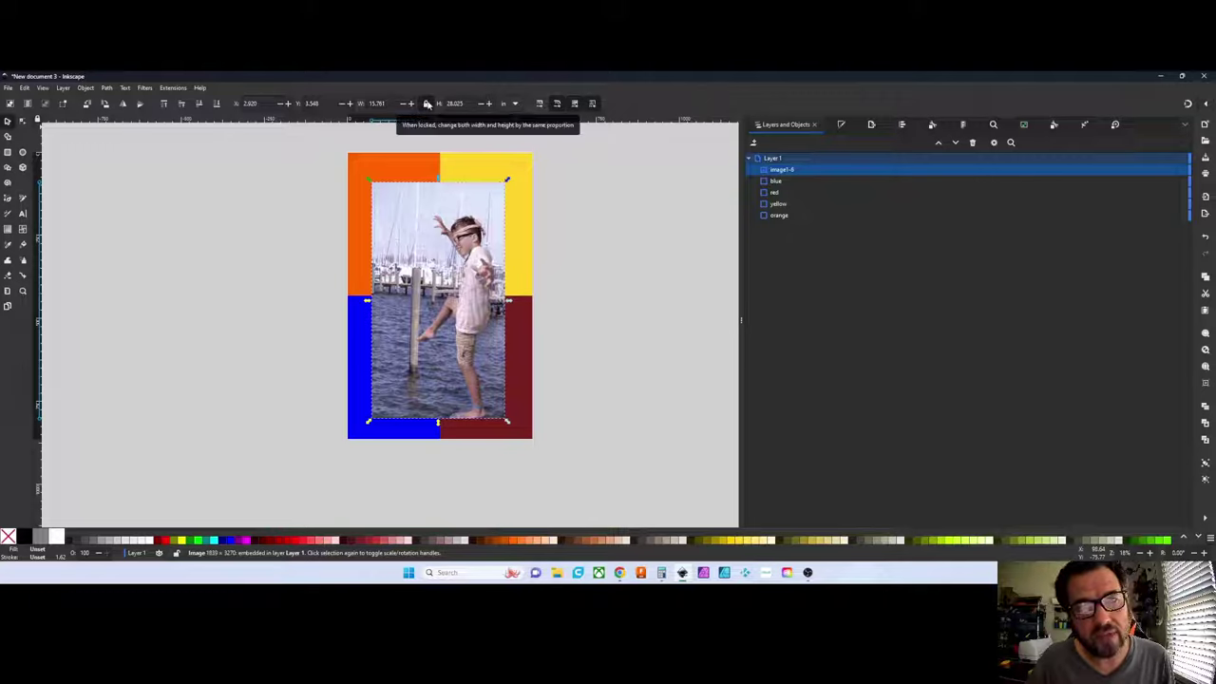
{"action": "double_click", "coordinate": [469, 104]}
{"action": "key", "text": "BackSpace"}
{"action": "key", "text": "Return"}
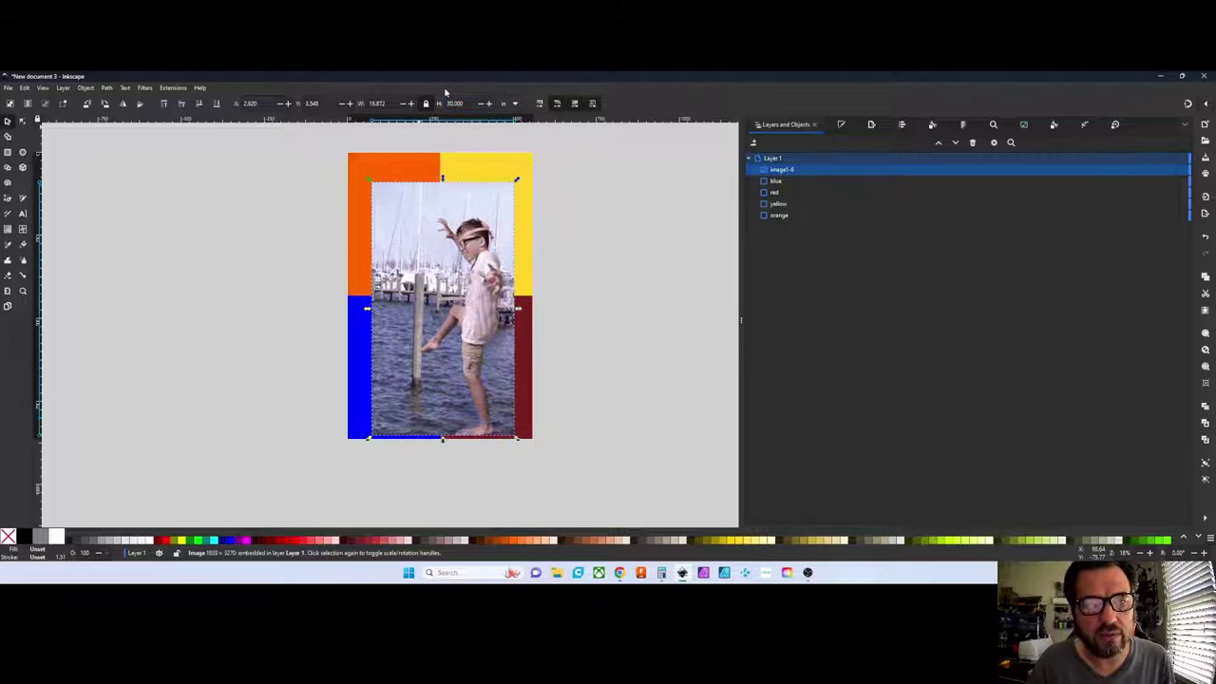
{"action": "mouse_move", "coordinate": [436, 265]}
{"action": "left_mouse_down"}
{"action": "mouse_move", "coordinate": [430, 253]}
{"action": "mouse_move", "coordinate": [441, 259]}
{"action": "left_mouse_up"}
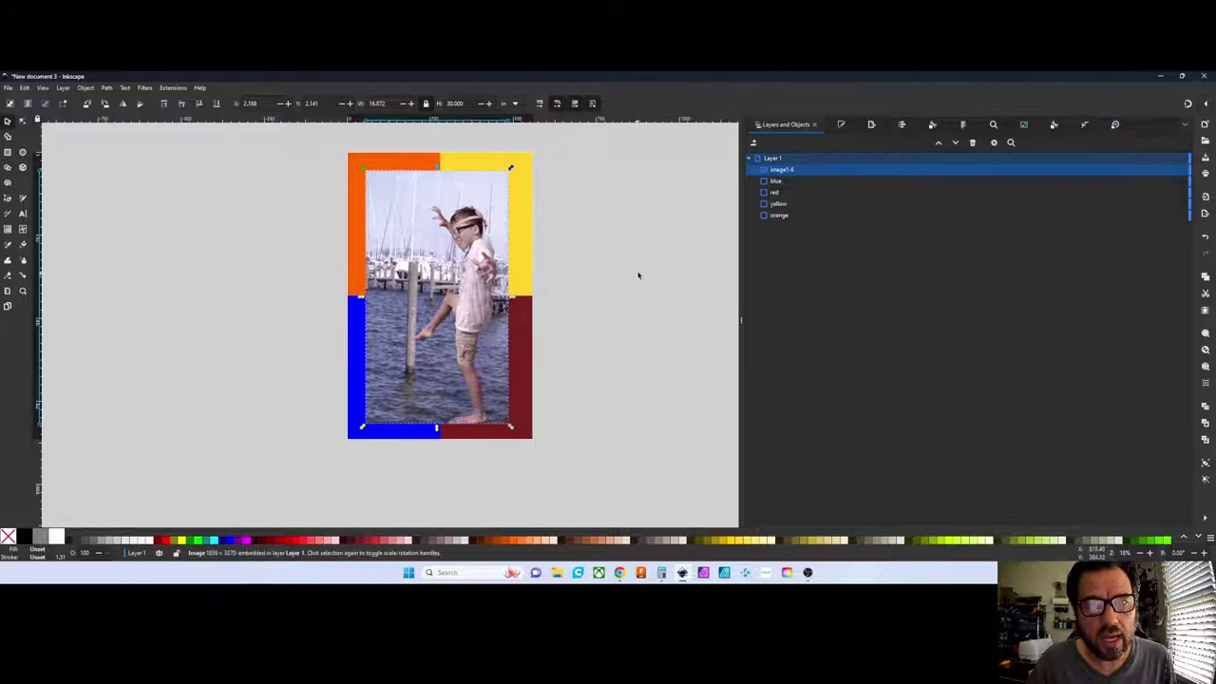
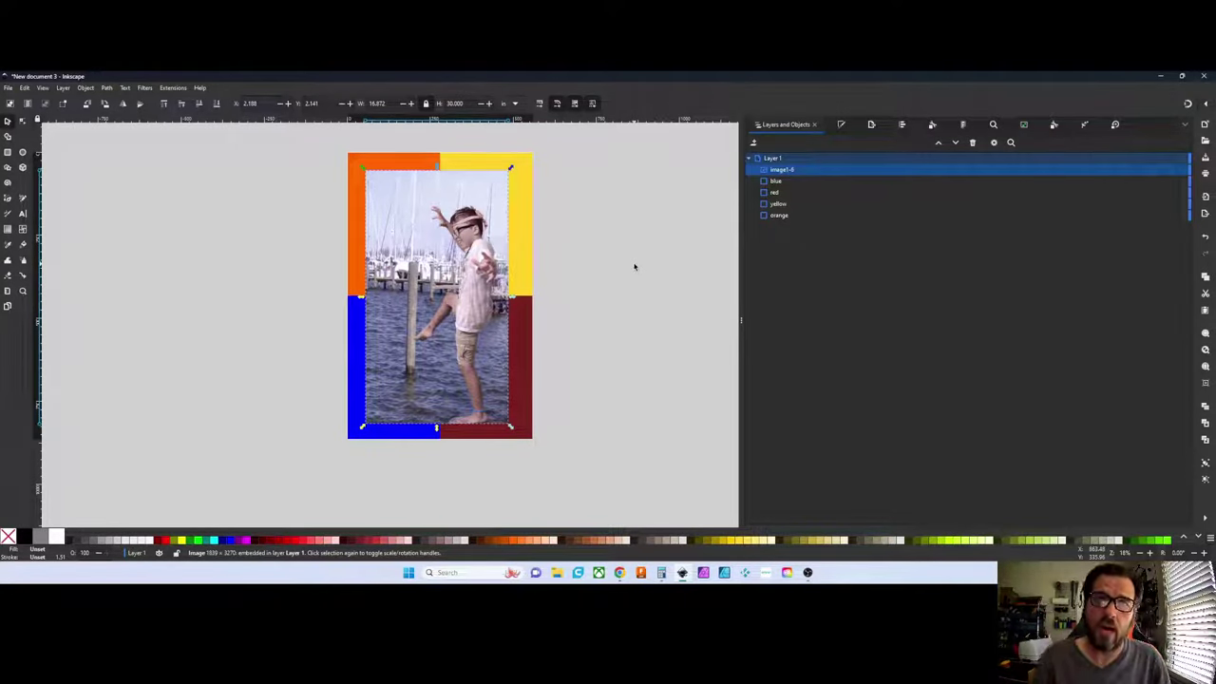
Duplicate the image in place three times
{"action": "key", "text": "ctrl"}
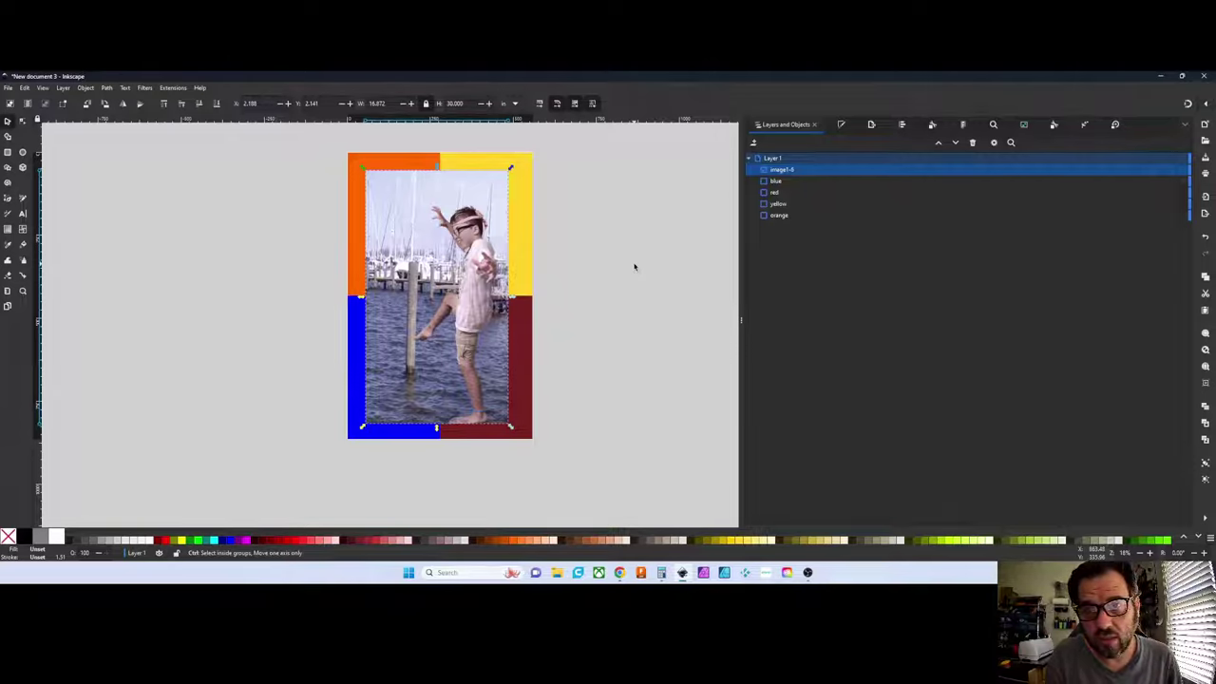
{"action": "key", "text": "ctrl+d"}
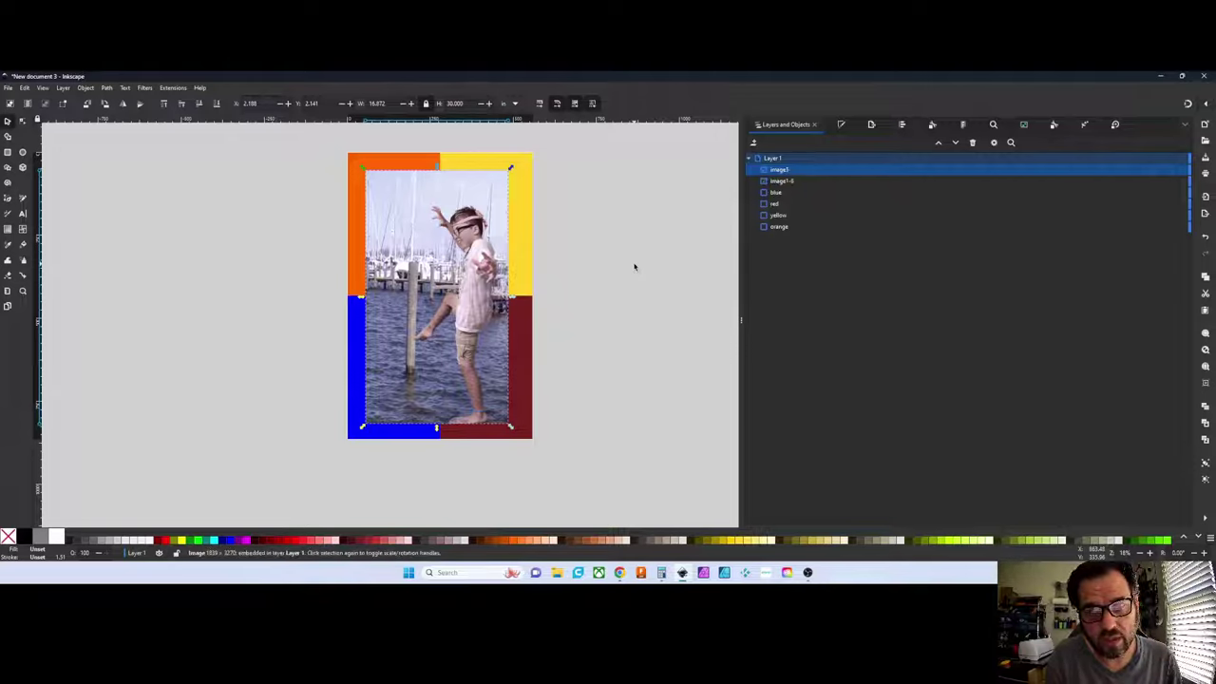
{"action": "key", "text": "ctrl+d"}
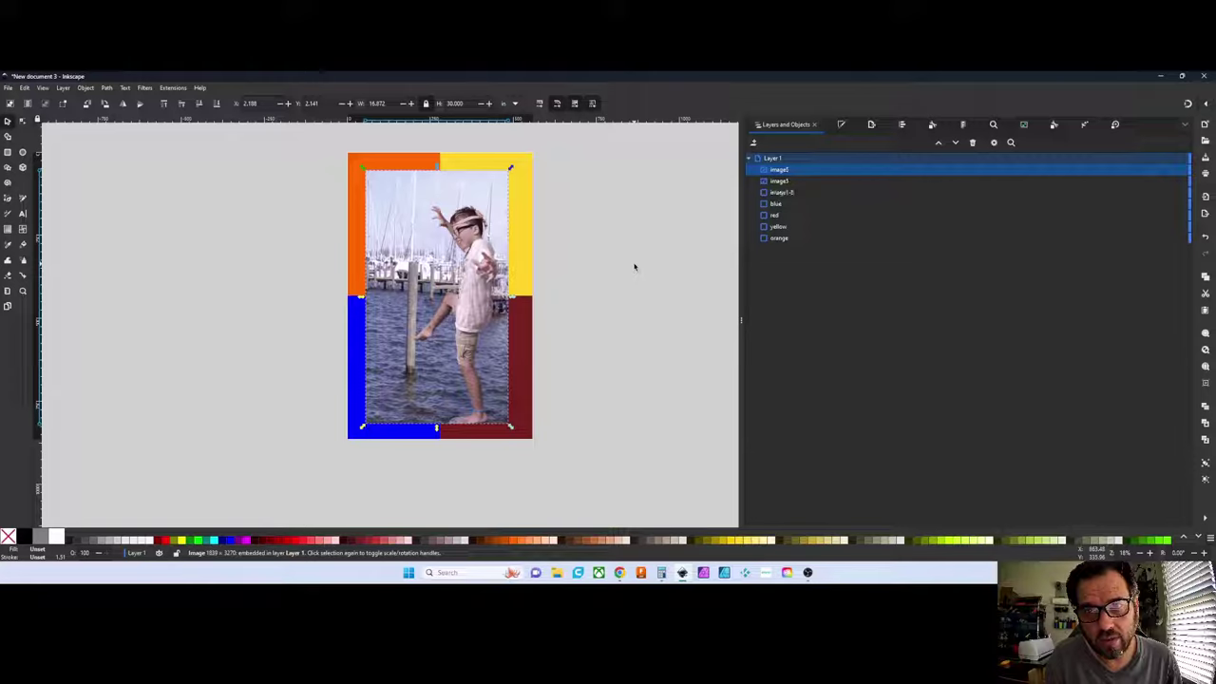
{"action": "key", "text": "ctrl+d"}
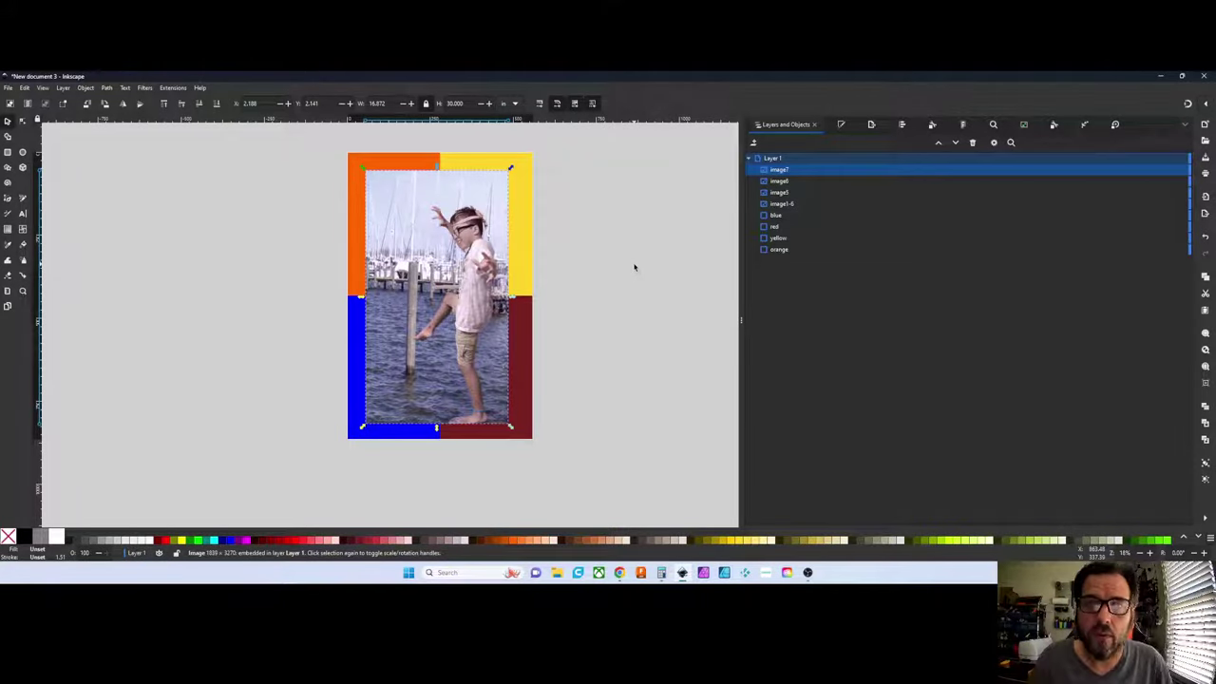
Rename the topmost image copy as image7red
{"action": "double_click", "coordinate": [797, 171]}
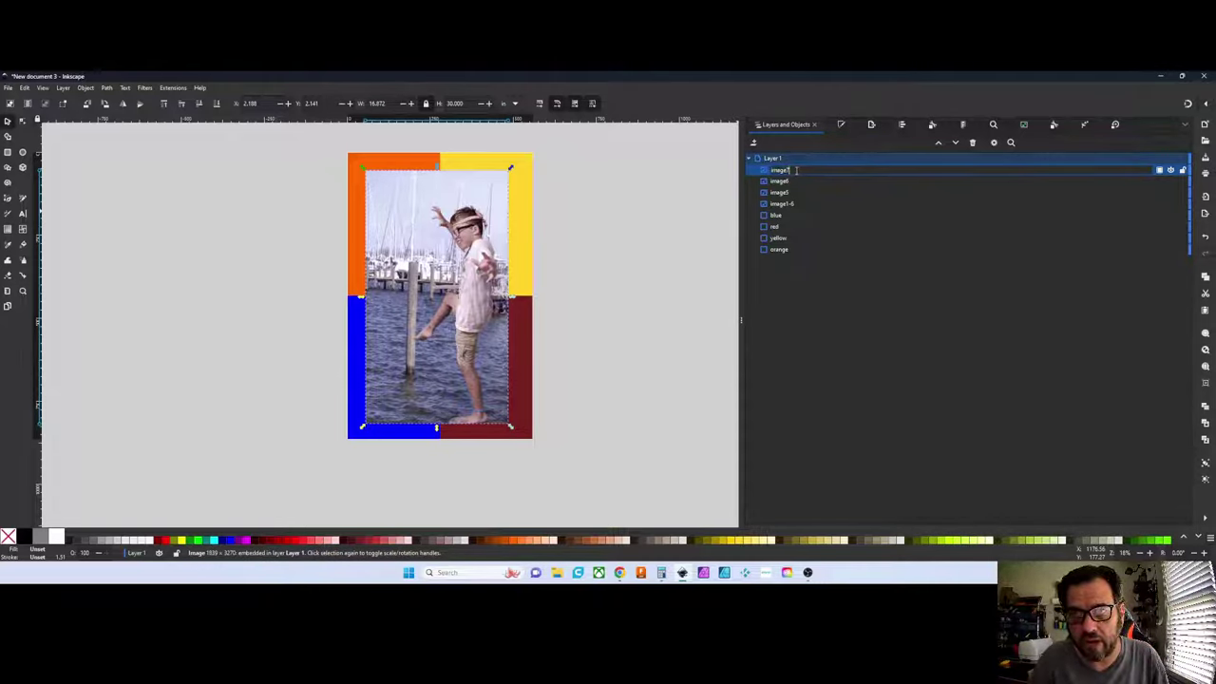
{"action": "type", "text": "red"}
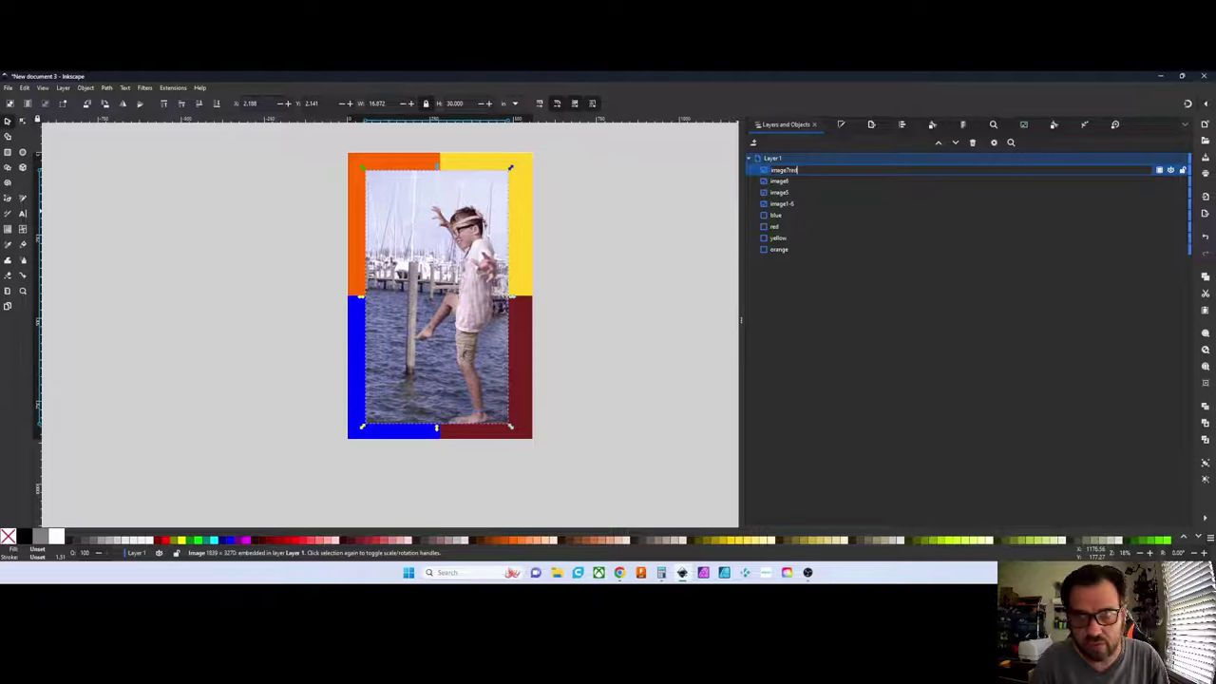
{"action": "key", "text": "Return"}
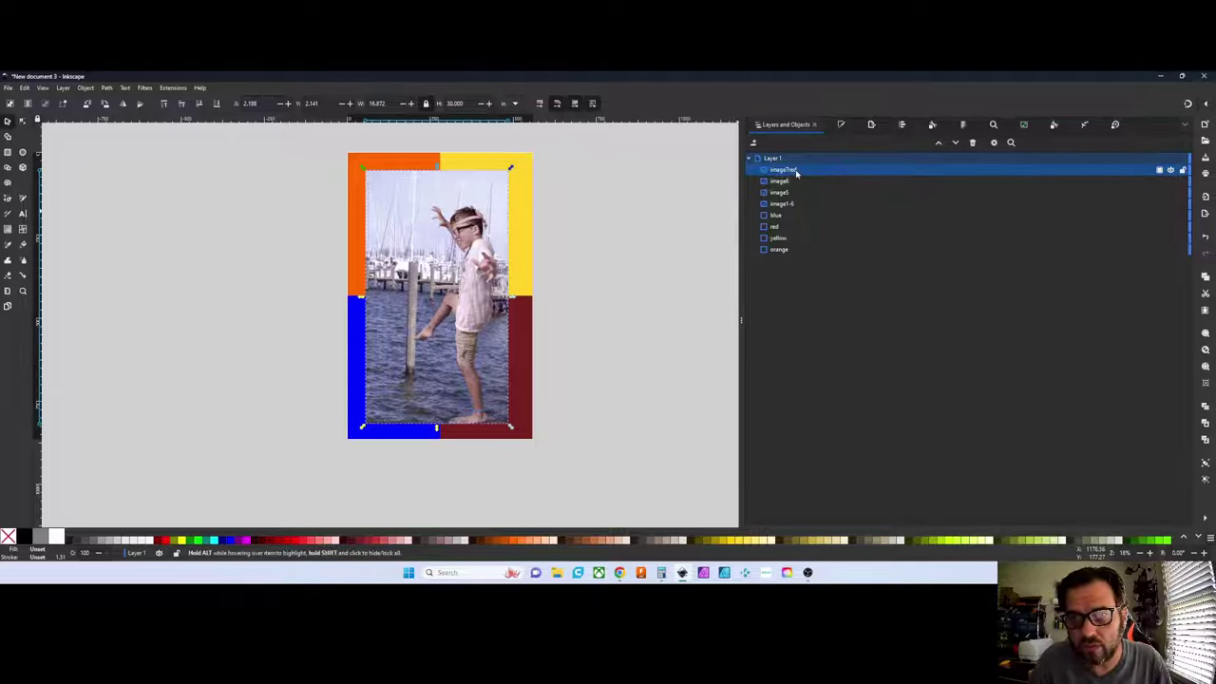
Rename the image6 copy as "image orange"
{"action": "left_click", "coordinate": [806, 181]}
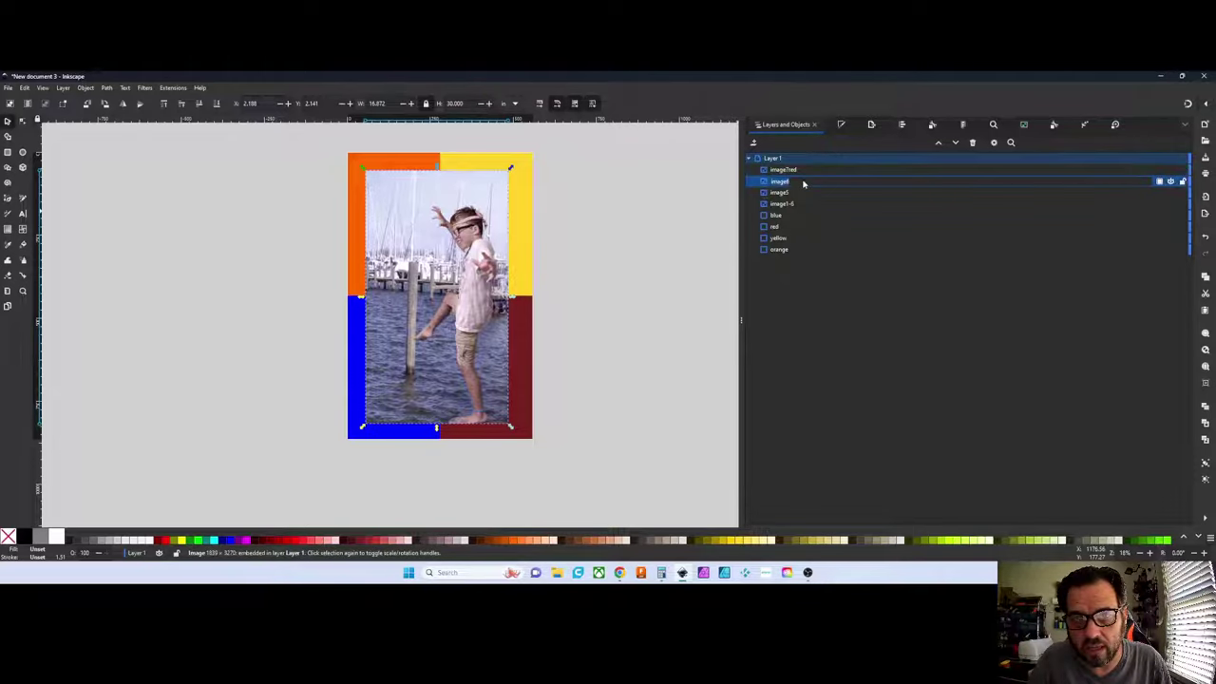
{"action": "double_click", "coordinate": [848, 180]}
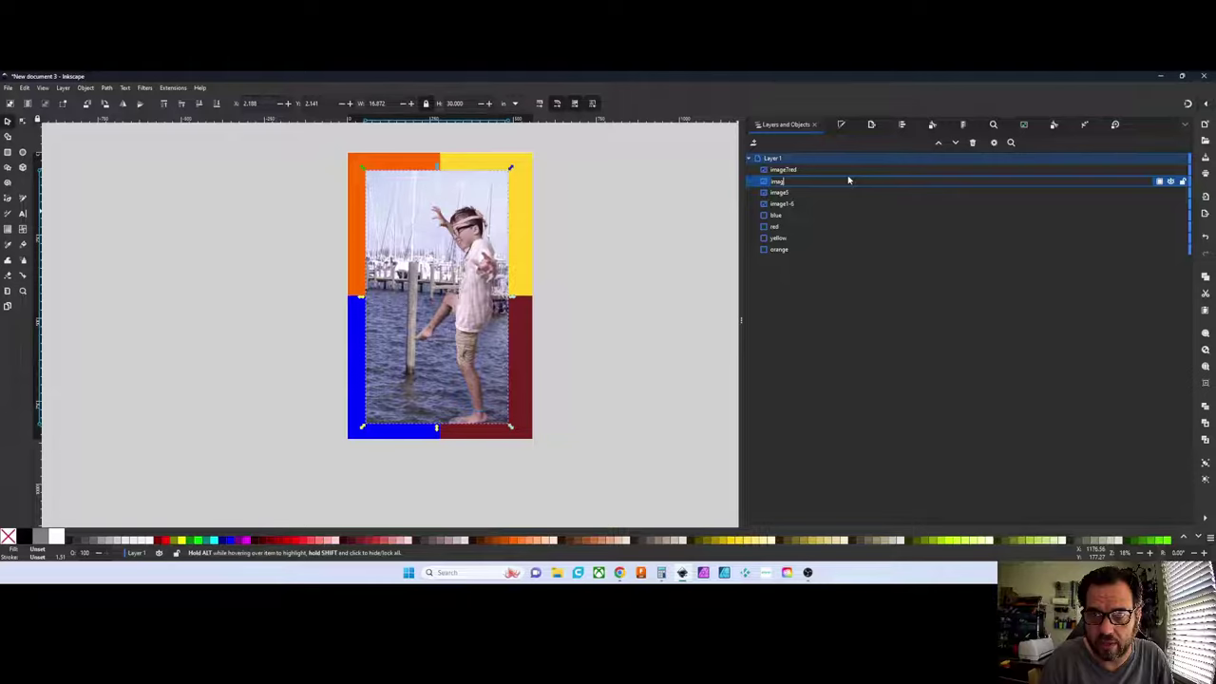
{"action": "type", "text": "or"}
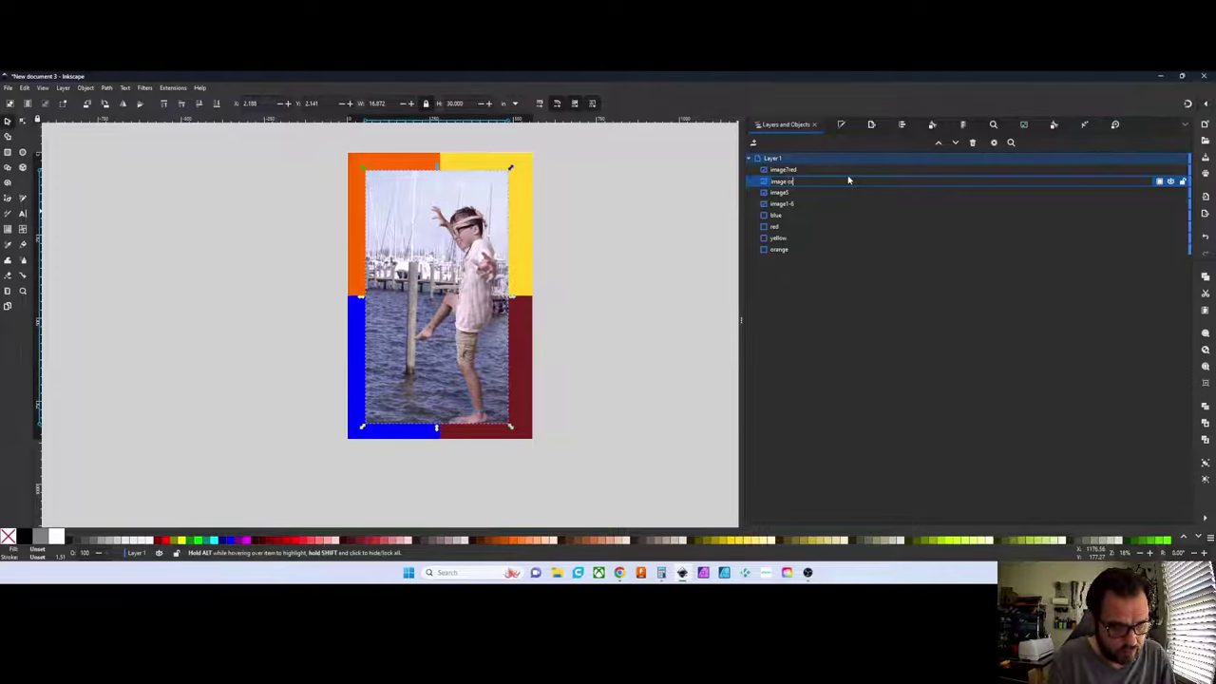
{"action": "type", "text": "ange"}
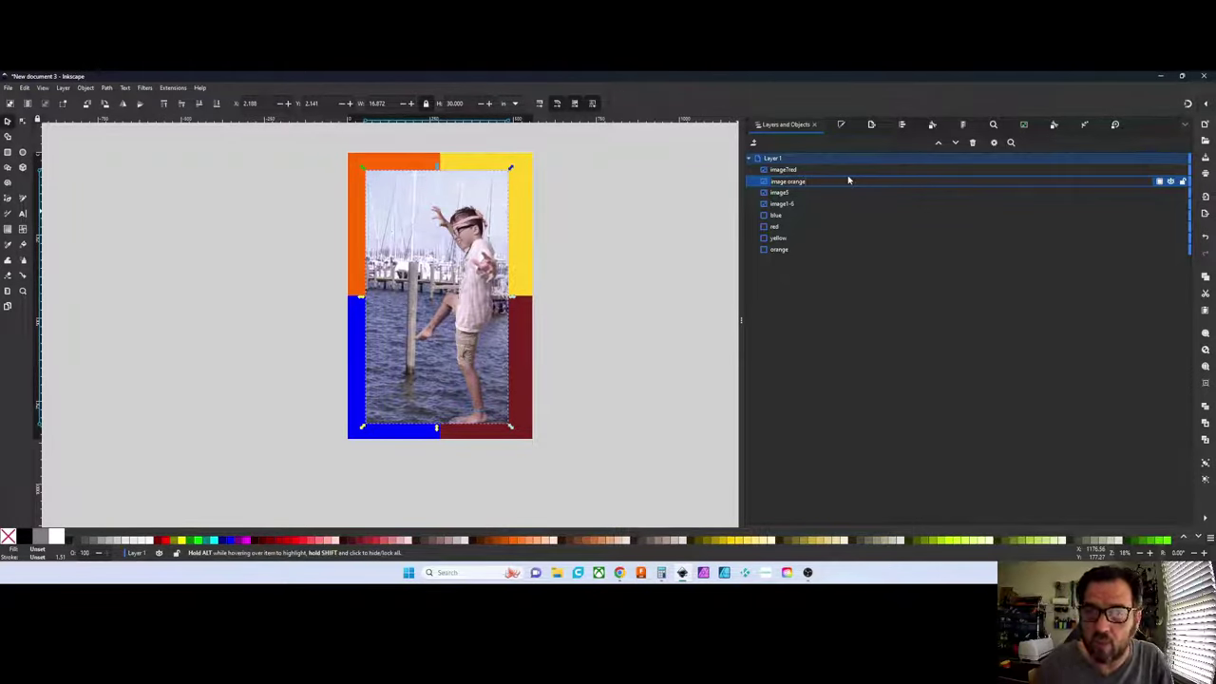
Rename the image5 copy as image5yellow
{"action": "left_click", "coordinate": [828, 194]}
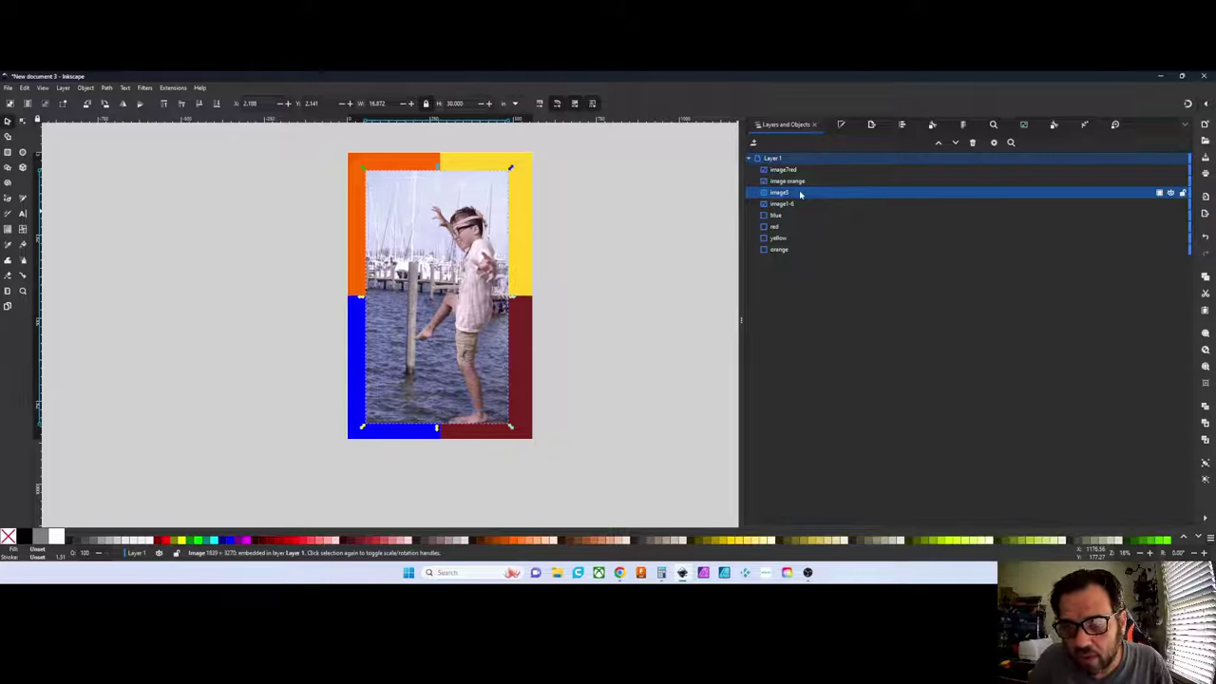
{"action": "double_click", "coordinate": [801, 194]}
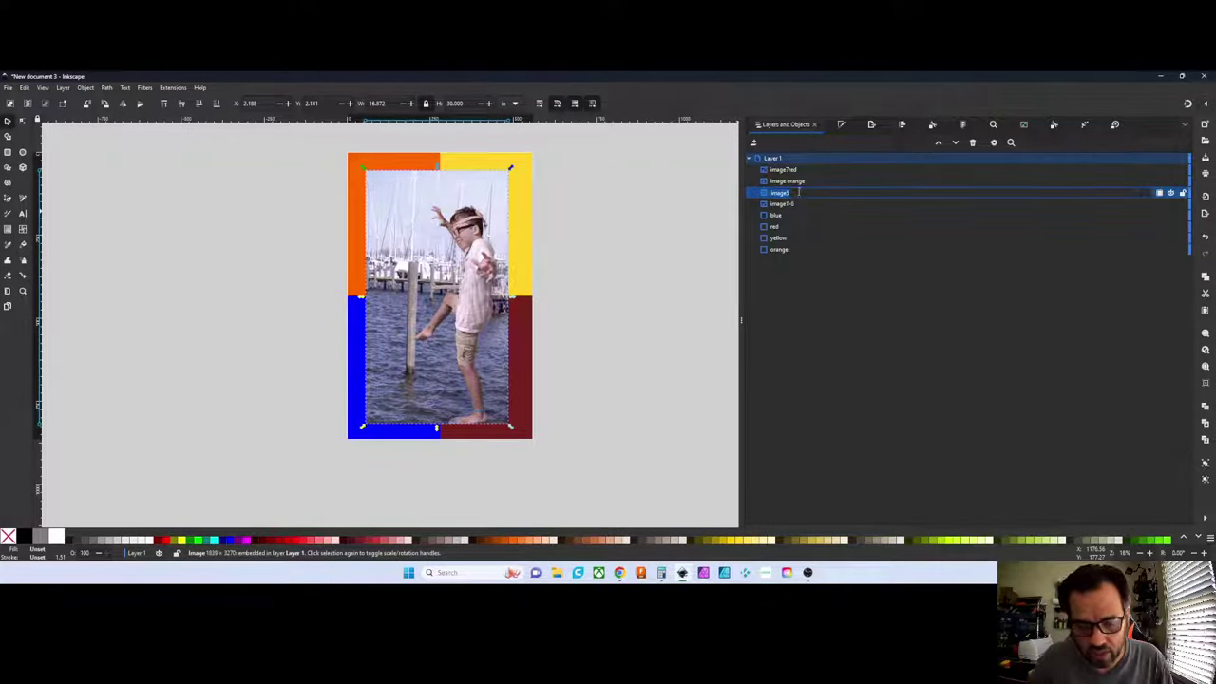
{"action": "type", "text": "yel"}
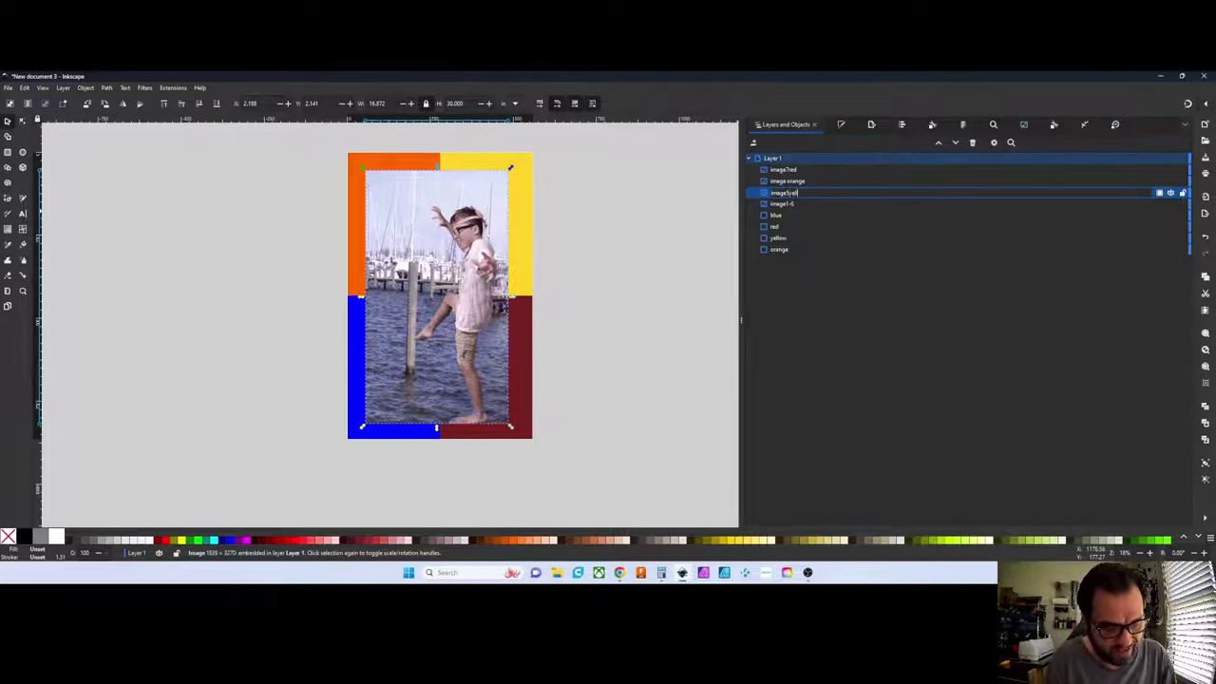
{"action": "type", "text": "low"}
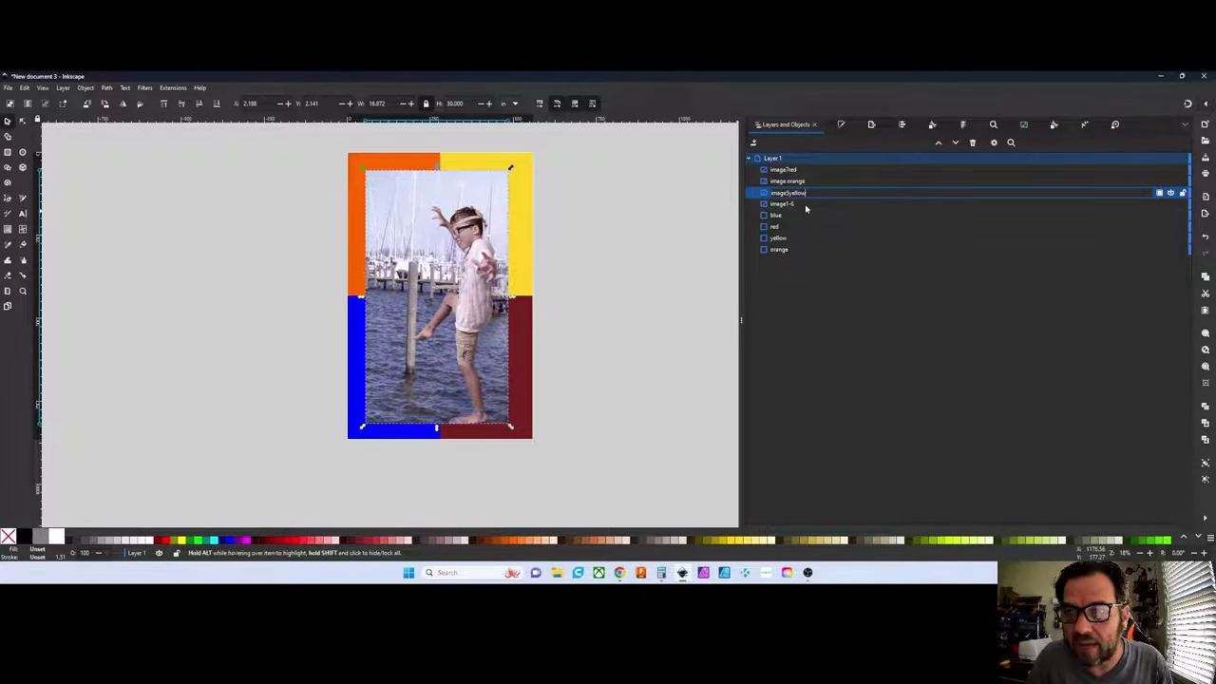
{"action": "key", "text": "Return"}
Rename the remaining image, image1-6, as imageblue and clear the selection
{"action": "left_click", "coordinate": [806, 204]}
{"action": "double_click", "coordinate": [806, 205]}
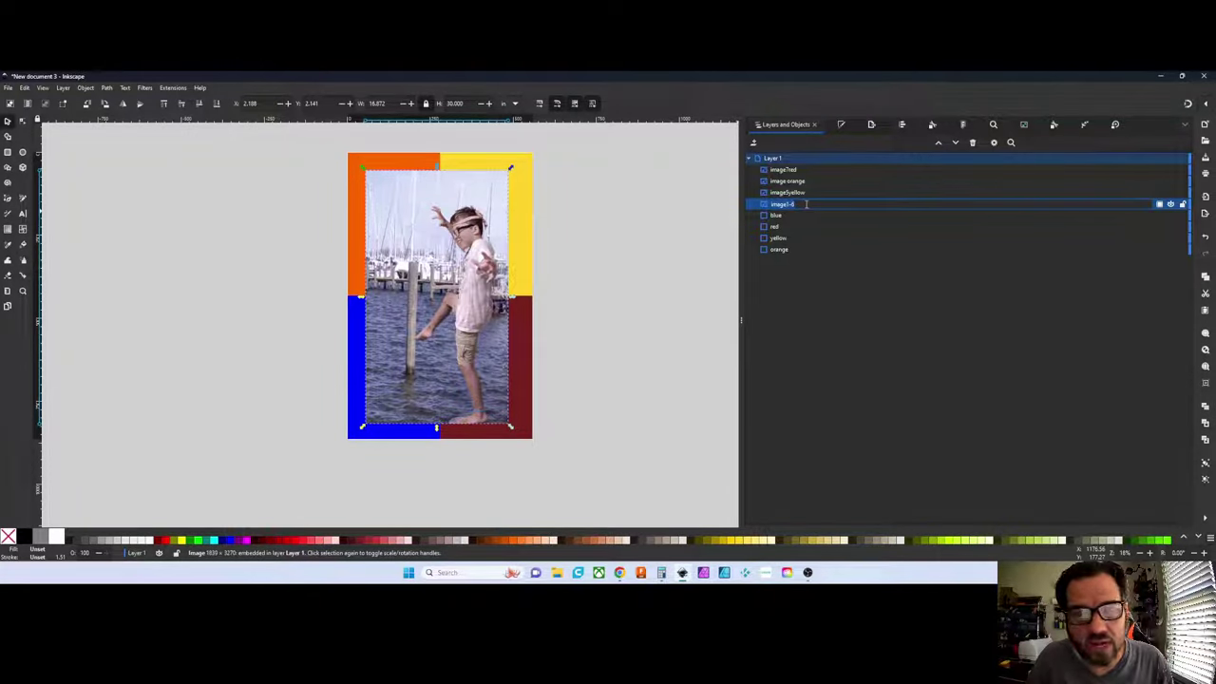
{"action": "key", "text": "End"}
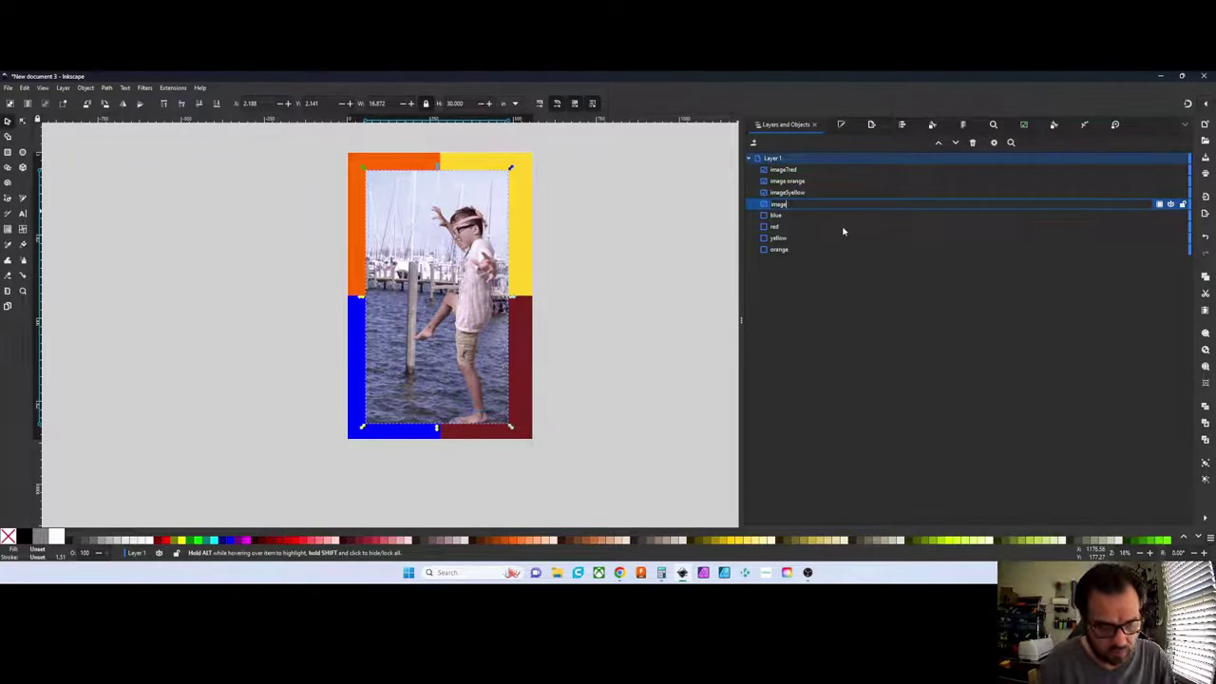
{"action": "type", "text": "blue"}
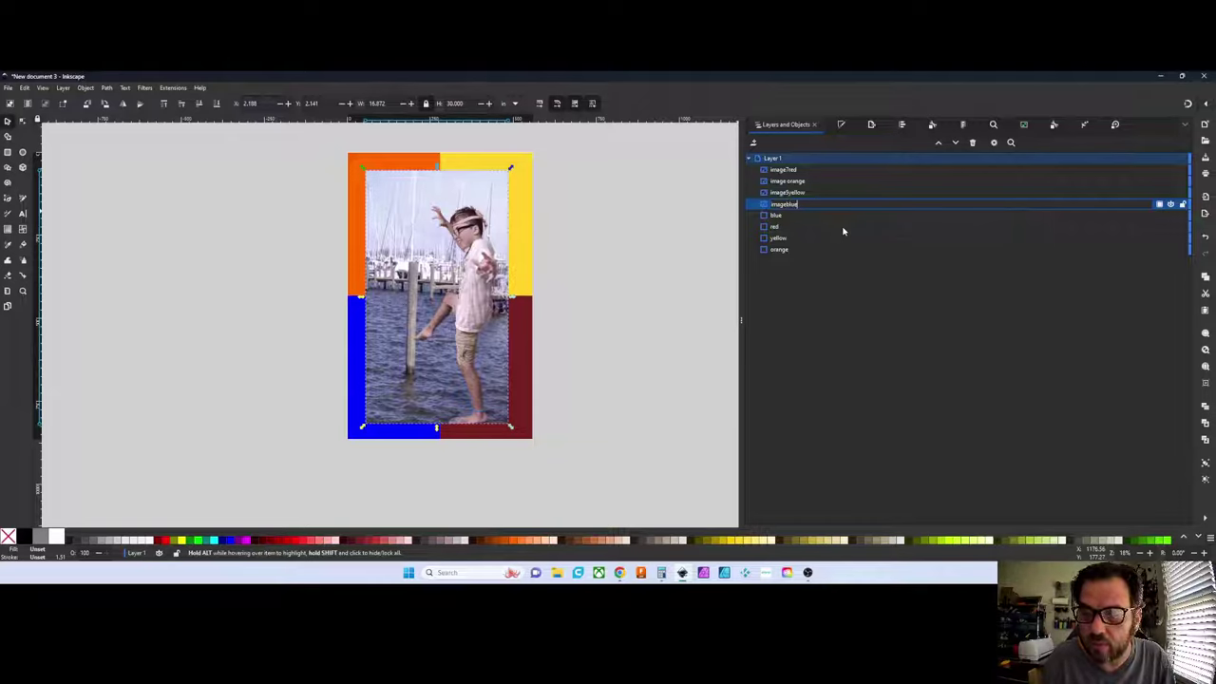
{"action": "key", "text": "Return"}
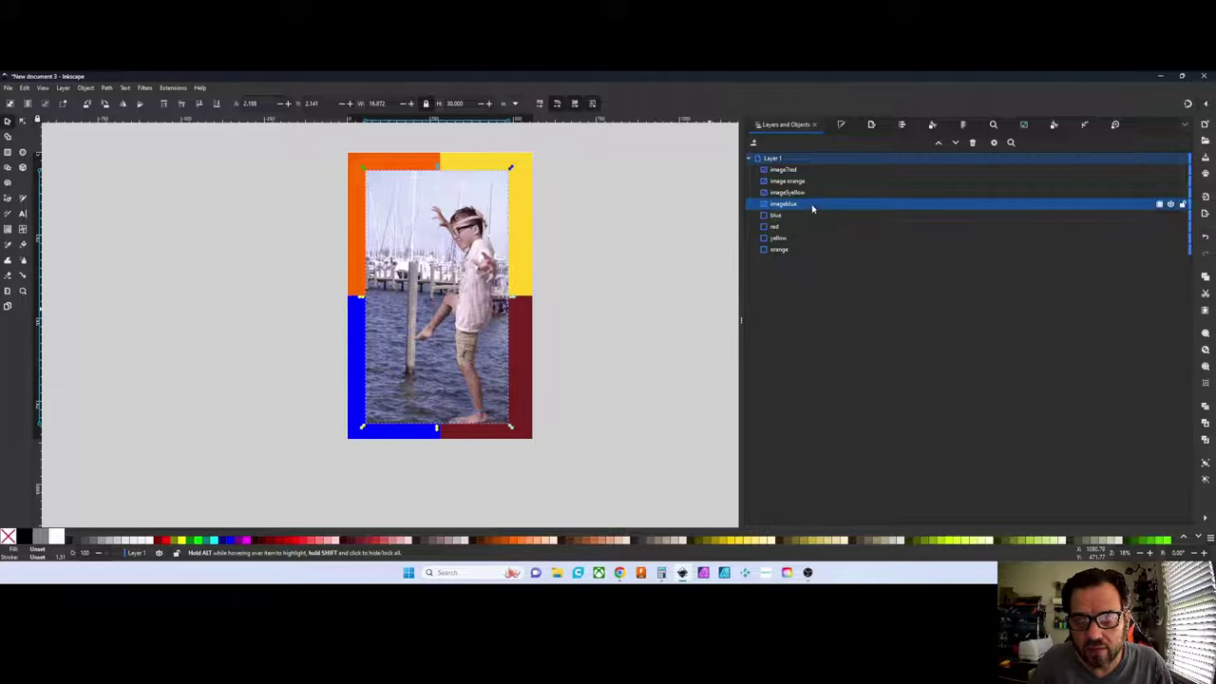
{"action": "left_click", "coordinate": [686, 212]}
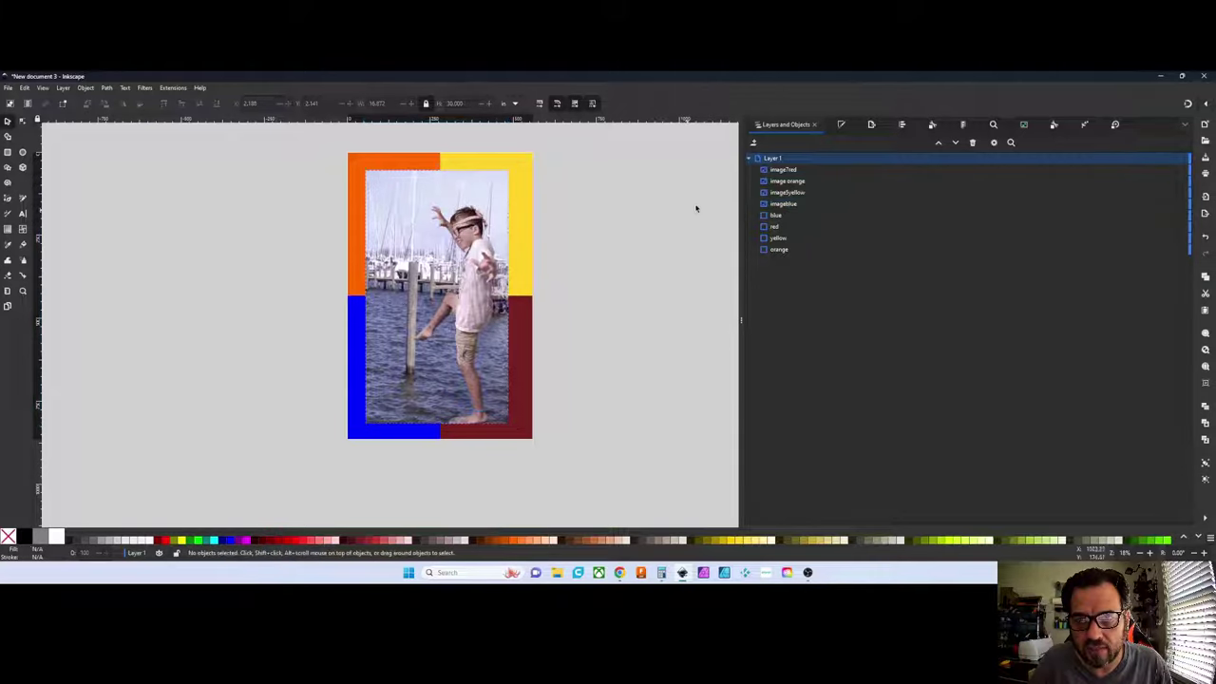
Combine imageblue and the blue rectangle into a clip group using Set Clip Group
{"action": "left_click", "coordinate": [795, 207]}
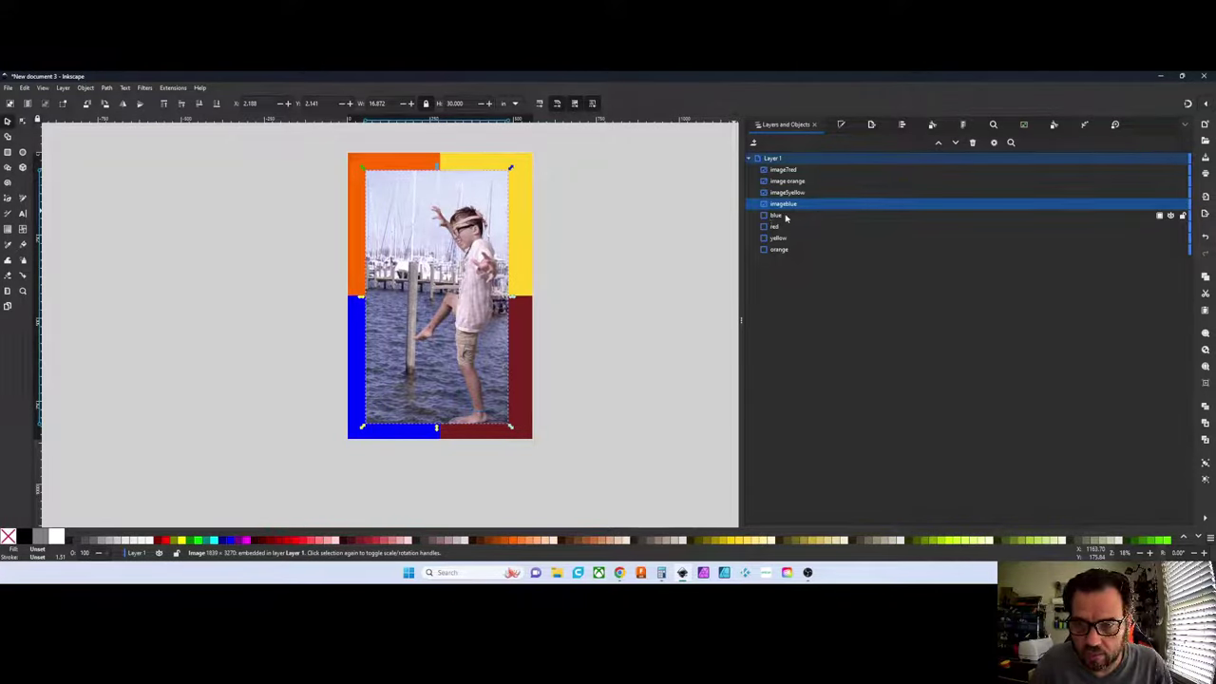
{"action": "left_click", "coordinate": [786, 218], "text": "shift"}
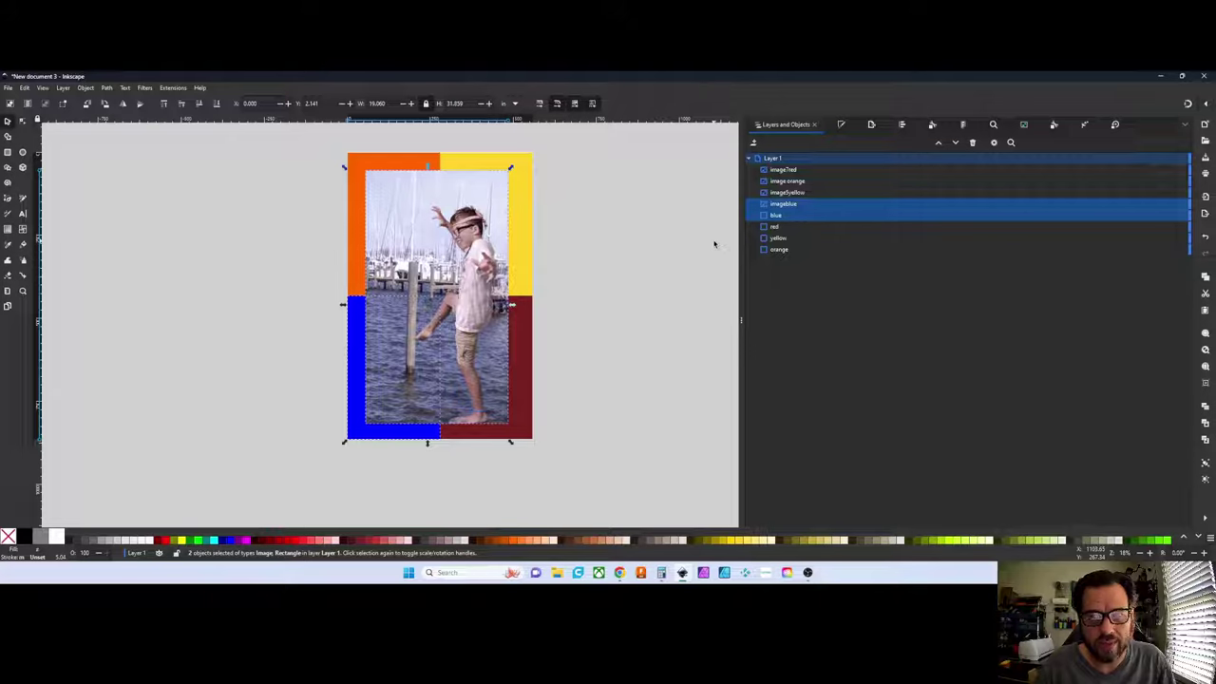
{"action": "right_click", "coordinate": [787, 211]}
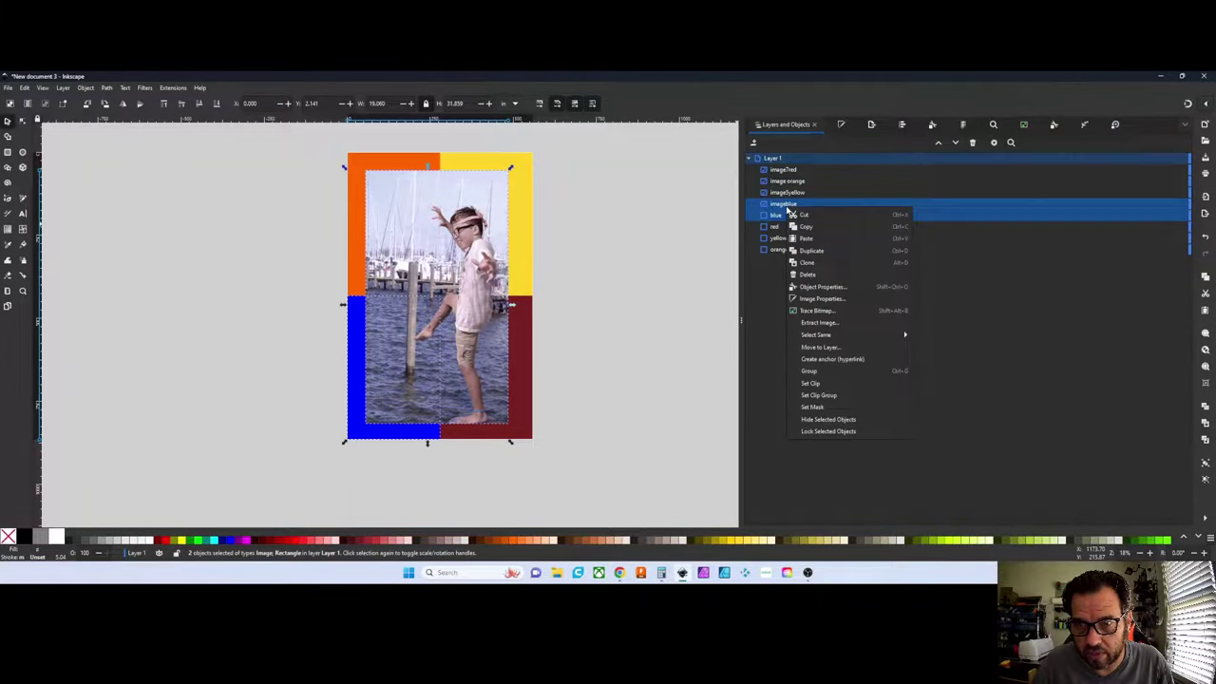
{"action": "left_click", "coordinate": [803, 395]}
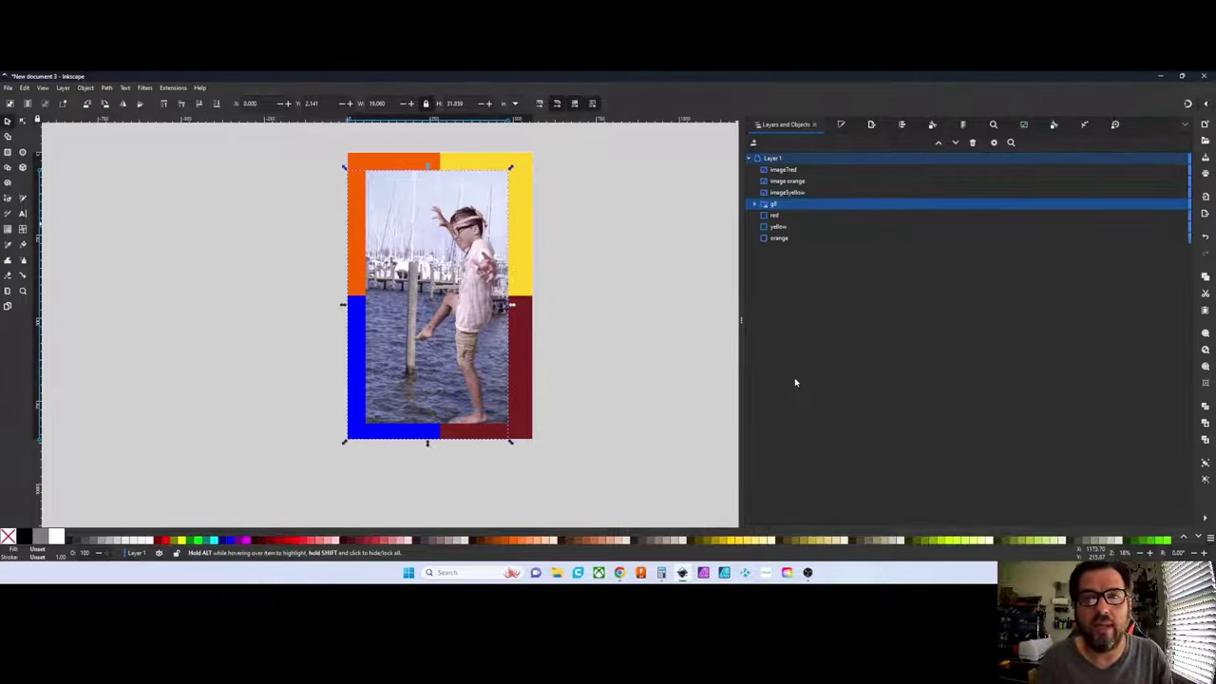
{"action": "left_click", "coordinate": [324, 380]}
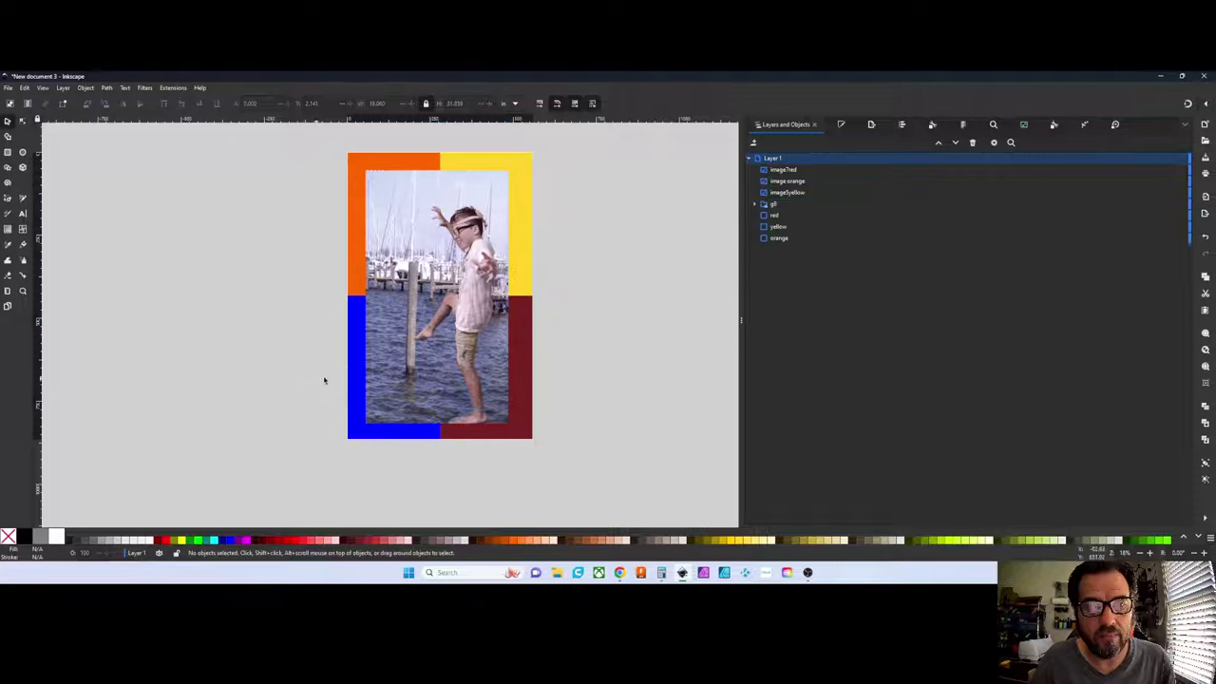
Move the new clip group off the page to check its cropped section, and undo the move
{"action": "left_click", "coordinate": [849, 203]}
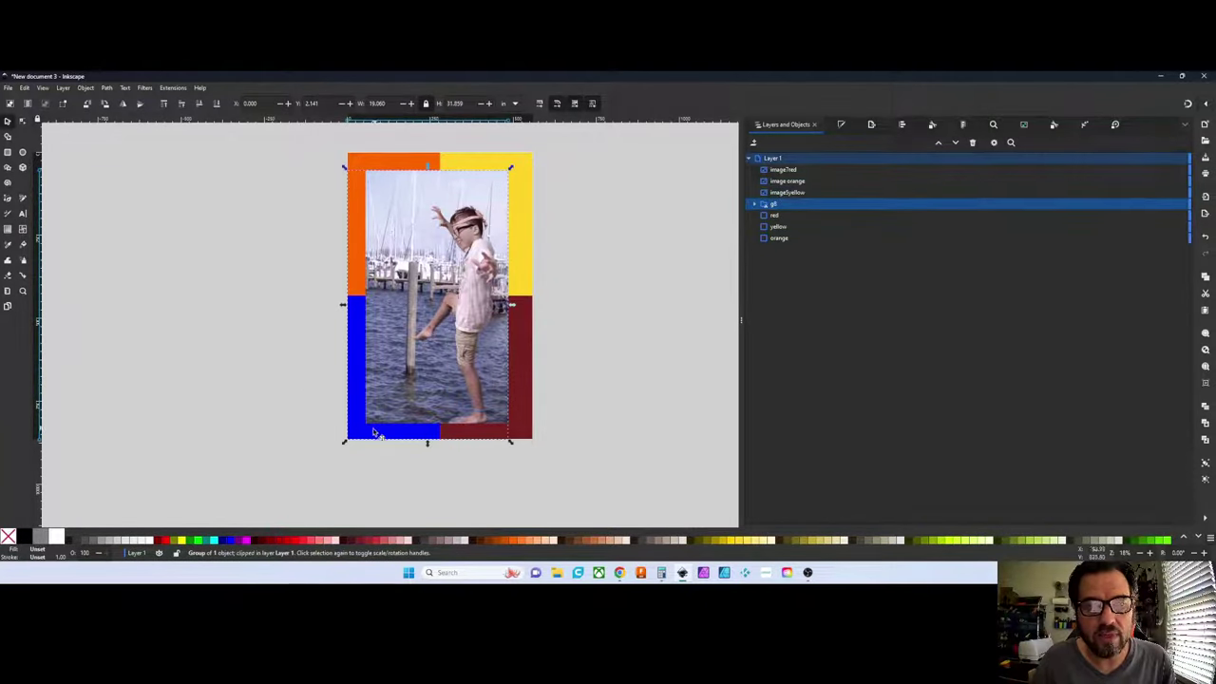
{"action": "left_click_drag", "start_coordinate": [375, 433], "coordinate": [147, 418]}
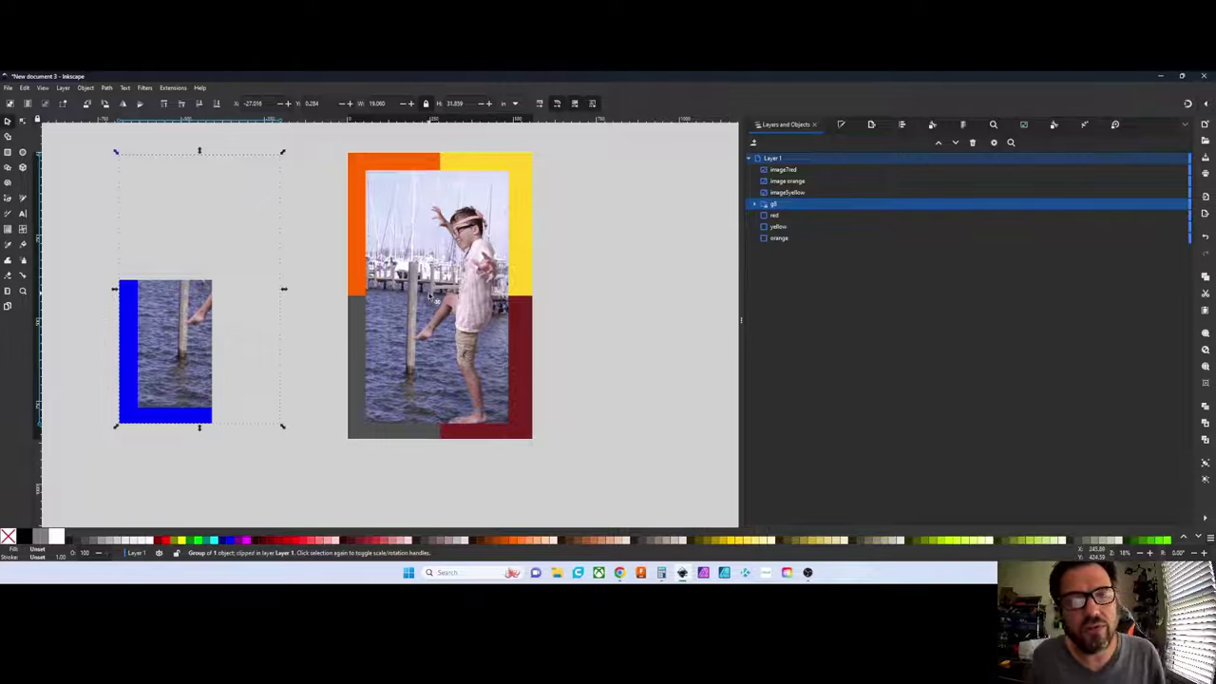
{"action": "key", "text": "ctrl"}
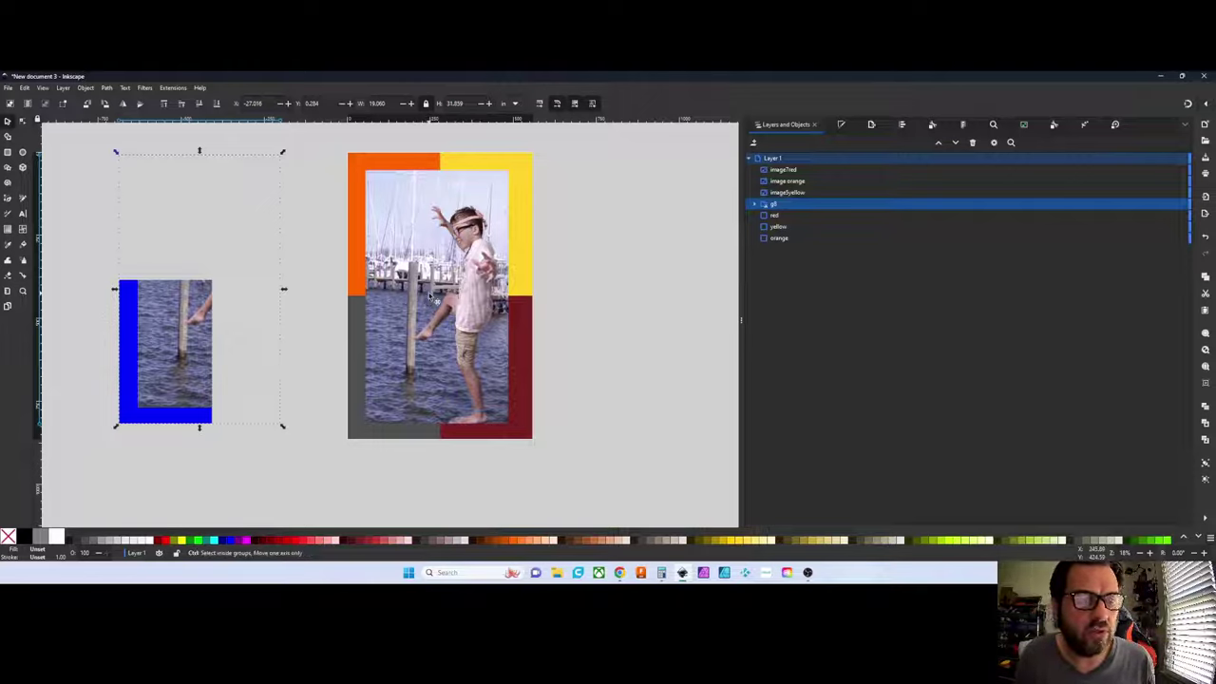
{"action": "left_click_drag", "start_coordinate": [205, 281], "coordinate": [433, 296]}
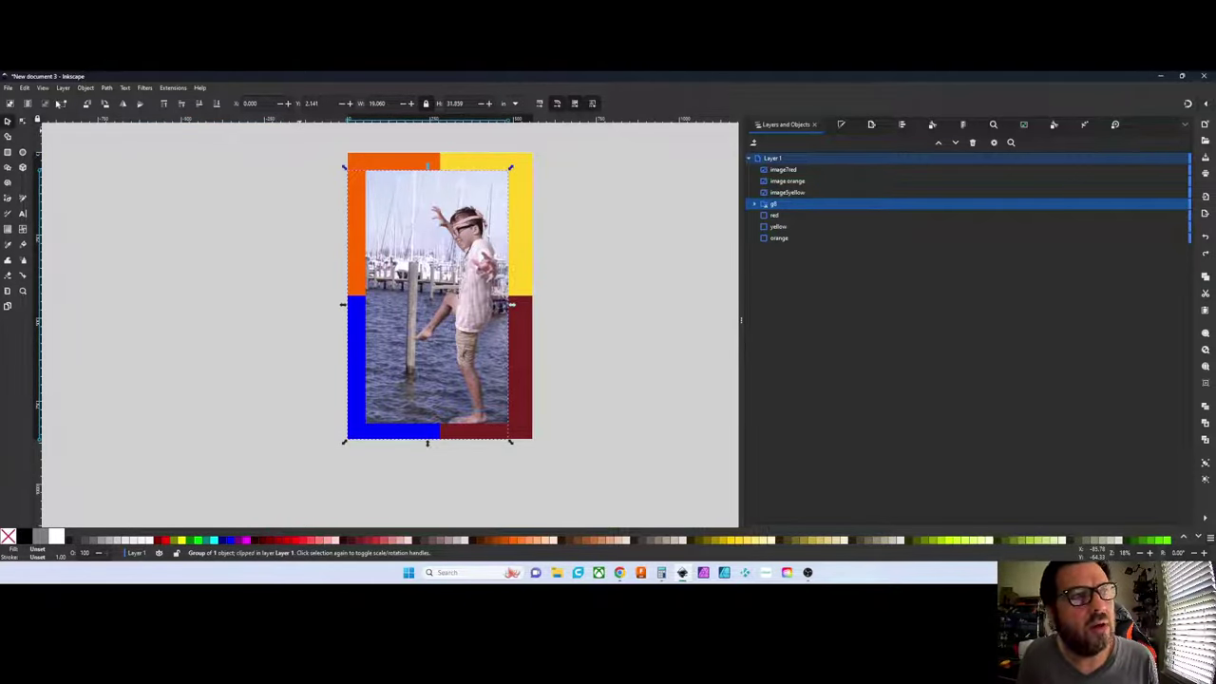
{"action": "left_click", "coordinate": [42, 88]}
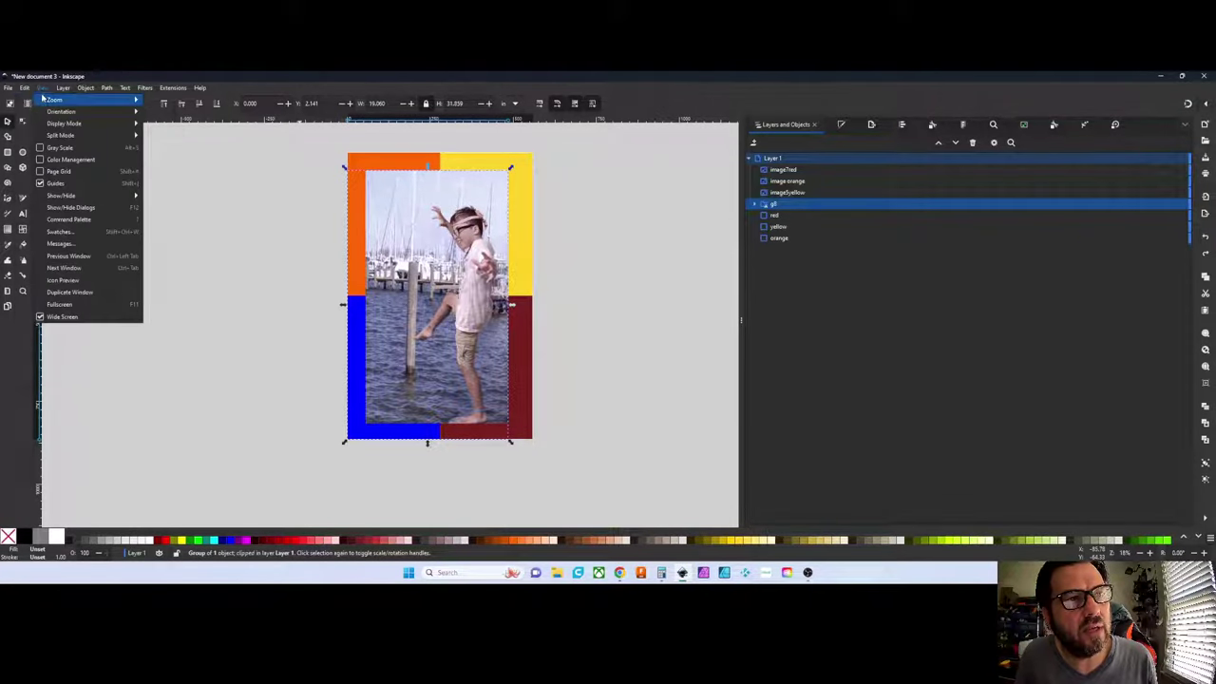
{"action": "mouse_move", "coordinate": [24, 88]}
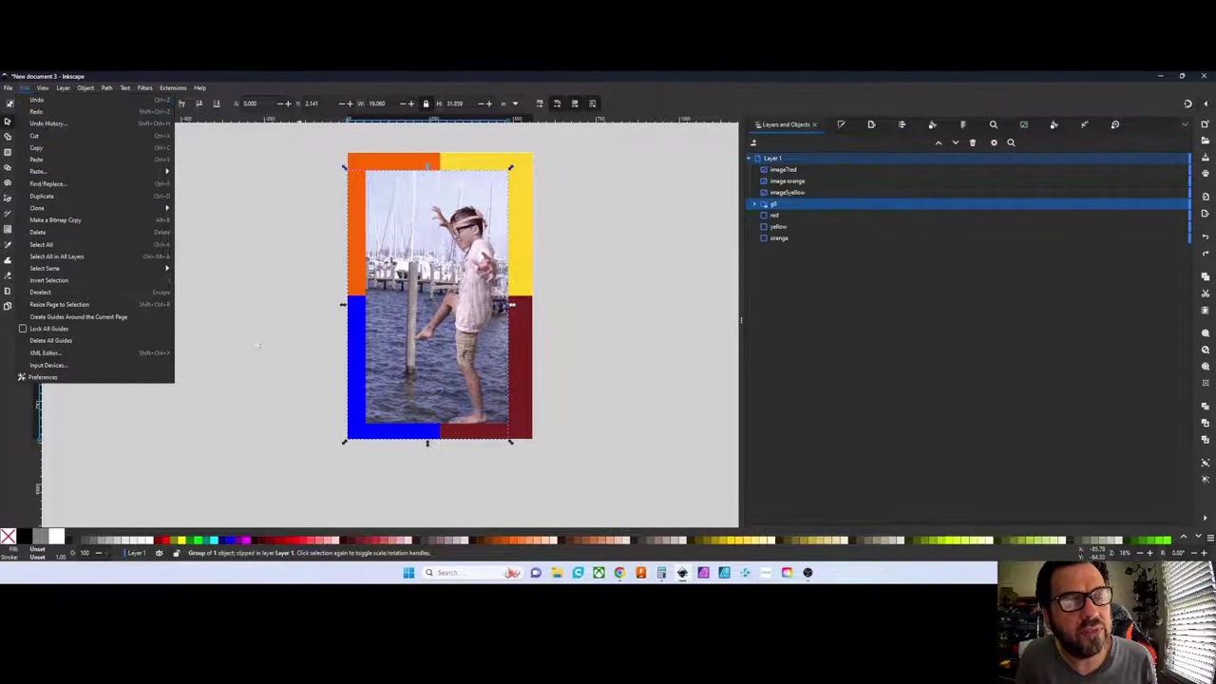
{"action": "left_click", "coordinate": [272, 381]}
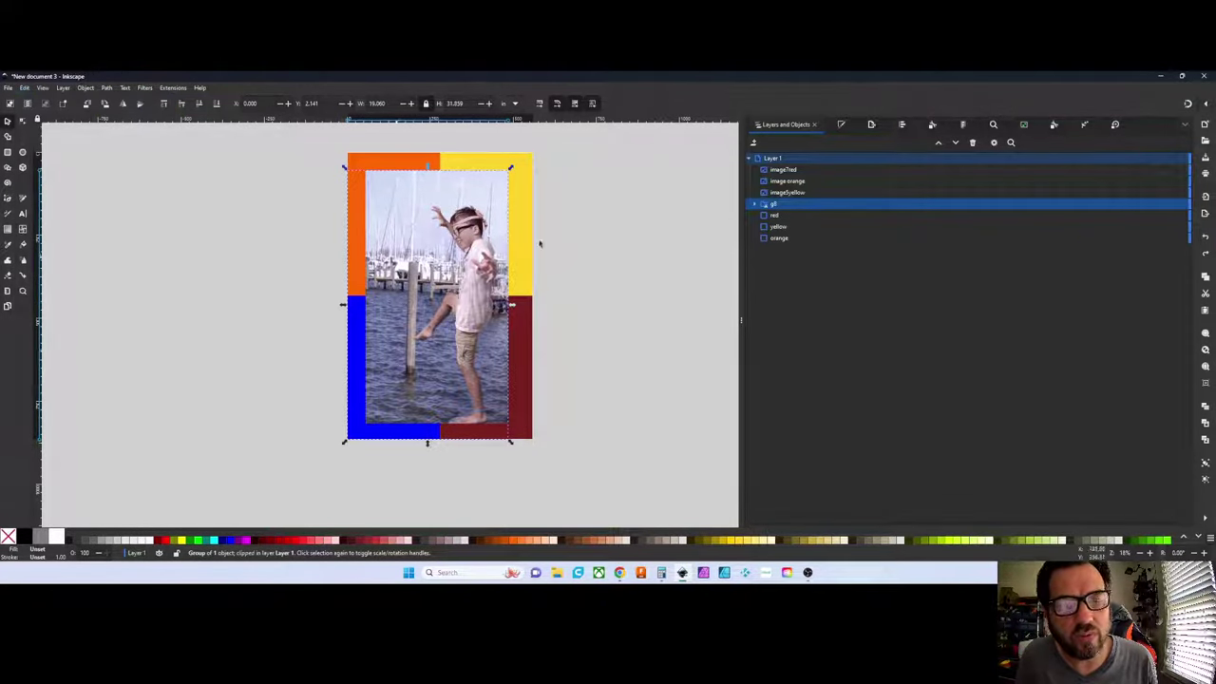
Rename the new clip group as "lower left" and inspect the objects inside its clip
{"action": "double_click", "coordinate": [772, 206]}
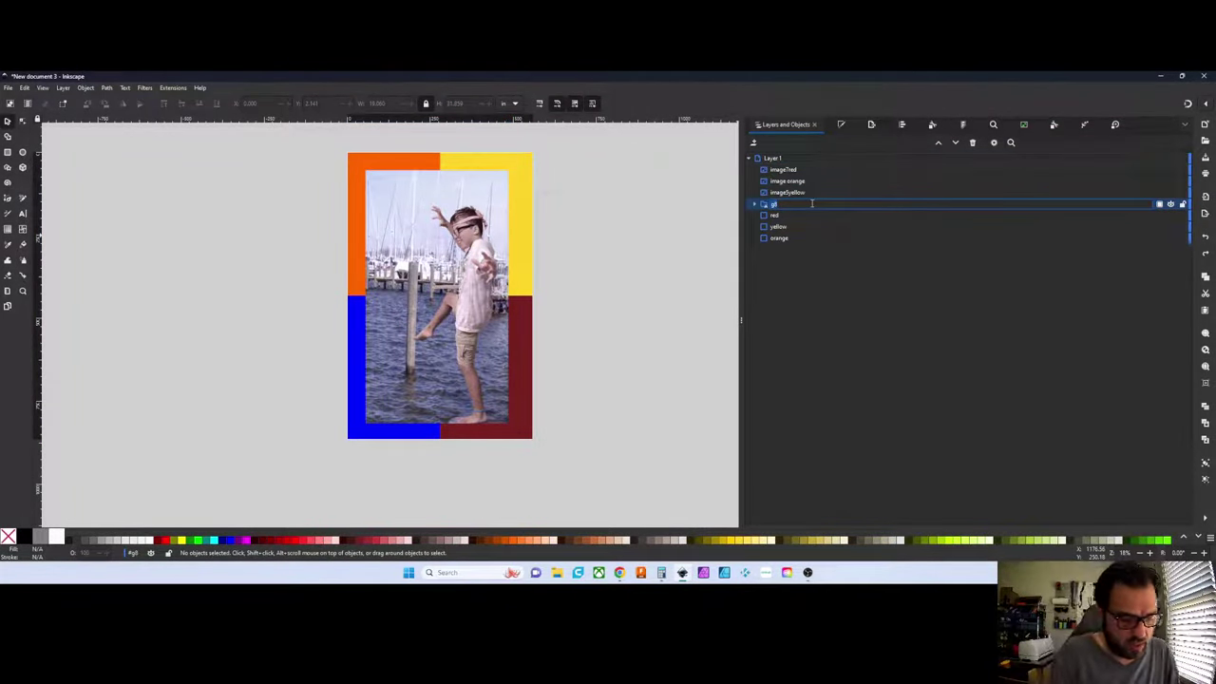
{"action": "type", "text": "love"}
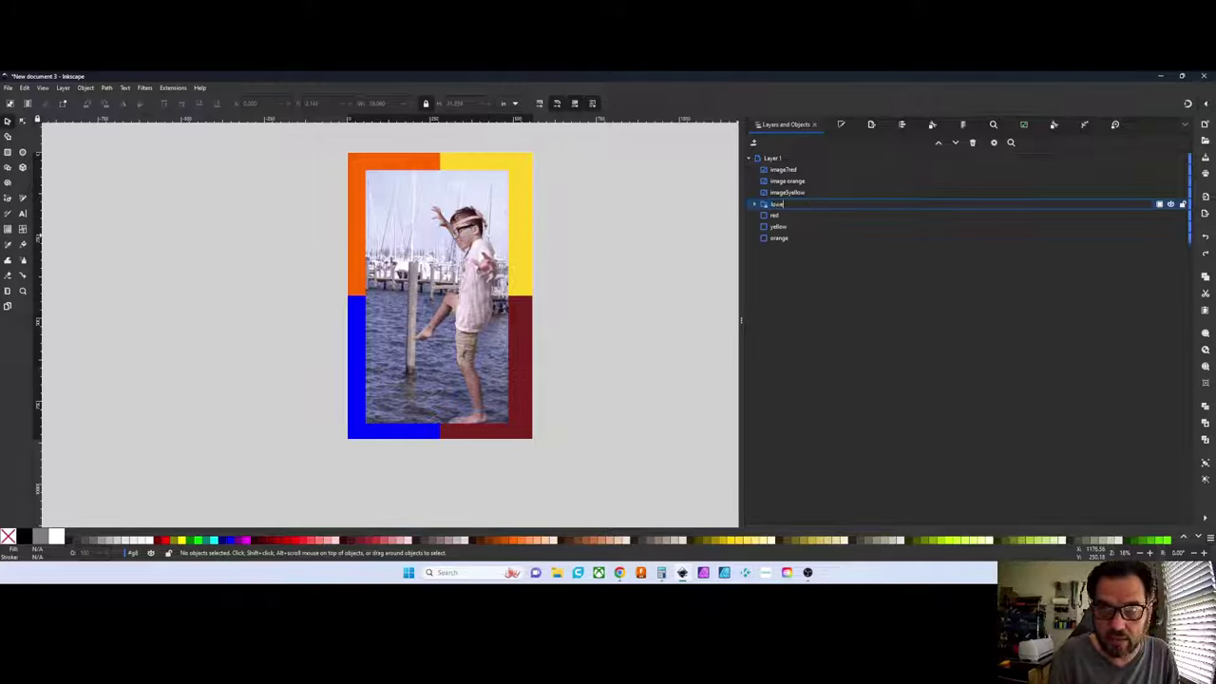
{"action": "key", "text": "BackSpace"}
{"action": "type", "text": "er le"}
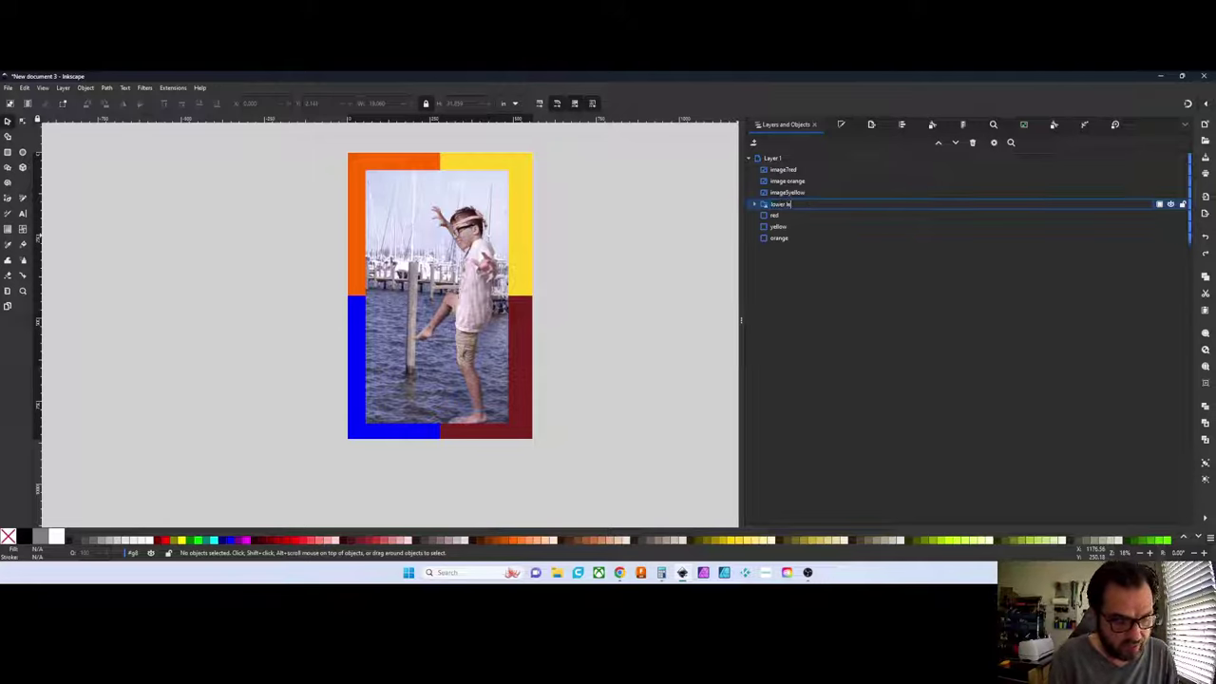
{"action": "type", "text": "ft"}
{"action": "key", "text": "Return"}
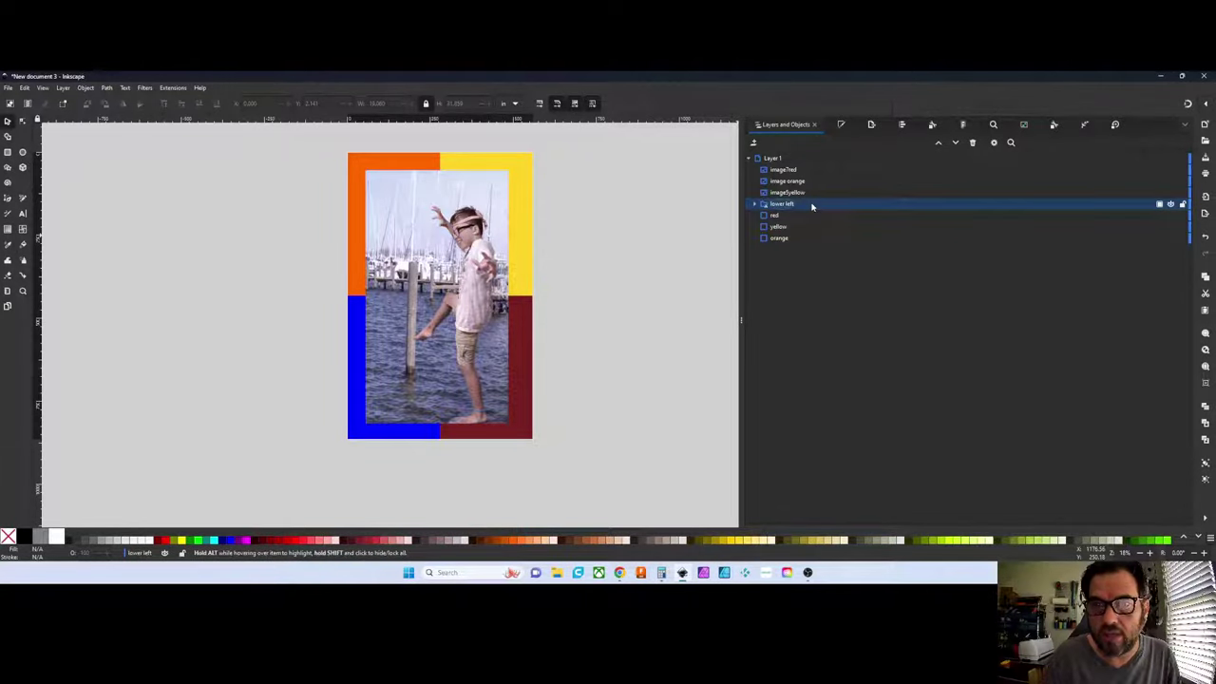
{"action": "left_click", "coordinate": [756, 204]}
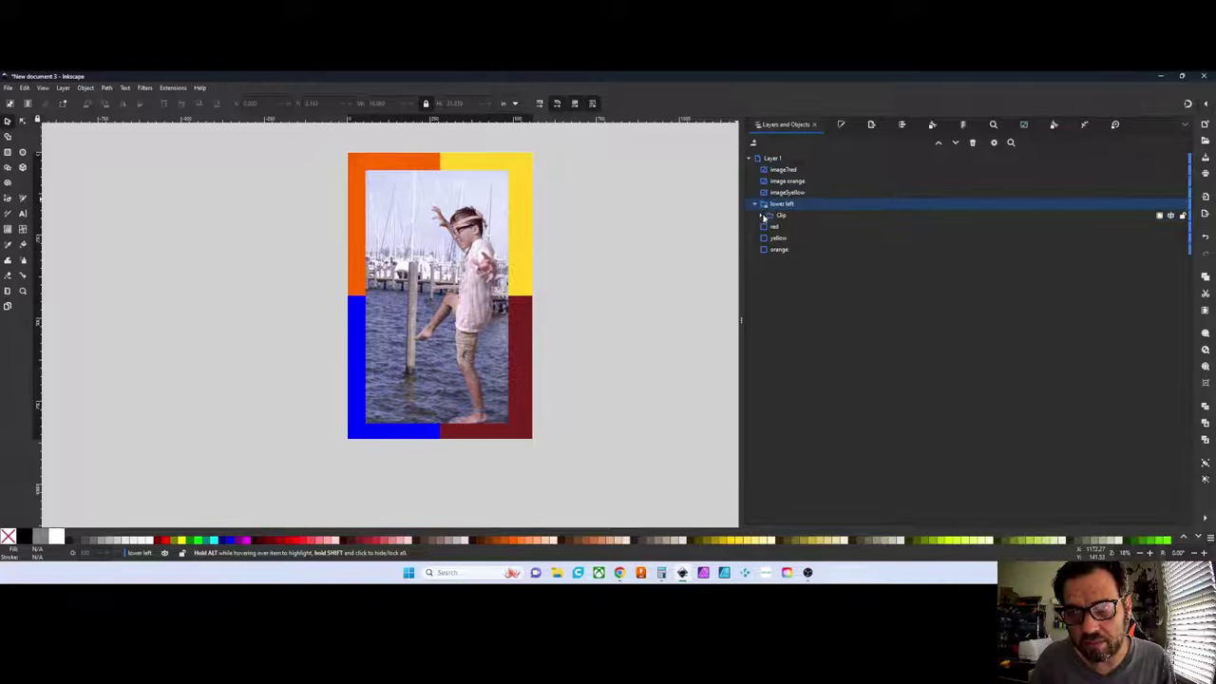
{"action": "left_click", "coordinate": [764, 216]}
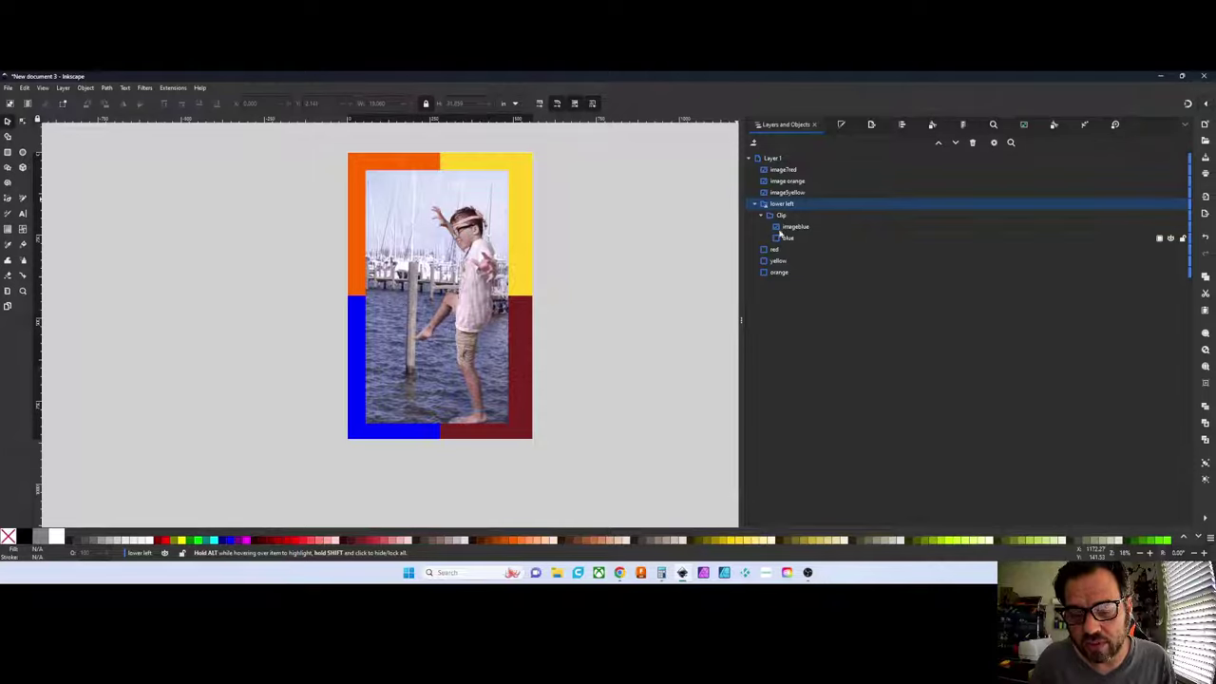
{"action": "left_click", "coordinate": [758, 204]}
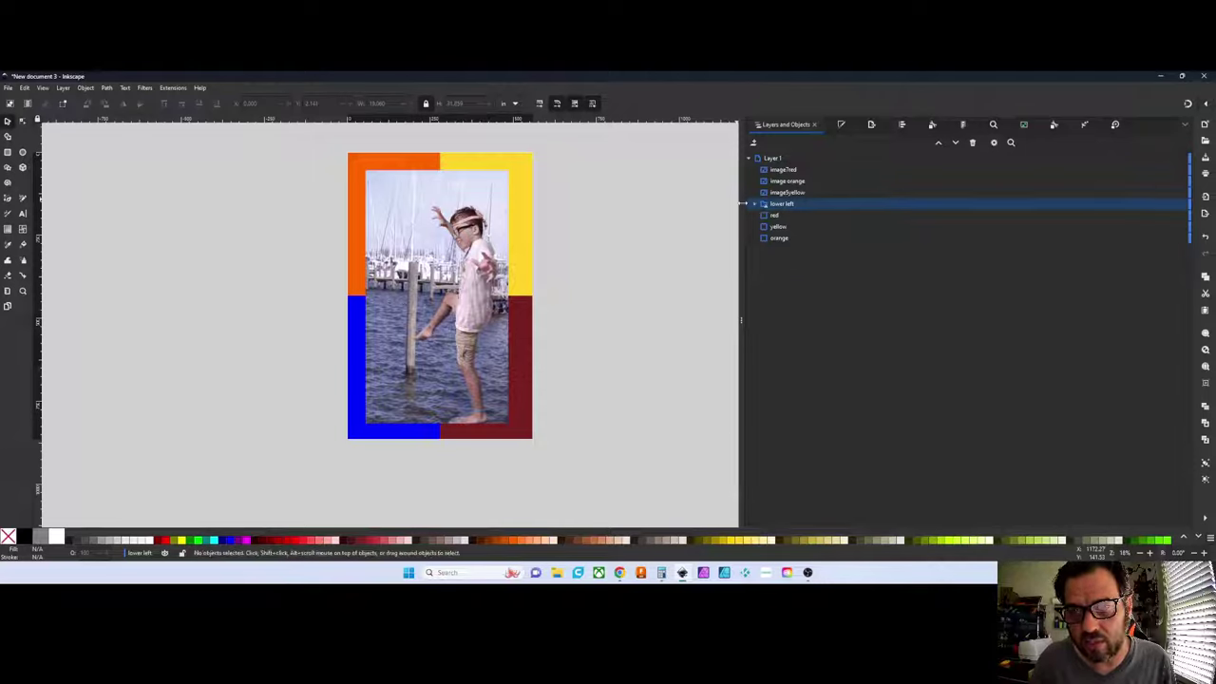
Combine image7red and the red rectangle with Set Clip Group, and rename the resulting group "lower right"
{"action": "left_click", "coordinate": [783, 171]}
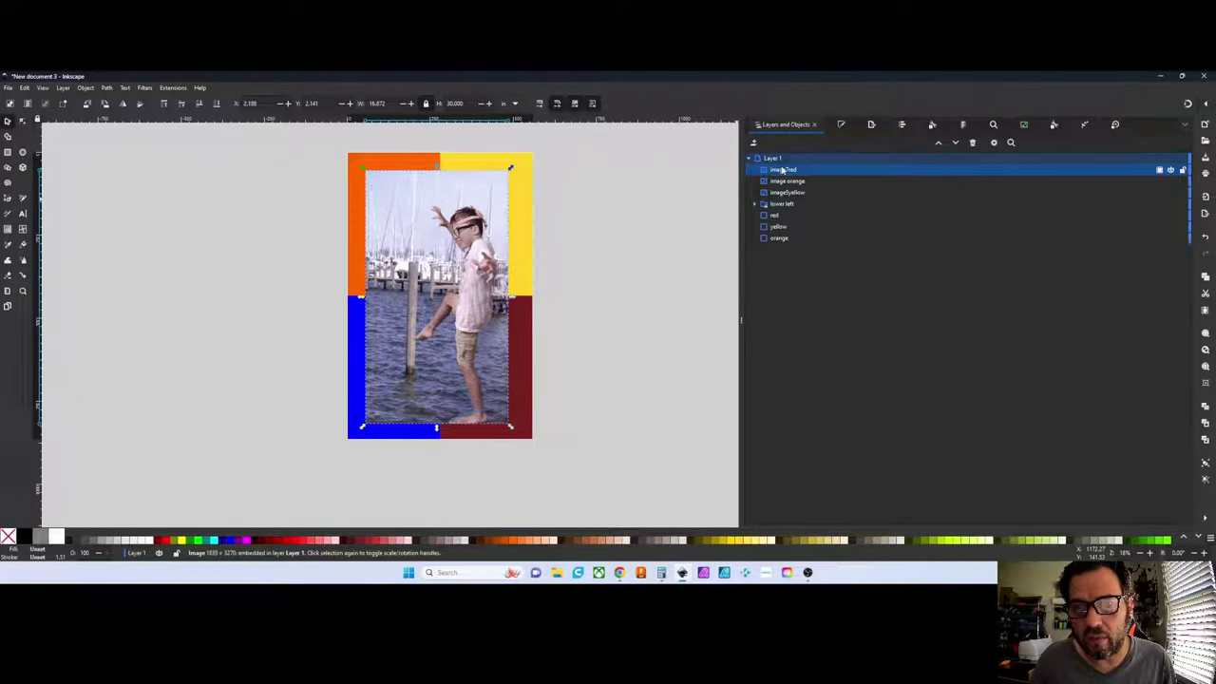
{"action": "left_click", "coordinate": [782, 215], "text": "ctrl"}
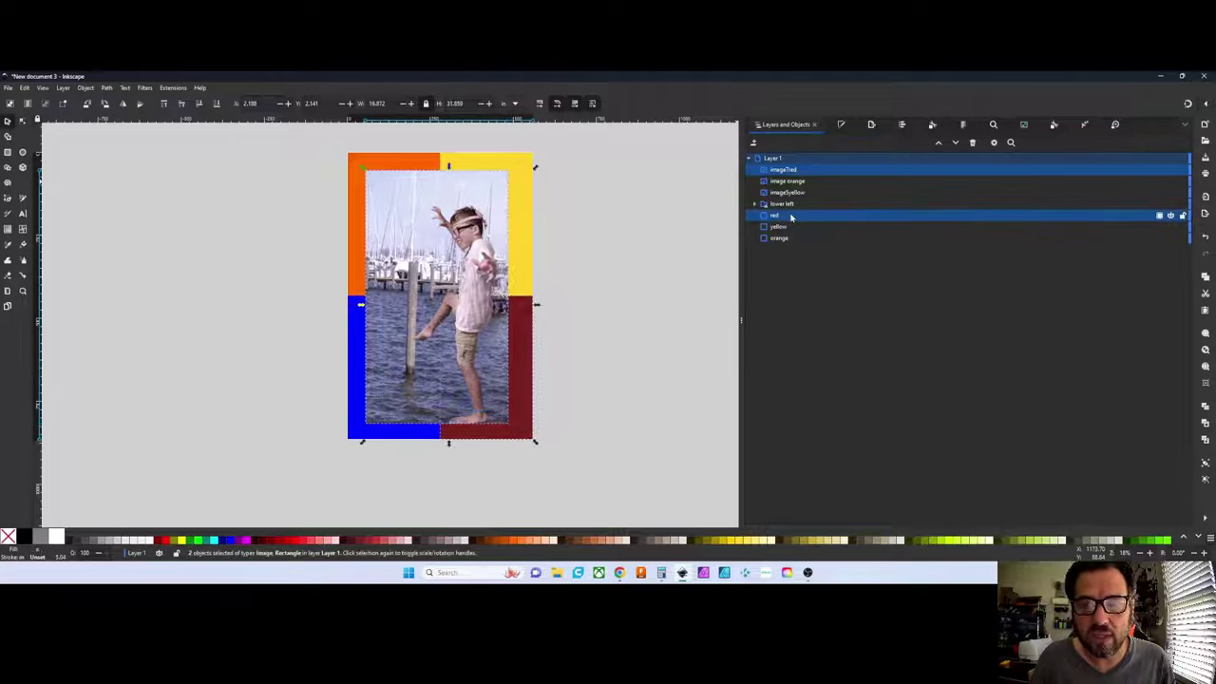
{"action": "right_click", "coordinate": [783, 216]}
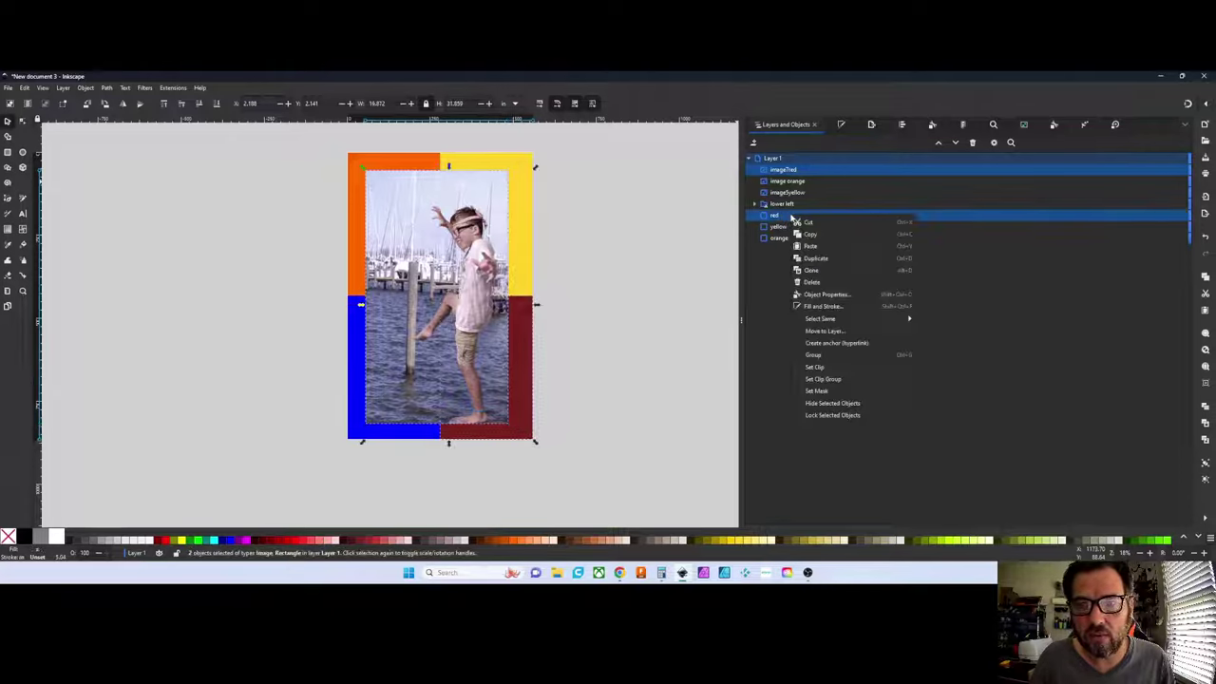
{"action": "left_click", "coordinate": [810, 380]}
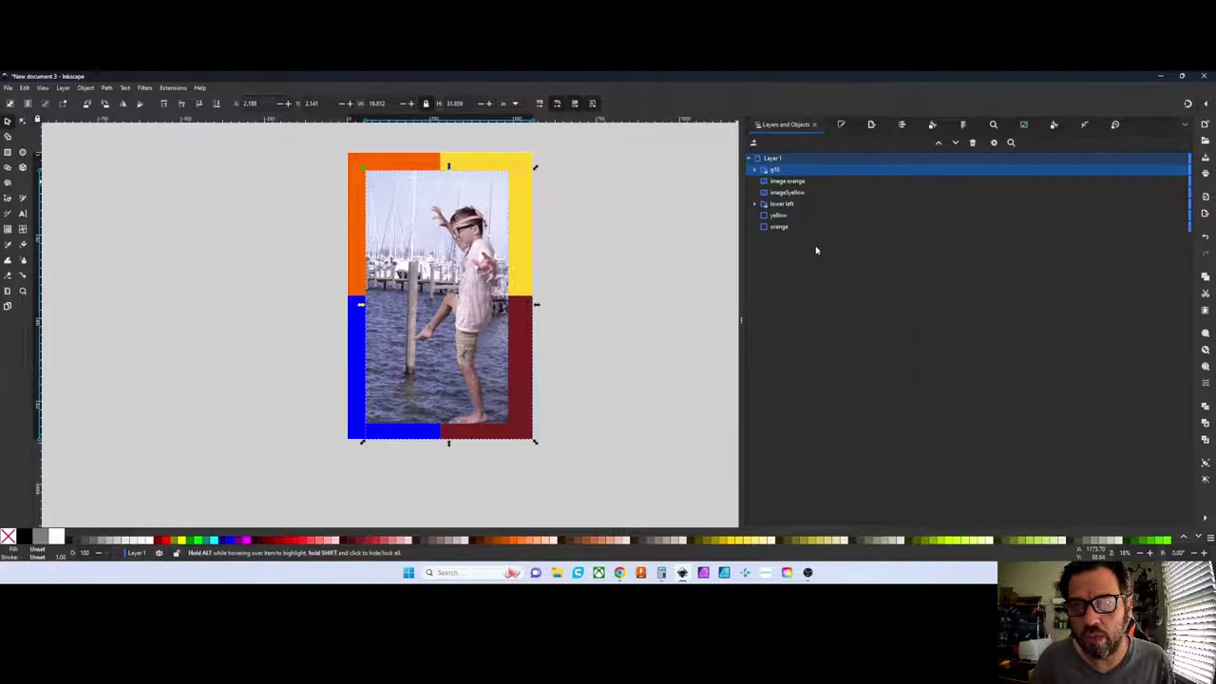
{"action": "left_click", "coordinate": [777, 170]}
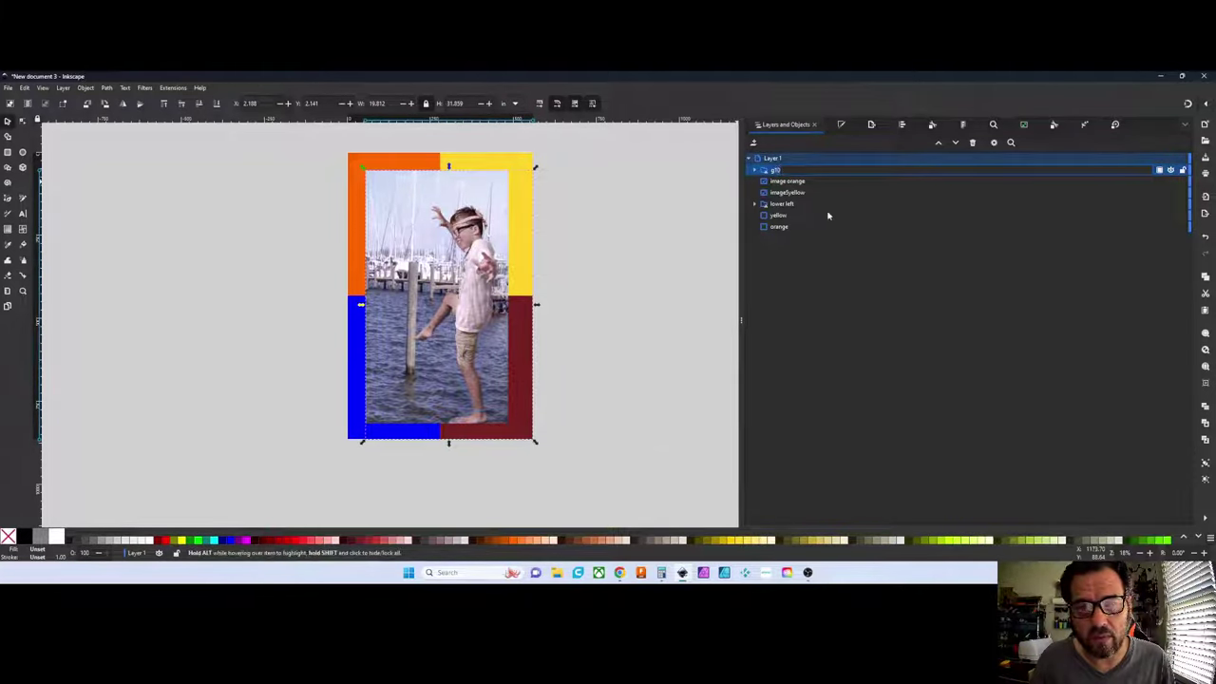
{"action": "type", "text": "lo"}
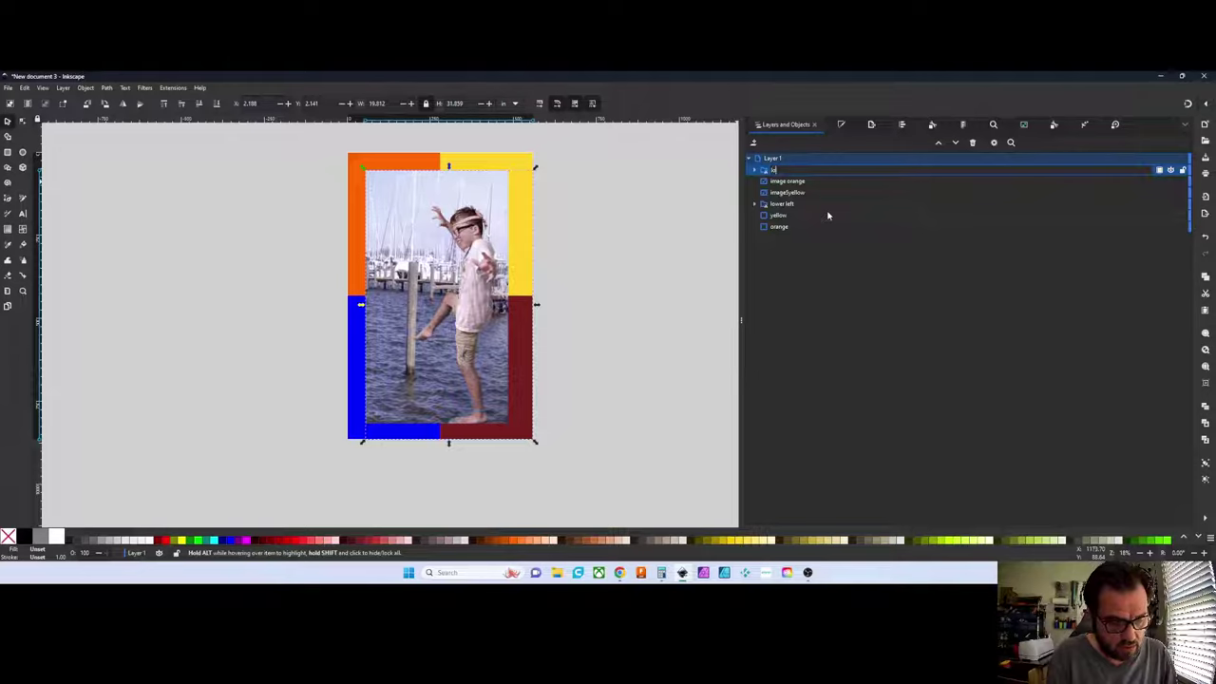
{"action": "type", "text": "wer right"}
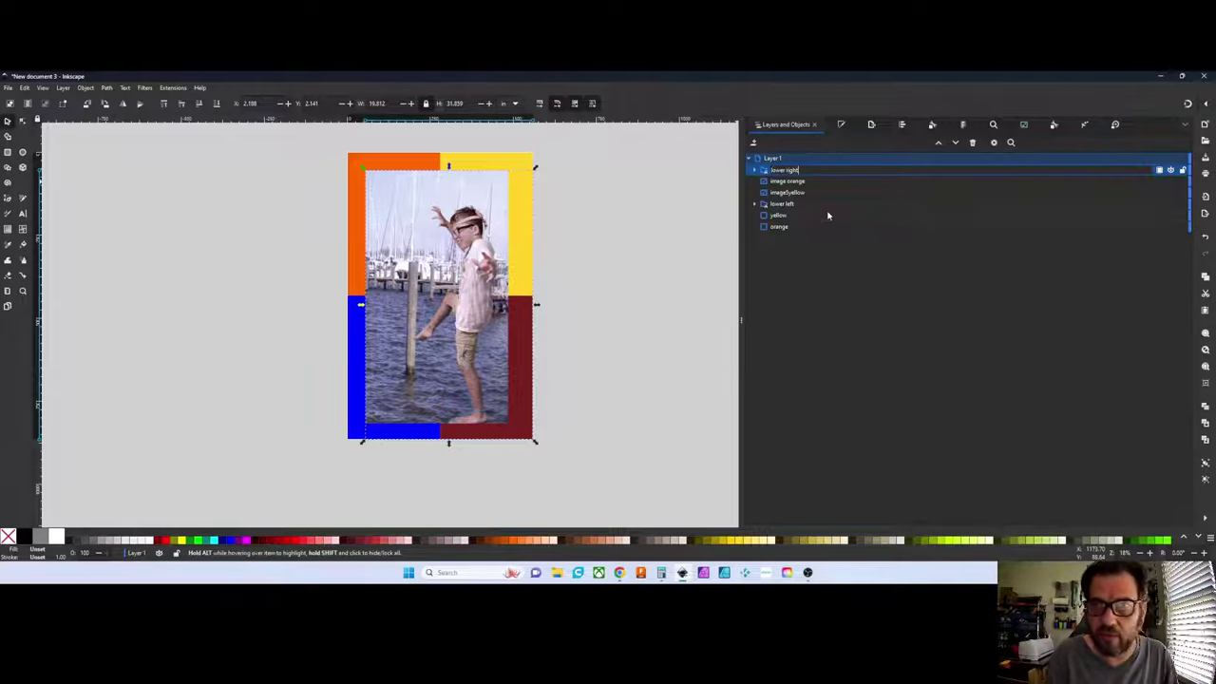
{"action": "key", "text": "Return"}
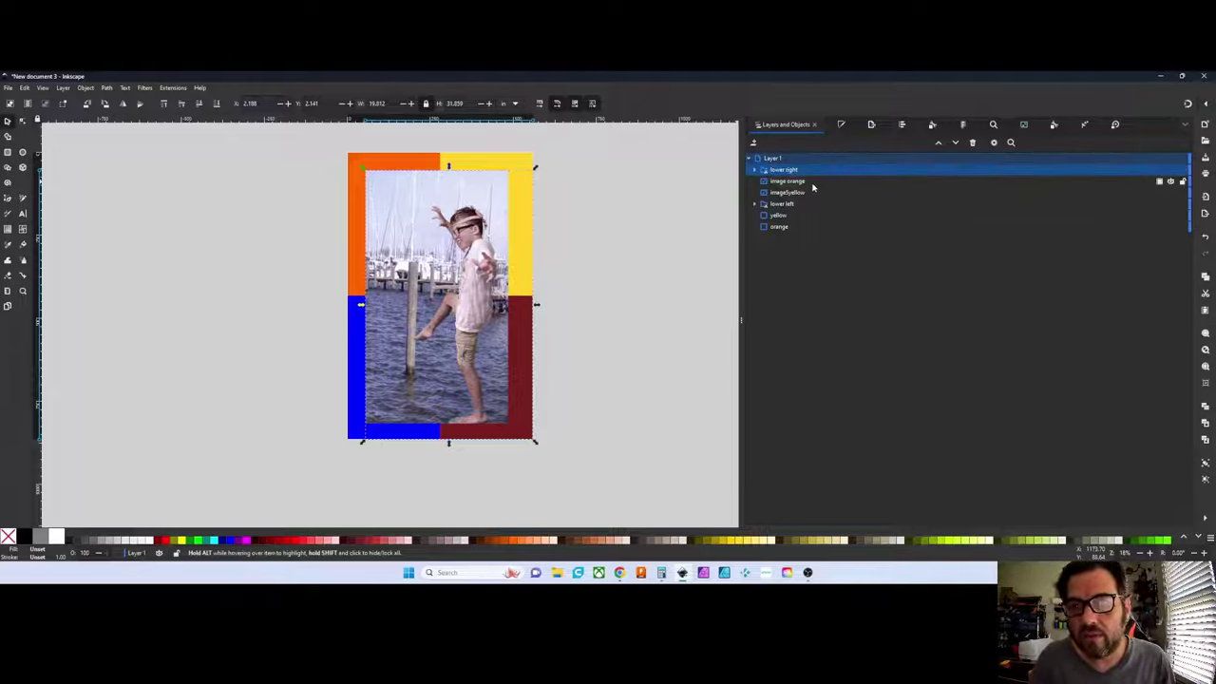
Combine image orange and the orange rectangle with Set Clip Group, and rename the resulting group "upper left"
{"action": "left_click", "coordinate": [789, 181]}
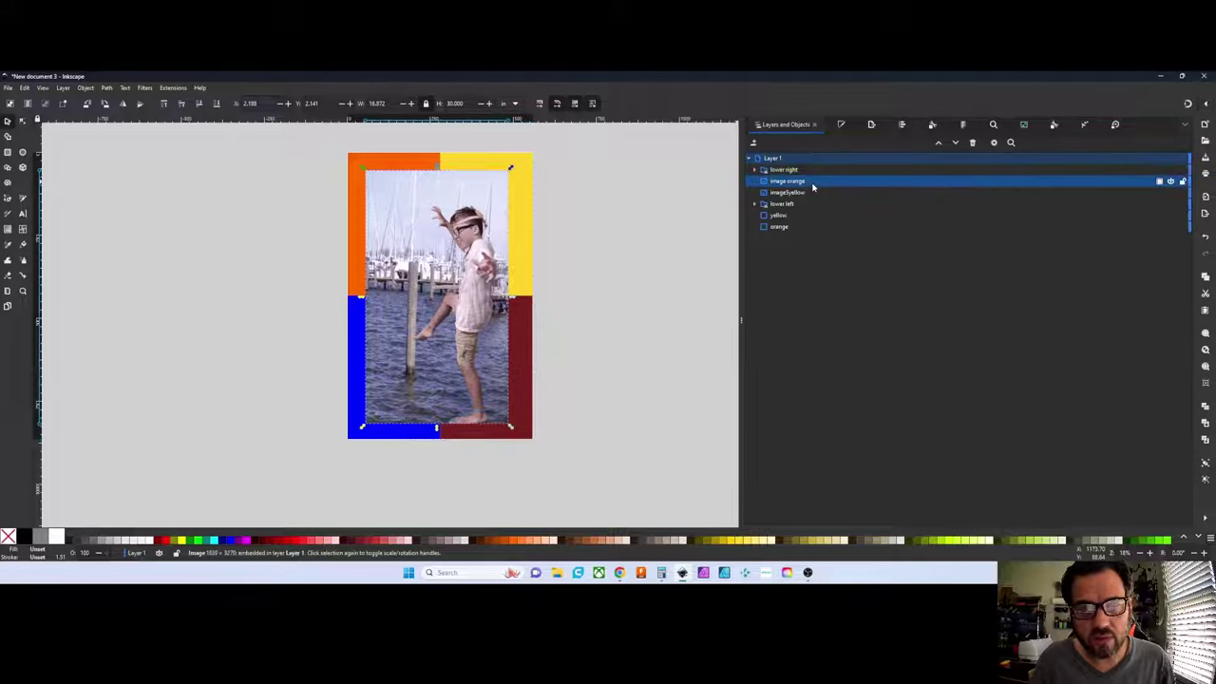
{"action": "left_click", "coordinate": [794, 228], "text": "ctrl"}
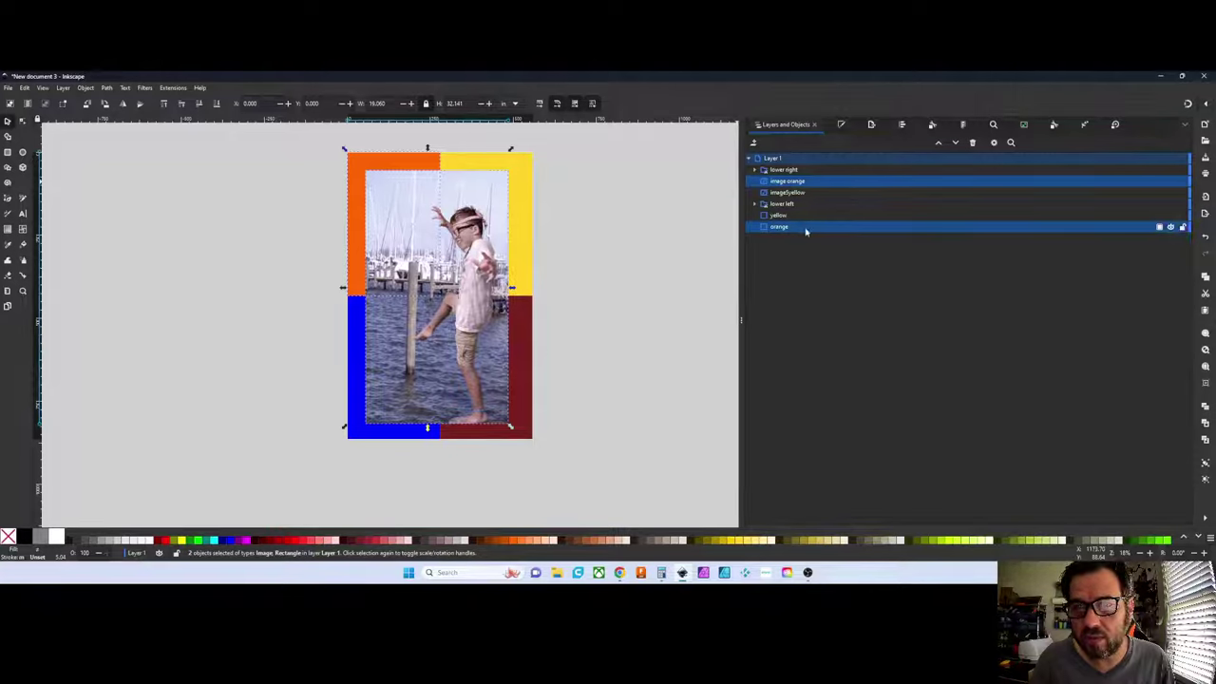
{"action": "right_click", "coordinate": [804, 229]}
{"action": "left_click", "coordinate": [816, 395]}
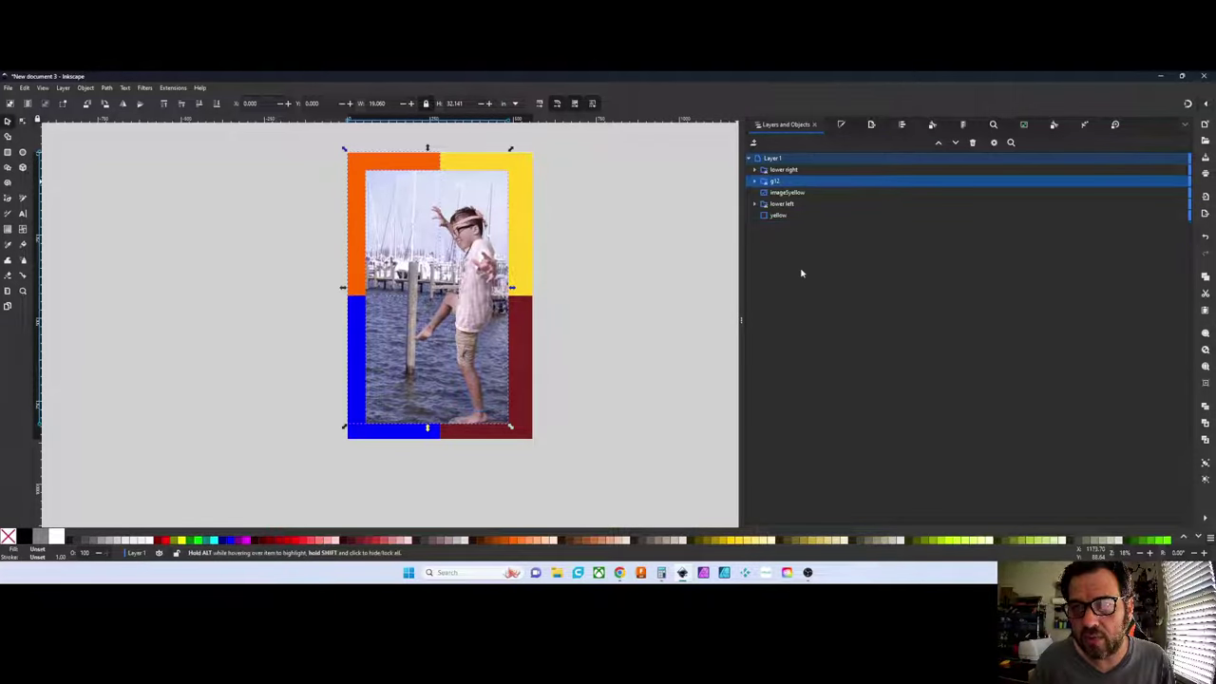
{"action": "double_click", "coordinate": [776, 181]}
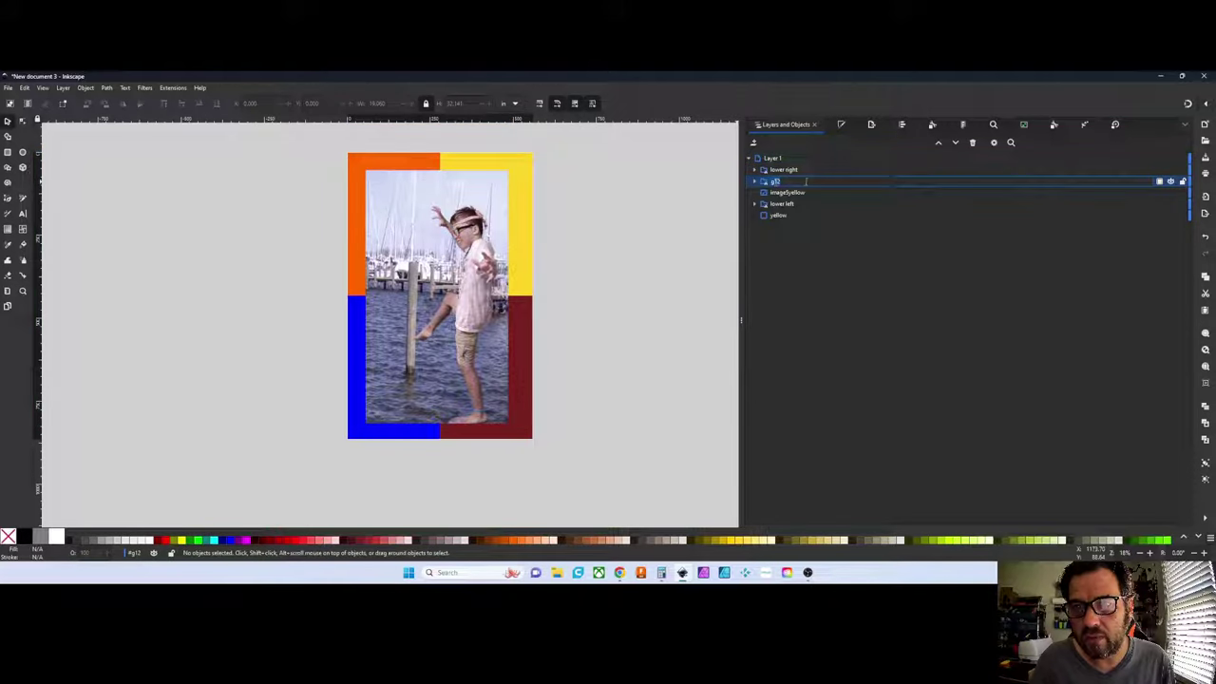
{"action": "type", "text": "per left"}
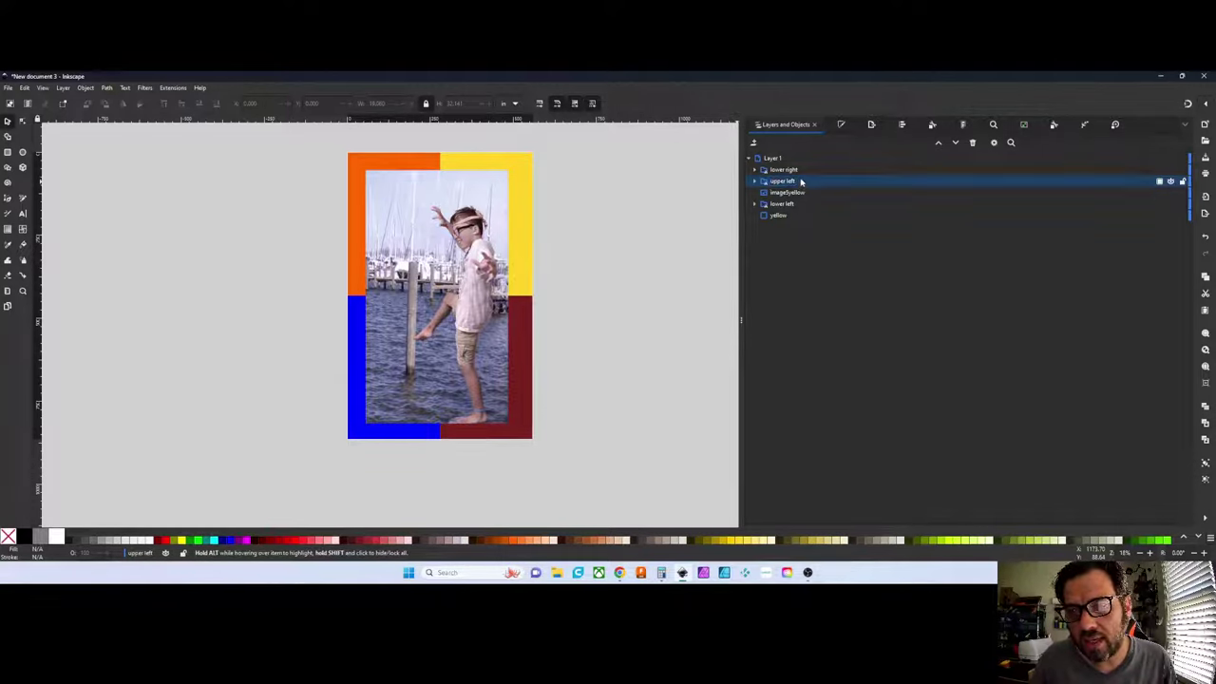
Combine image5yellow and the yellow rectangle with Set Clip Group, and rename the resulting group "upper right"
{"action": "left_click", "coordinate": [802, 193]}
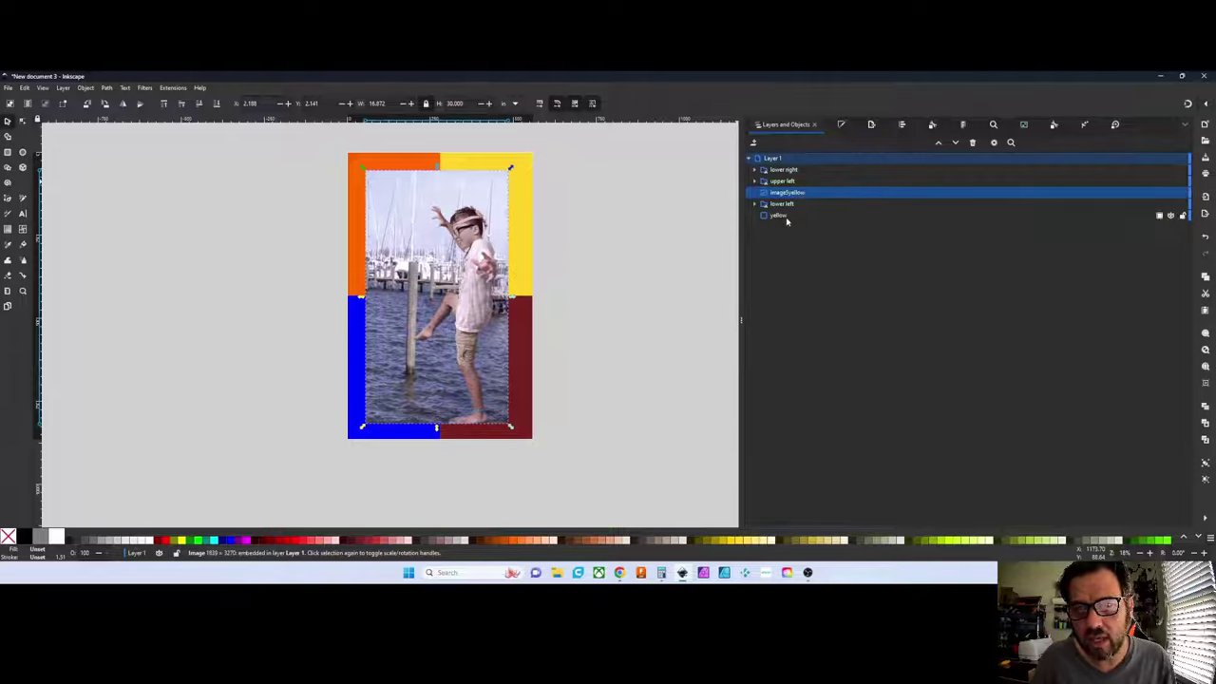
{"action": "left_click", "coordinate": [787, 218], "text": "ctrl"}
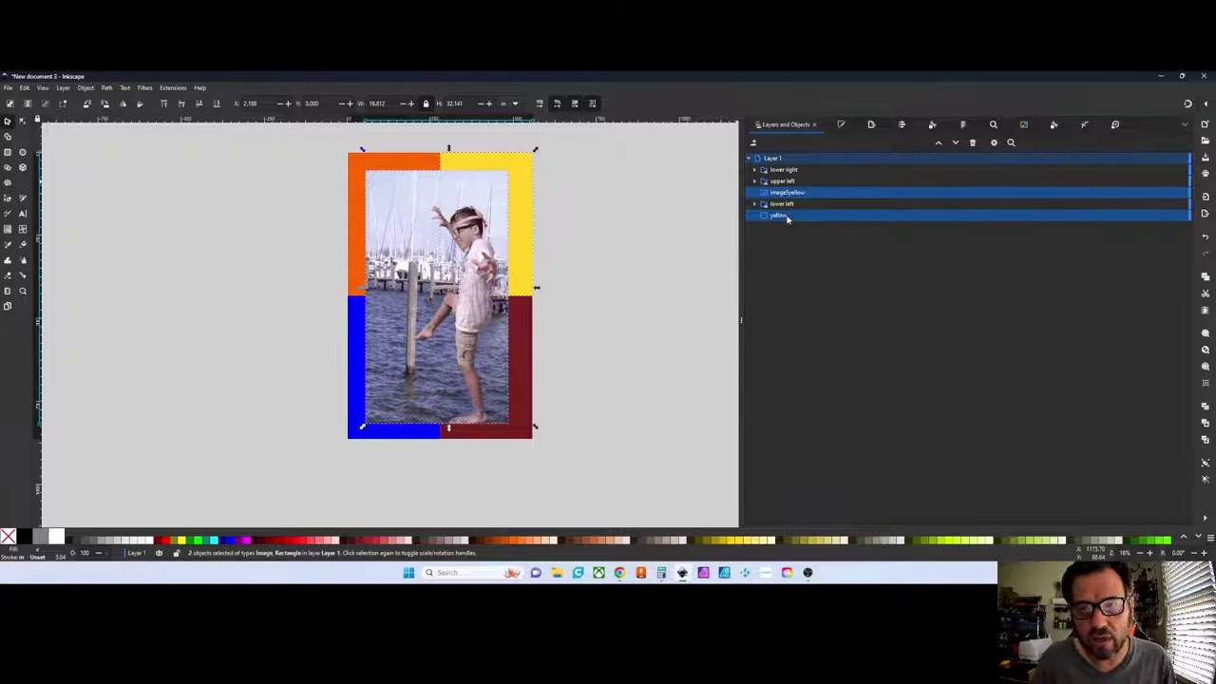
{"action": "right_click", "coordinate": [786, 218]}
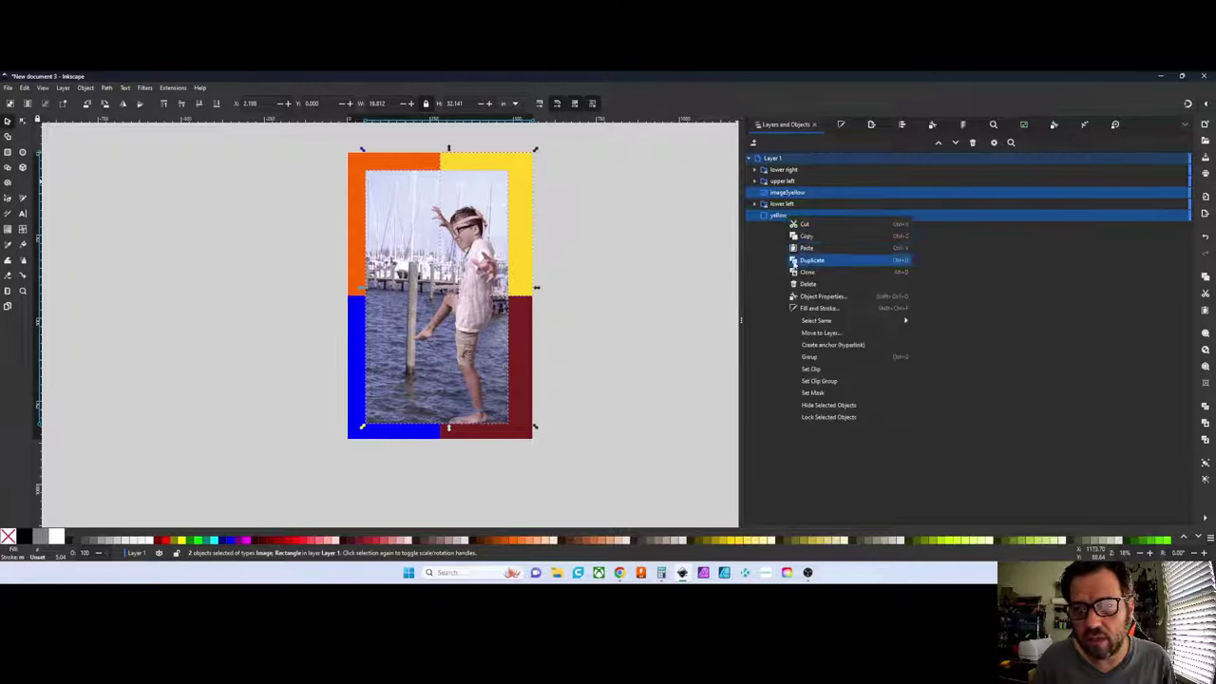
{"action": "left_click", "coordinate": [814, 382]}
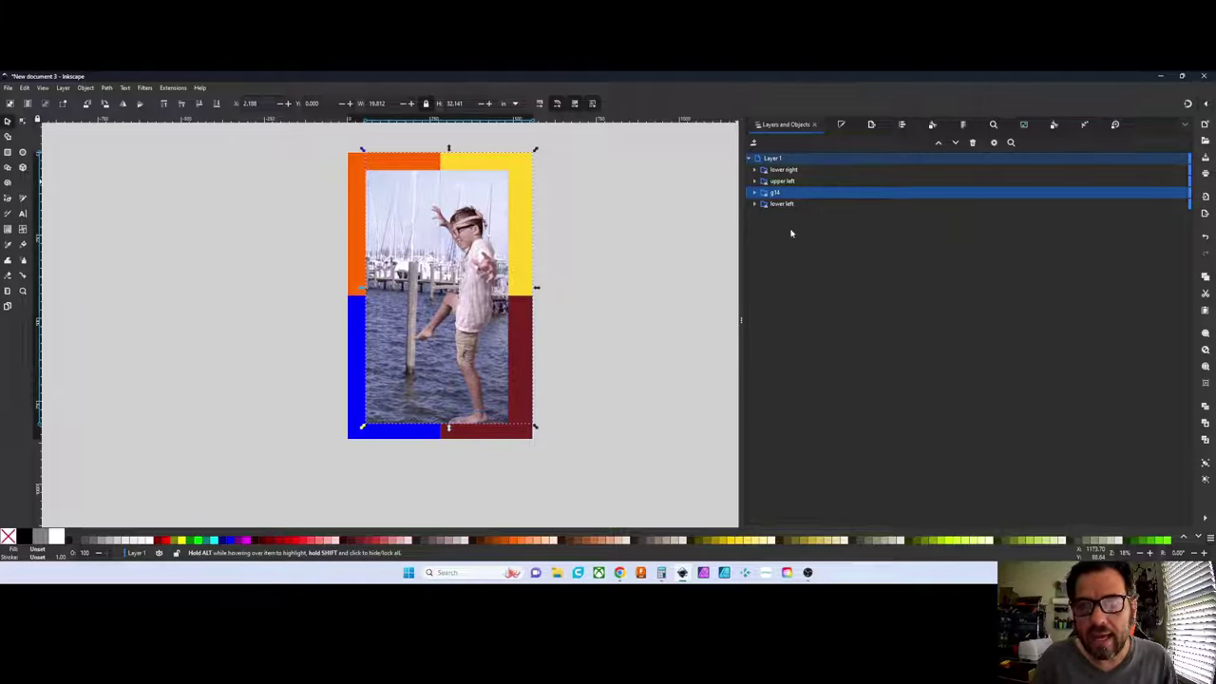
{"action": "double_click", "coordinate": [775, 193]}
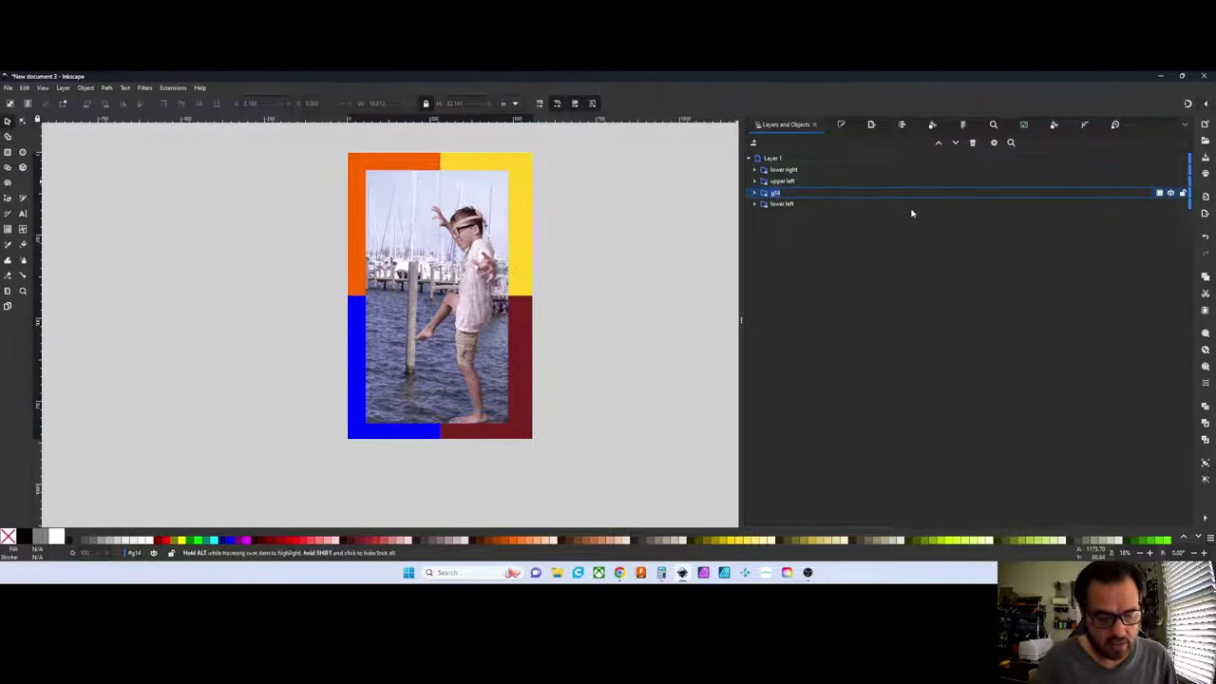
{"action": "type", "text": "upper right"}
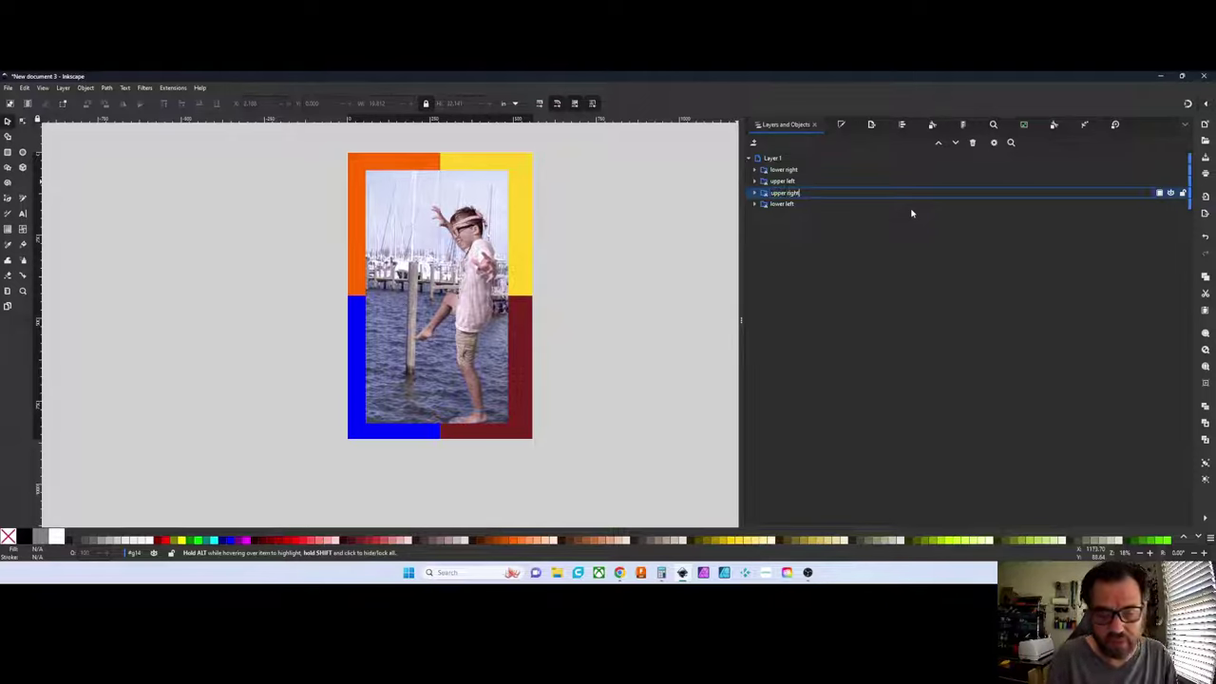
{"action": "key", "text": "Return"}
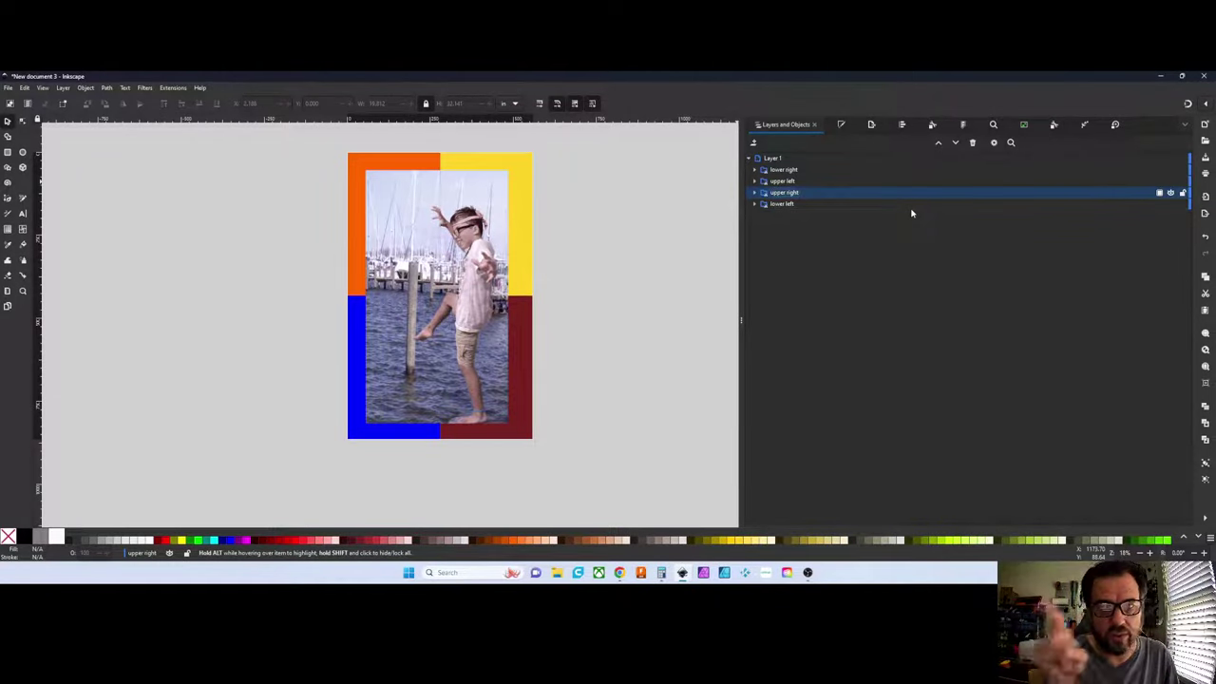
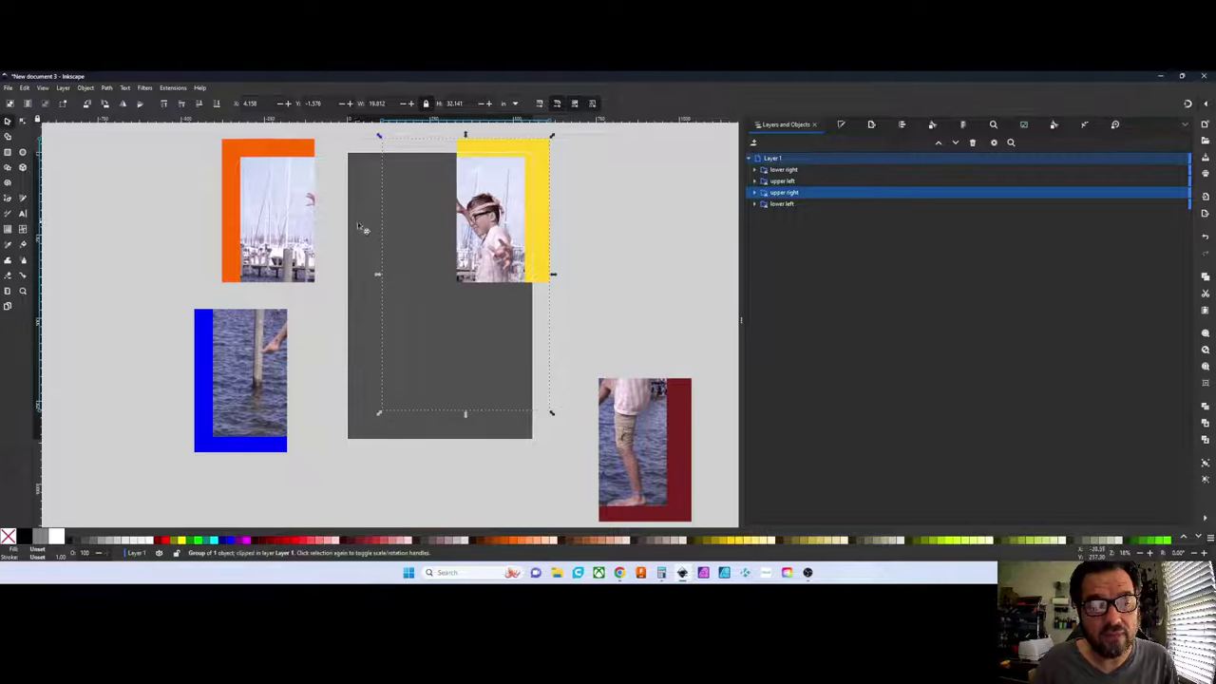
{"action": "left_click", "coordinate": [8, 87]}
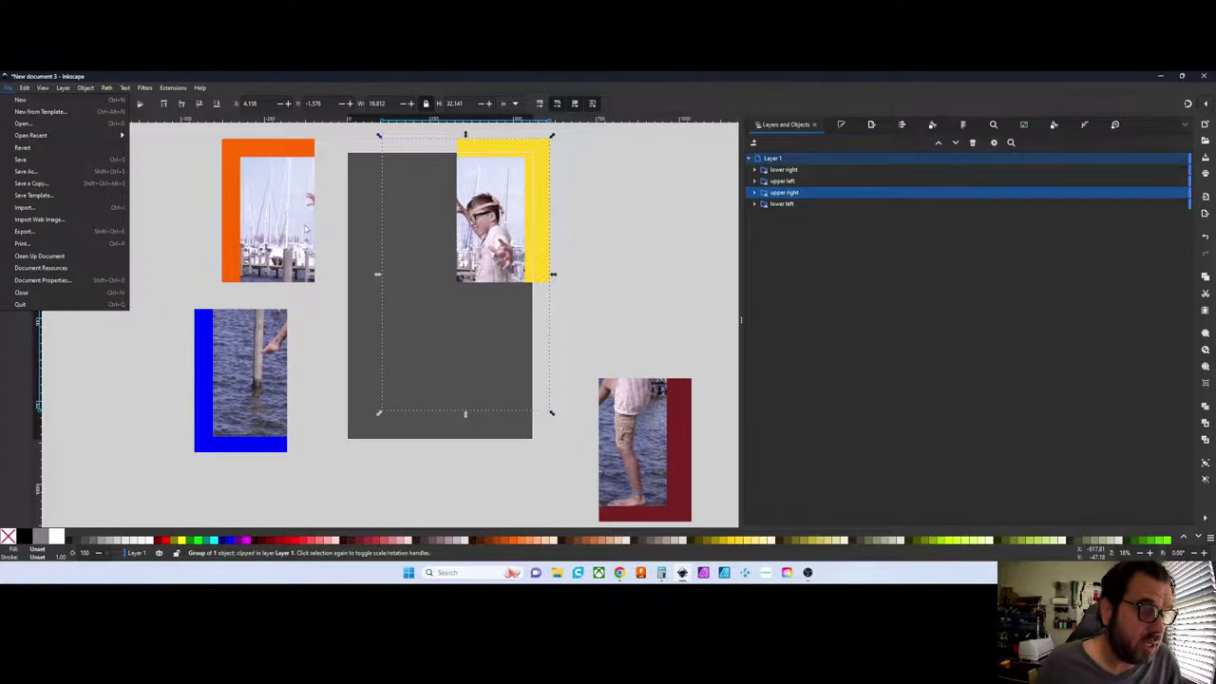
{"action": "left_click", "coordinate": [59, 232]}
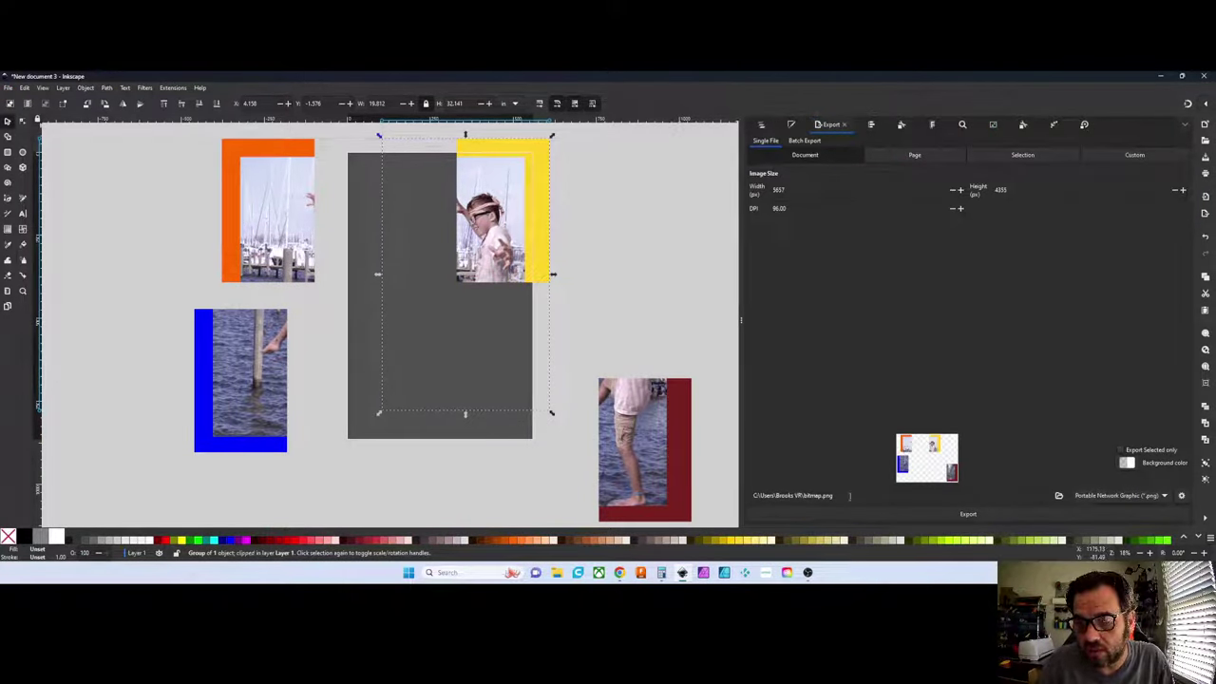
{"action": "left_click", "coordinate": [1154, 505]}
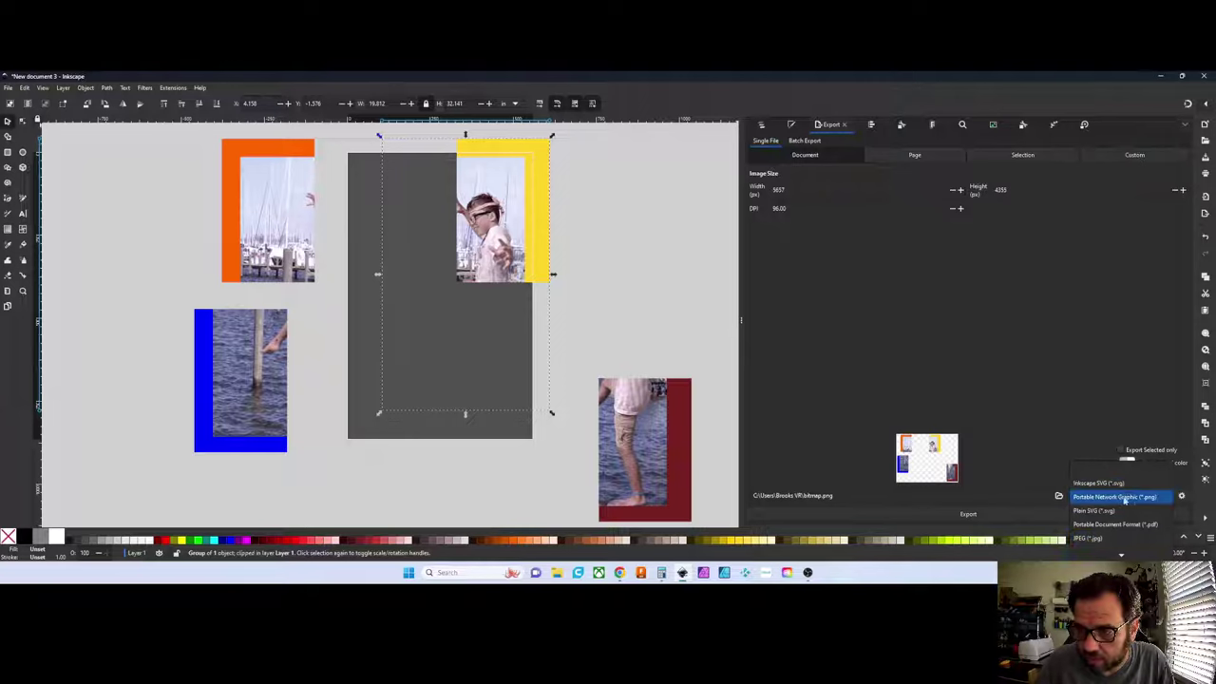
{"action": "left_click", "coordinate": [1137, 499]}
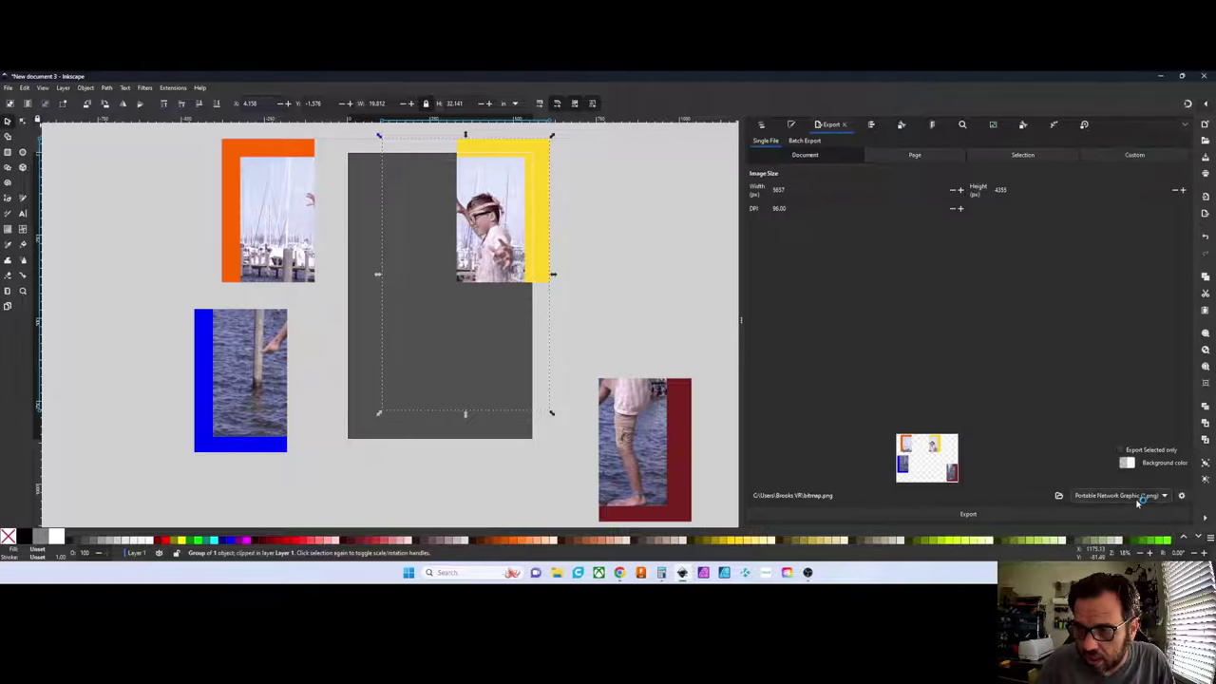
{"action": "left_click", "coordinate": [1058, 496]}
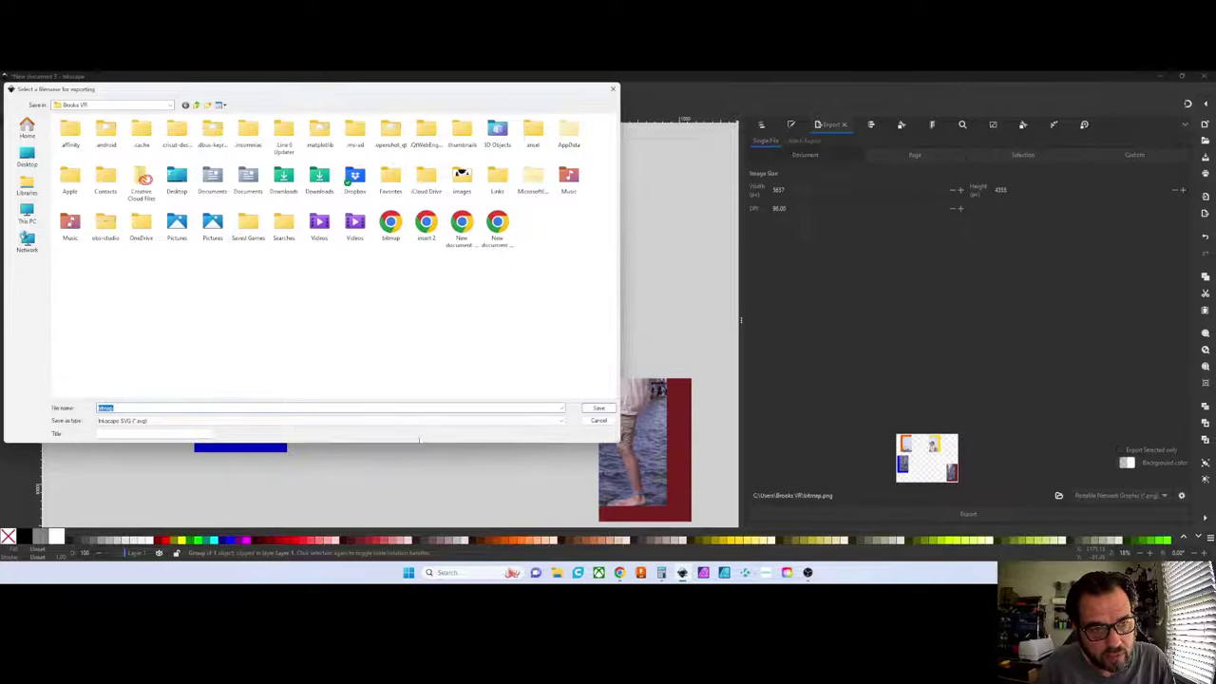
{"action": "left_click", "coordinate": [358, 422]}
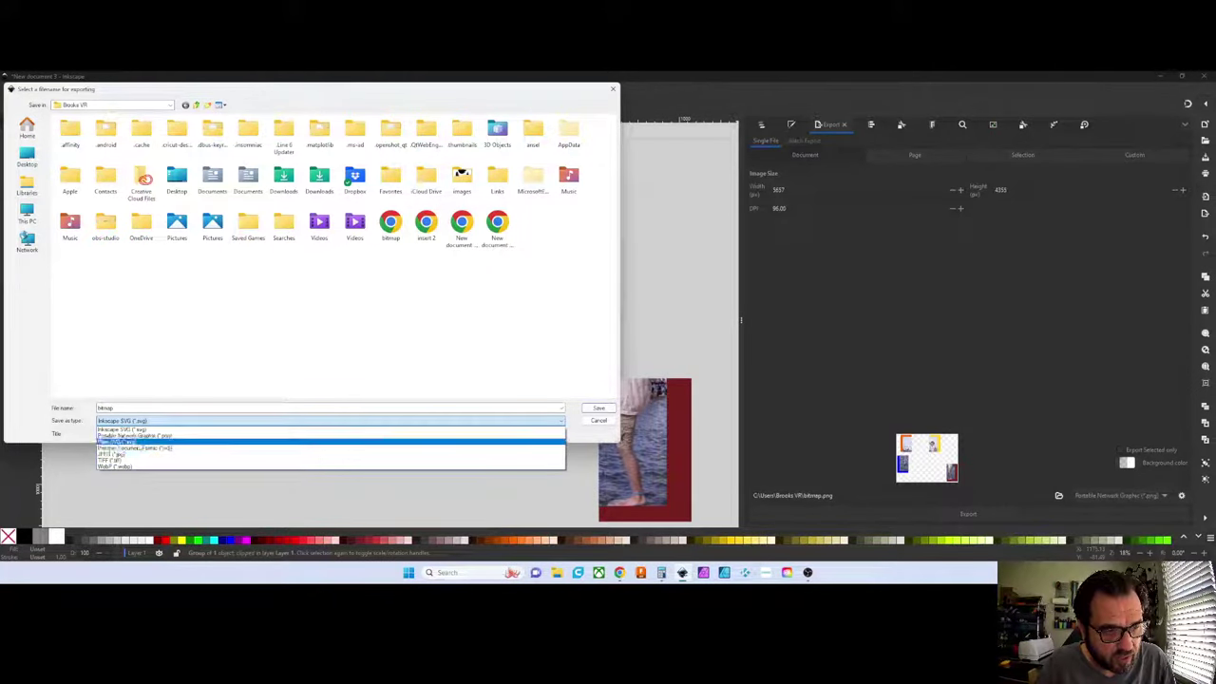
{"action": "left_click", "coordinate": [128, 435]}
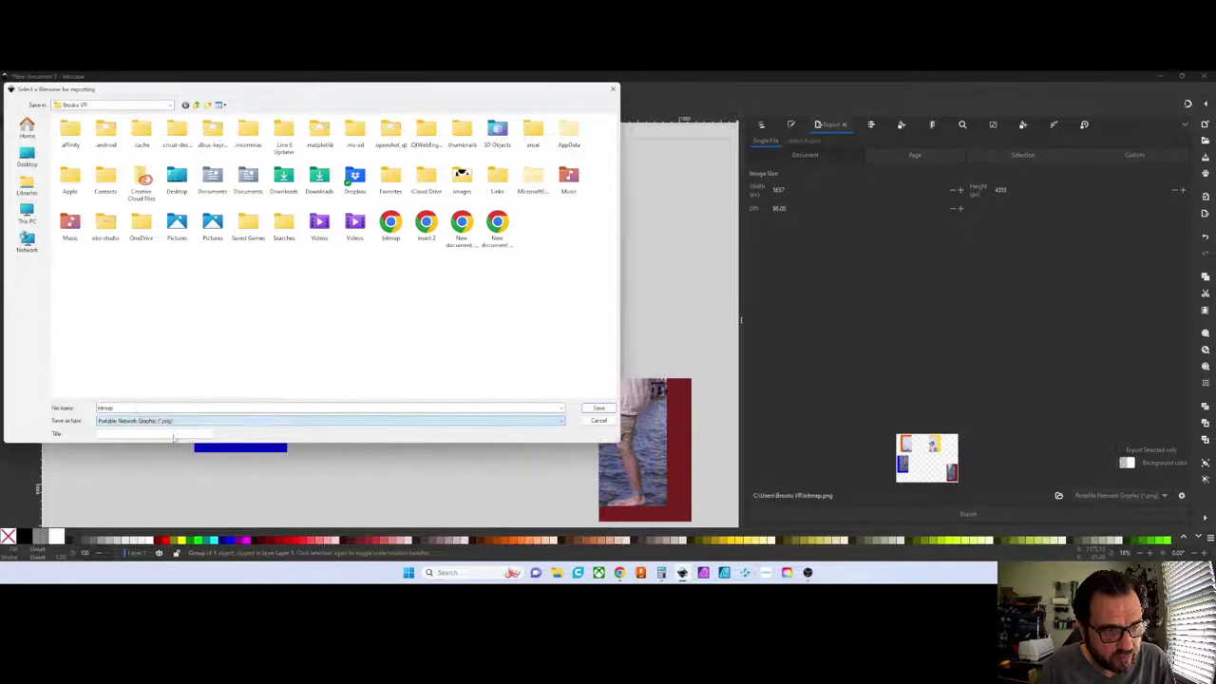
{"action": "left_click", "coordinate": [596, 421]}
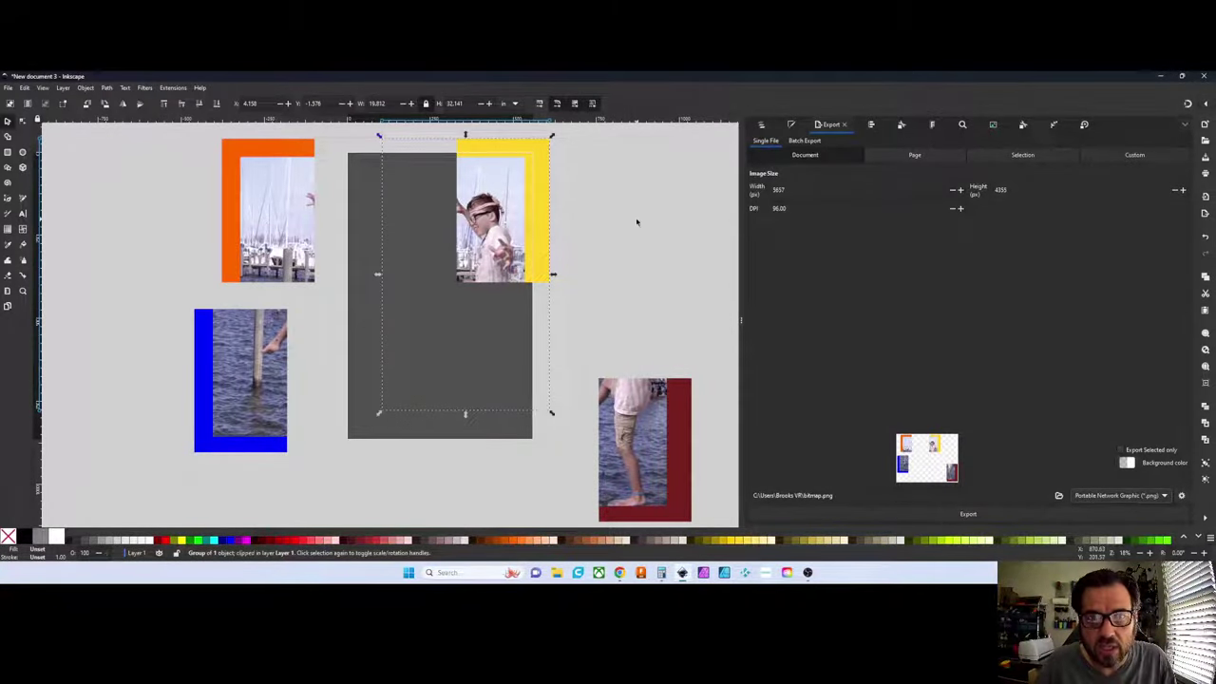
Move the upper right clip group onto the page, to about X 1.0 in and Y 0.7 in
{"action": "left_click_drag", "start_coordinate": [511, 205], "coordinate": [484, 224]}
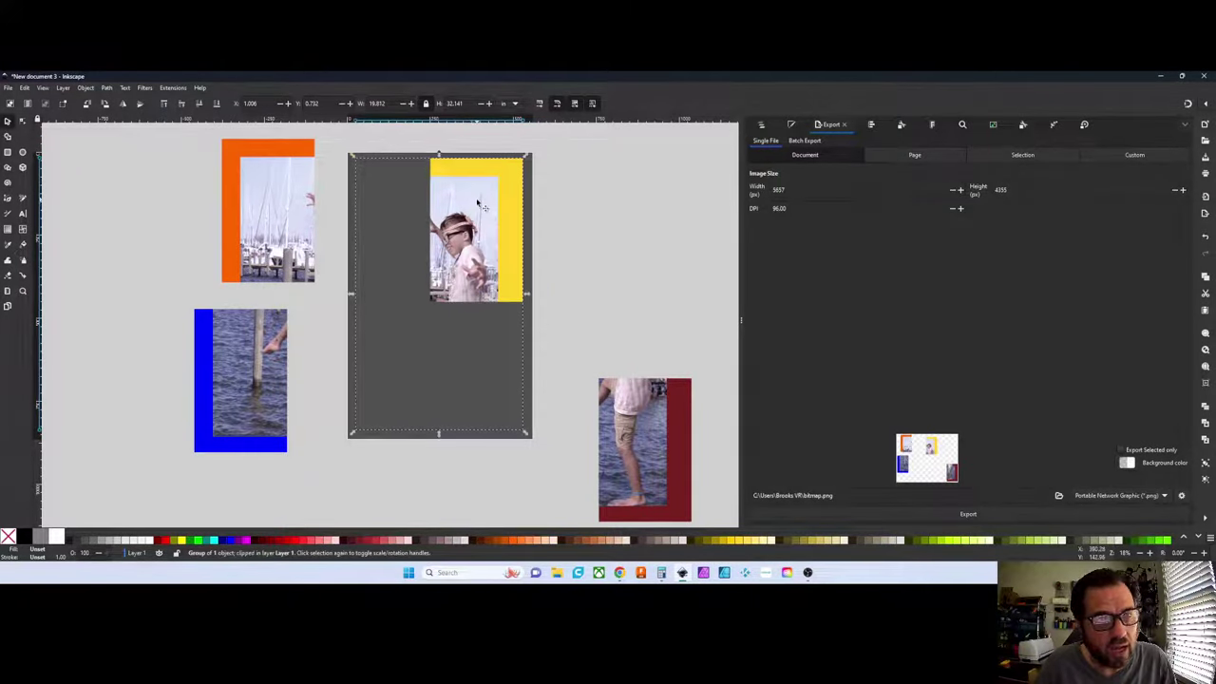
{"action": "right_click", "coordinate": [479, 204]}
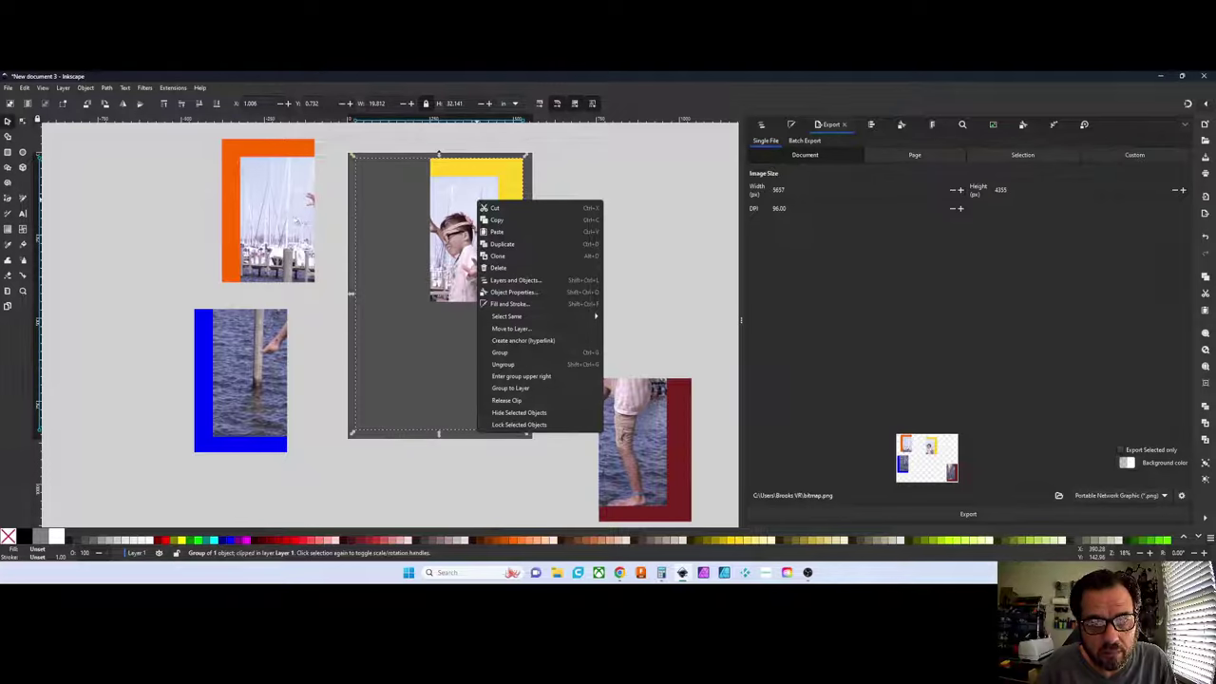
{"action": "left_click", "coordinate": [182, 170]}
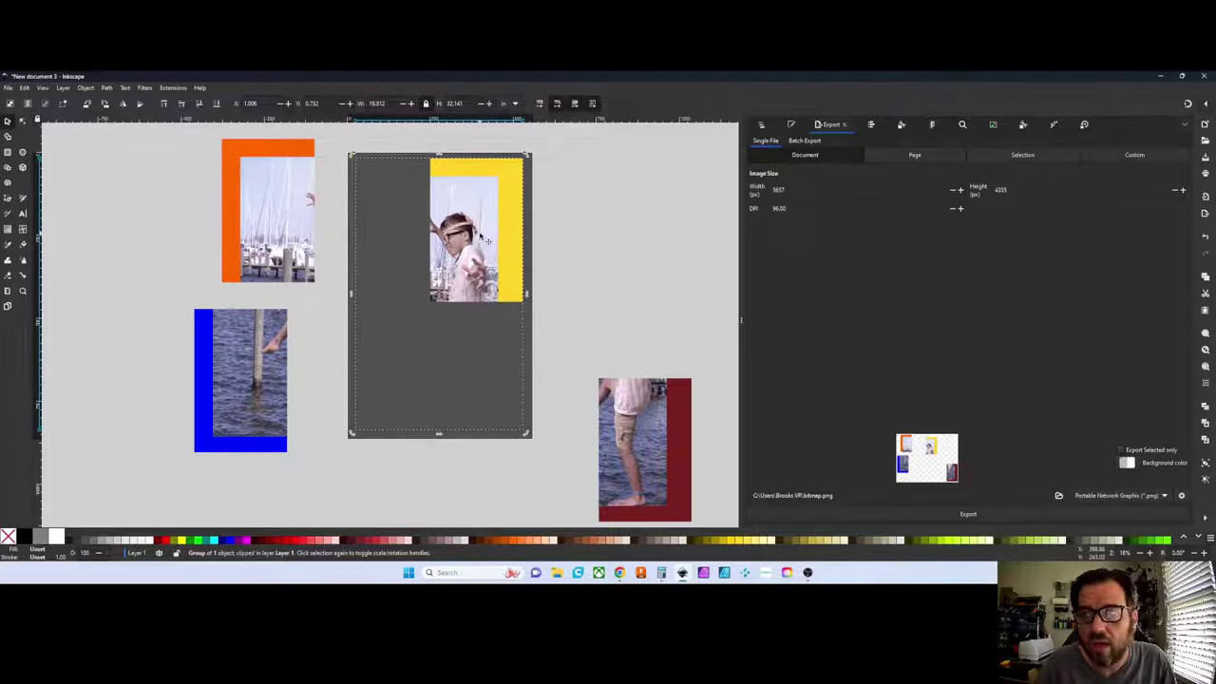
Examine the printer's basic, advanced, profile and maintenance preferences for the print job, and cancel without printing
{"action": "left_click", "coordinate": [8, 88]}
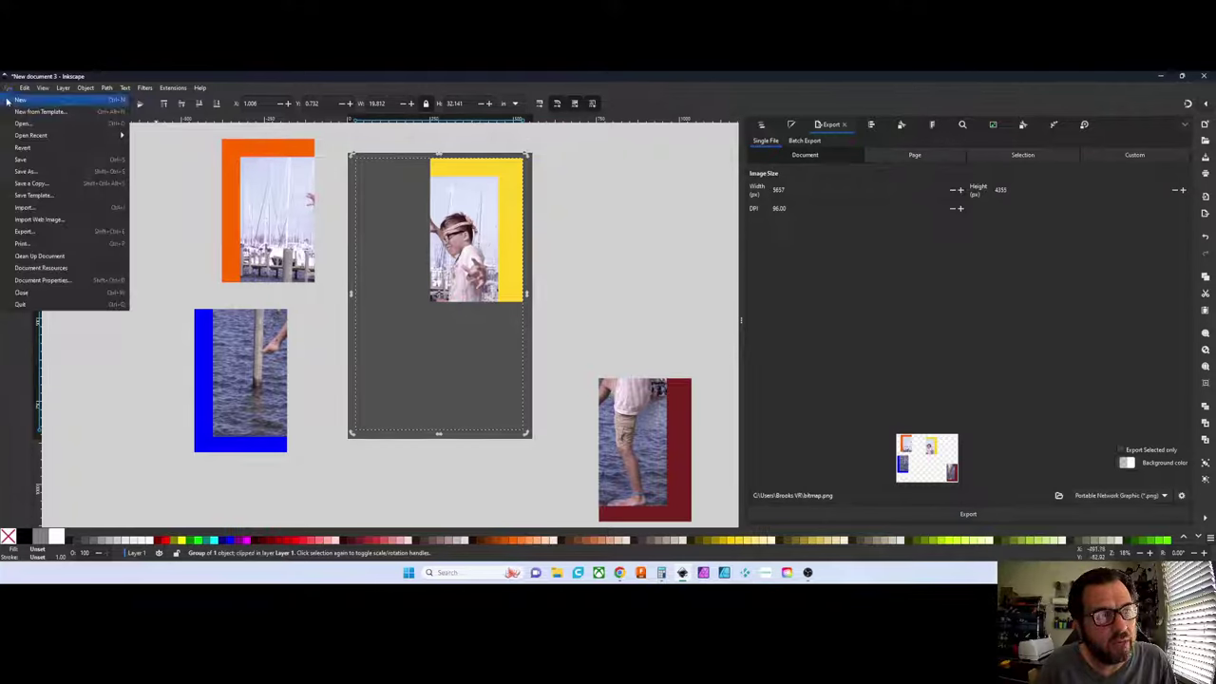
{"action": "left_click", "coordinate": [23, 245]}
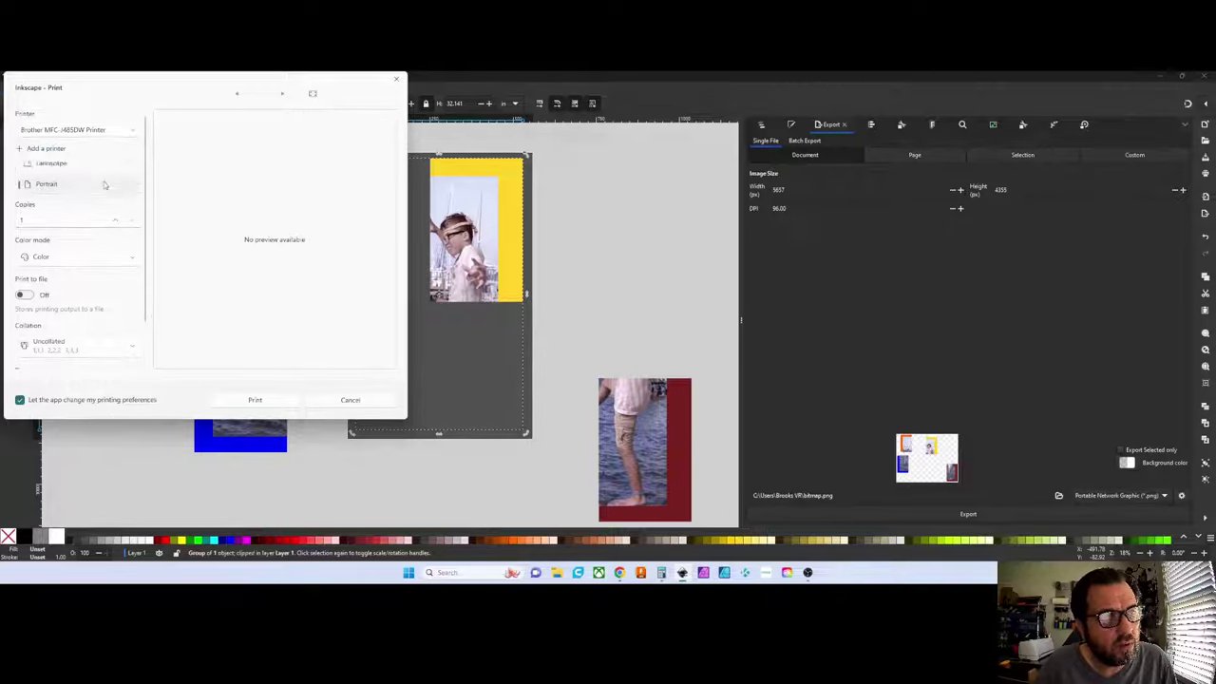
{"action": "scroll", "coordinate": [68, 311], "scroll_direction": "down", "scroll_amount": 1}
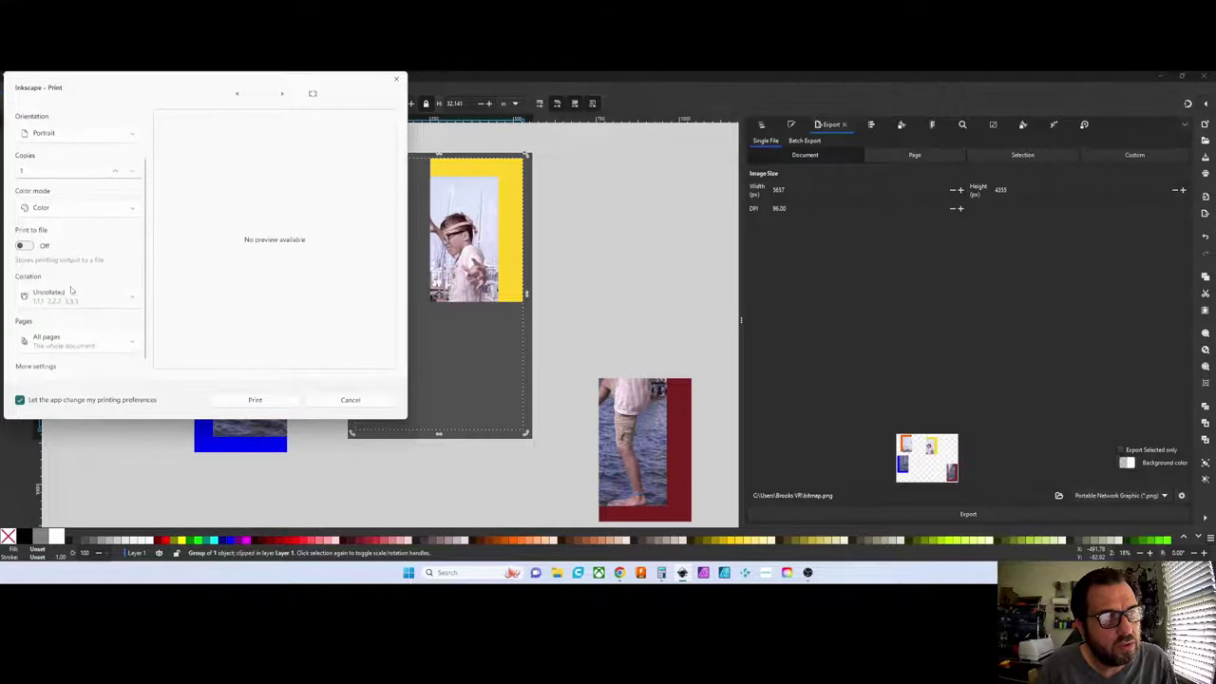
{"action": "left_click", "coordinate": [38, 366]}
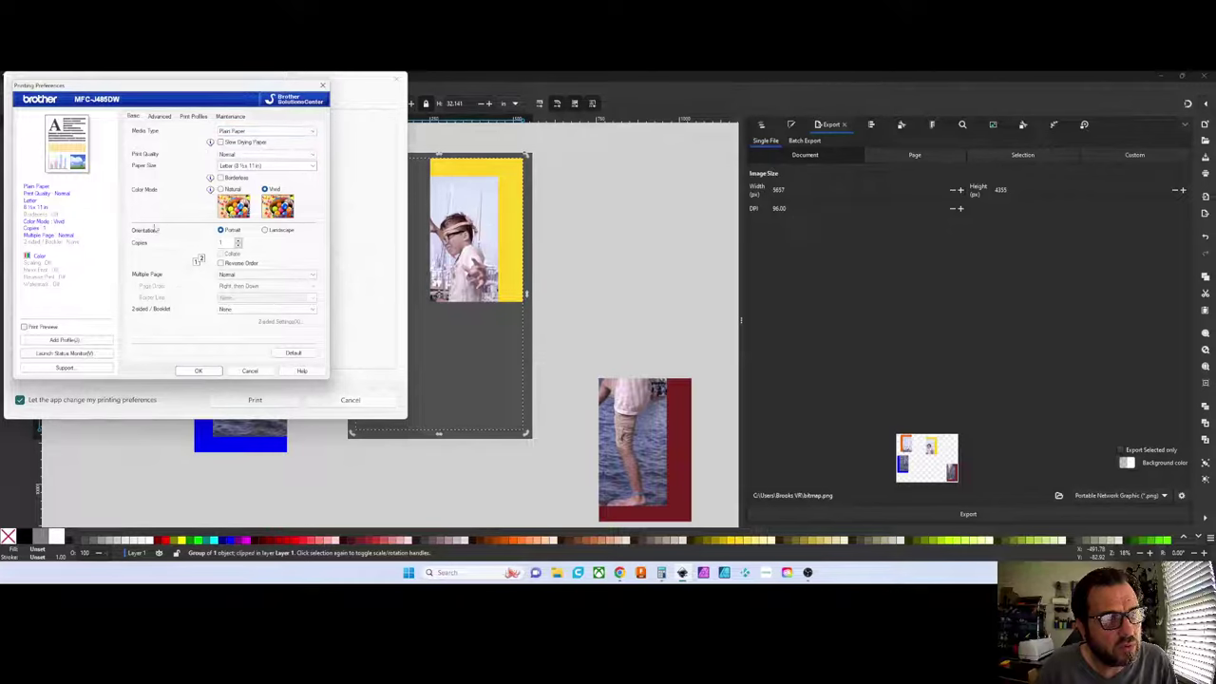
{"action": "left_click", "coordinate": [168, 117]}
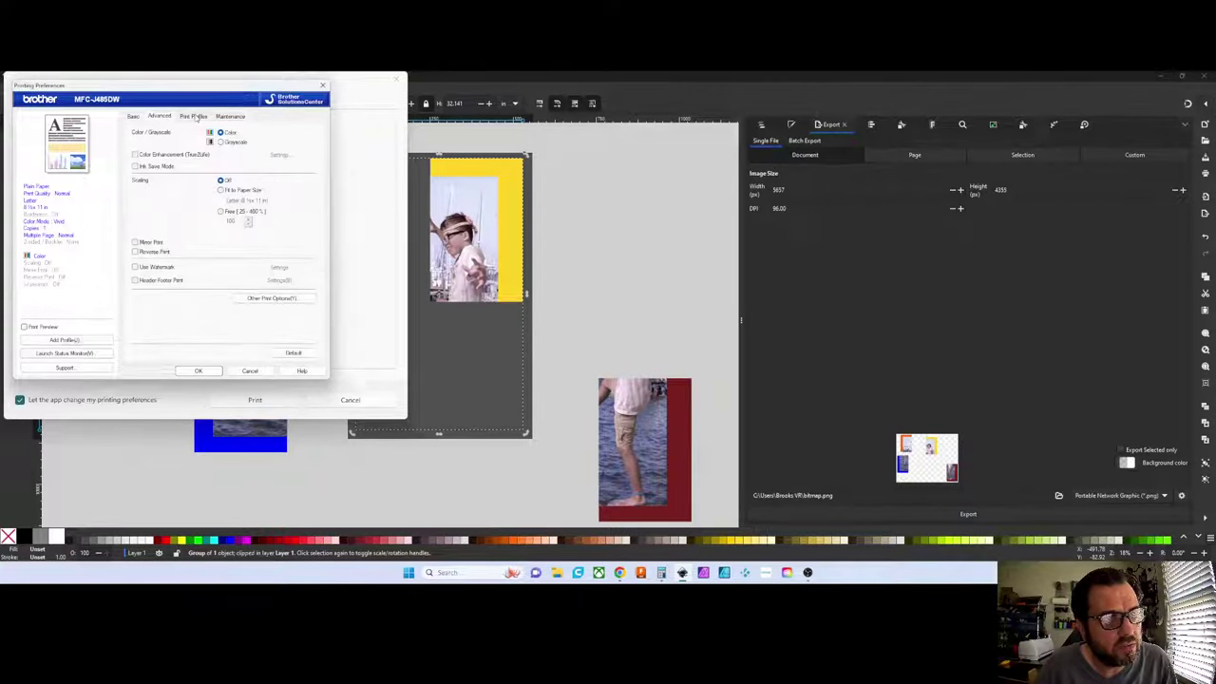
{"action": "left_click", "coordinate": [195, 116]}
{"action": "left_click", "coordinate": [229, 118]}
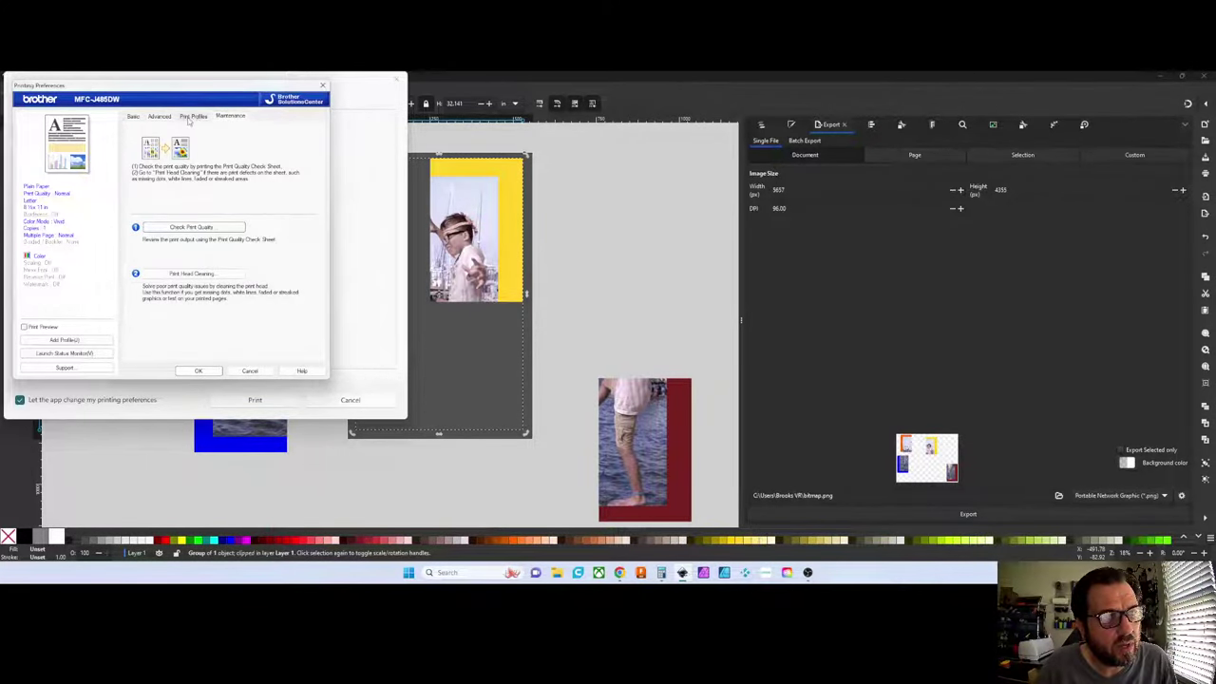
{"action": "left_click", "coordinate": [191, 118]}
{"action": "left_click", "coordinate": [138, 120]}
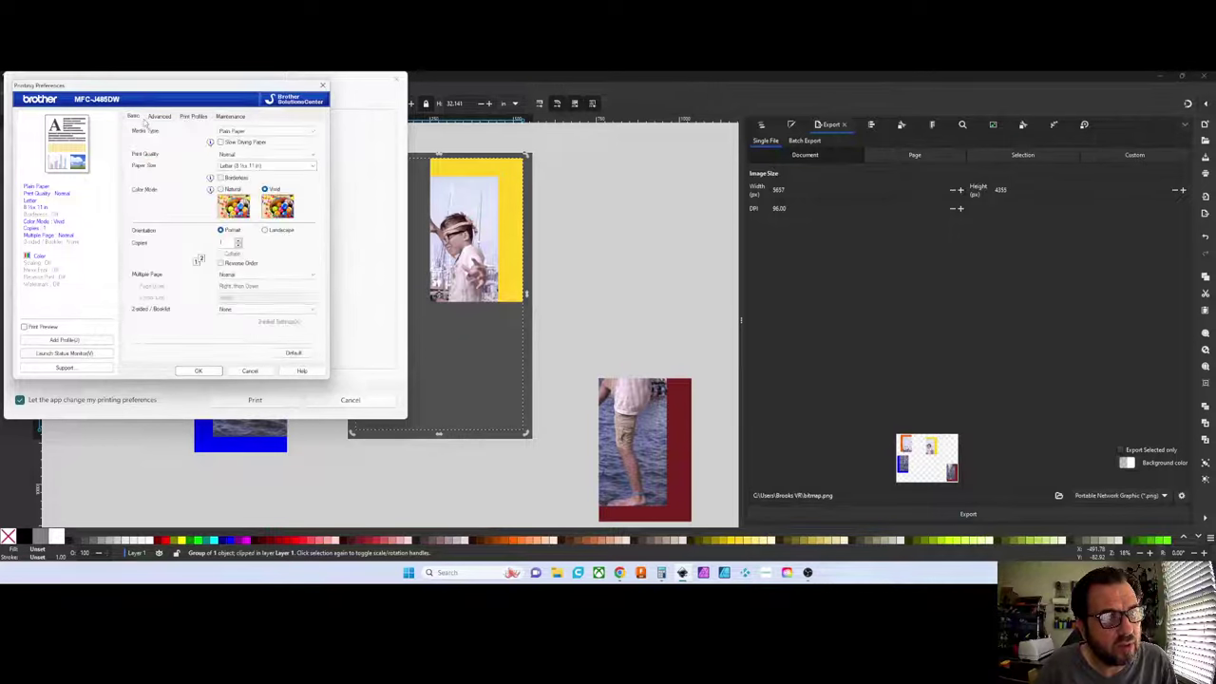
{"action": "left_click", "coordinate": [251, 373]}
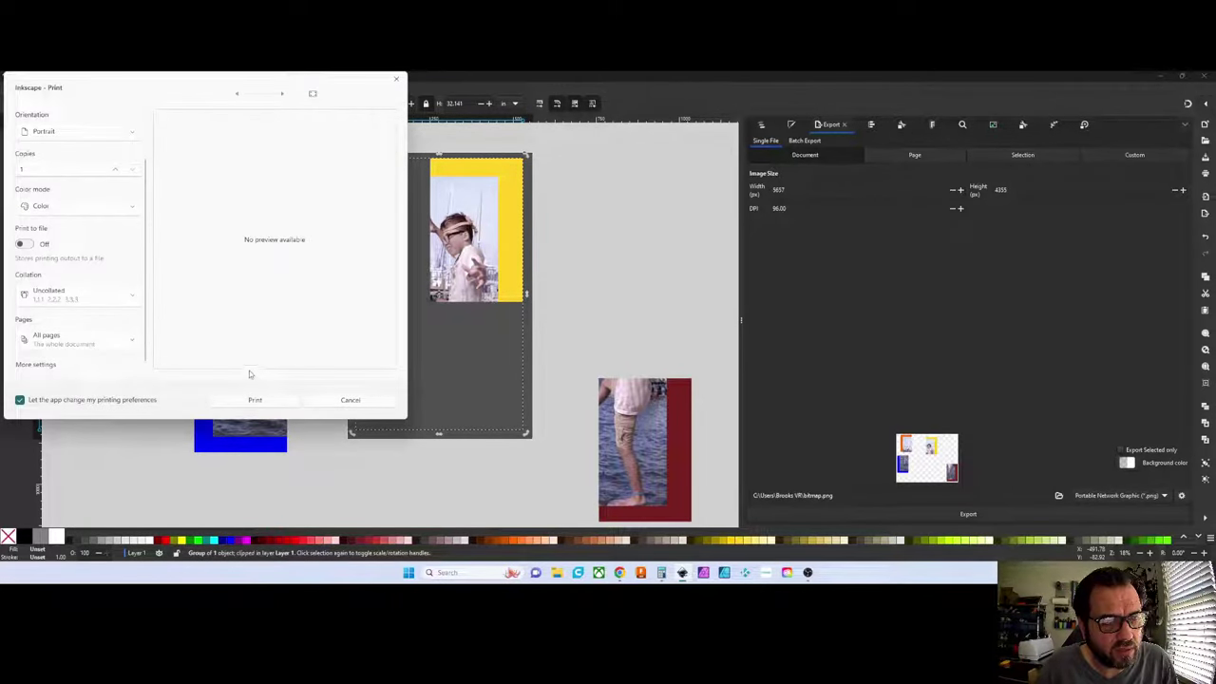
{"action": "left_click", "coordinate": [349, 400]}
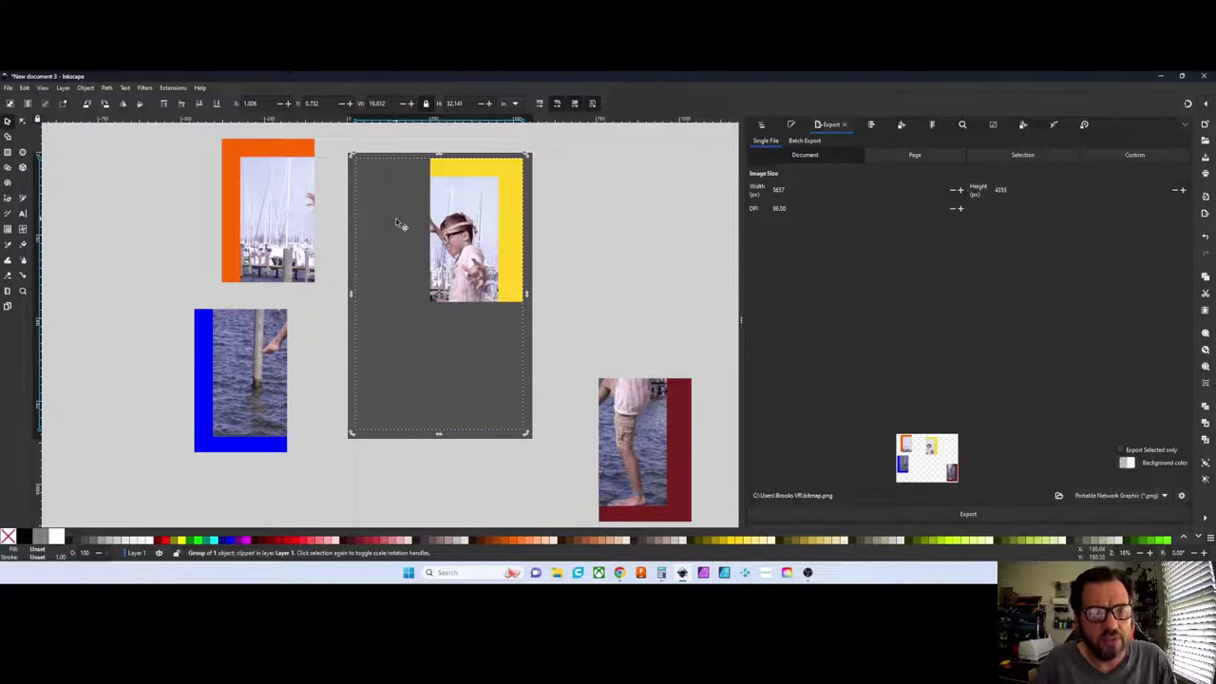
Create a new document and set its page size to 11 in wide by 17 in high
{"action": "left_click", "coordinate": [8, 89]}
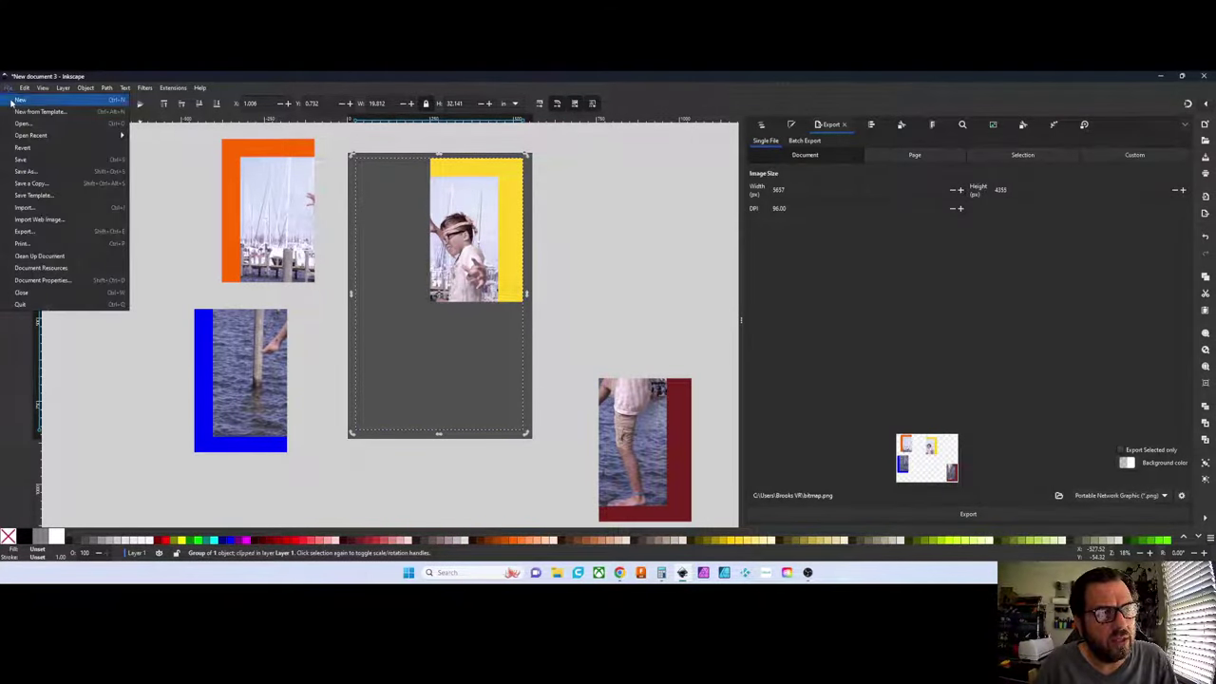
{"action": "left_click", "coordinate": [19, 99]}
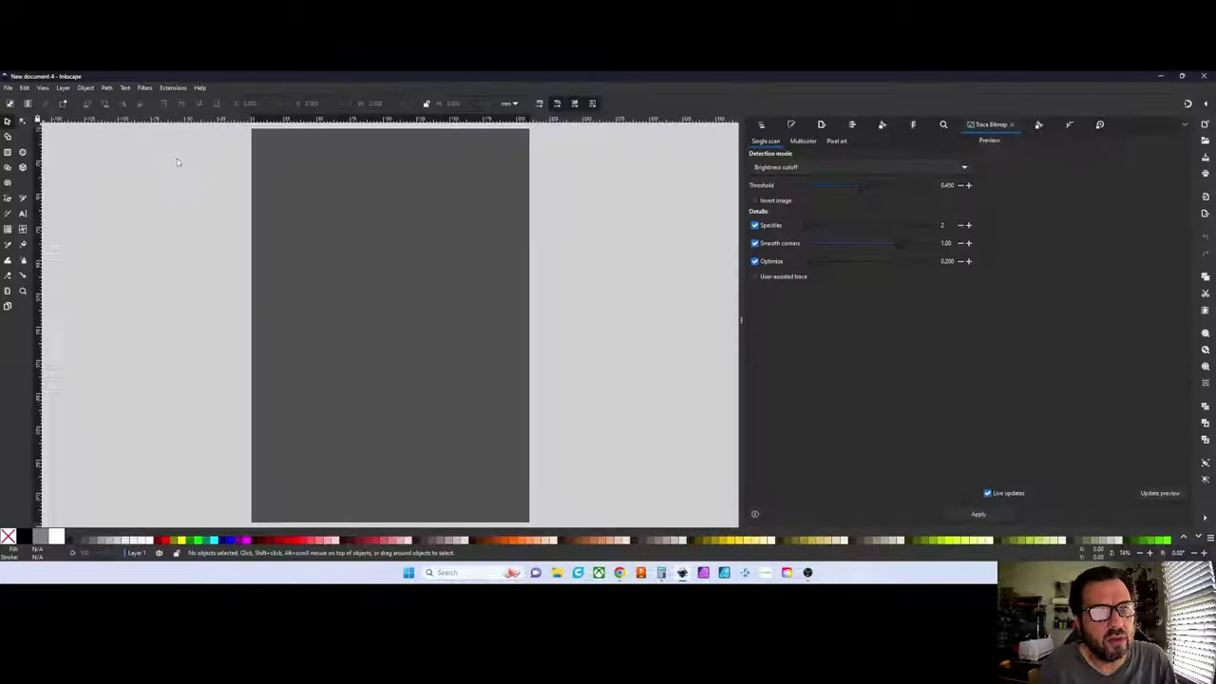
{"action": "left_click", "coordinate": [6, 88]}
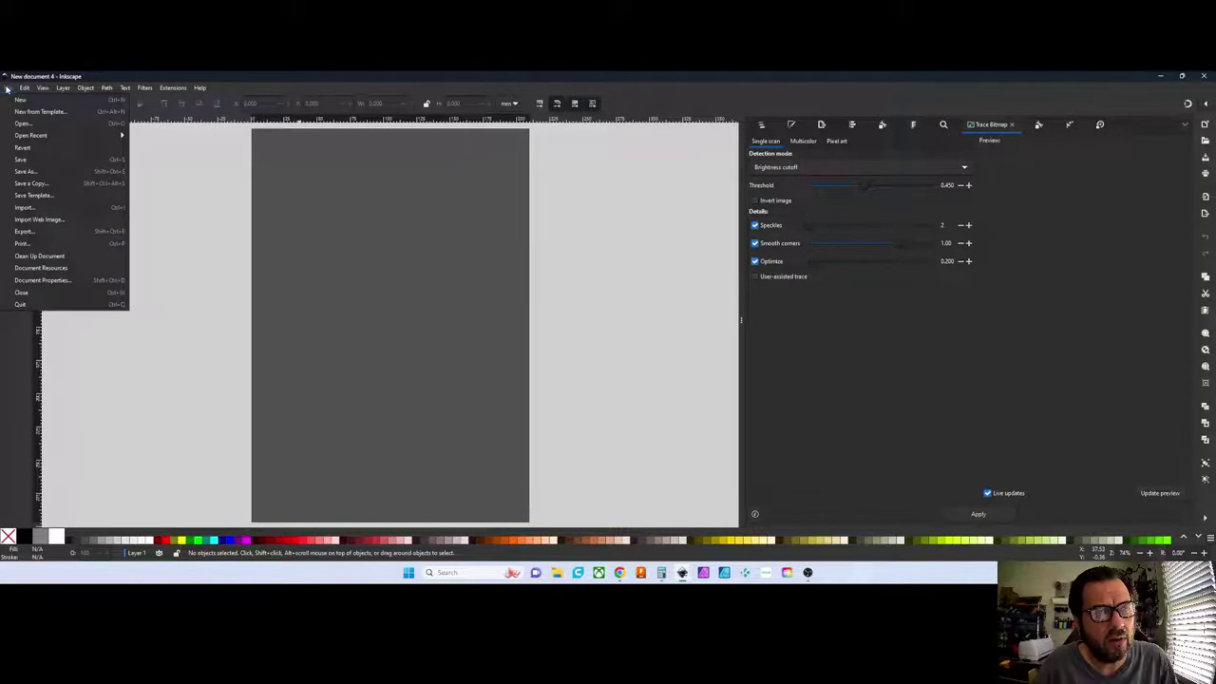
{"action": "left_click", "coordinate": [42, 280]}
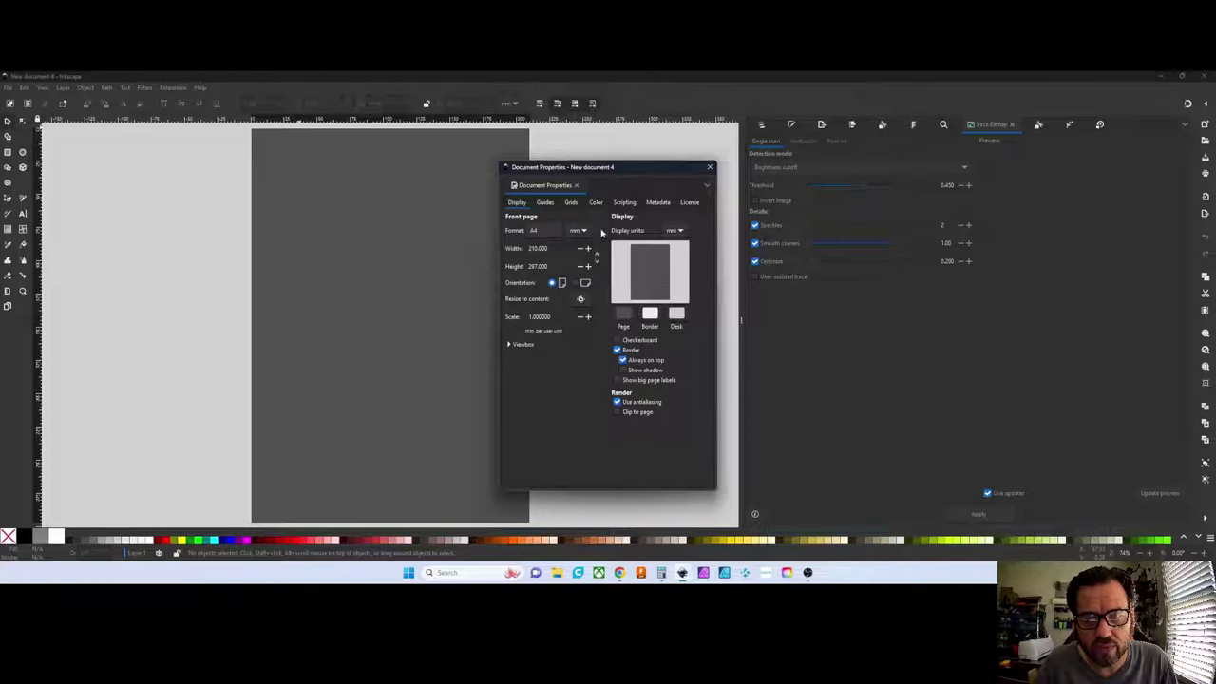
{"action": "left_click", "coordinate": [578, 231]}
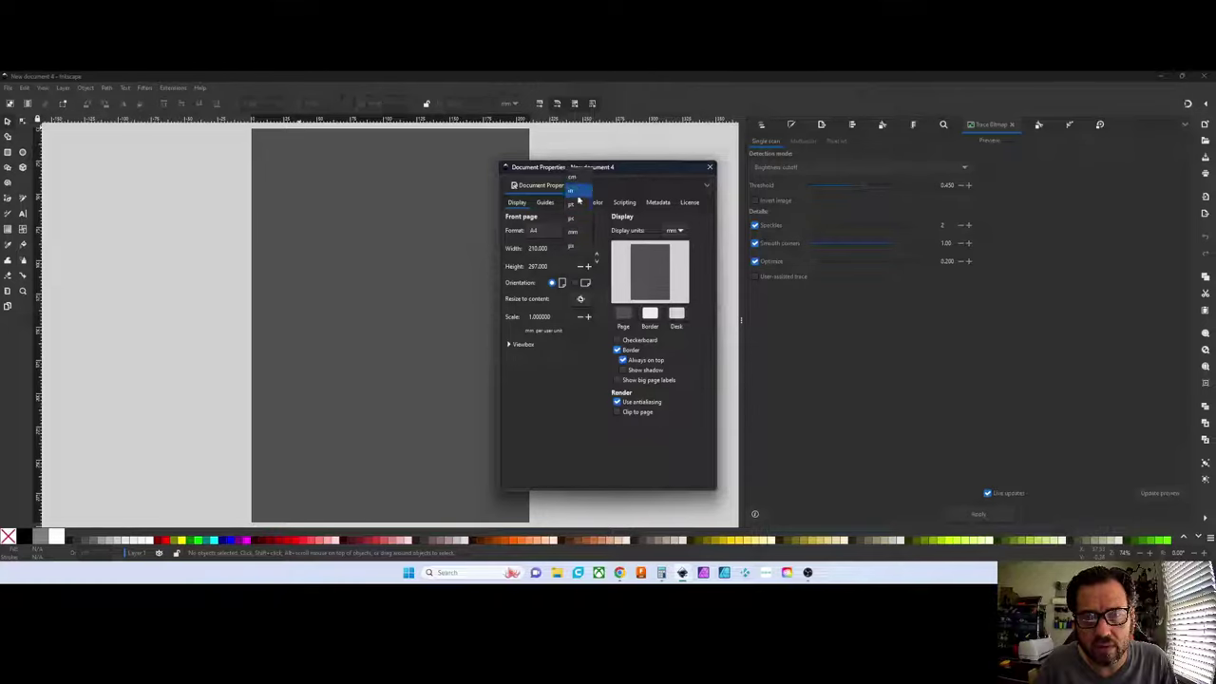
{"action": "left_click", "coordinate": [577, 194]}
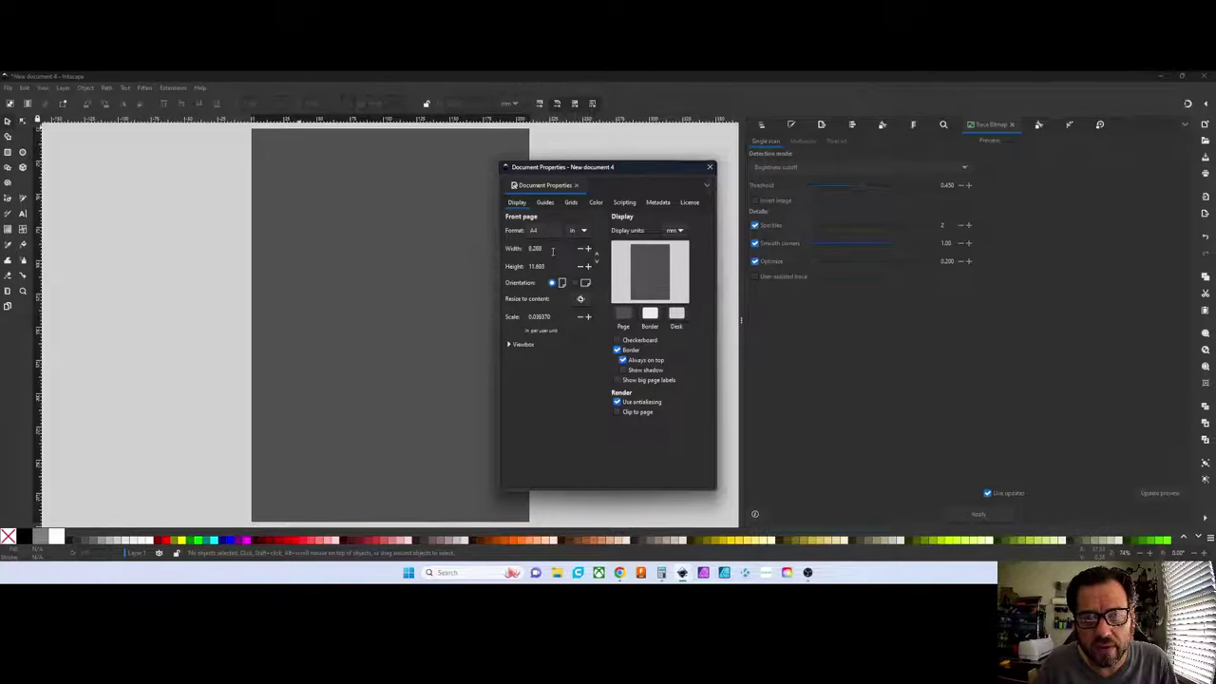
{"action": "triple_click", "coordinate": [538, 252]}
{"action": "type", "text": "11"}
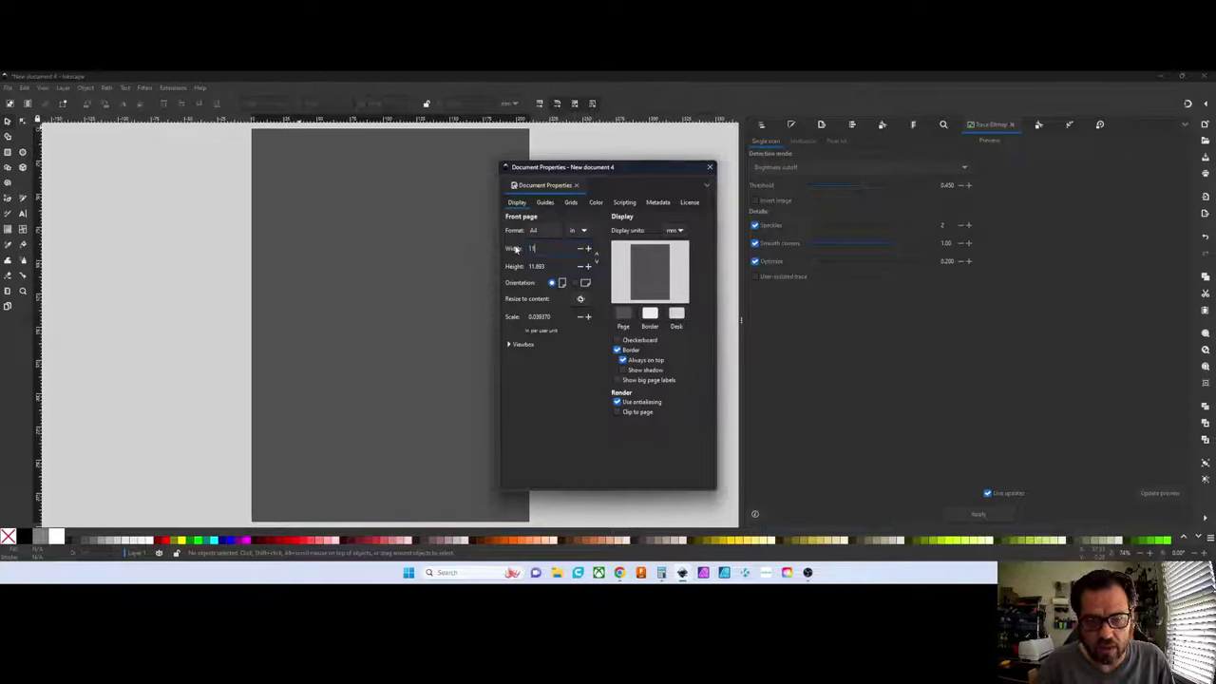
{"action": "key", "text": "Tab"}
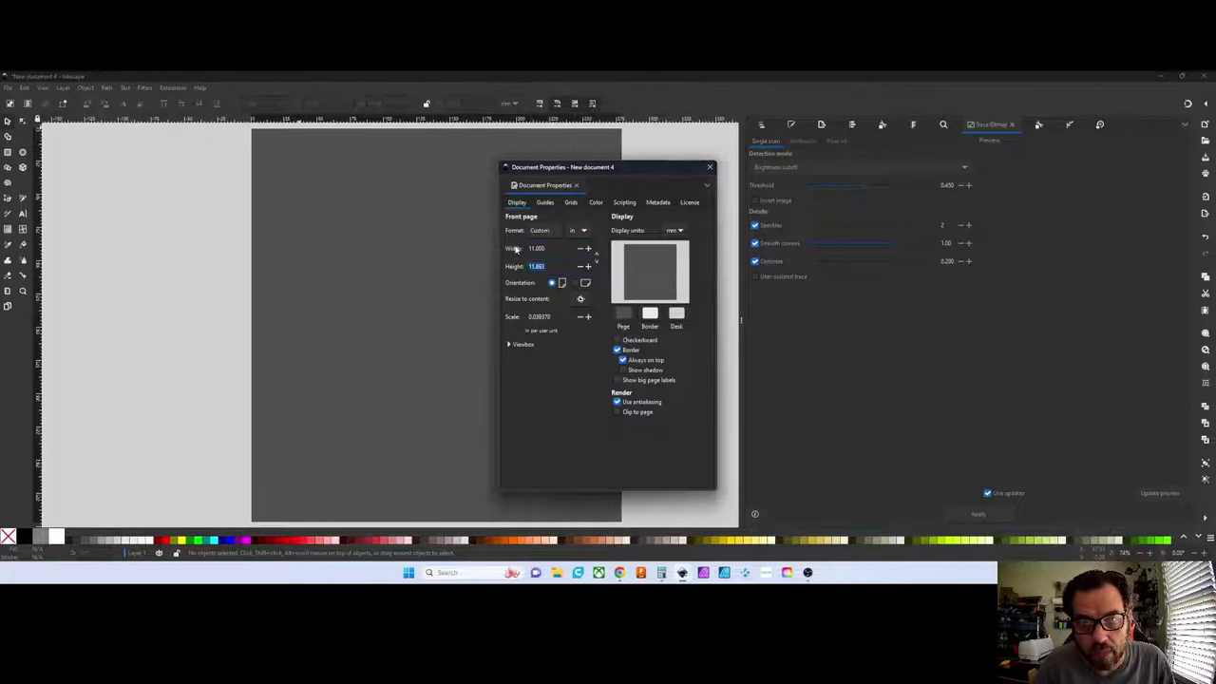
{"action": "type", "text": "17"}
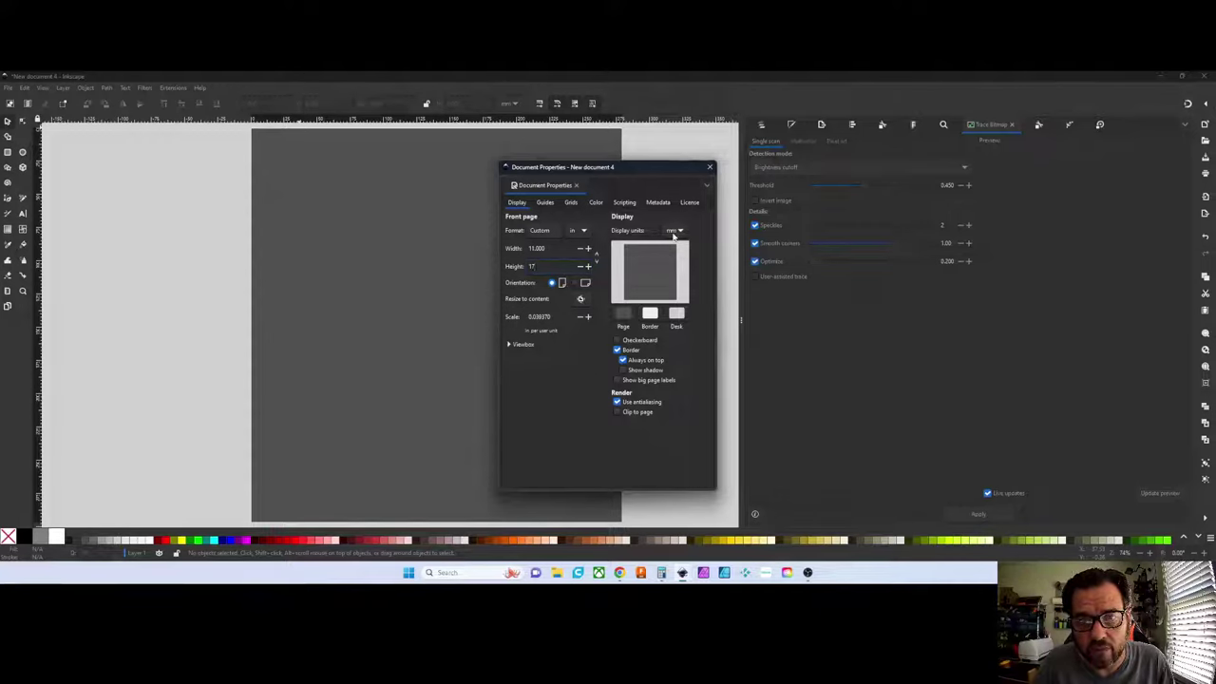
Set the new document's display units to inches and close its properties
{"action": "left_click", "coordinate": [673, 232]}
{"action": "left_click", "coordinate": [681, 199]}
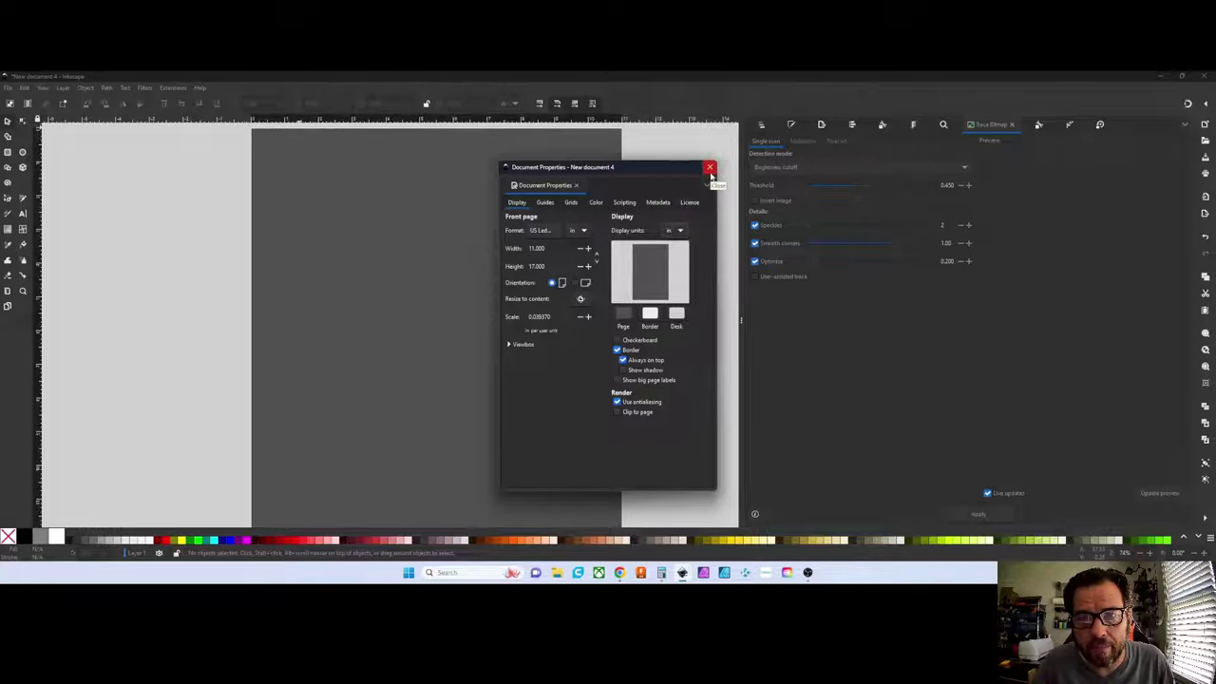
{"action": "left_click", "coordinate": [710, 171]}
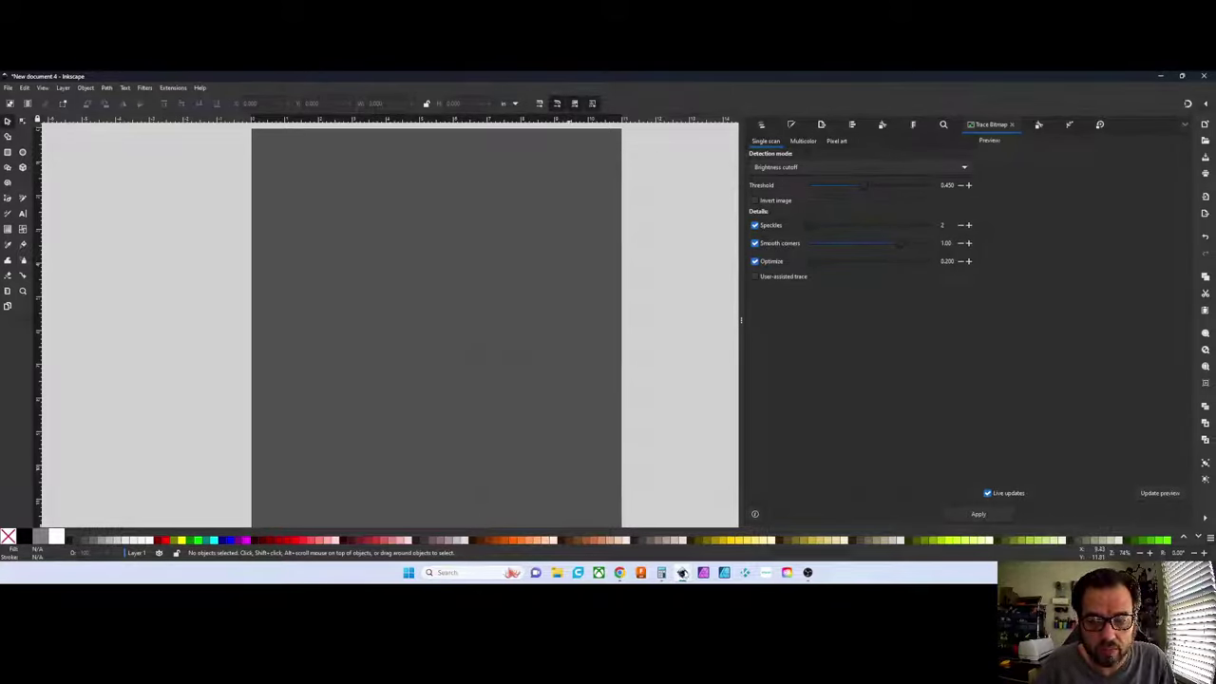
Copy the upper right clip group from New document 3 and paste it into the new 11 × 17 in document
{"action": "mouse_move", "coordinate": [682, 574]}
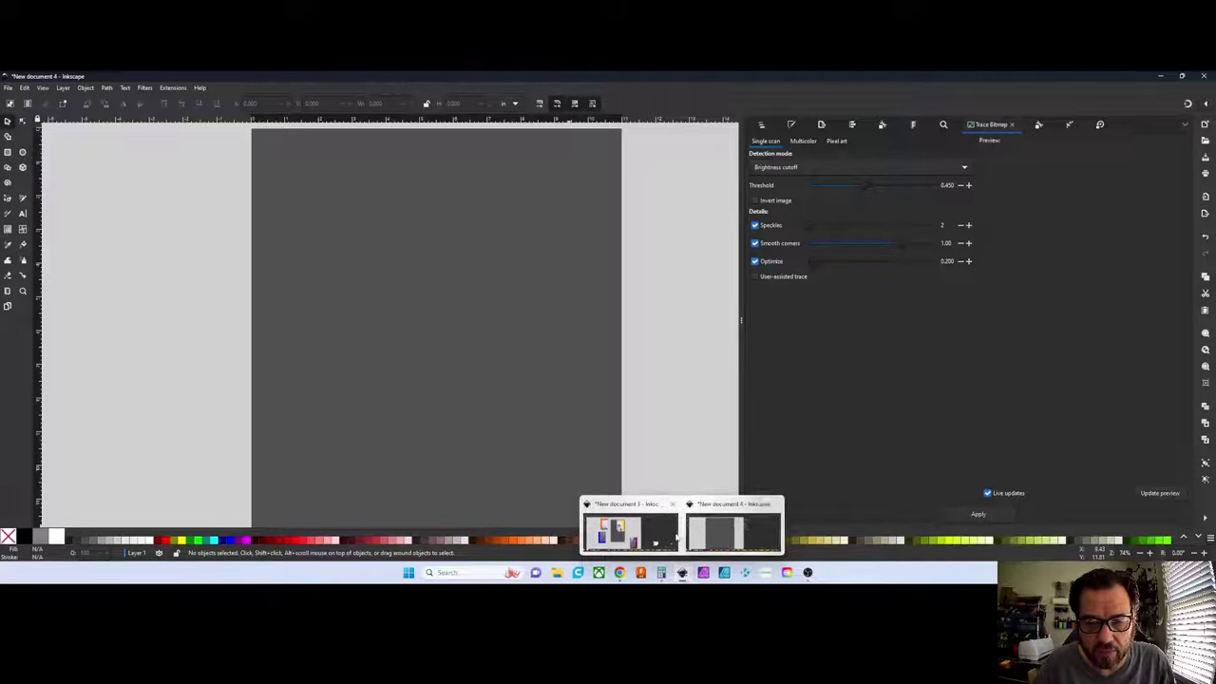
{"action": "left_click", "coordinate": [649, 537]}
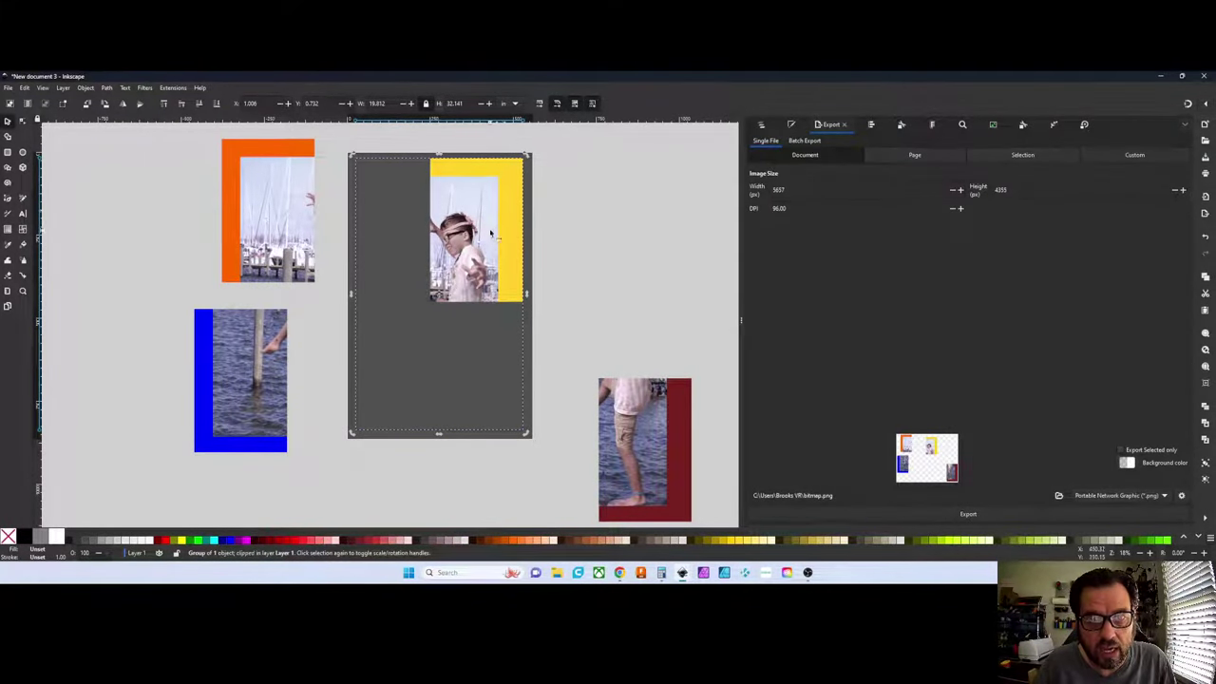
{"action": "left_click", "coordinate": [763, 125]}
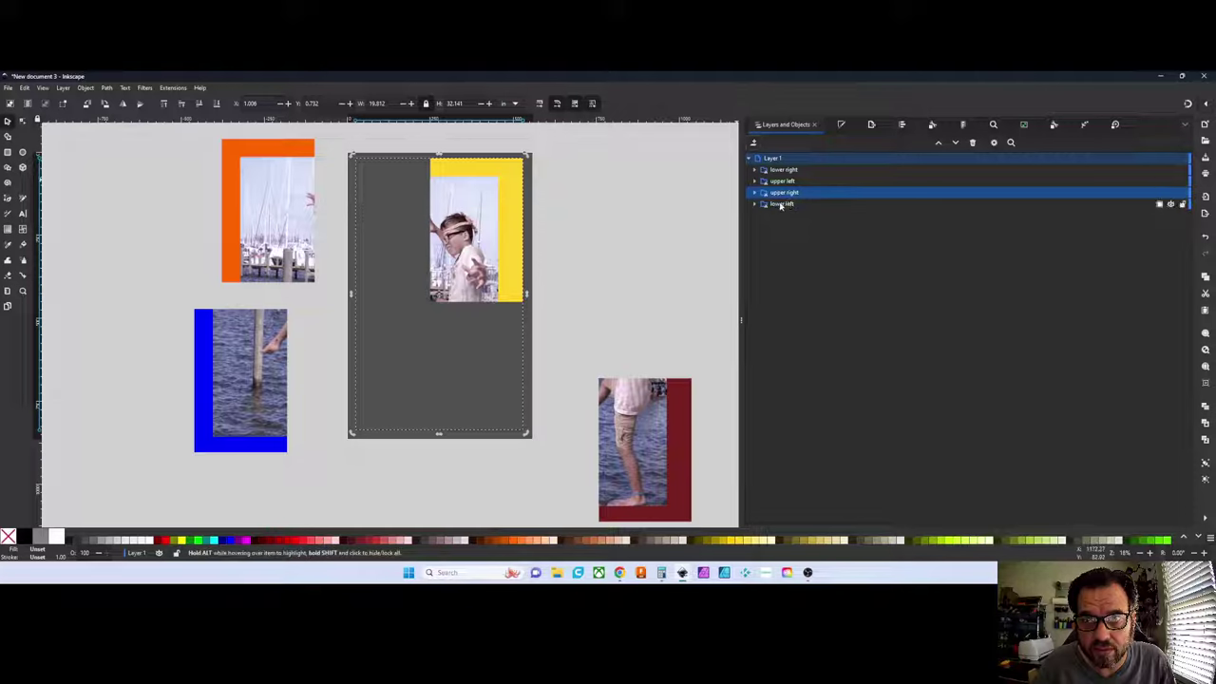
{"action": "right_click", "coordinate": [475, 226]}
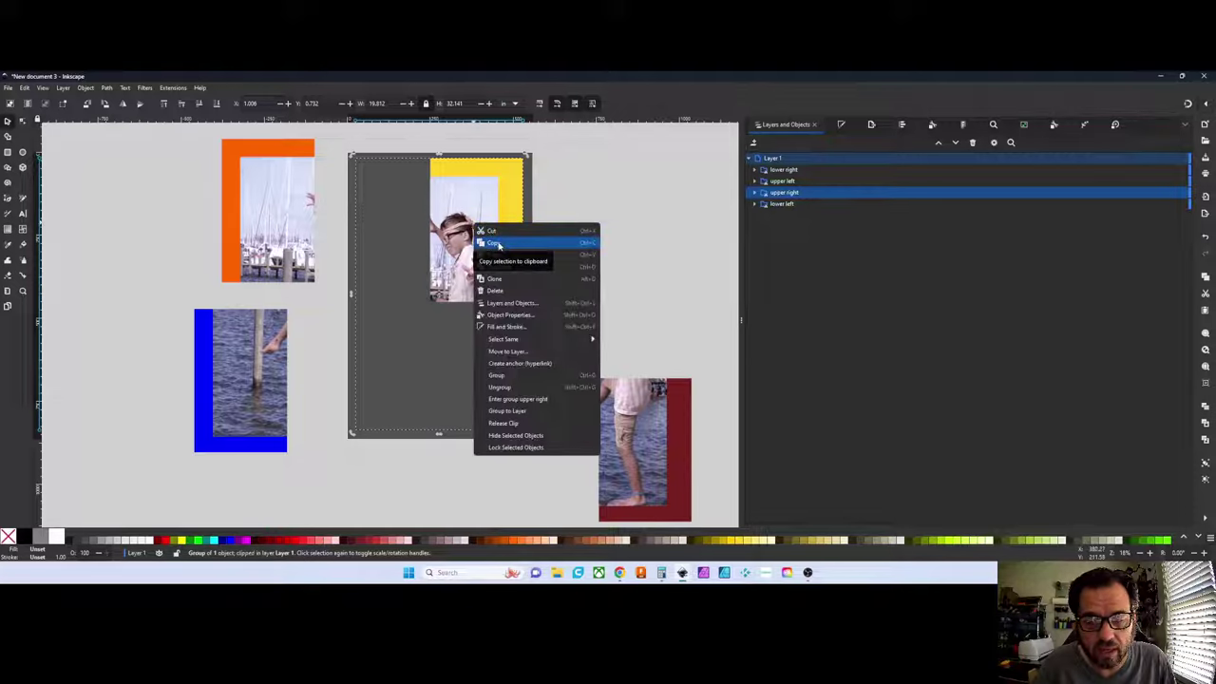
{"action": "left_click", "coordinate": [495, 243]}
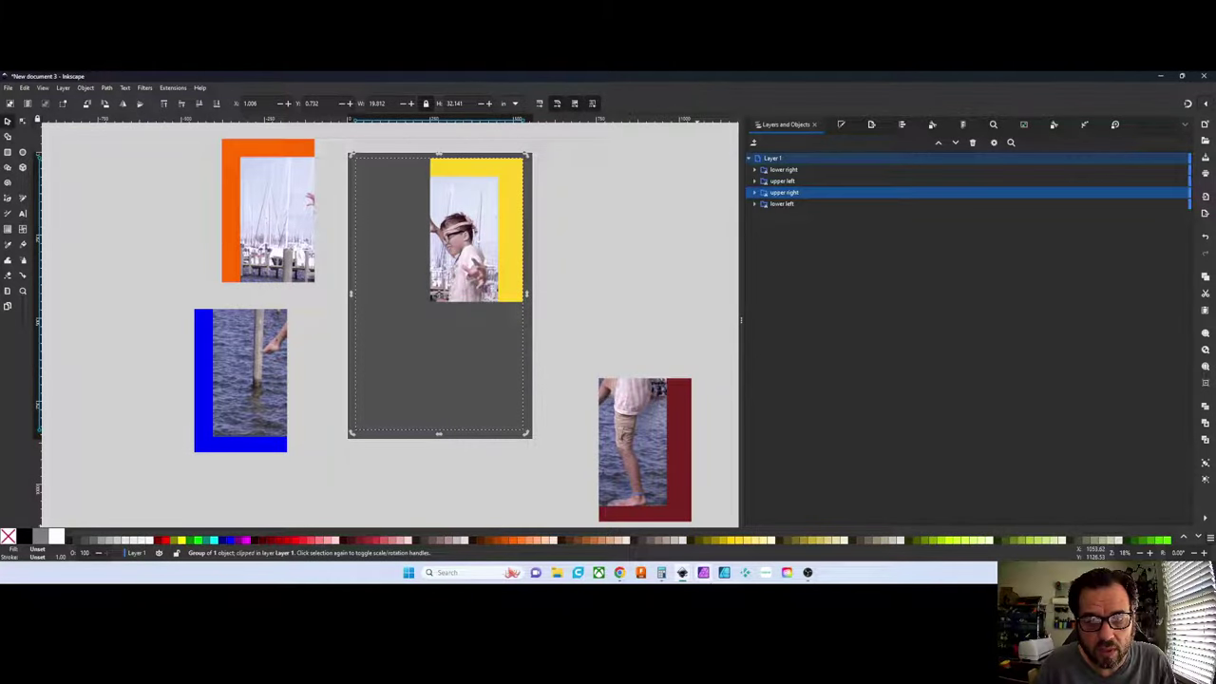
{"action": "left_click", "coordinate": [708, 535]}
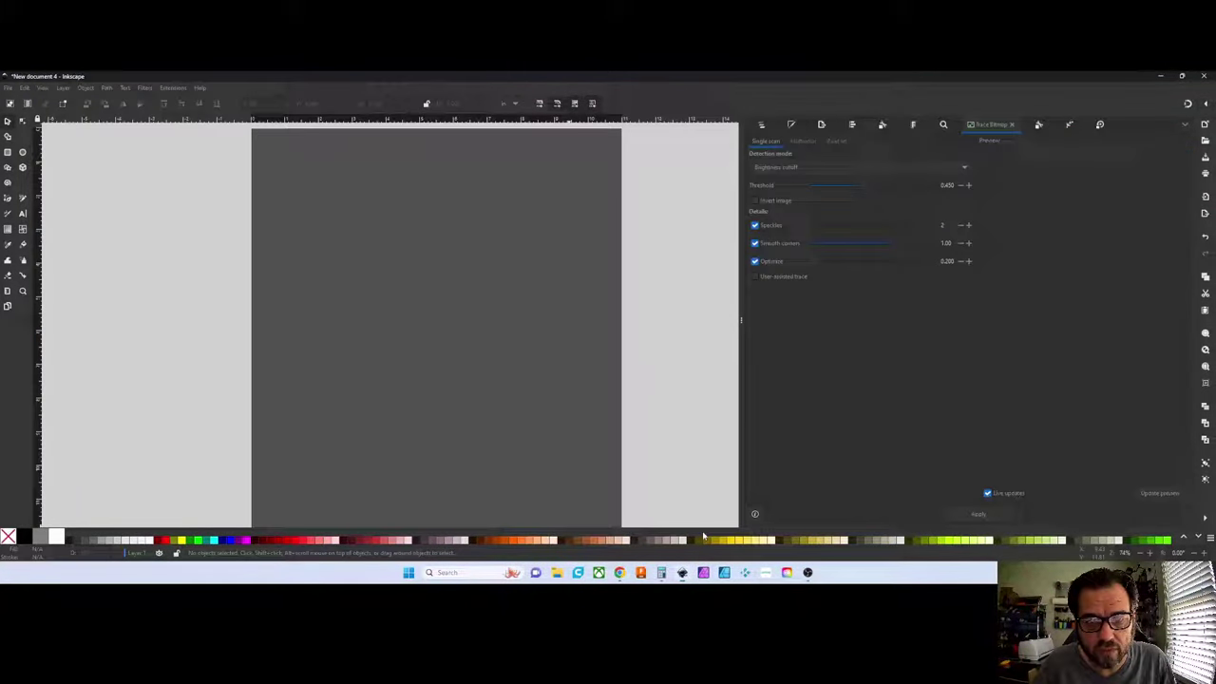
{"action": "left_click", "coordinate": [24, 87]}
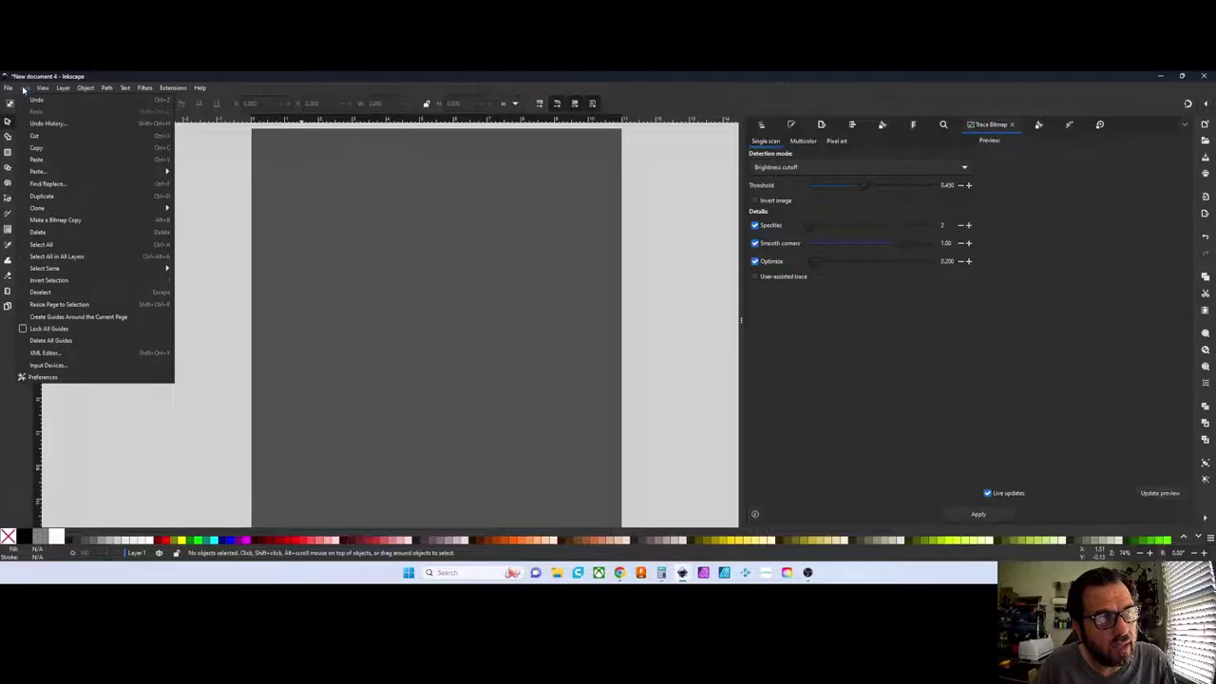
{"action": "left_click", "coordinate": [43, 160]}
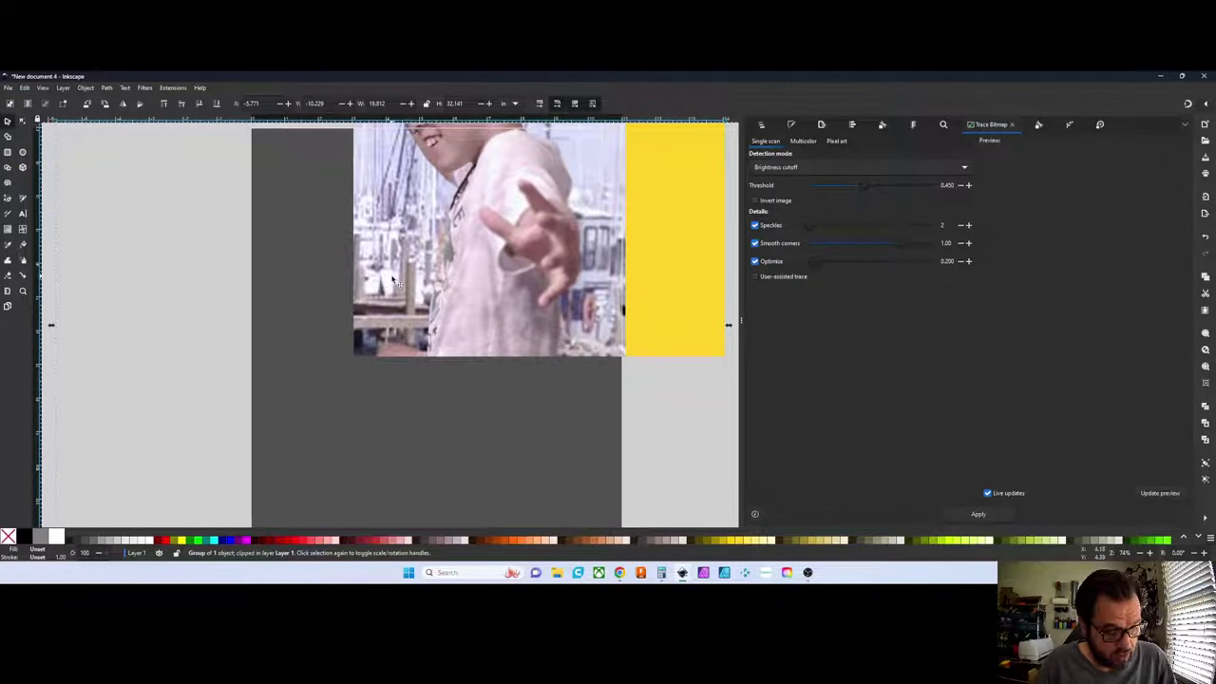
Move the pasted upper right group over the page, to about X -7.5 in and Y -1.2 in, and show the document's object list
{"action": "scroll", "coordinate": [512, 304], "scroll_direction": "down", "scroll_amount": 4, "text": "ctrl"}
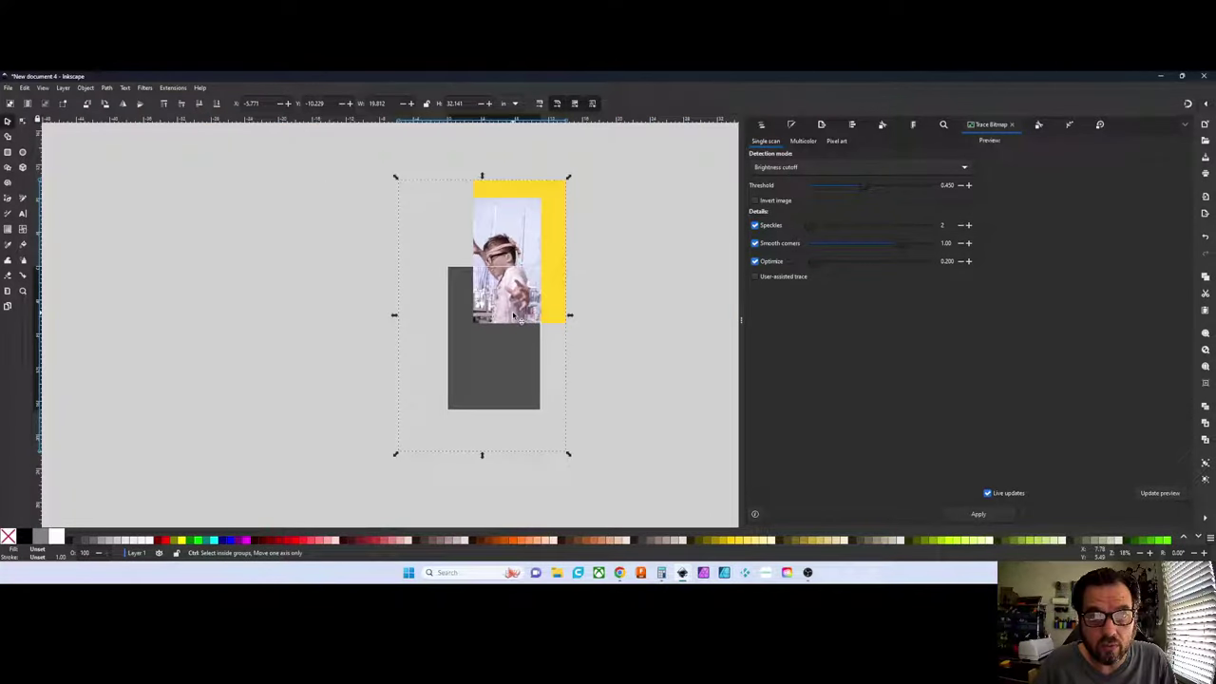
{"action": "left_click_drag", "start_coordinate": [511, 298], "coordinate": [500, 379]}
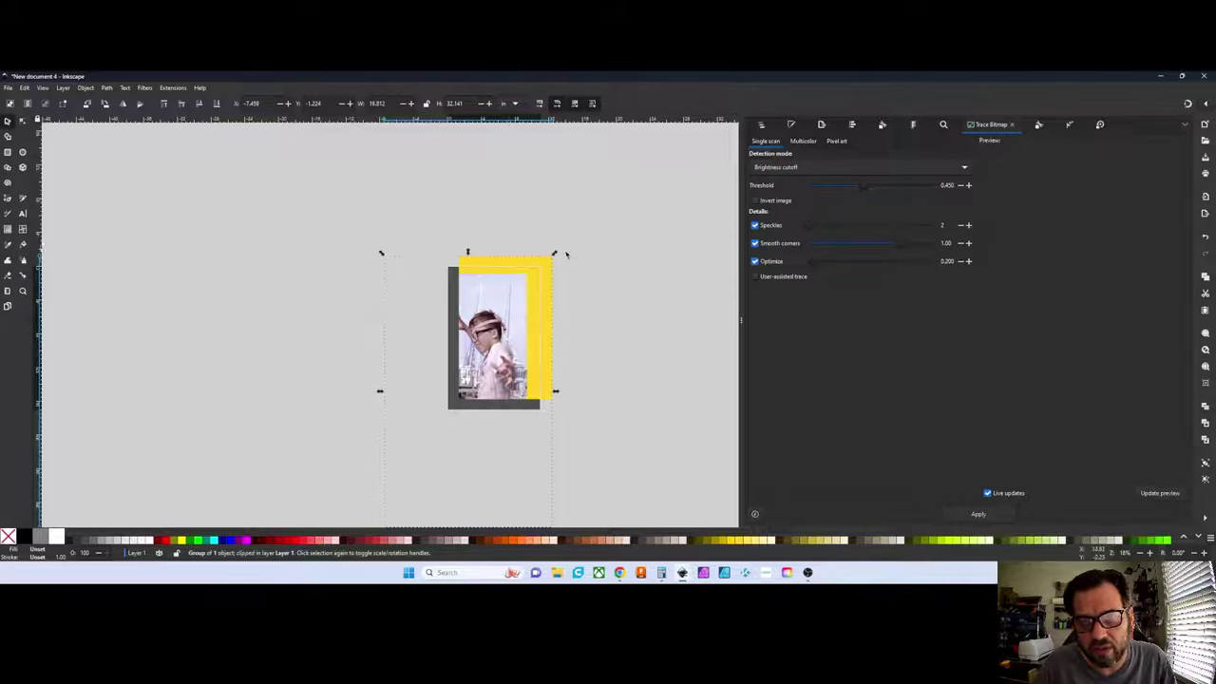
{"action": "left_click", "coordinate": [761, 126]}
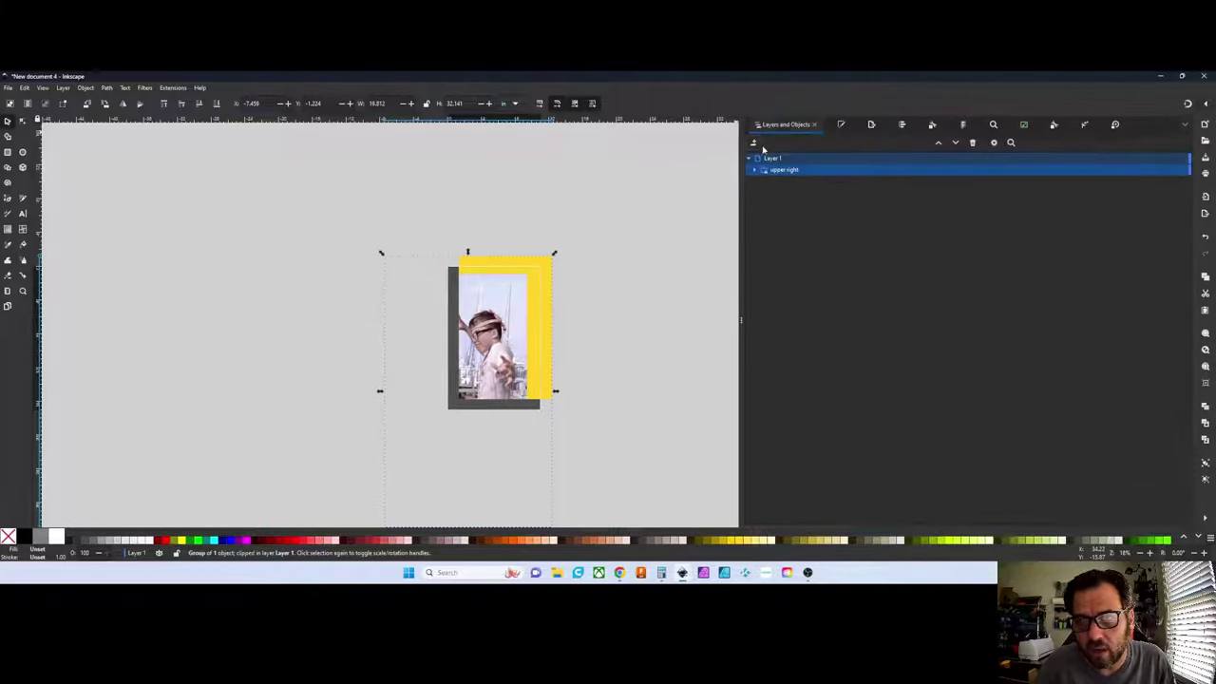
Try no fill and several swatch colours on the upper right group's border, ending with a muted olive, and check the available palettes
{"action": "left_click", "coordinate": [7, 537]}
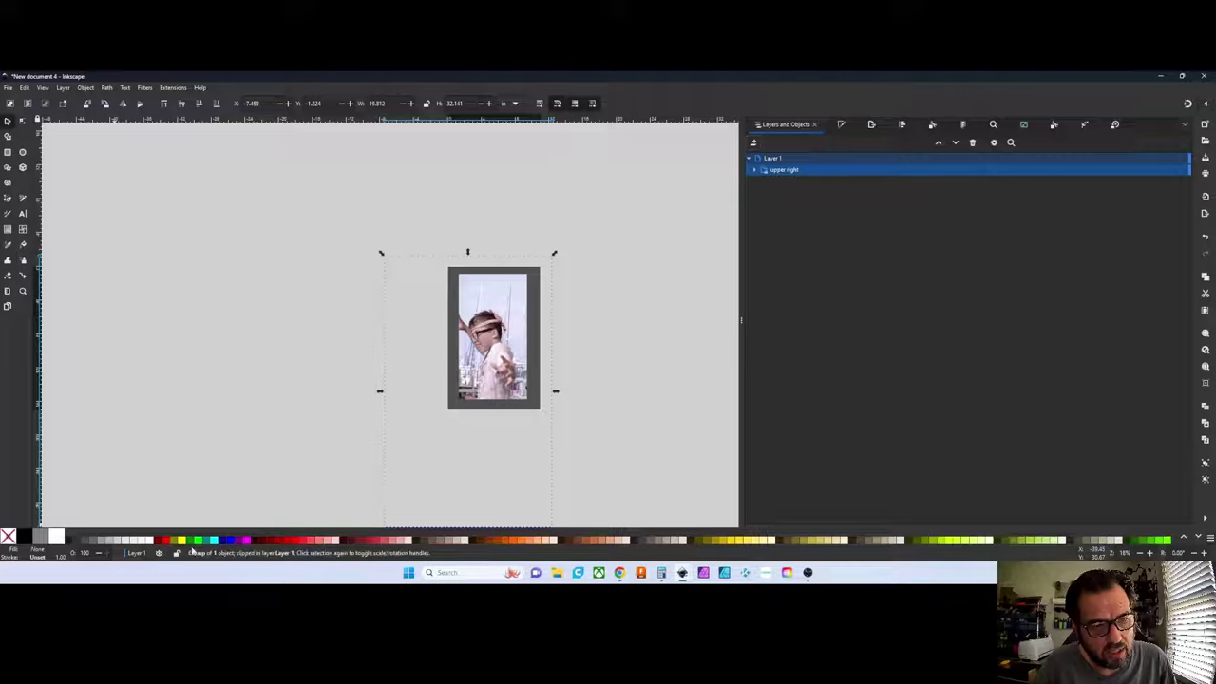
{"action": "left_click", "coordinate": [514, 540]}
{"action": "left_click", "coordinate": [685, 542]}
{"action": "left_click", "coordinate": [746, 543]}
{"action": "left_click", "coordinate": [808, 543]}
{"action": "left_click", "coordinate": [811, 541]}
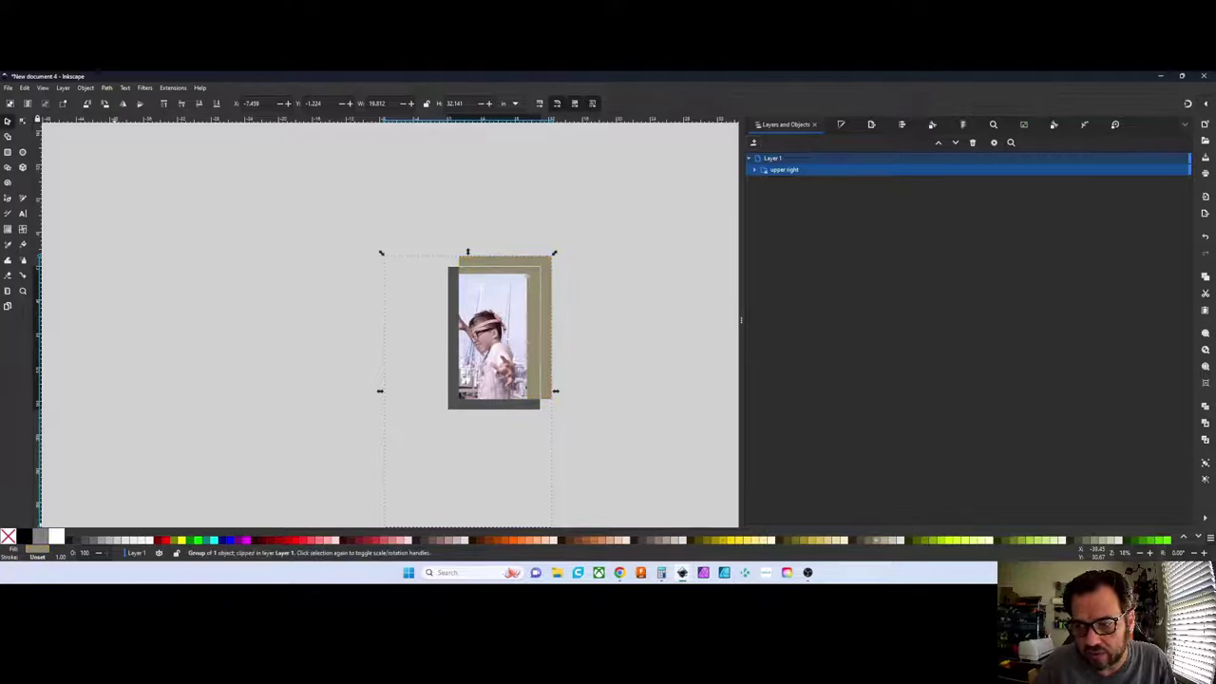
{"action": "left_click", "coordinate": [1211, 539]}
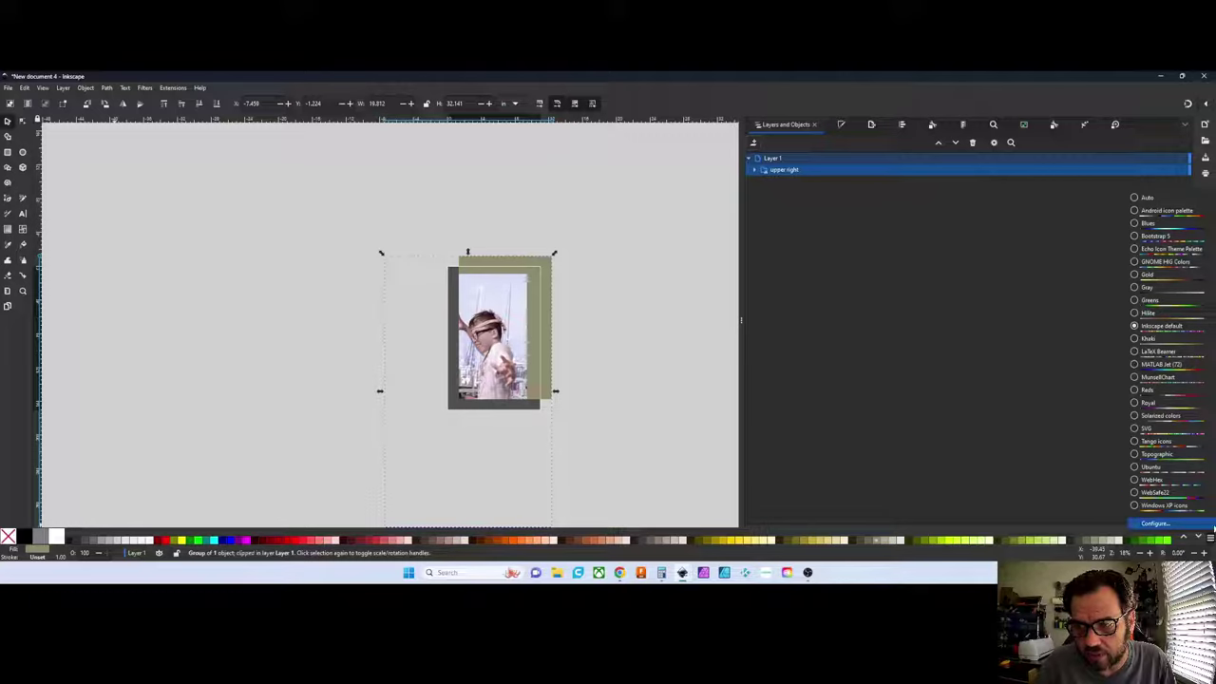
{"action": "left_click", "coordinate": [989, 434]}
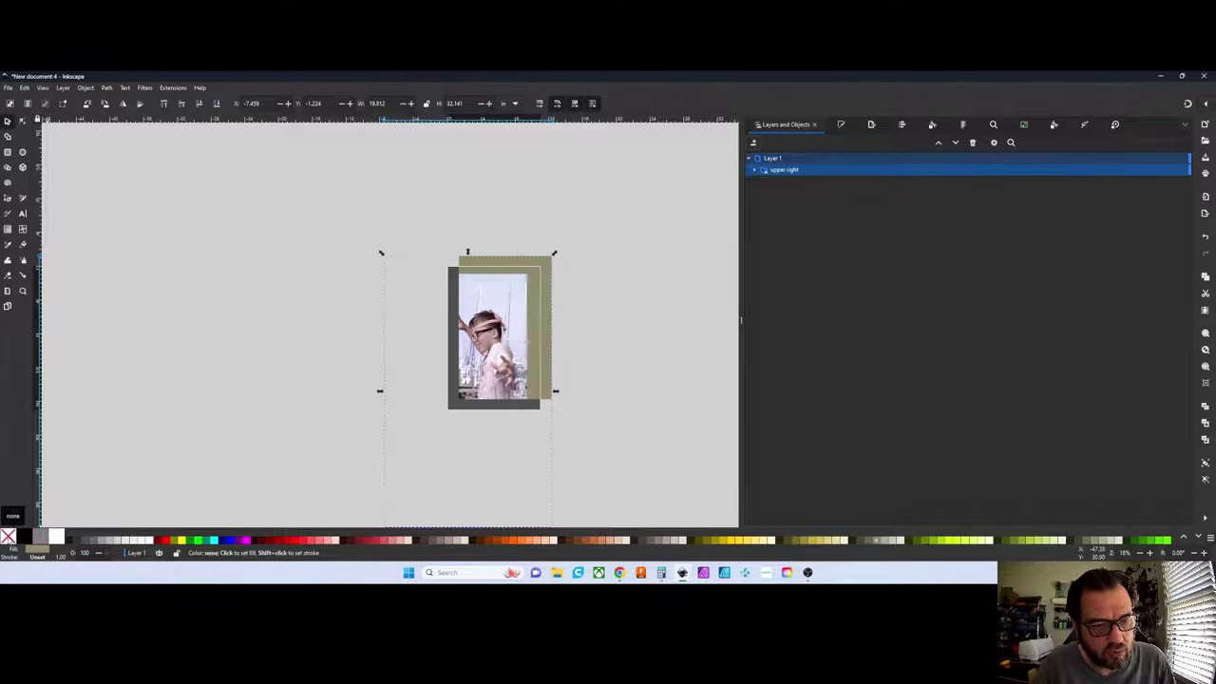
Remove the fill from the upper right group's border and nudge the group to about X -7.3 in and Y -1.1 in
{"action": "left_click", "coordinate": [9, 536]}
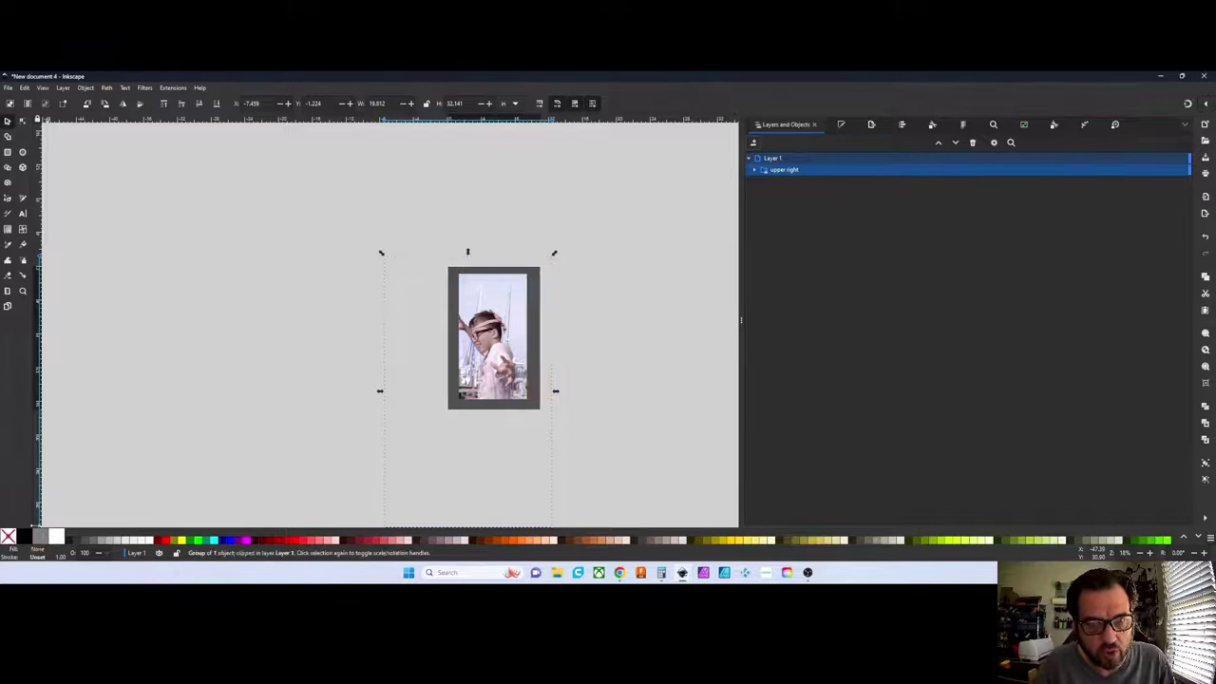
{"action": "left_click", "coordinate": [618, 334]}
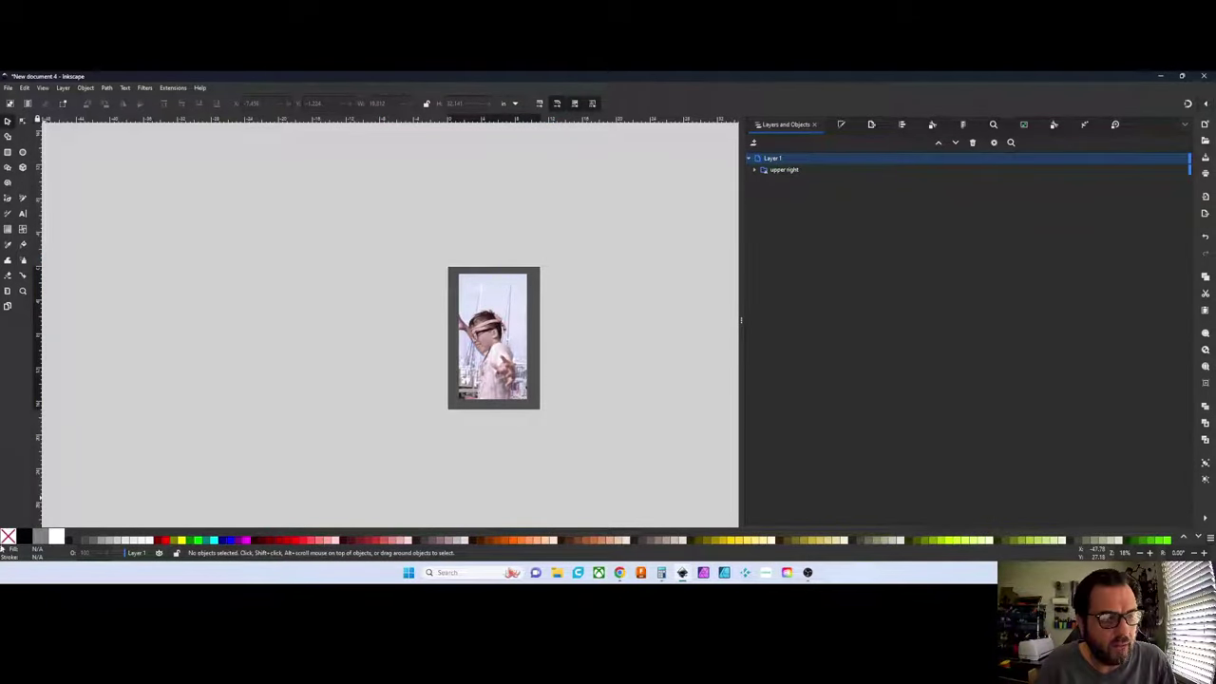
{"action": "left_click", "coordinate": [509, 329]}
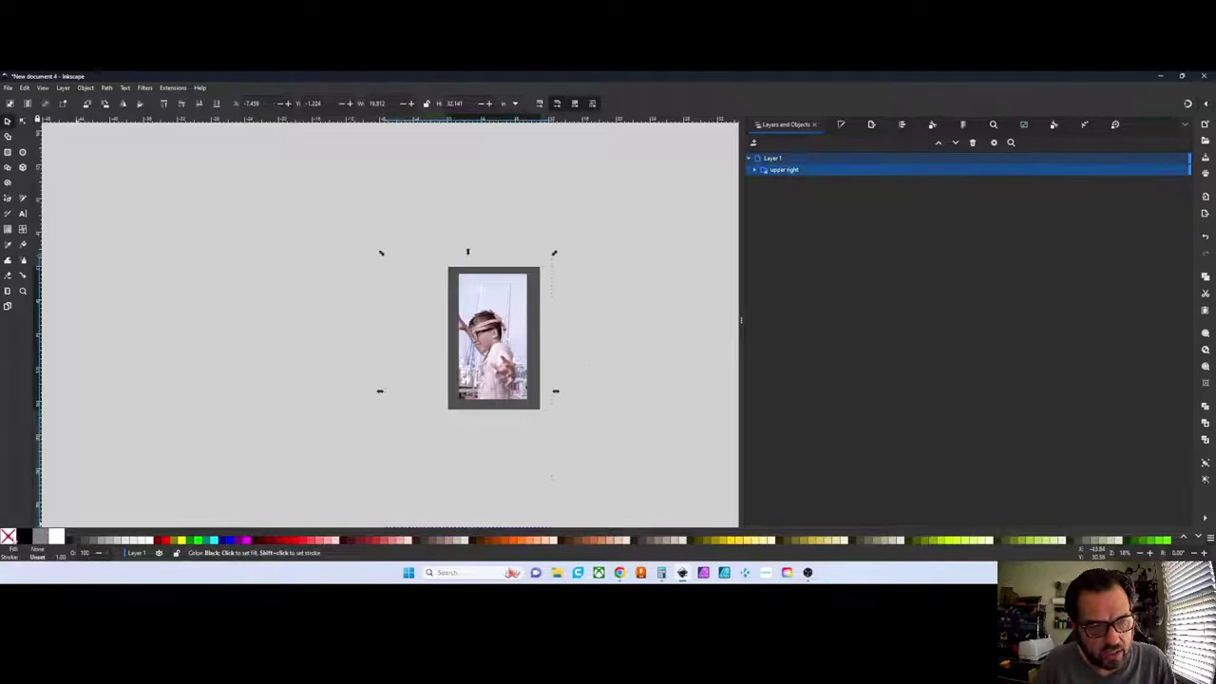
{"action": "left_click", "coordinate": [640, 306]}
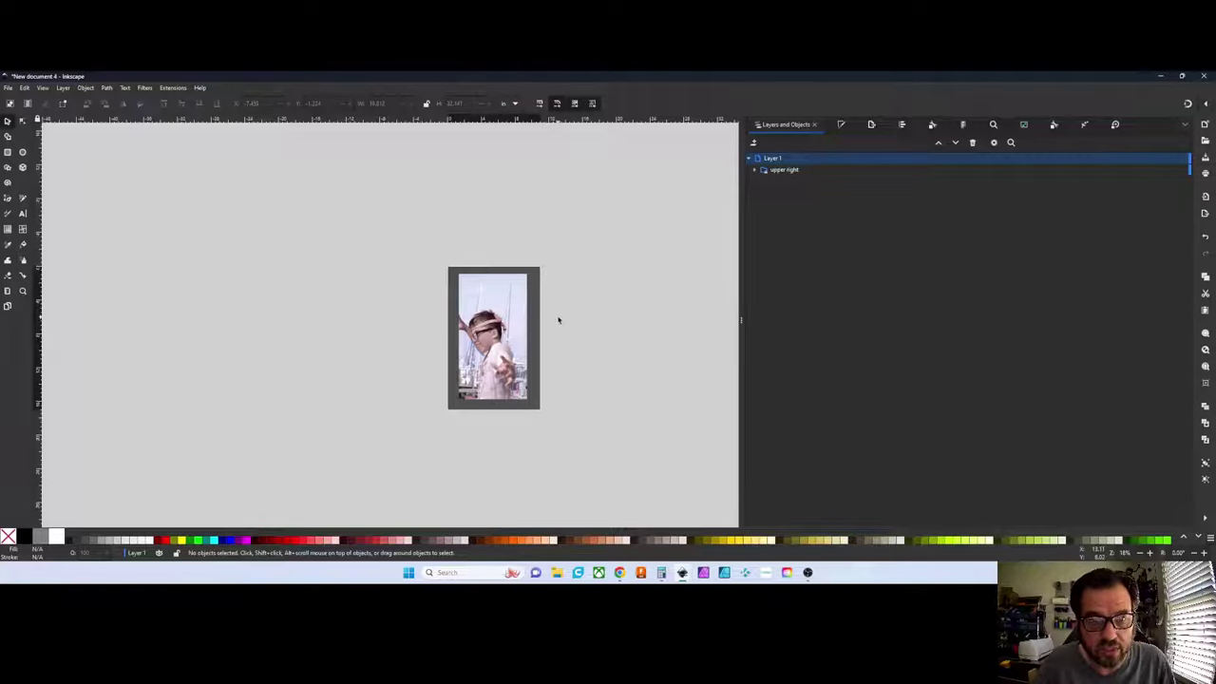
{"action": "scroll", "coordinate": [559, 320], "scroll_direction": "up", "scroll_amount": 2}
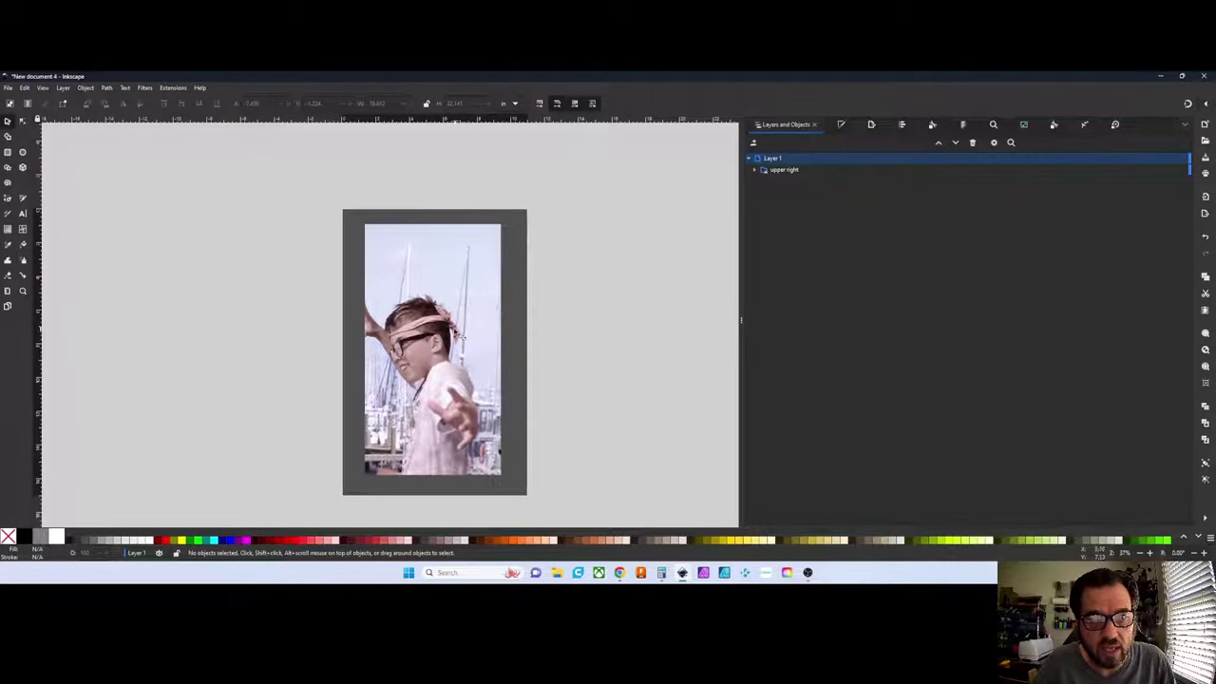
{"action": "mouse_move", "coordinate": [458, 333]}
{"action": "left_mouse_down"}
{"action": "mouse_move", "coordinate": [474, 338]}
{"action": "mouse_move", "coordinate": [439, 359]}
{"action": "mouse_move", "coordinate": [458, 338]}
{"action": "left_mouse_up"}
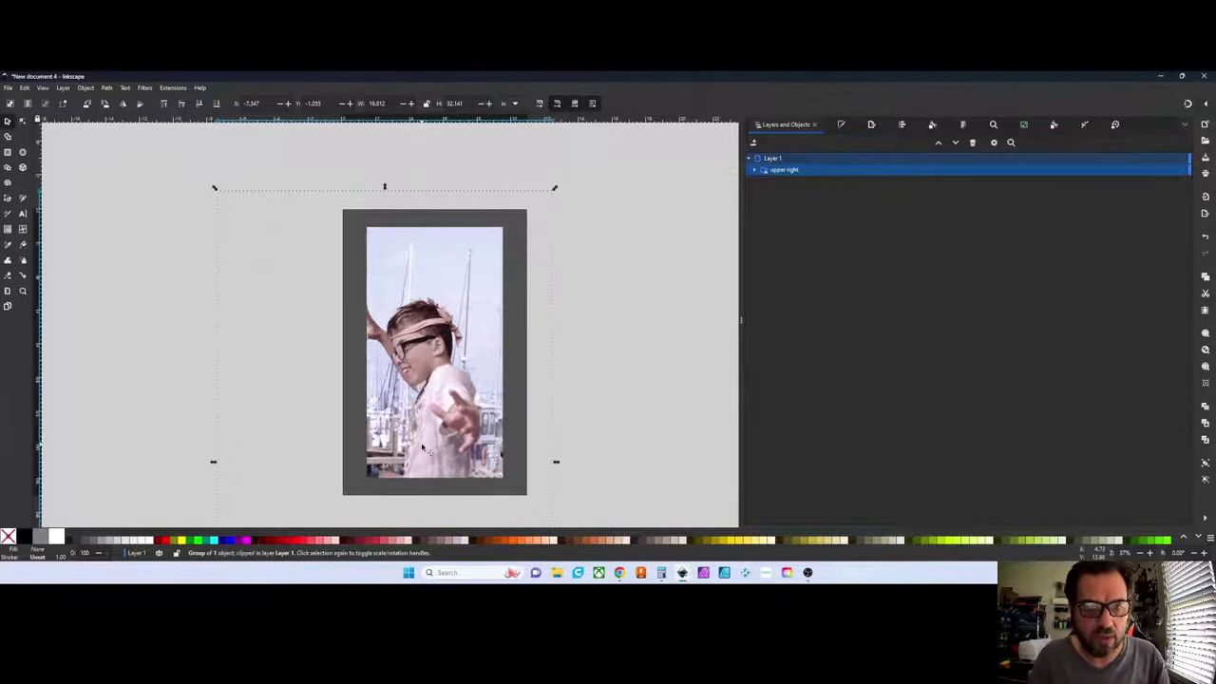
Check the placed section on its page, view the print settings for the document, and cancel without printing
{"action": "scroll", "coordinate": [435, 444], "scroll_direction": "up", "scroll_amount": 1}
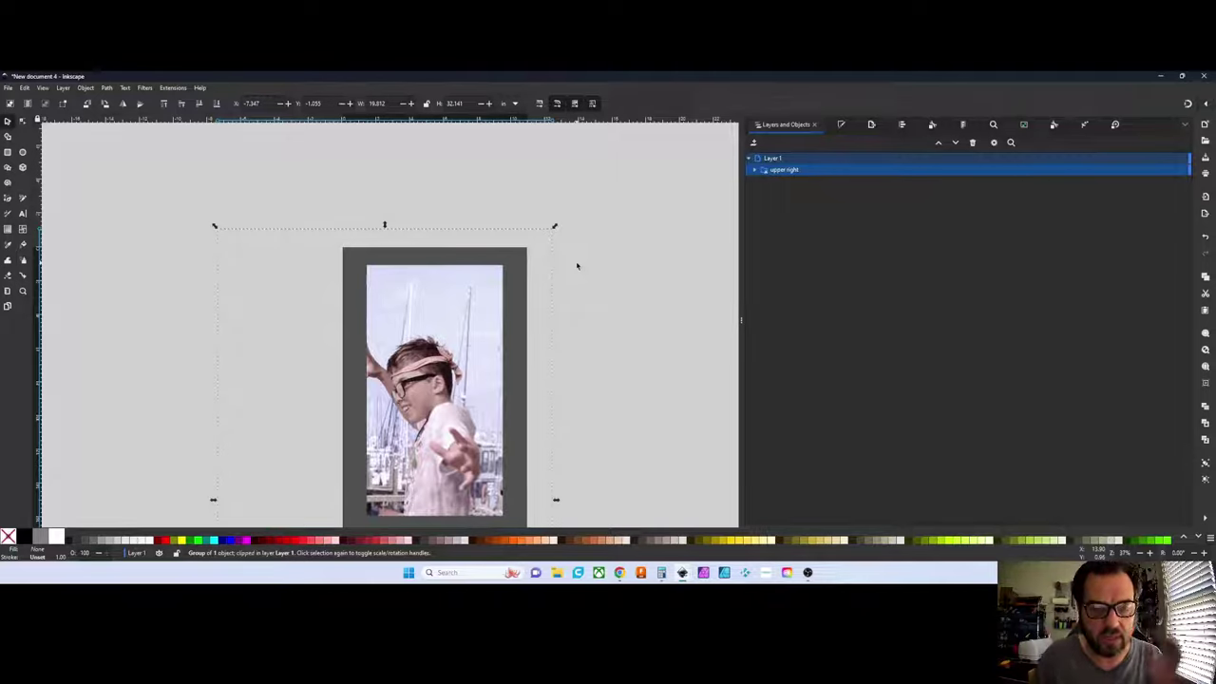
{"action": "scroll", "coordinate": [591, 265], "scroll_direction": "down", "scroll_amount": 1}
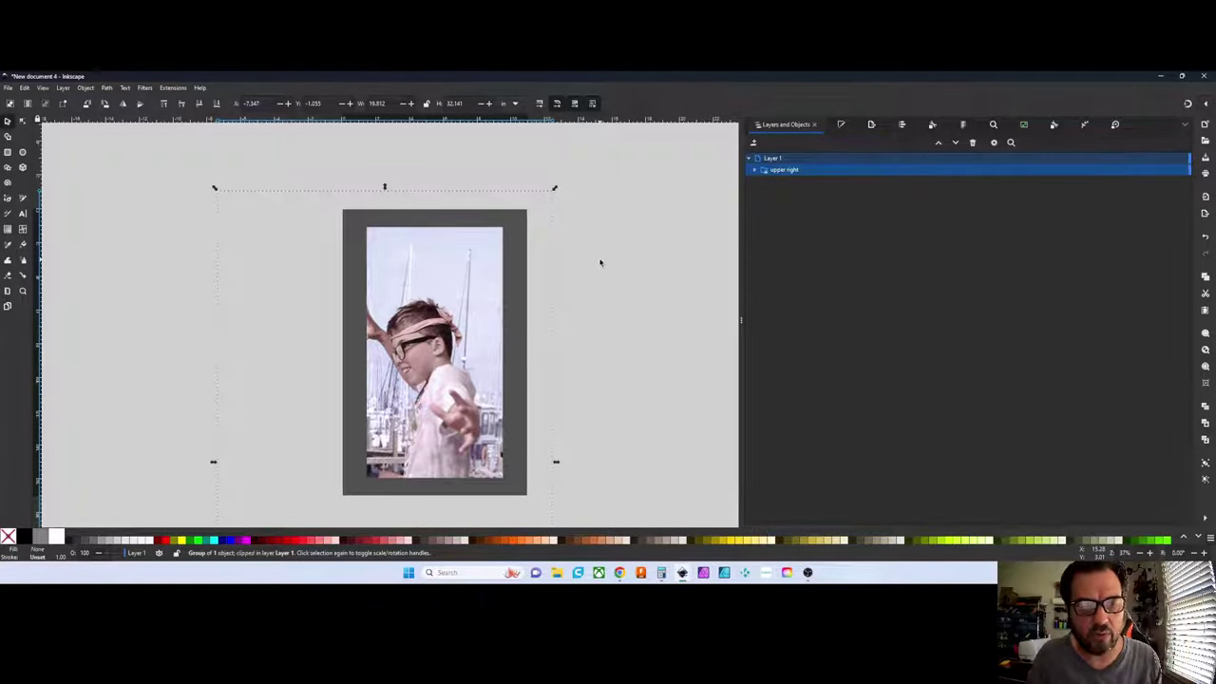
{"action": "scroll", "coordinate": [584, 286], "scroll_direction": "down", "scroll_amount": 2}
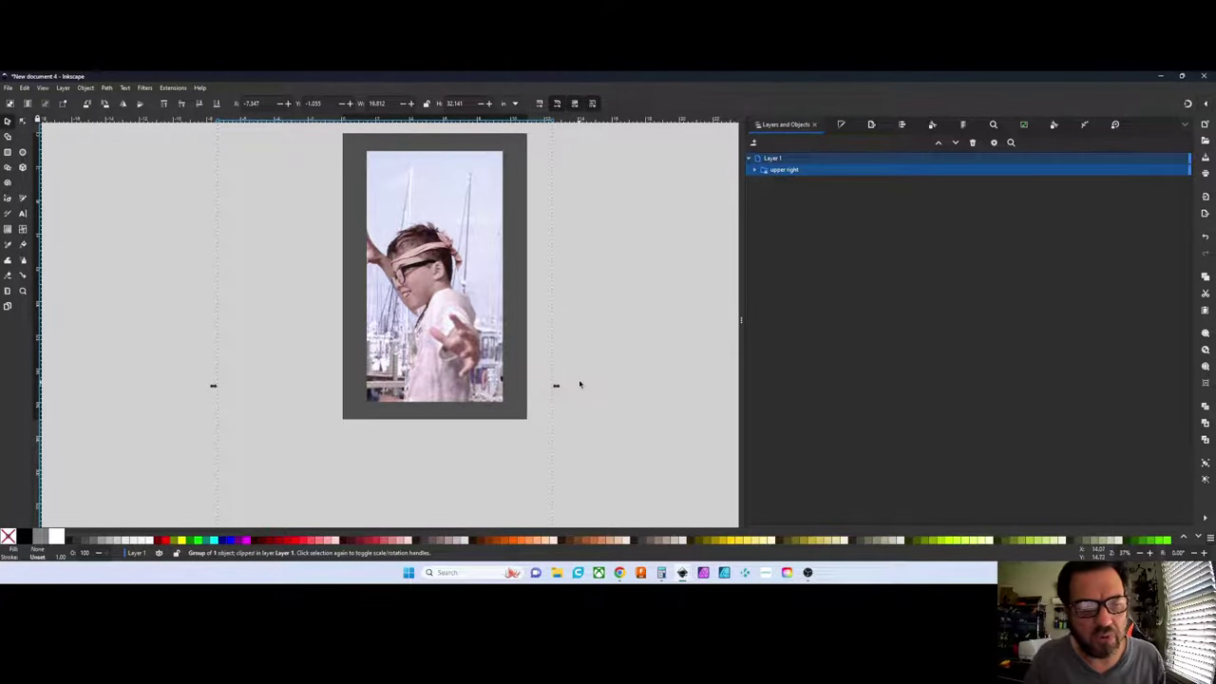
{"action": "scroll", "coordinate": [582, 384], "scroll_direction": "up", "scroll_amount": 1}
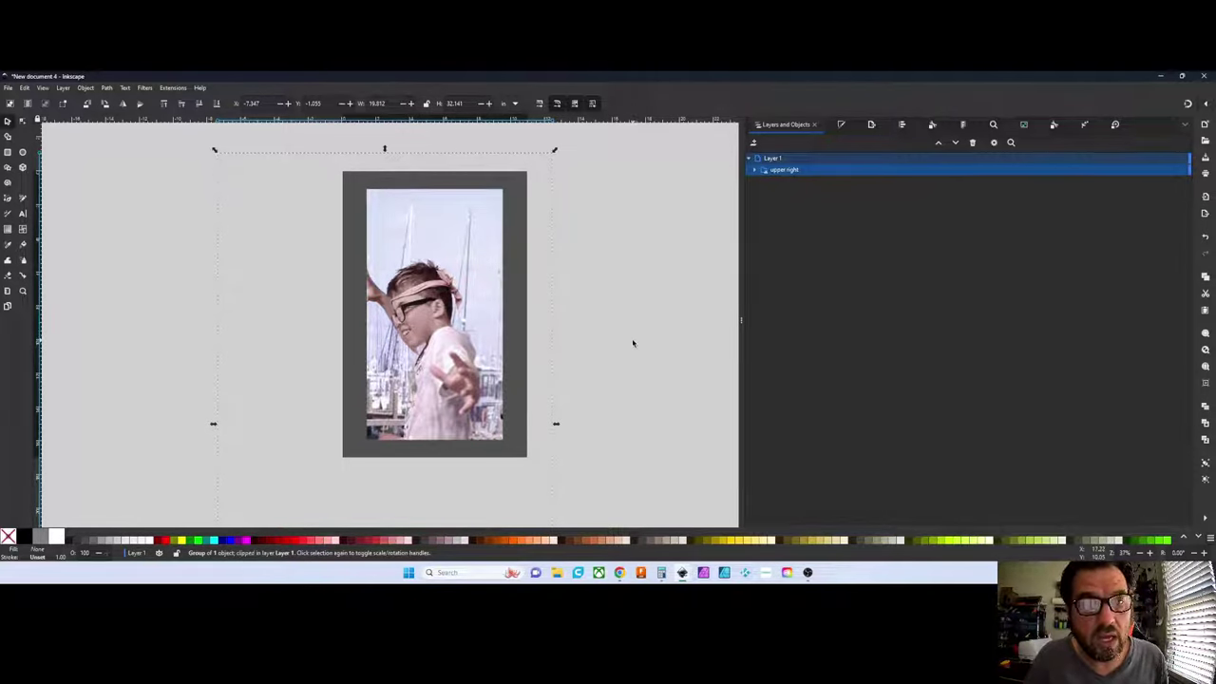
{"action": "left_click", "coordinate": [8, 87]}
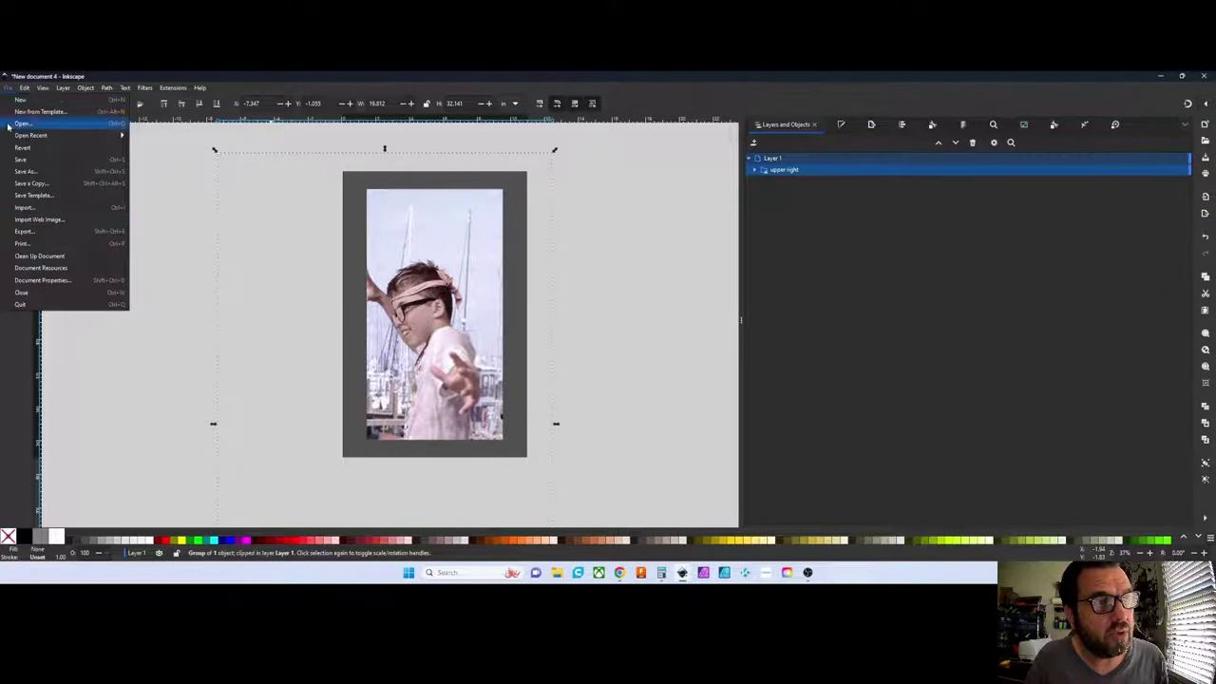
{"action": "left_click", "coordinate": [6, 244]}
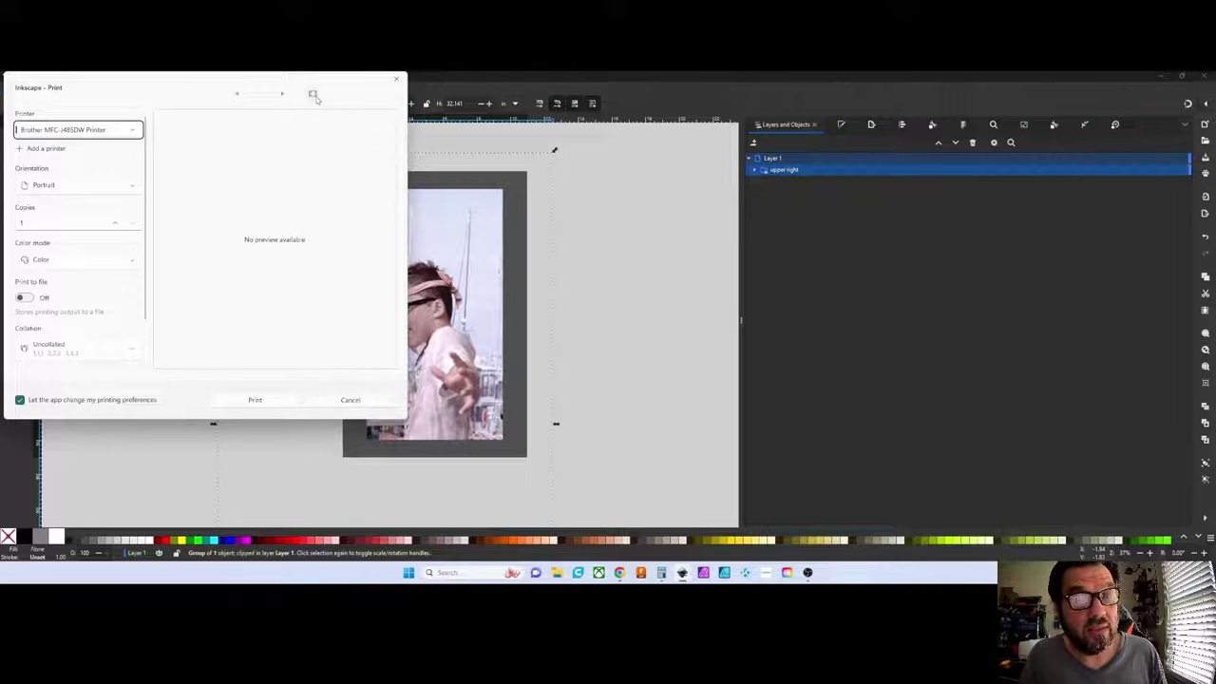
{"action": "left_click", "coordinate": [357, 400]}
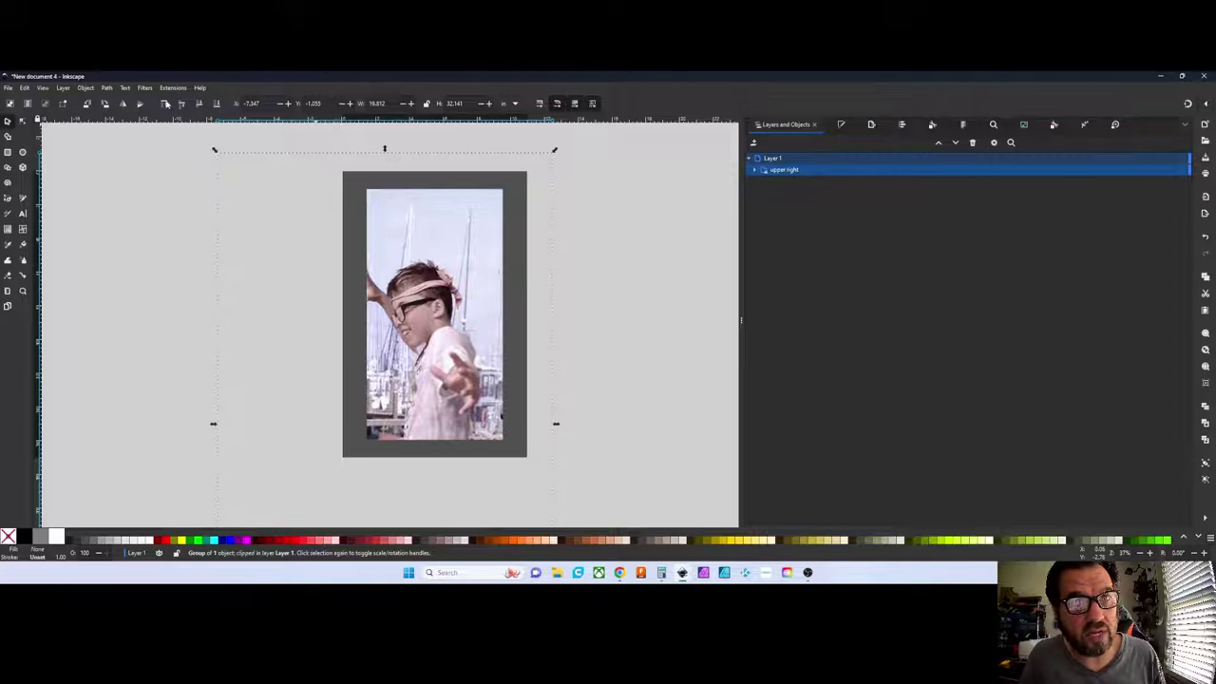
Mirror the upper right group horizontally and move it back over the page, to about X -1.4 in and Y -1.1 in
{"action": "left_click", "coordinate": [123, 106]}
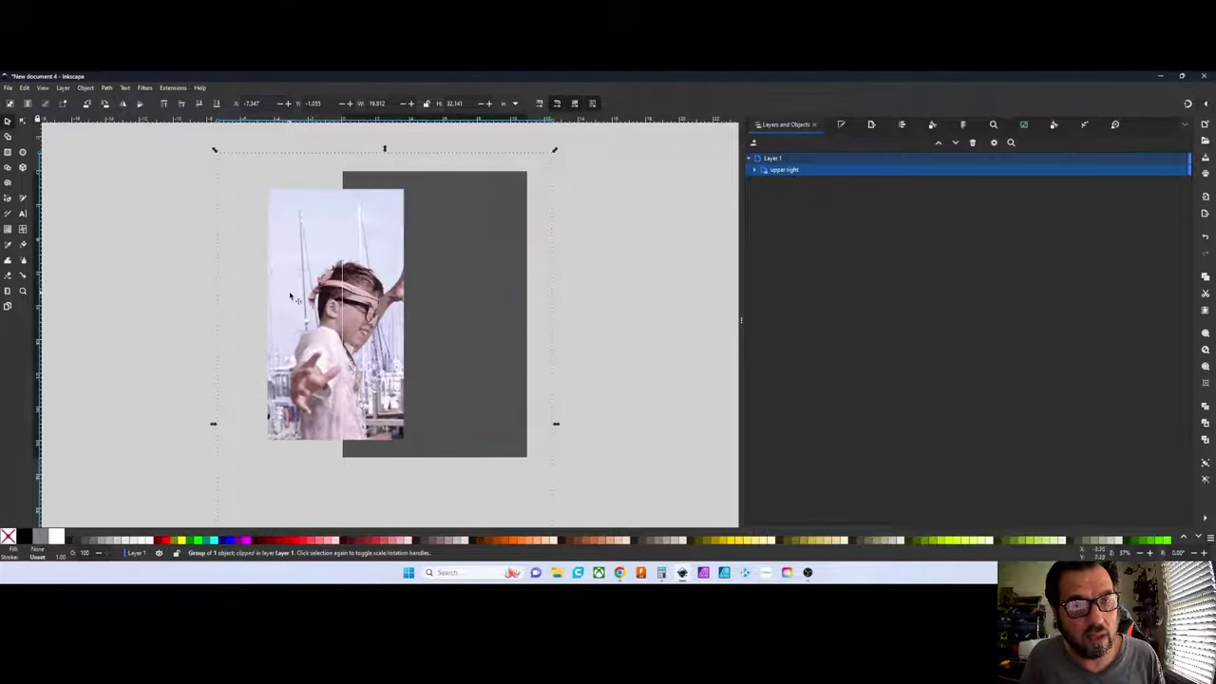
{"action": "left_click_drag", "start_coordinate": [296, 300], "coordinate": [394, 300]}
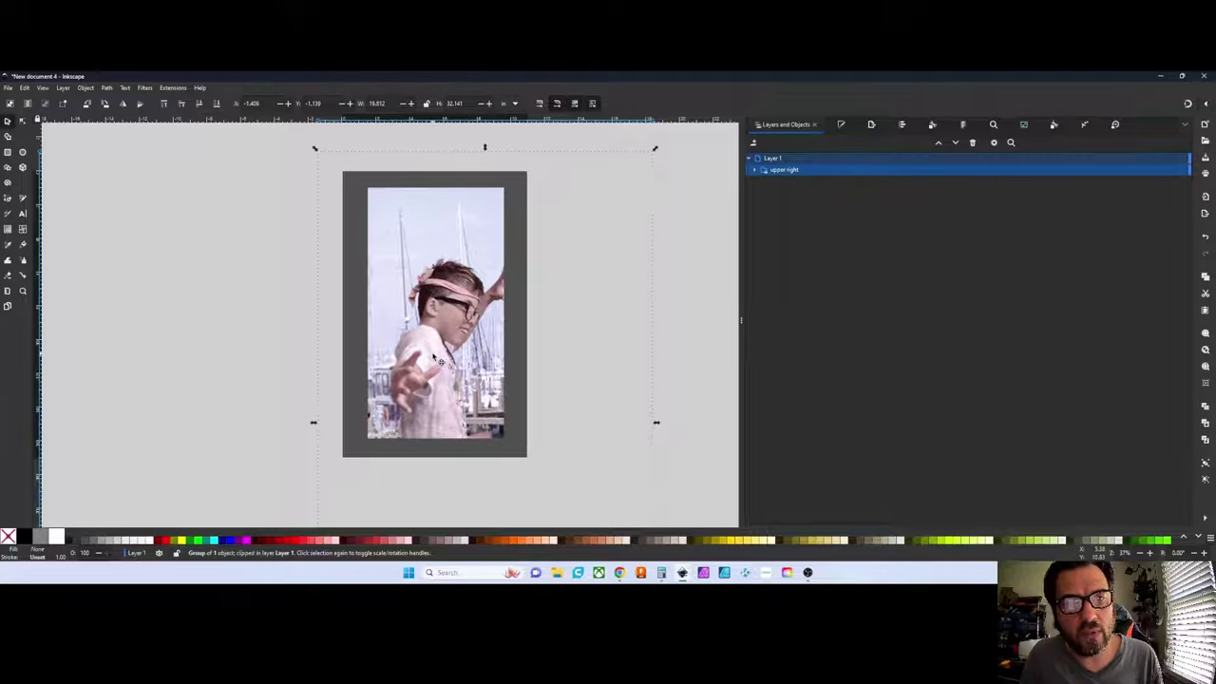
{"action": "left_click", "coordinate": [261, 317]}
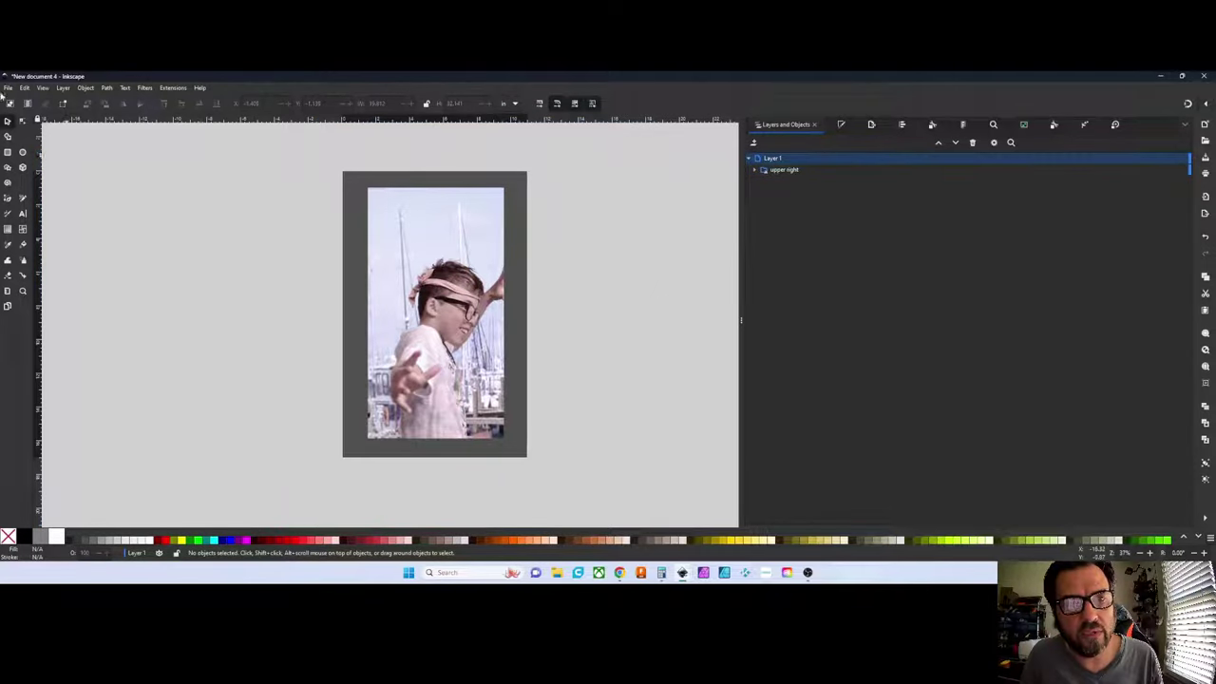
{"action": "left_click", "coordinate": [8, 87]}
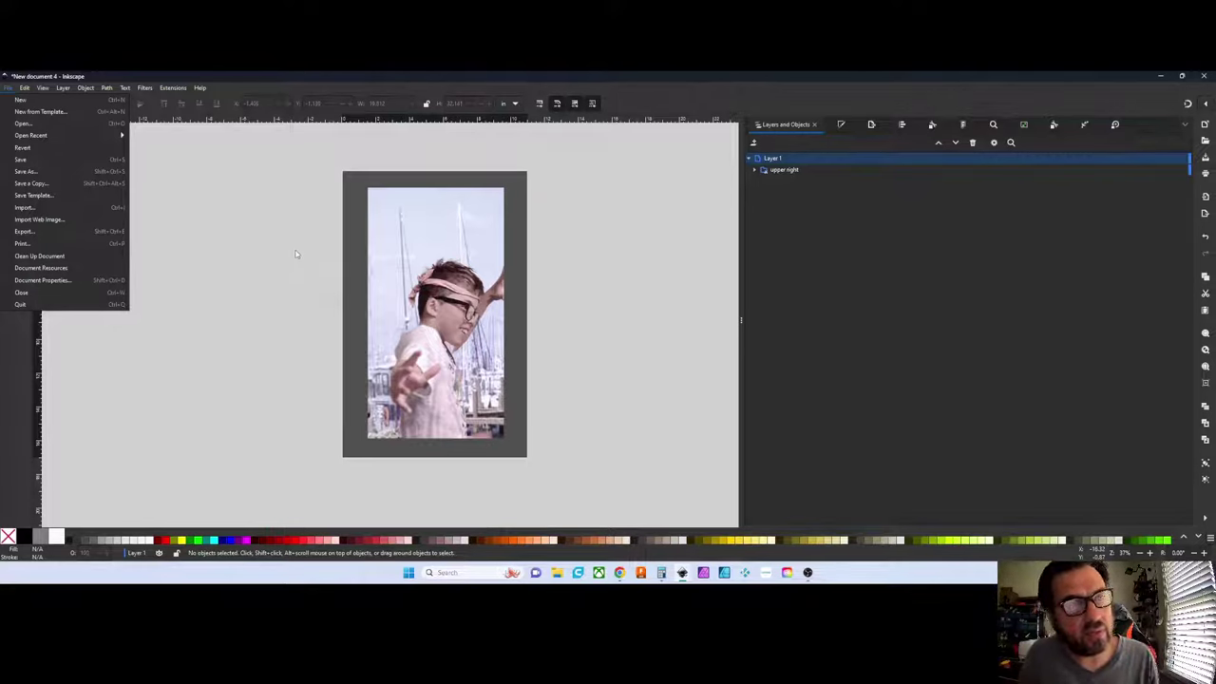
{"action": "left_click", "coordinate": [244, 286]}
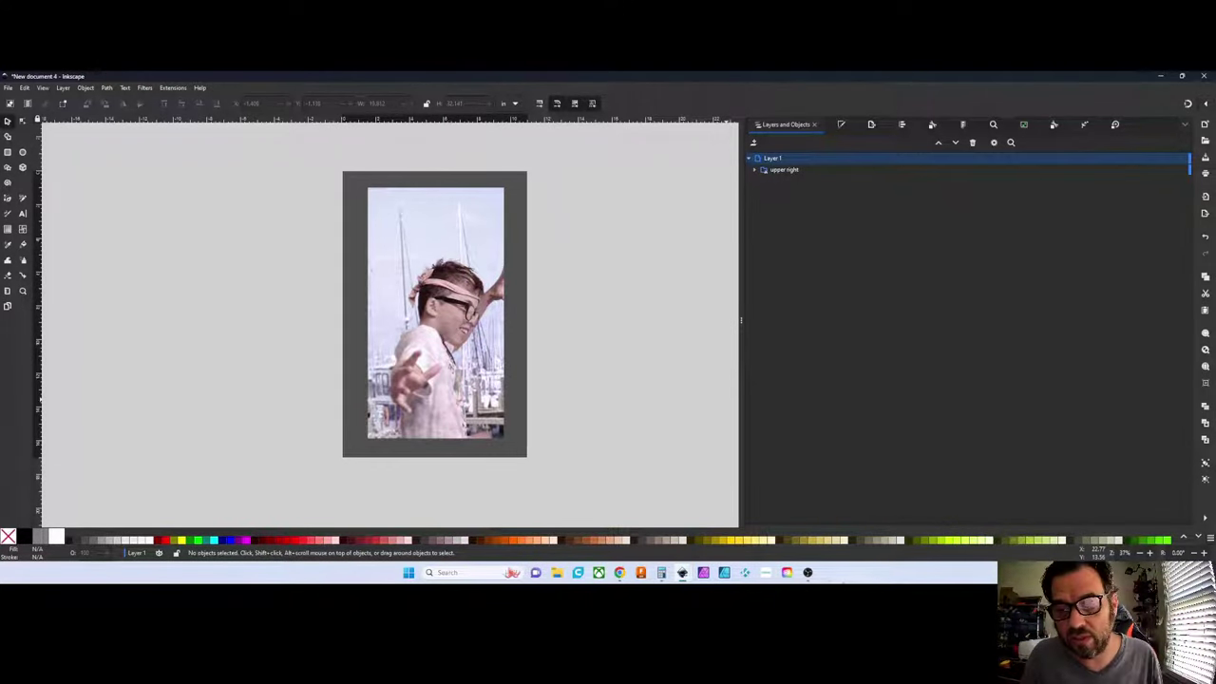
Delete the mirrored upper right group from New document 4
{"action": "mouse_move", "coordinate": [809, 573]}
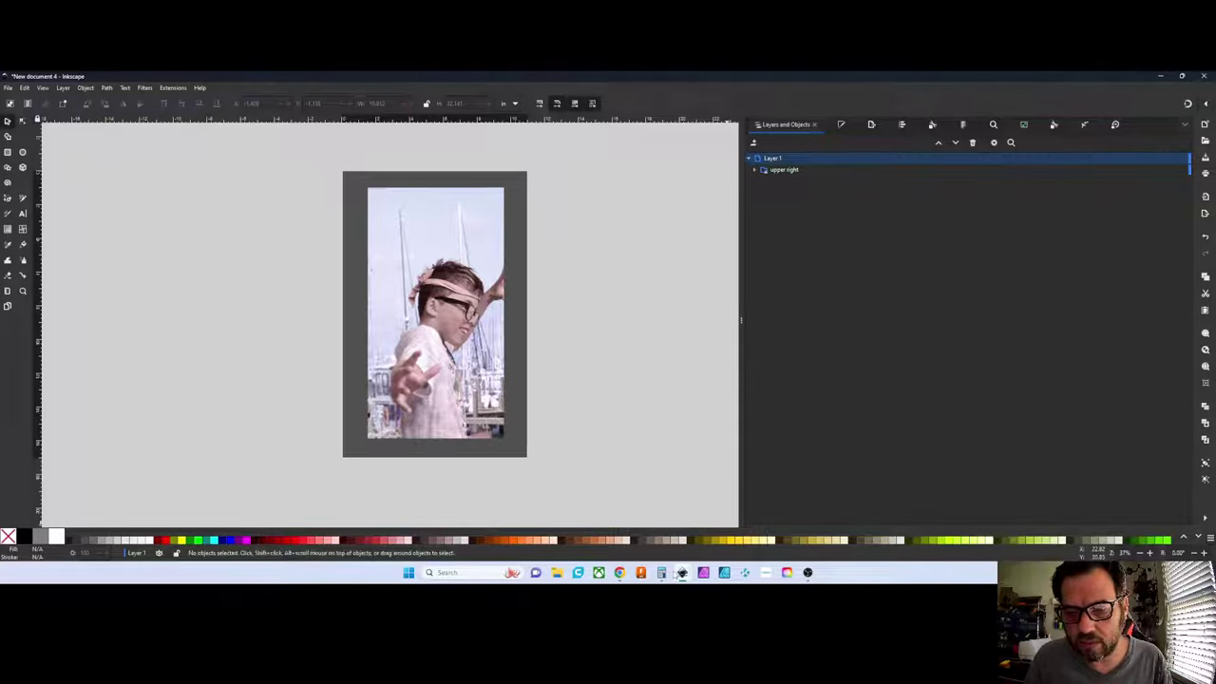
{"action": "mouse_move", "coordinate": [682, 573]}
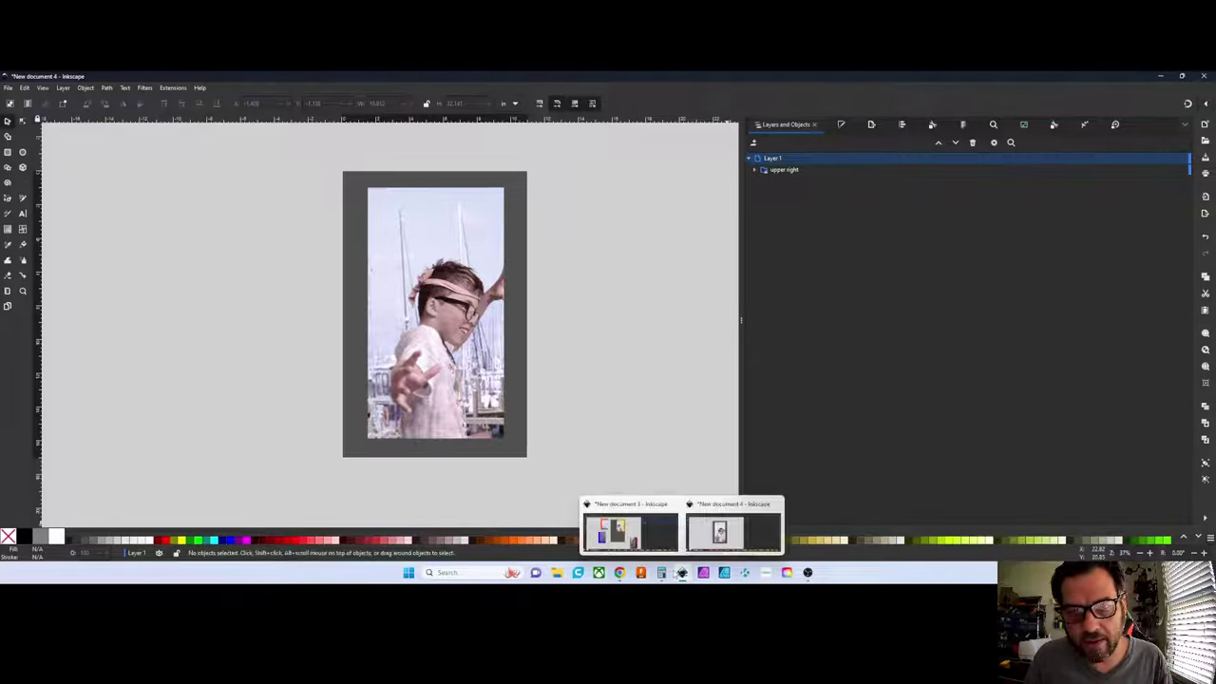
{"action": "left_click", "coordinate": [475, 306]}
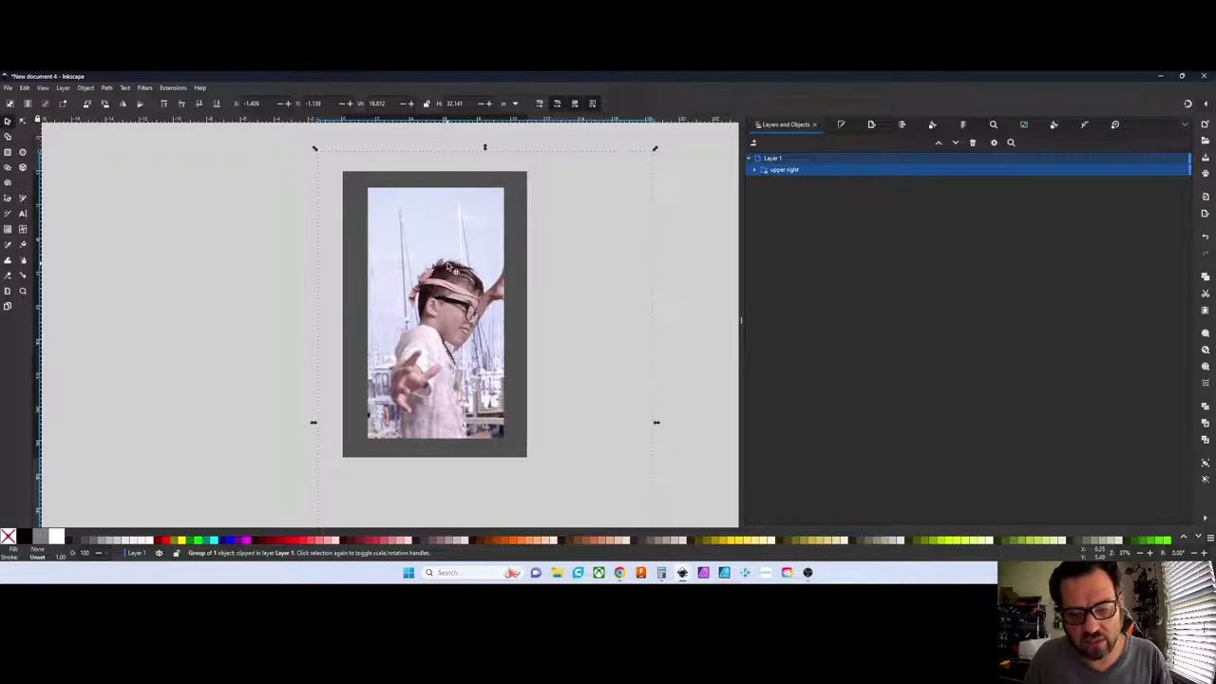
{"action": "key", "text": "Delete"}
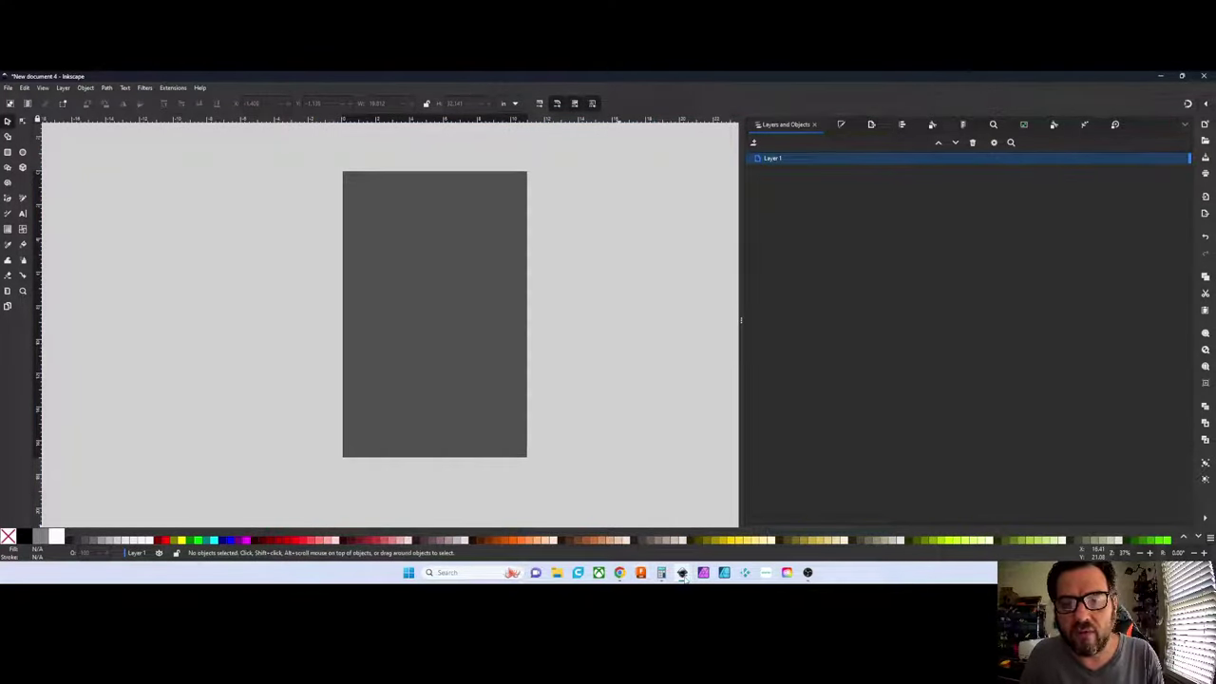
Switch to New document 3 and move the upper right group off the page, well beyond its right edge
{"action": "mouse_move", "coordinate": [682, 575]}
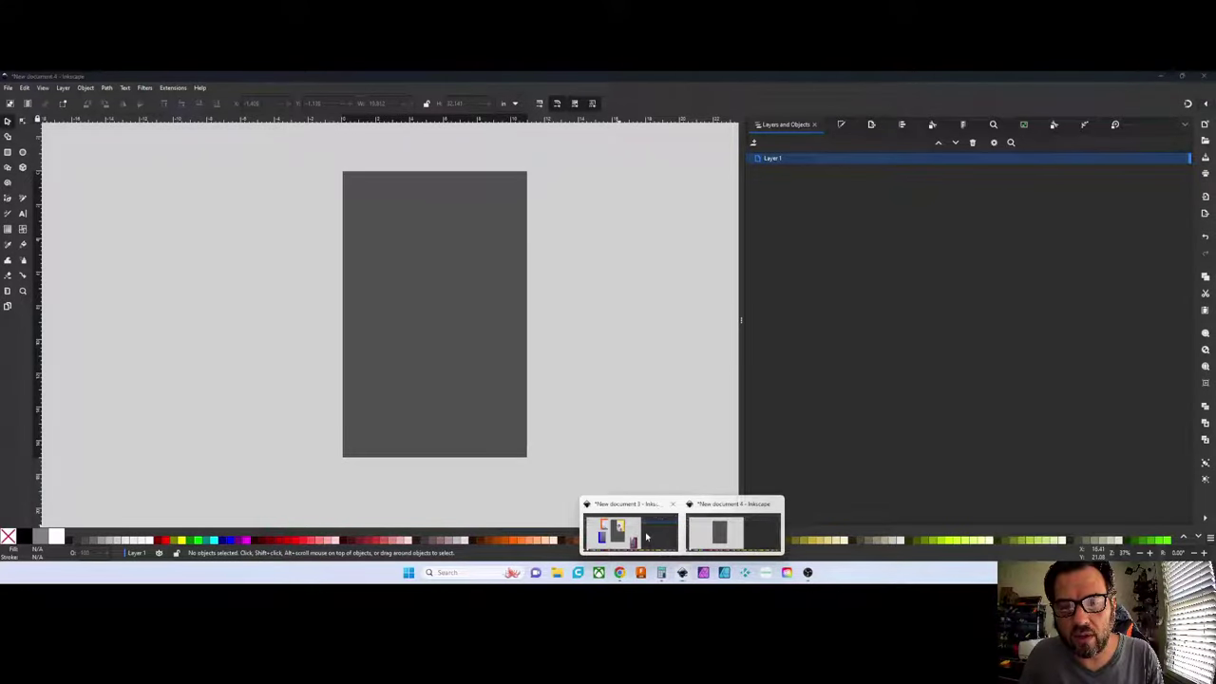
{"action": "left_click", "coordinate": [651, 537]}
{"action": "left_click_drag", "start_coordinate": [487, 202], "coordinate": [748, 224]}
{"action": "scroll", "coordinate": [722, 228], "scroll_direction": "left", "scroll_amount": 10}
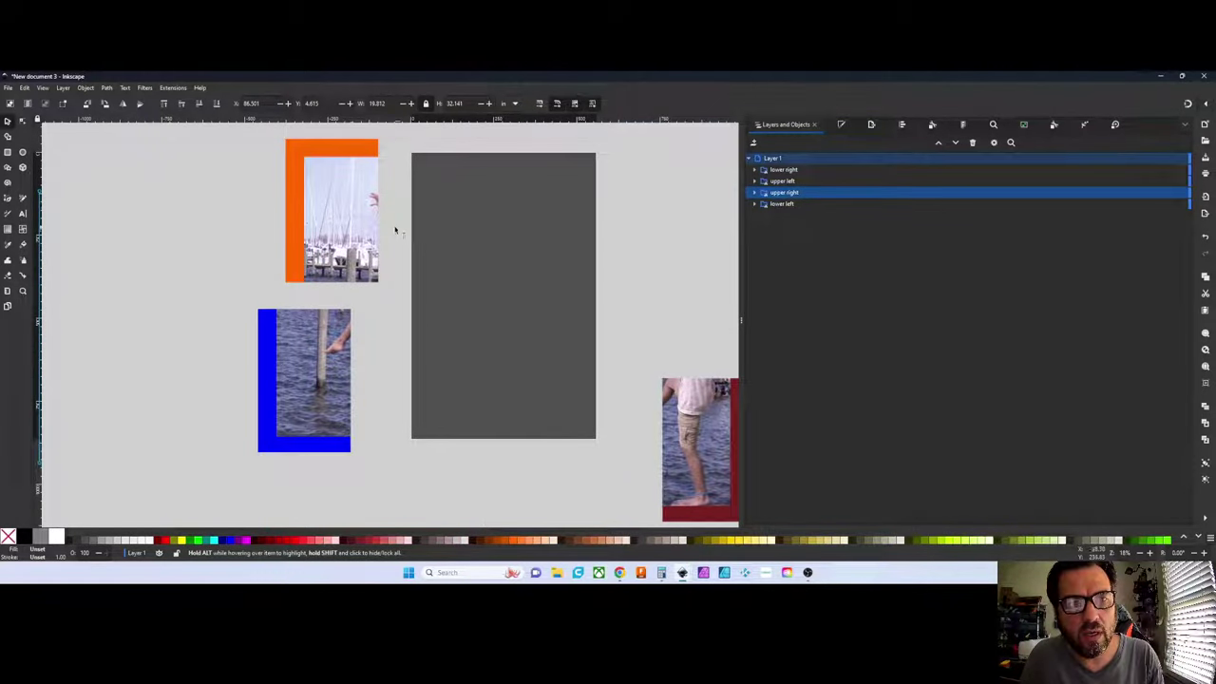
Copy the orange-bordered upper left group from New document 3 and paste it into New document 4
{"action": "left_click", "coordinate": [354, 211]}
{"action": "right_click", "coordinate": [324, 217]}
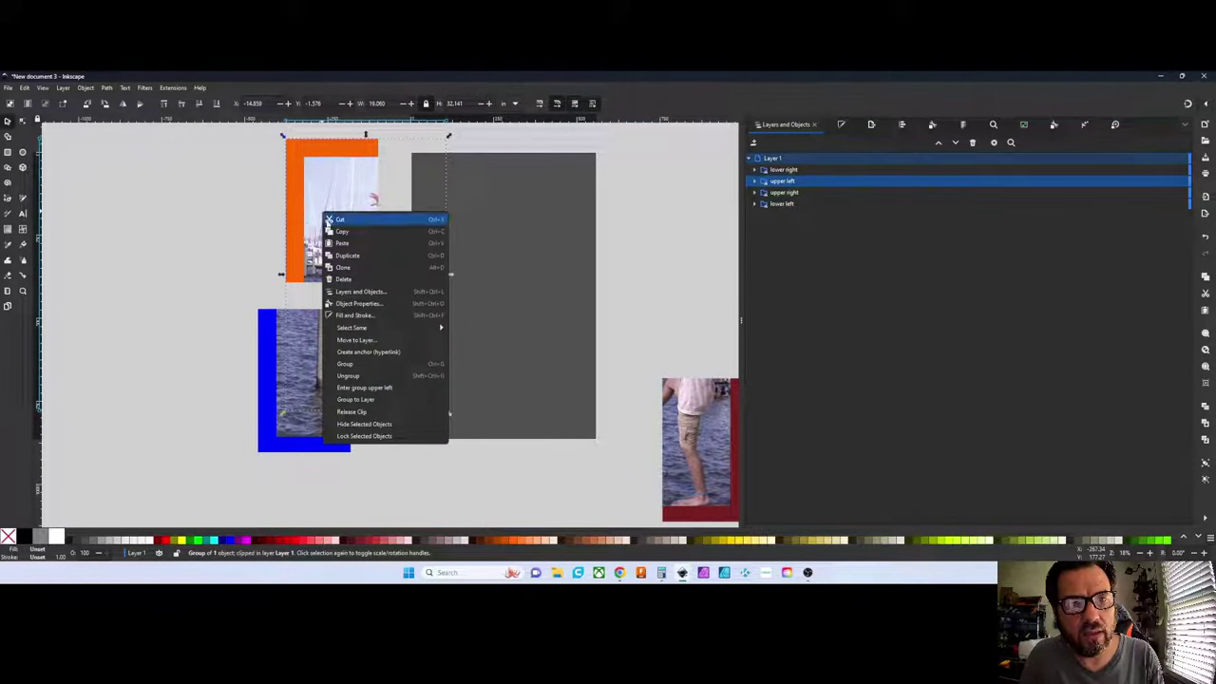
{"action": "left_click", "coordinate": [337, 234]}
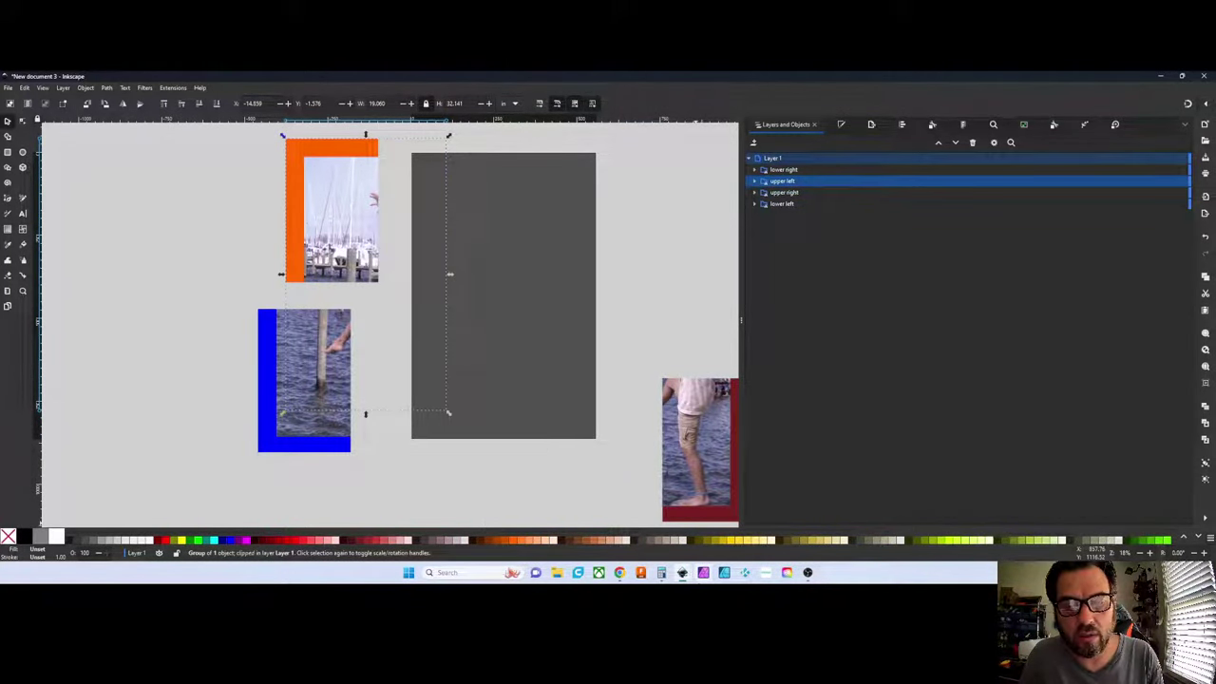
{"action": "mouse_move", "coordinate": [683, 573]}
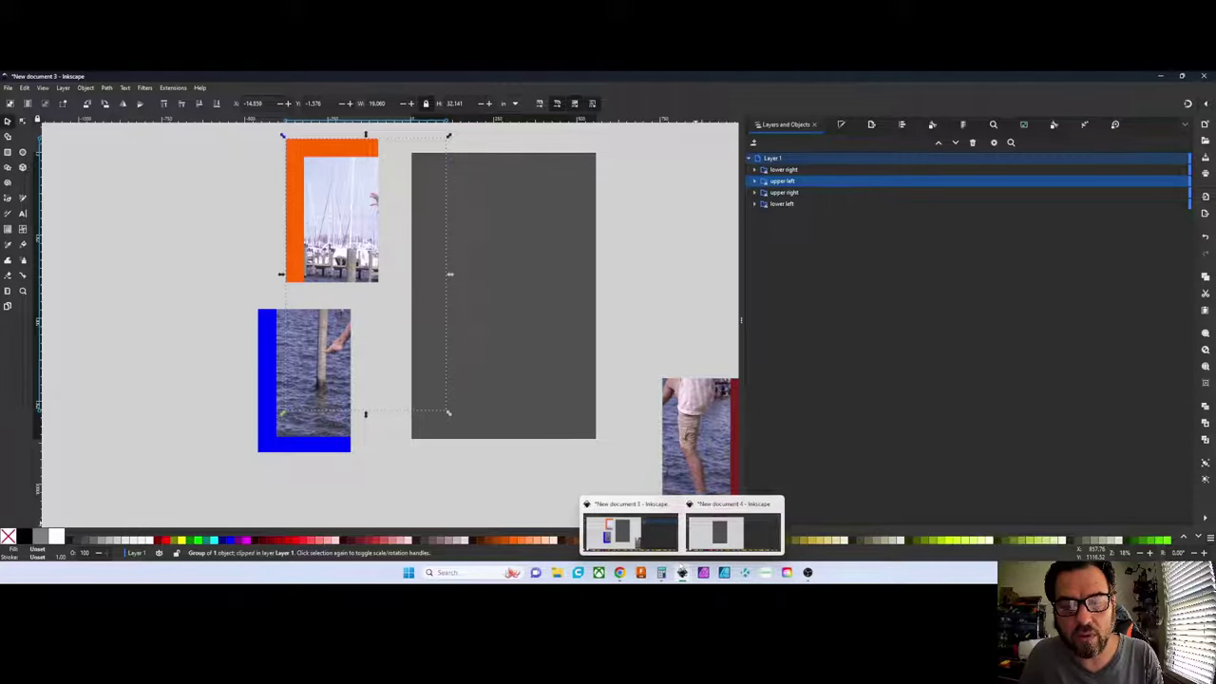
{"action": "left_click", "coordinate": [733, 531]}
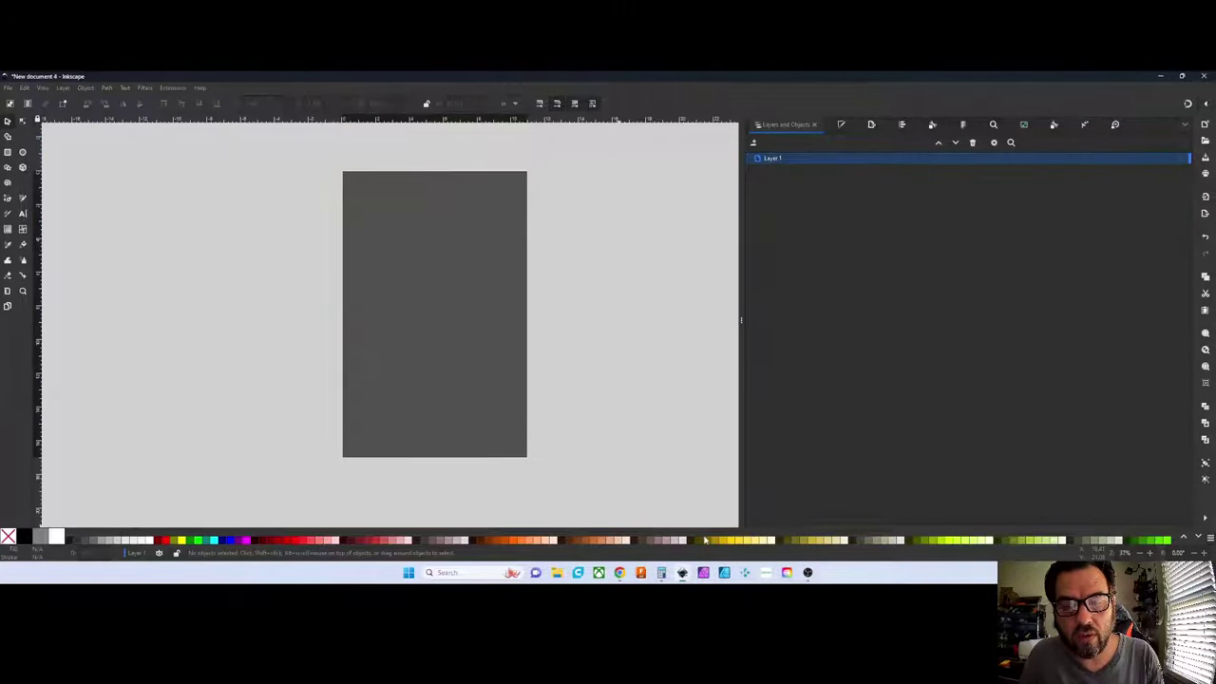
{"action": "left_click", "coordinate": [32, 86]}
{"action": "left_click", "coordinate": [29, 162]}
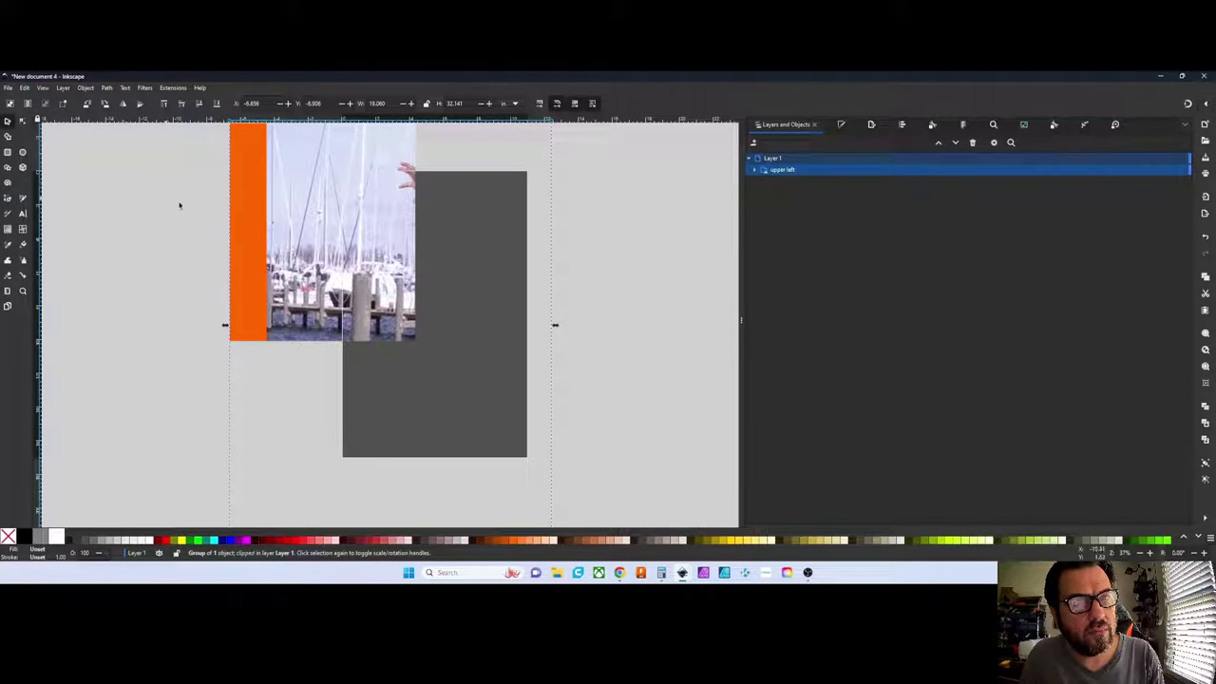
Remove the orange border fill from the upper left group and move it over the page, to about X -1.2 in and Y -1.5 in
{"action": "left_click_drag", "start_coordinate": [326, 222], "coordinate": [445, 340]}
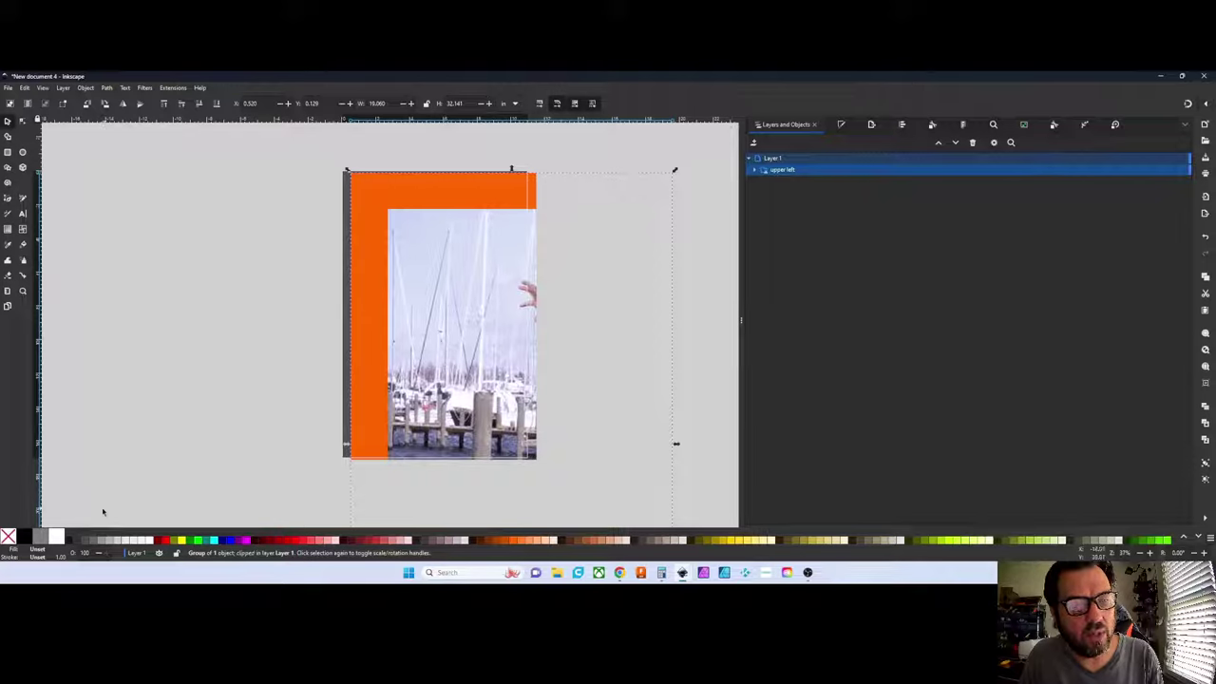
{"action": "left_click", "coordinate": [7, 537]}
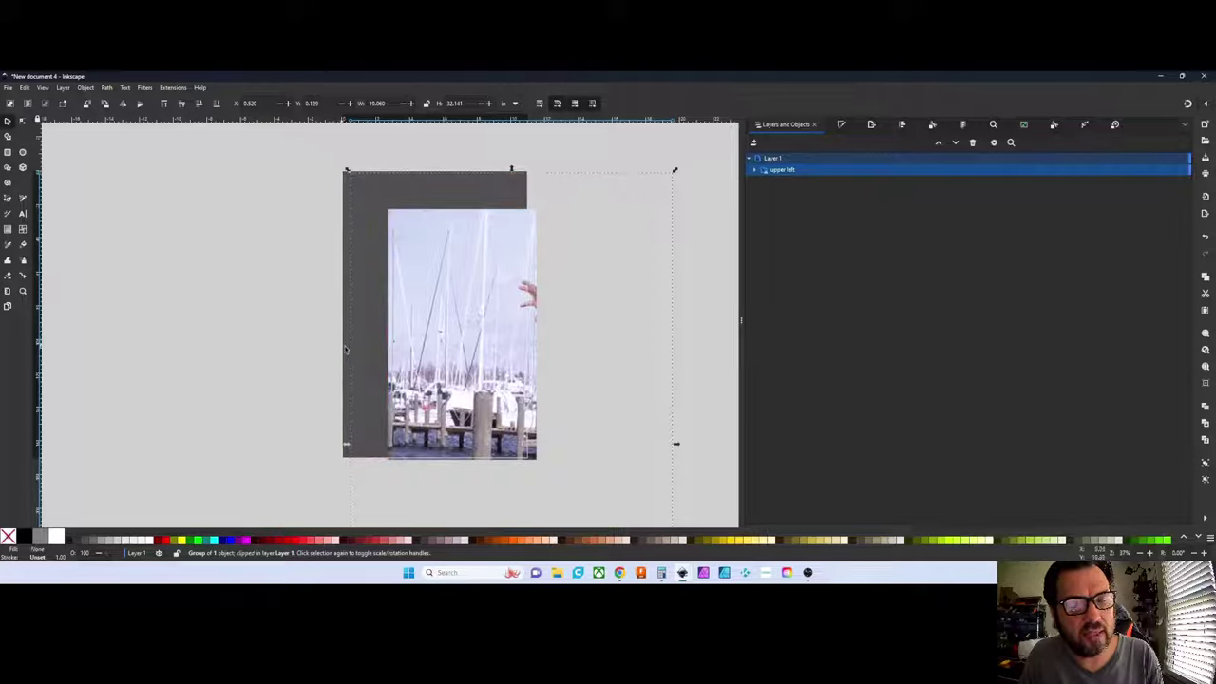
{"action": "left_click_drag", "start_coordinate": [431, 352], "coordinate": [402, 324]}
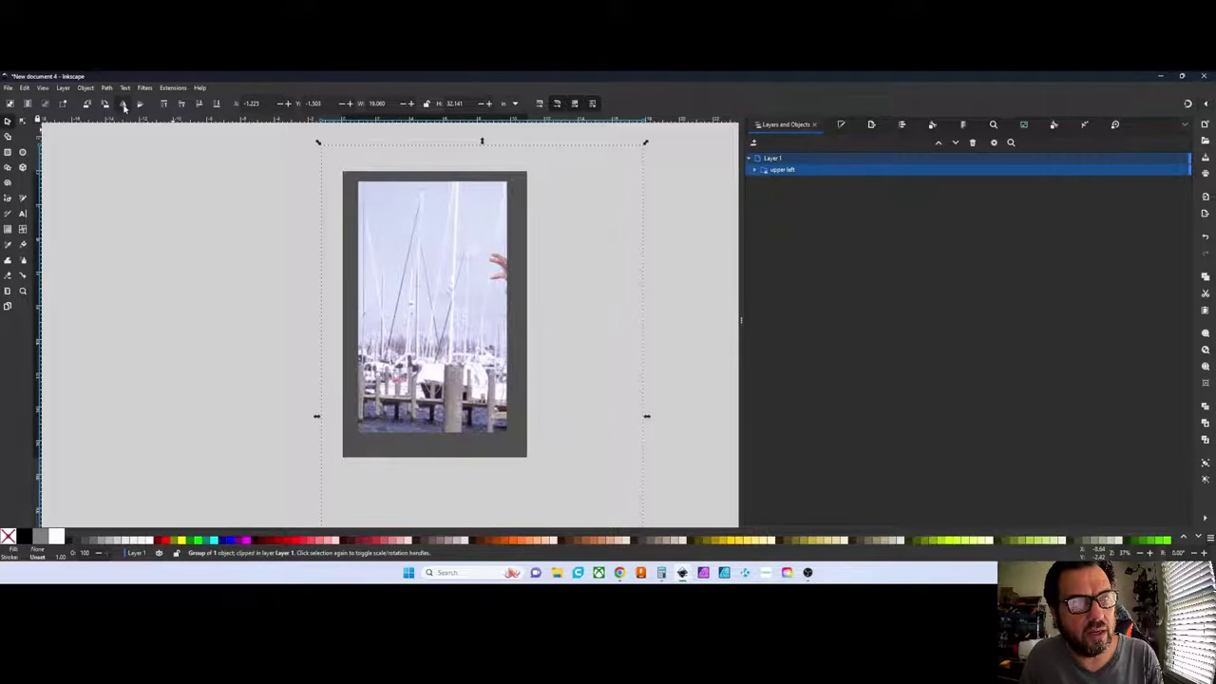
Mirror the upper left group horizontally and reposition it over the page, at about X -7.1 in and Y -1.1 in
{"action": "left_click", "coordinate": [124, 104]}
{"action": "left_click_drag", "start_coordinate": [494, 309], "coordinate": [395, 316]}
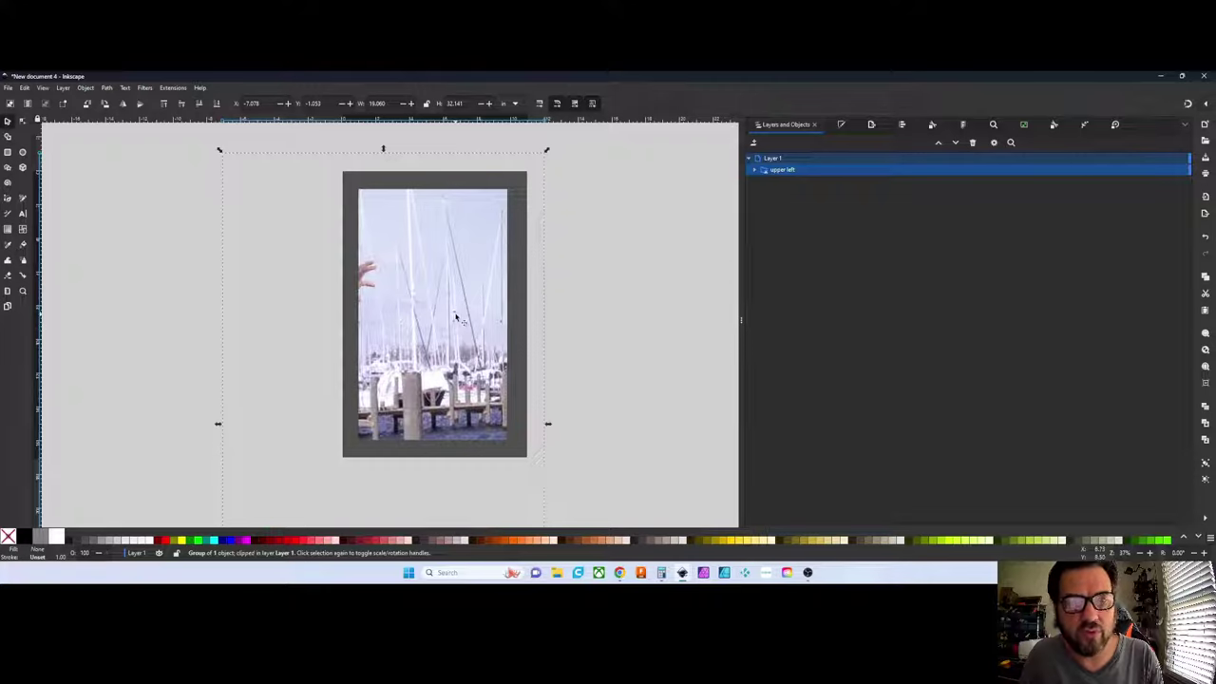
Delete the mirrored upper left group from the page
{"action": "key", "text": "Delete"}
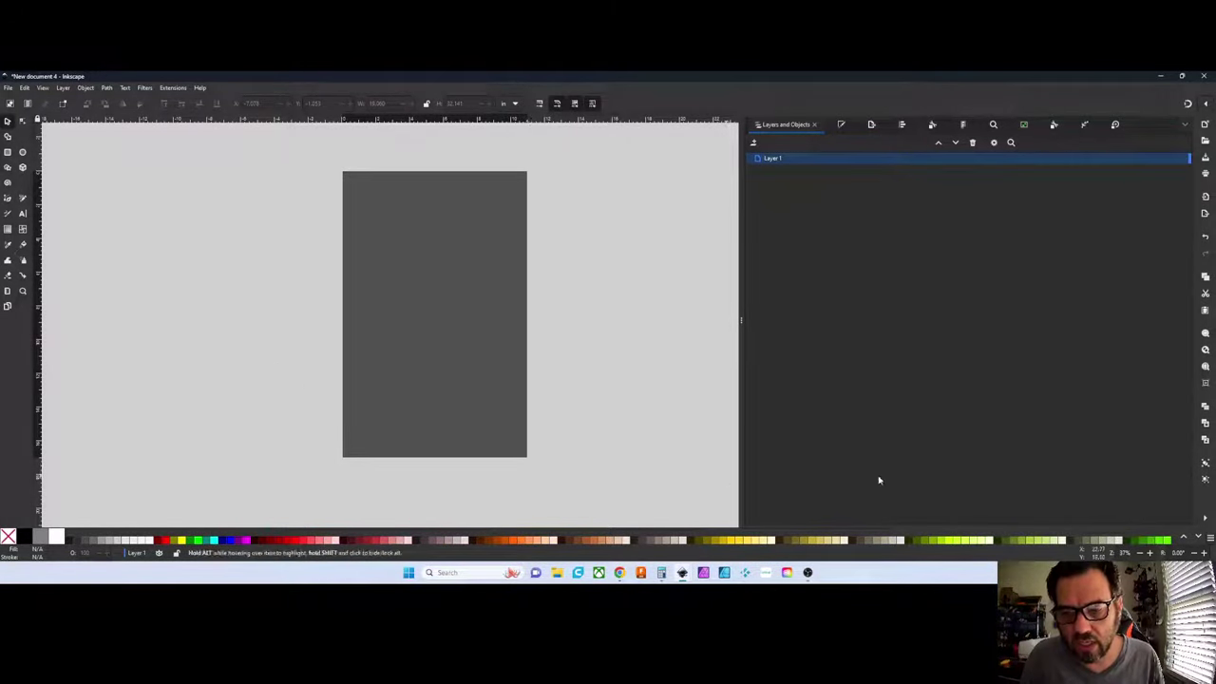
{"action": "mouse_move", "coordinate": [682, 571]}
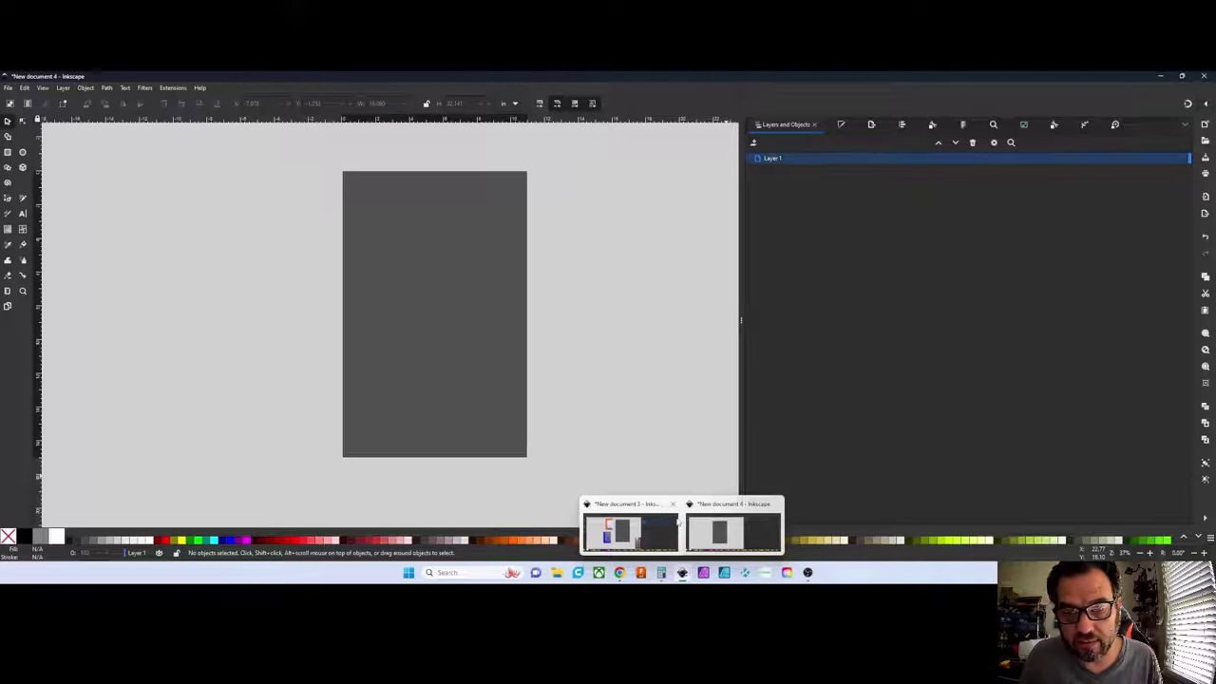
Switch to Chrome and search Google for "squirell svg"
{"action": "mouse_move", "coordinate": [620, 573]}
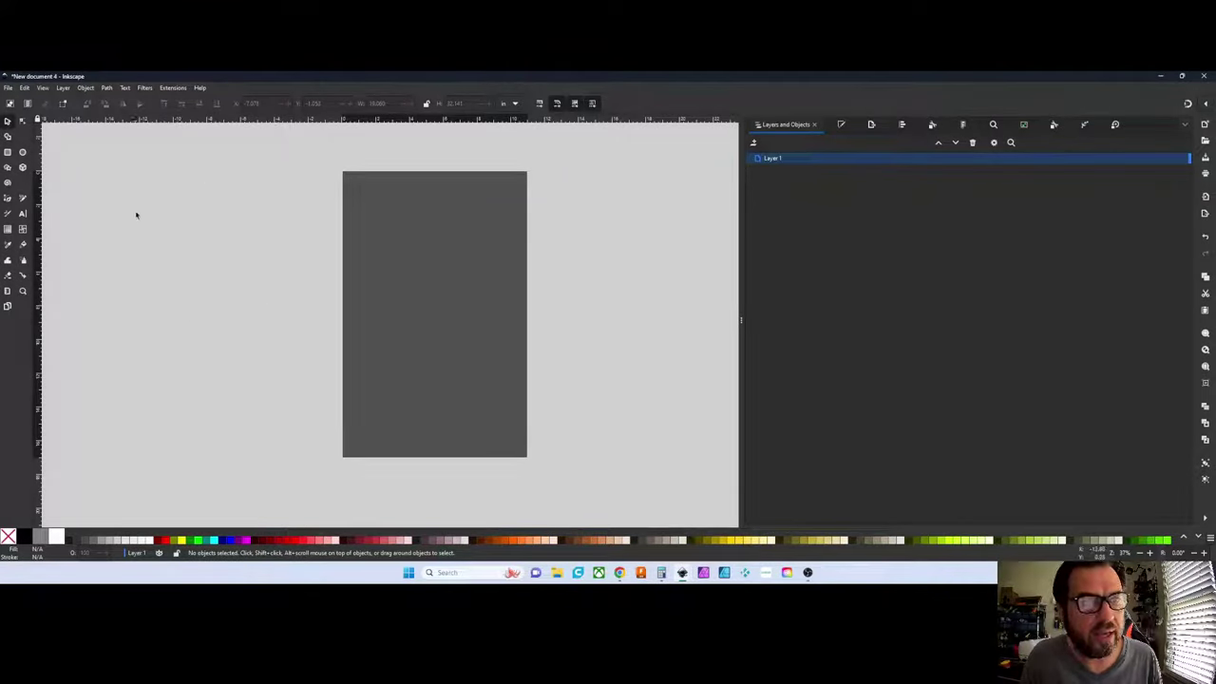
{"action": "left_click", "coordinate": [620, 573]}
{"action": "left_click", "coordinate": [352, 79]}
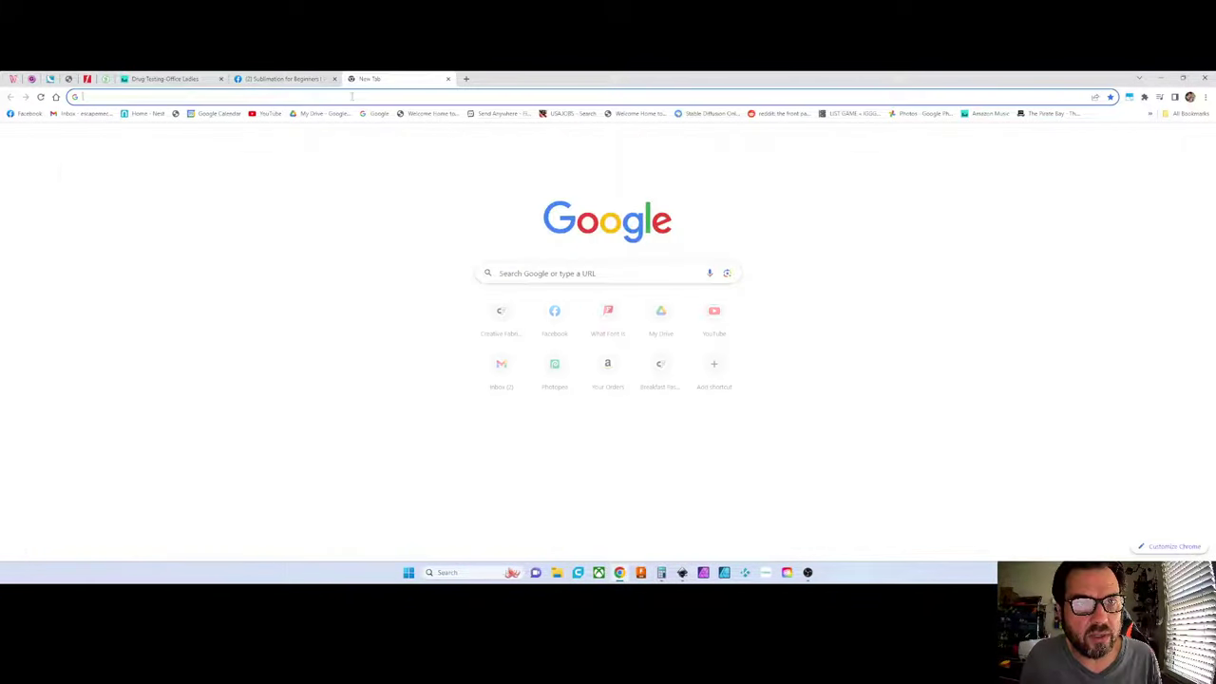
{"action": "left_click", "coordinate": [350, 96]}
{"action": "type", "text": "s"}
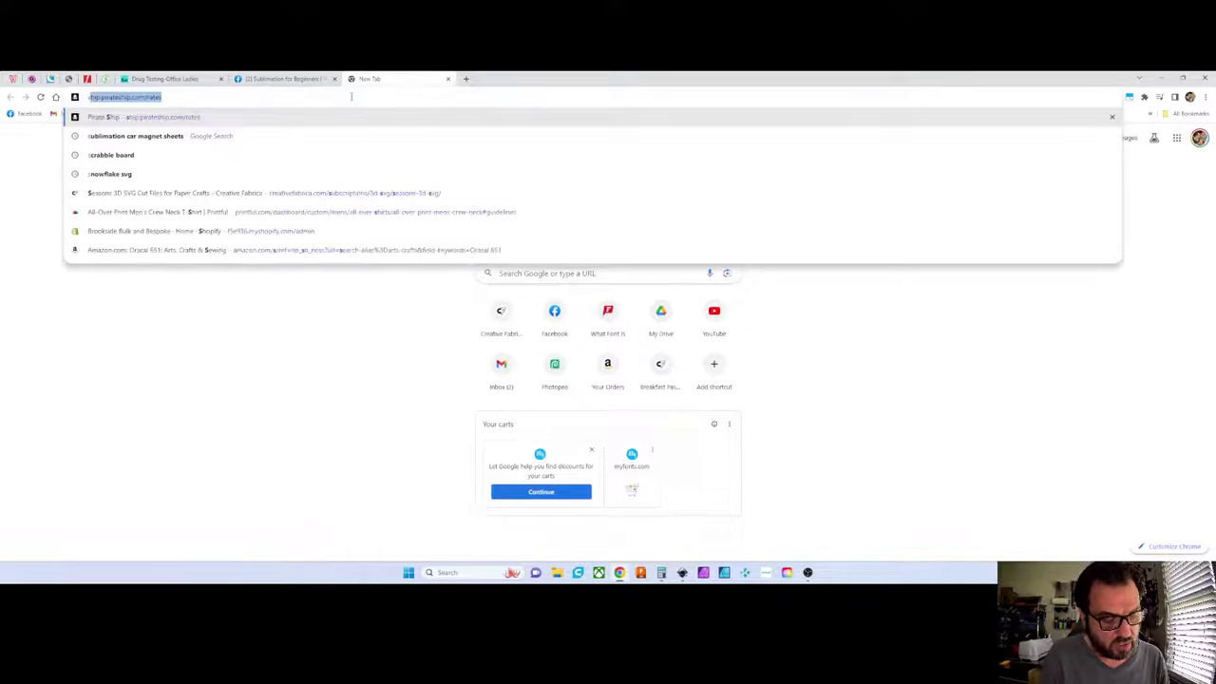
{"action": "type", "text": "quirell"}
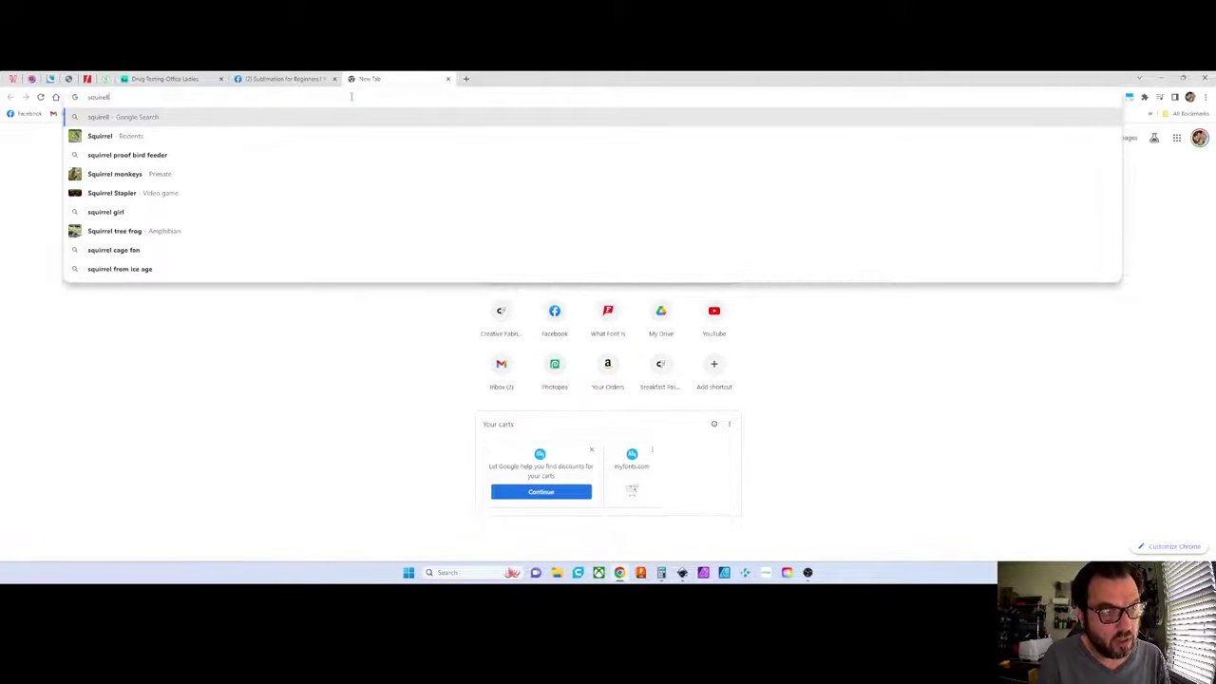
{"action": "type", "text": " svg"}
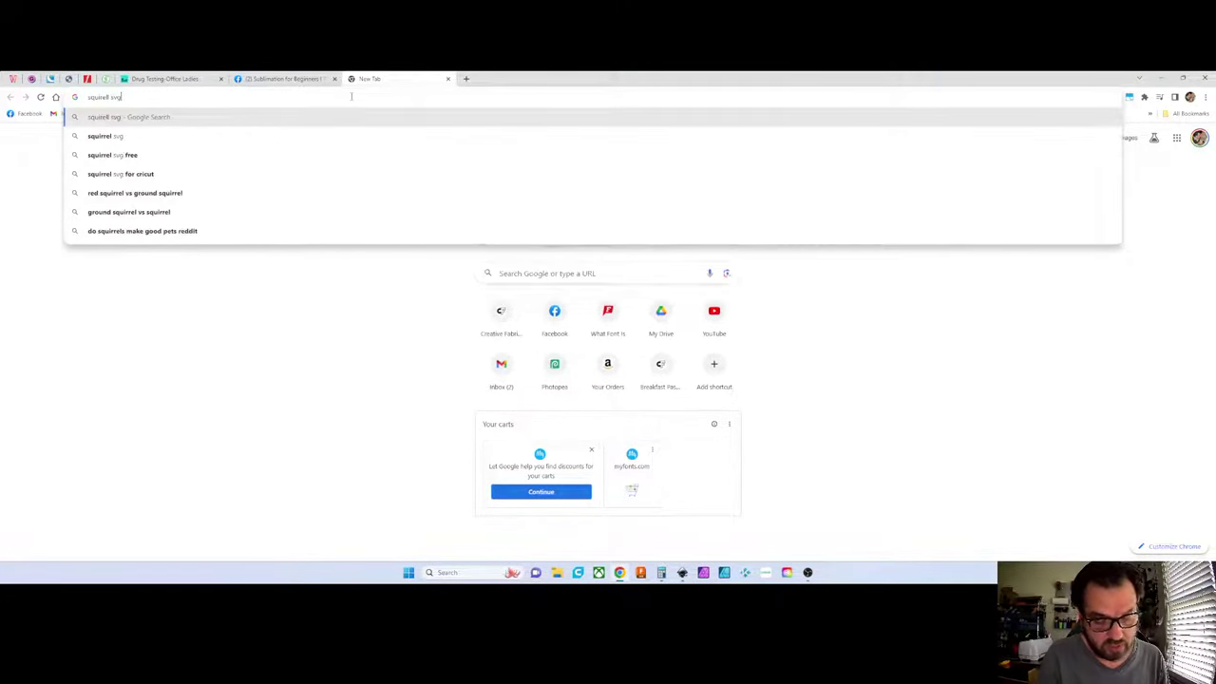
{"action": "key", "text": "Return"}
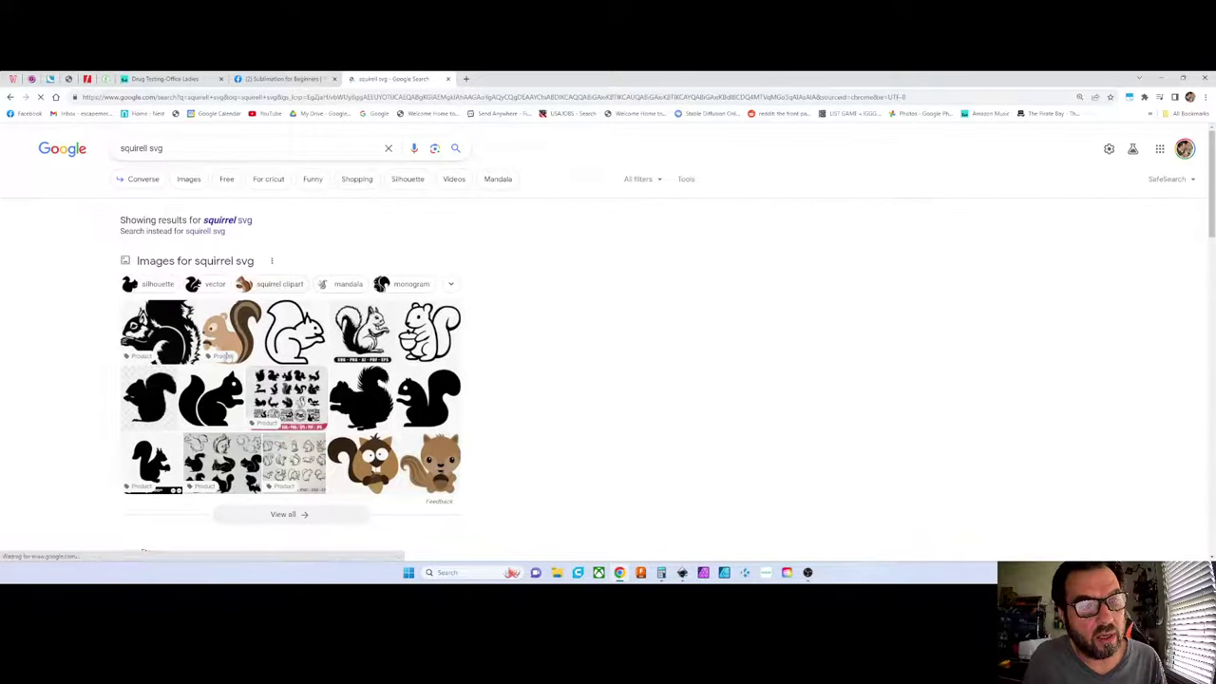
Copy the solid black SVG Repo squirrel, paste it into New document 4 and move it onto the page, to about X 2.4 in, Y 4.5 in
{"action": "left_click", "coordinate": [211, 399]}
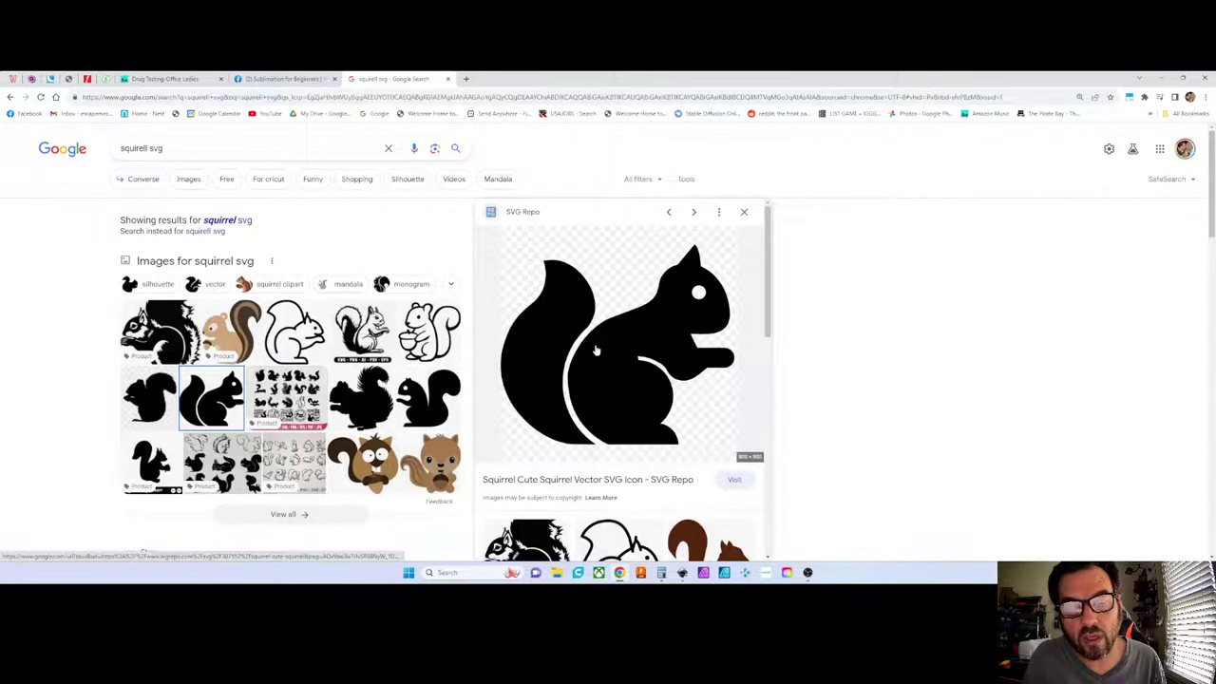
{"action": "right_click", "coordinate": [596, 348]}
{"action": "left_click", "coordinate": [632, 445]}
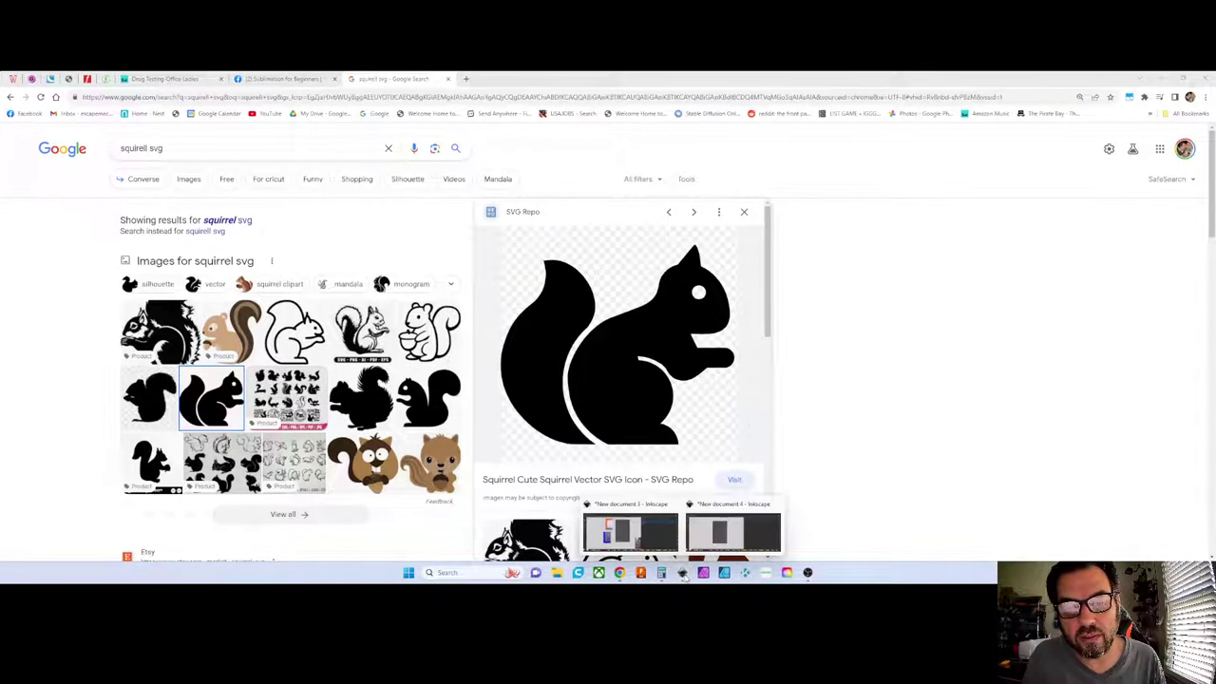
{"action": "left_click", "coordinate": [733, 530]}
{"action": "key", "text": "ctrl+v"}
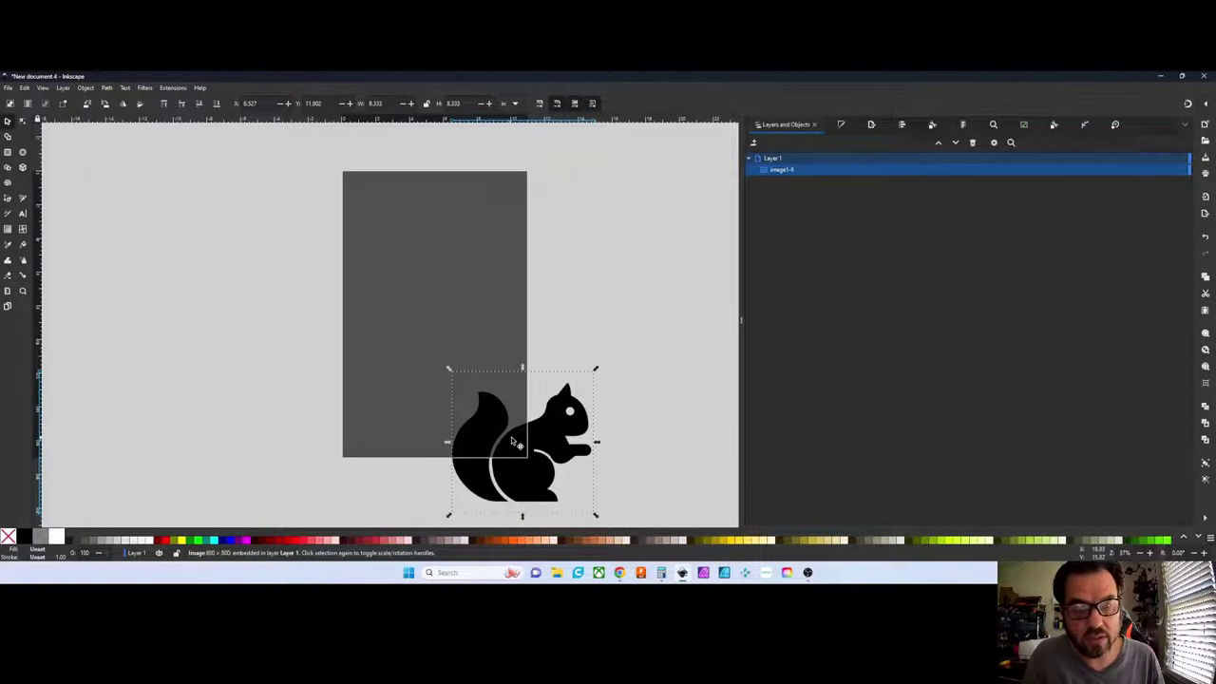
{"action": "left_click_drag", "start_coordinate": [532, 409], "coordinate": [469, 300]}
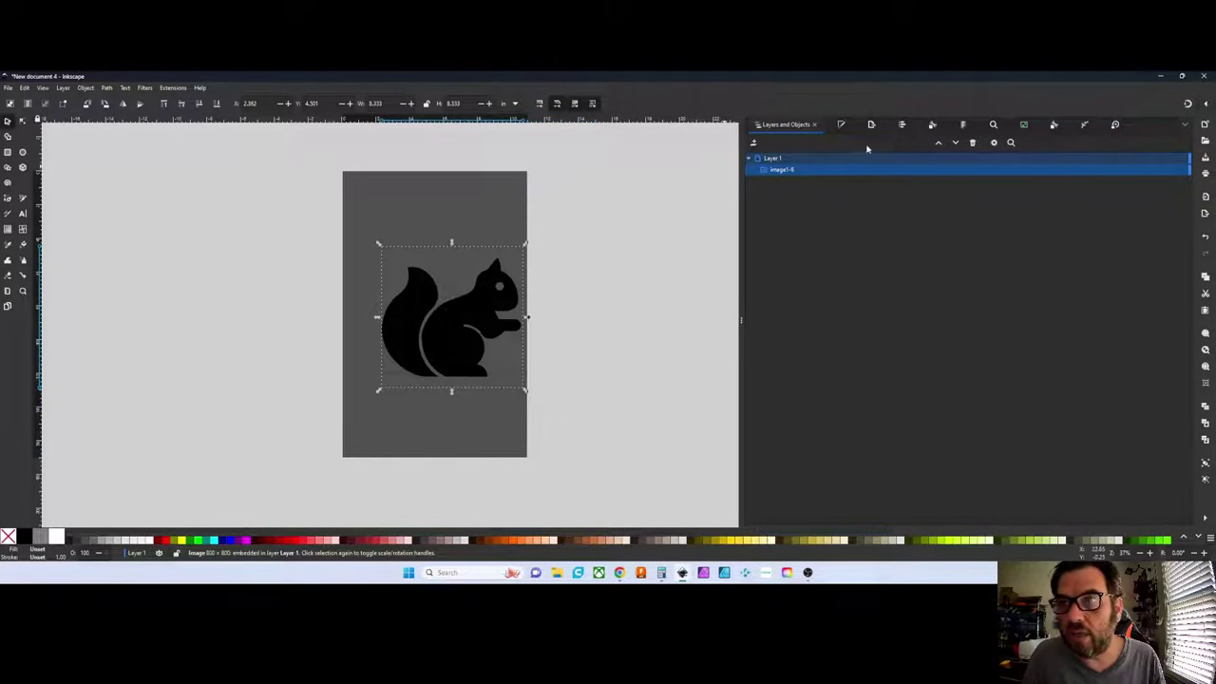
Trace the squirrel silhouette as a single scan with Brightness cutoff at threshold 0.450
{"action": "left_click", "coordinate": [1025, 124]}
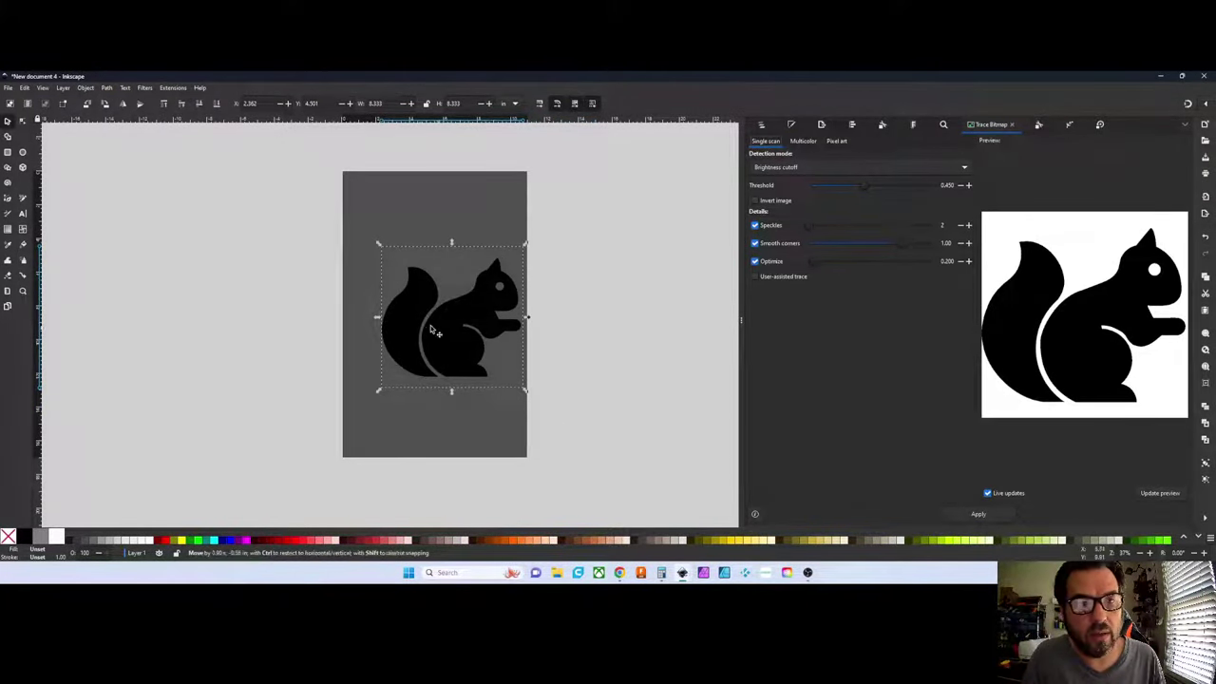
{"action": "mouse_move", "coordinate": [437, 348]}
{"action": "left_mouse_down"}
{"action": "mouse_move", "coordinate": [421, 338]}
{"action": "mouse_move", "coordinate": [573, 307]}
{"action": "left_mouse_up"}
{"action": "left_click", "coordinate": [980, 514]}
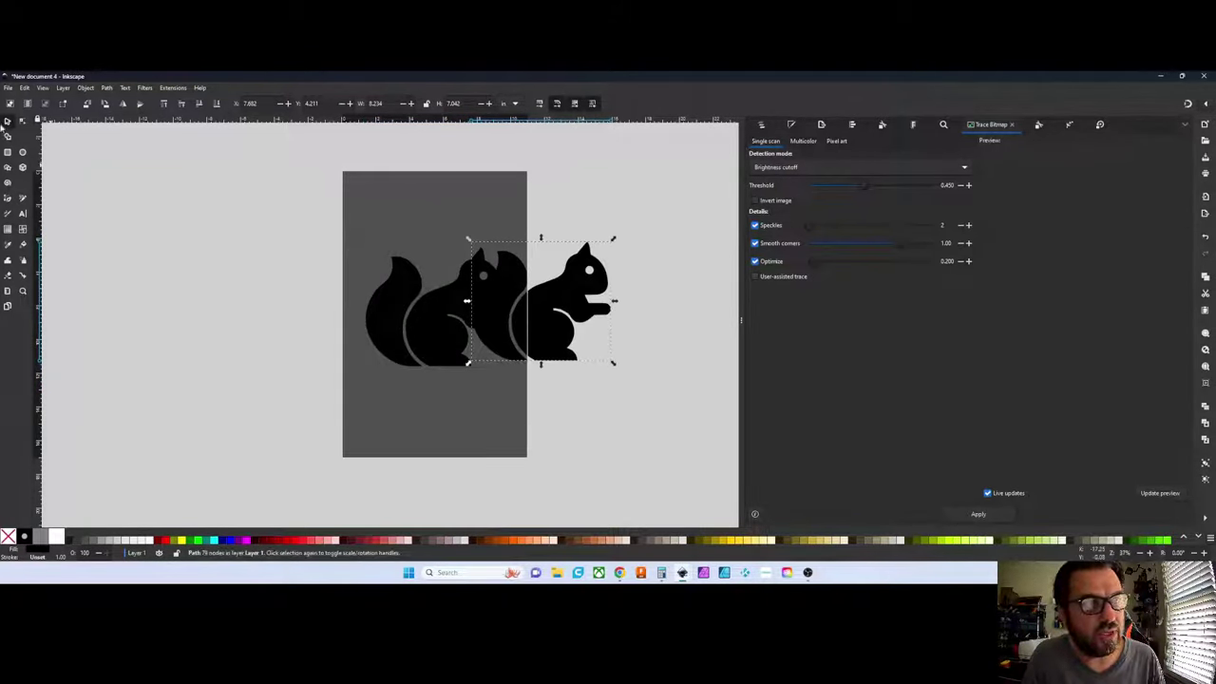
Examine the path nodes and edge sharpness along the back of the traced squirrel silhouette
{"action": "key", "text": "n"}
{"action": "scroll", "coordinate": [572, 281], "scroll_direction": "up", "scroll_amount": 3}
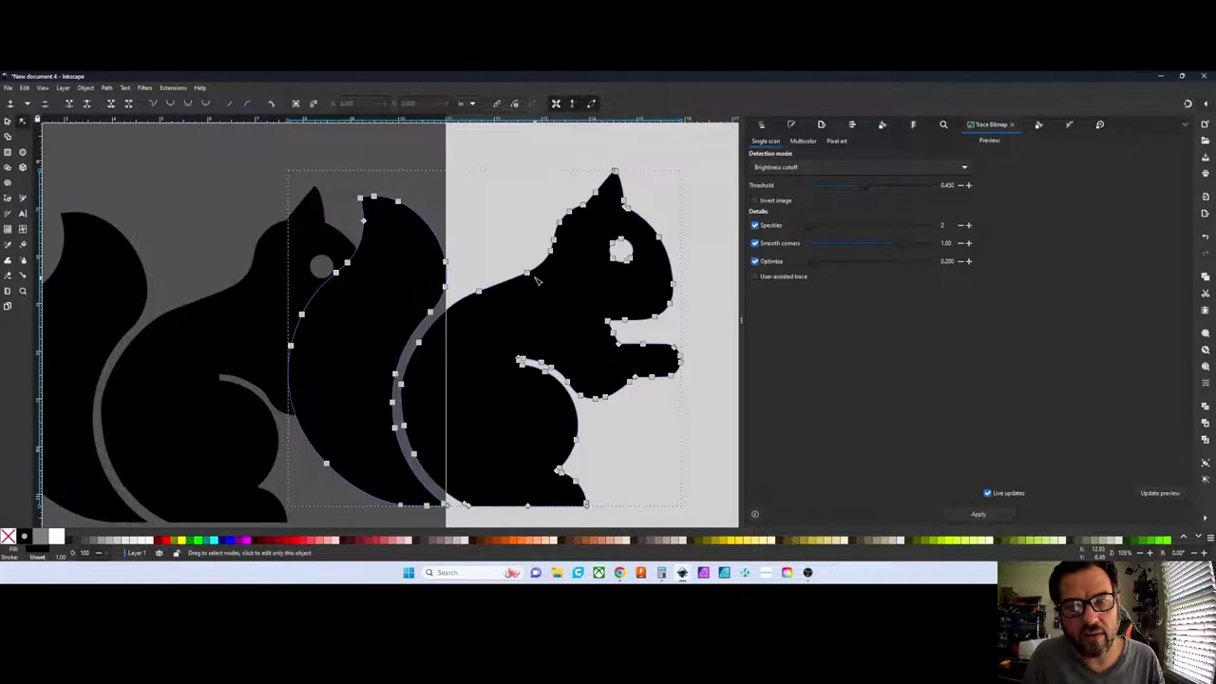
{"action": "mouse_move", "coordinate": [528, 275]}
{"action": "left_mouse_down"}
{"action": "mouse_move", "coordinate": [542, 298]}
{"action": "mouse_move", "coordinate": [490, 230]}
{"action": "mouse_move", "coordinate": [518, 274]}
{"action": "left_mouse_up"}
{"action": "scroll", "coordinate": [518, 275], "scroll_direction": "up", "scroll_amount": 10}
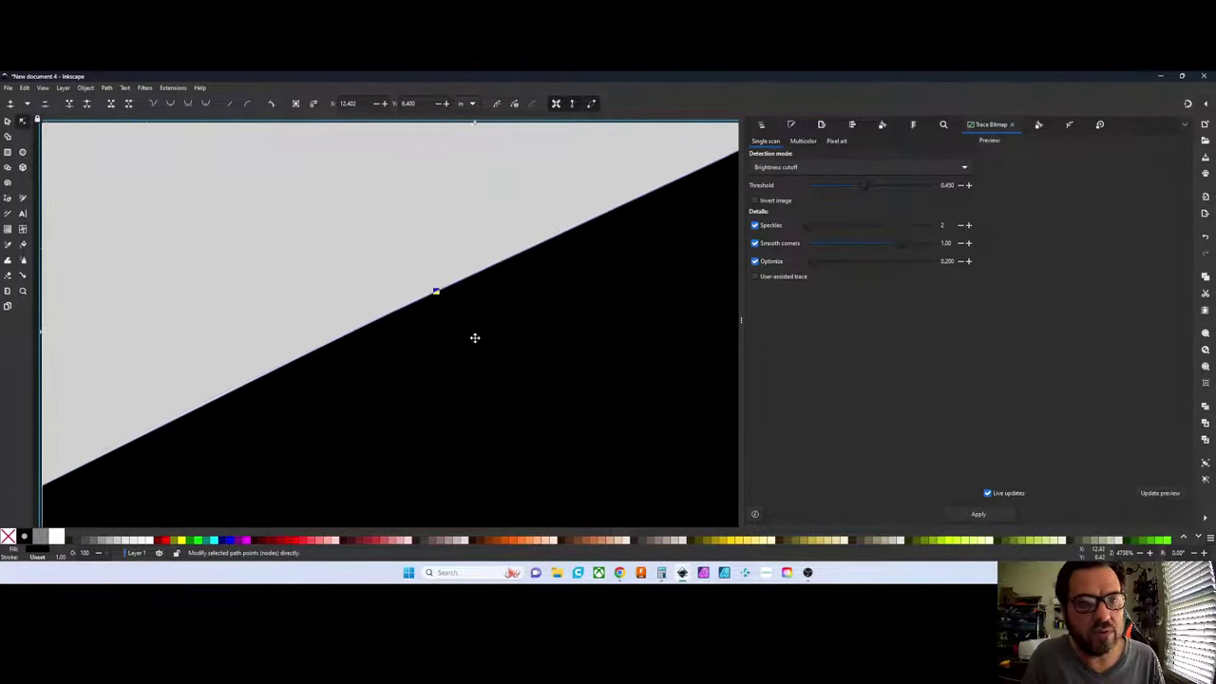
{"action": "scroll", "coordinate": [475, 337], "scroll_direction": "up", "scroll_amount": 5}
{"action": "scroll", "coordinate": [461, 348], "scroll_direction": "down", "scroll_amount": 20}
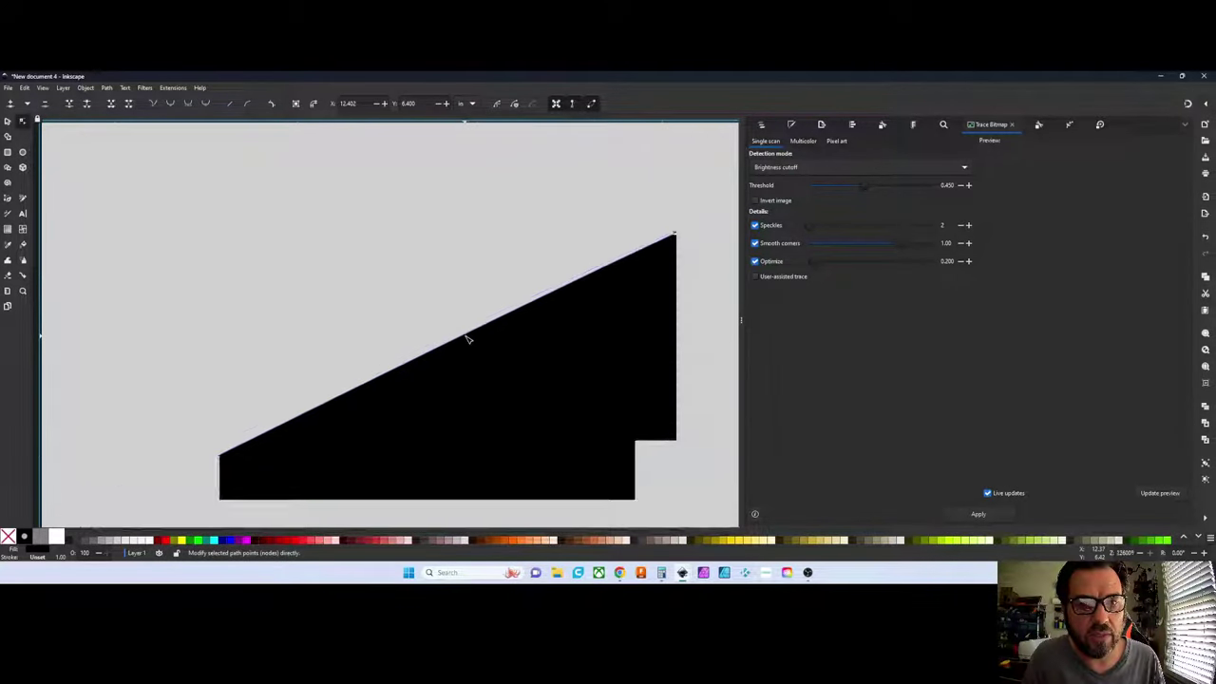
{"action": "left_click_drag", "start_coordinate": [480, 347], "coordinate": [416, 249]}
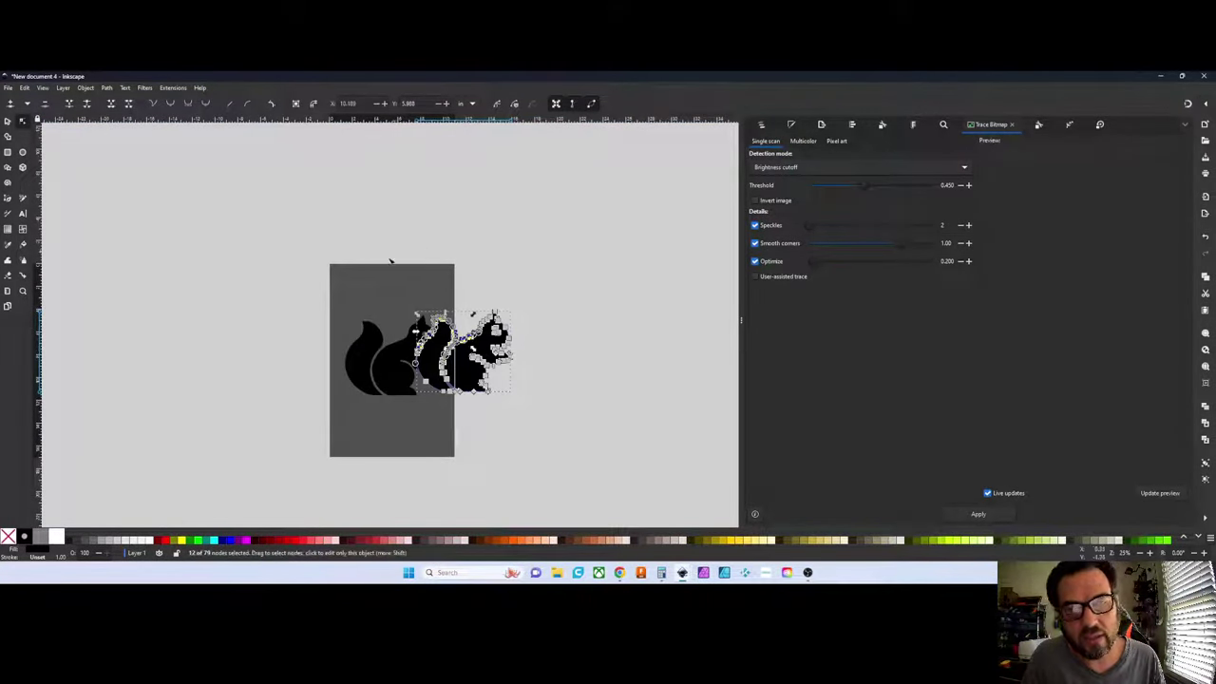
Switch back to Chrome and copy the detailed outlined squirrel image from the Etsy search result
{"action": "left_click", "coordinate": [619, 572]}
{"action": "scroll", "coordinate": [400, 402], "scroll_direction": "down", "scroll_amount": 1}
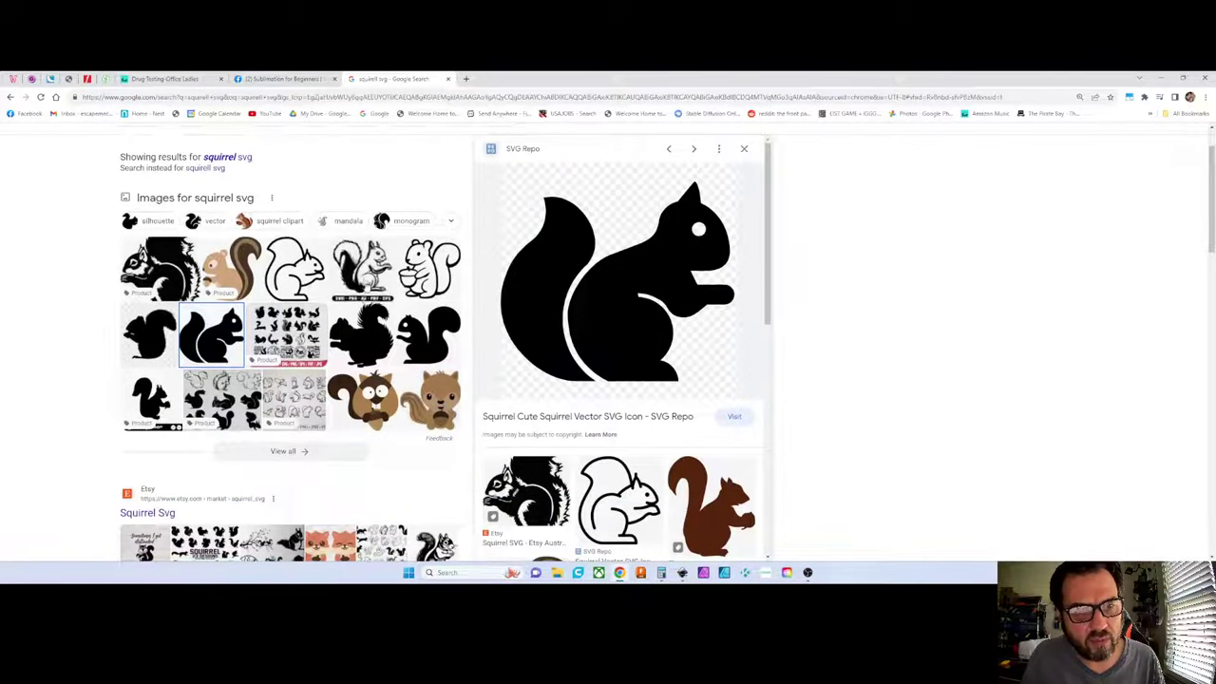
{"action": "left_click", "coordinate": [362, 268]}
{"action": "right_click", "coordinate": [632, 270]}
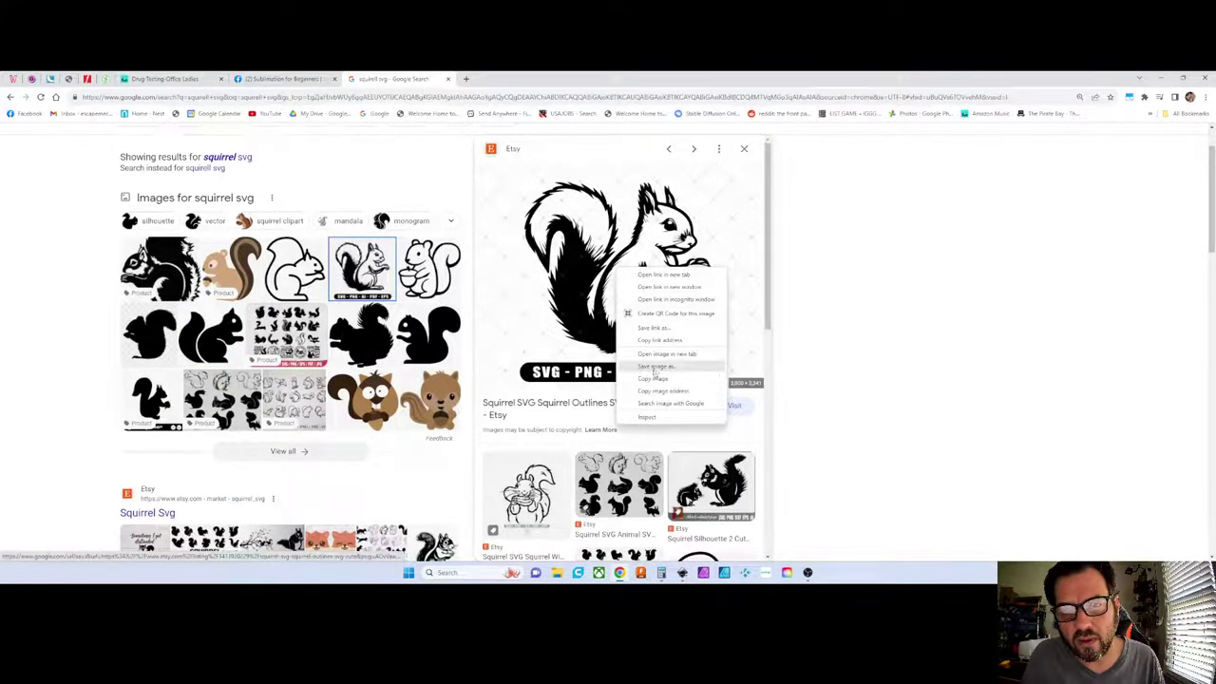
{"action": "left_click", "coordinate": [653, 378]}
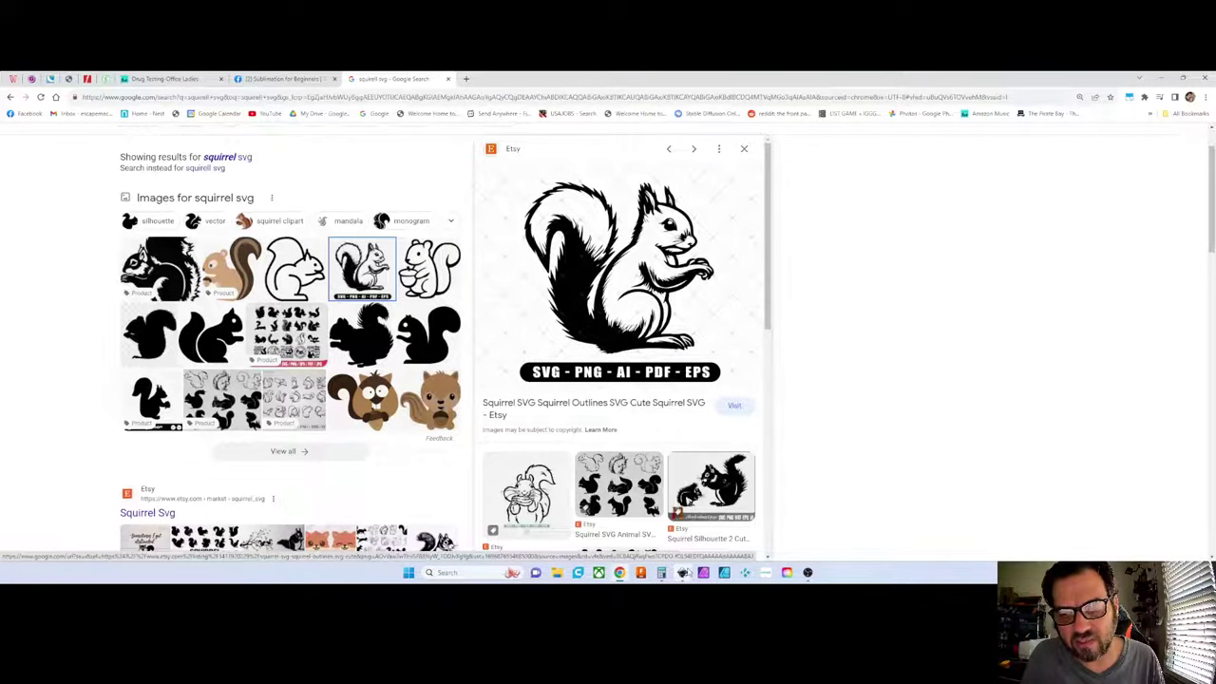
Return to New document 4 and delete the traced squirrel silhouette path
{"action": "mouse_move", "coordinate": [683, 572]}
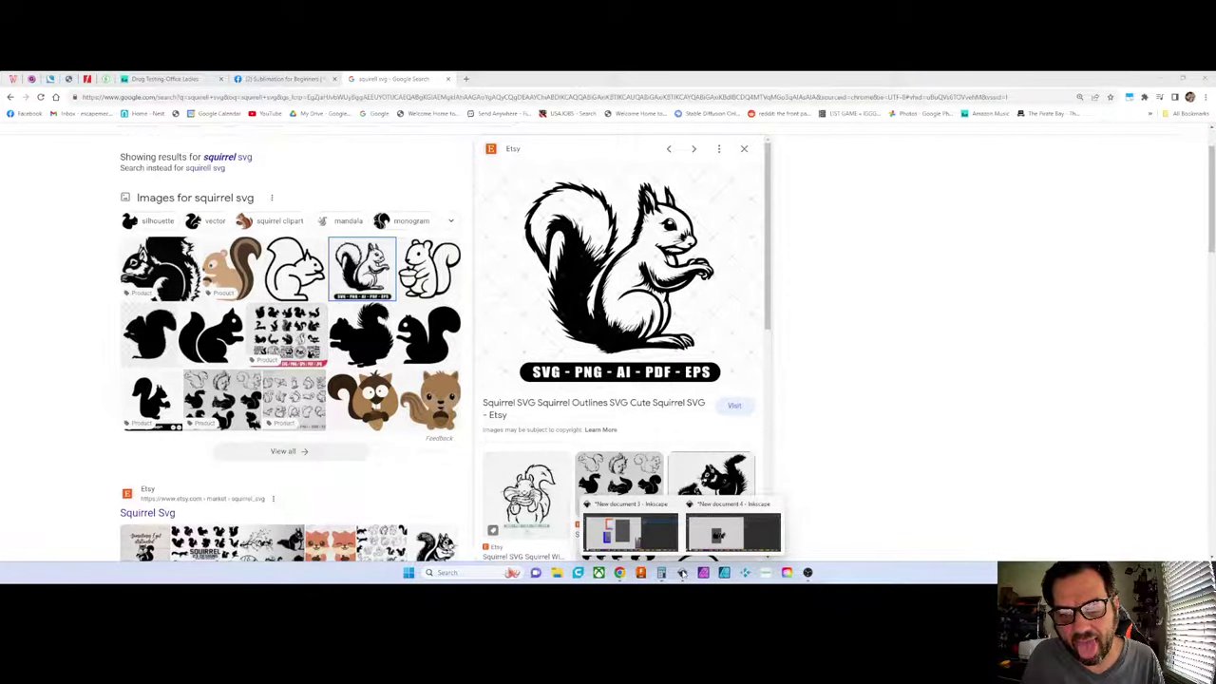
{"action": "left_click", "coordinate": [717, 536]}
{"action": "left_click_drag", "start_coordinate": [285, 272], "coordinate": [615, 455]}
{"action": "key", "text": "Delete"}
Paste the copied outlined squirrel image over the page
{"action": "left_click", "coordinate": [411, 380]}
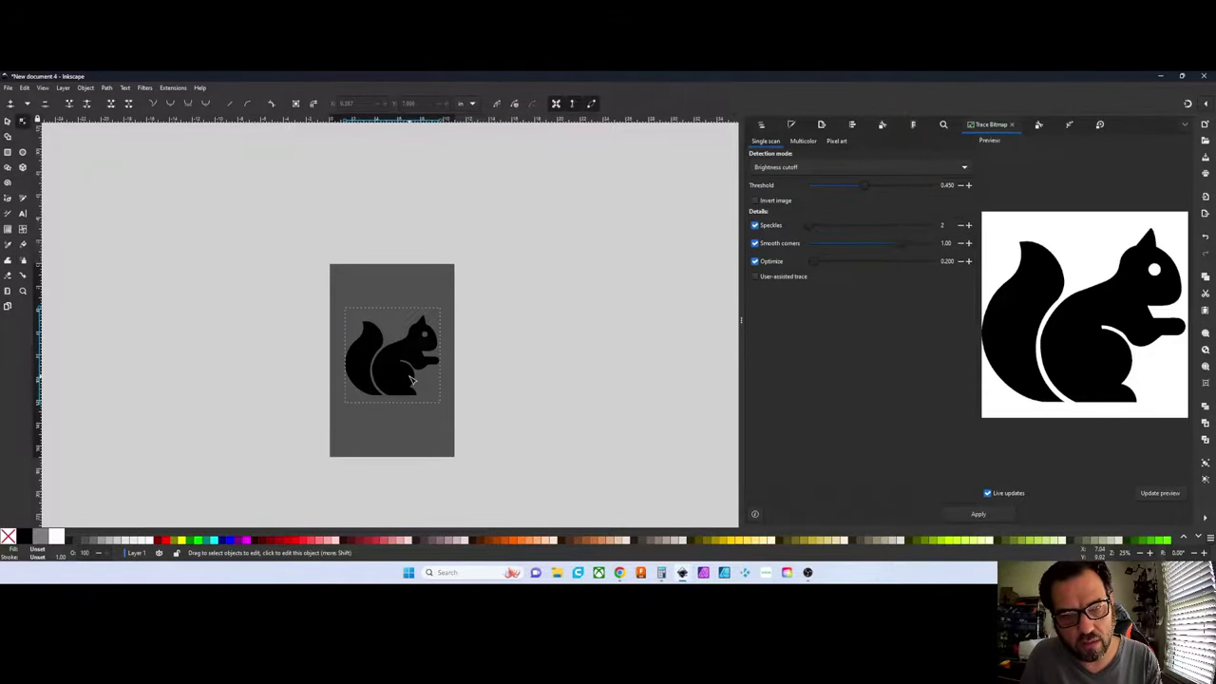
{"action": "left_click", "coordinate": [464, 356]}
{"action": "right_click", "coordinate": [495, 328]}
{"action": "key", "text": "Escape"}
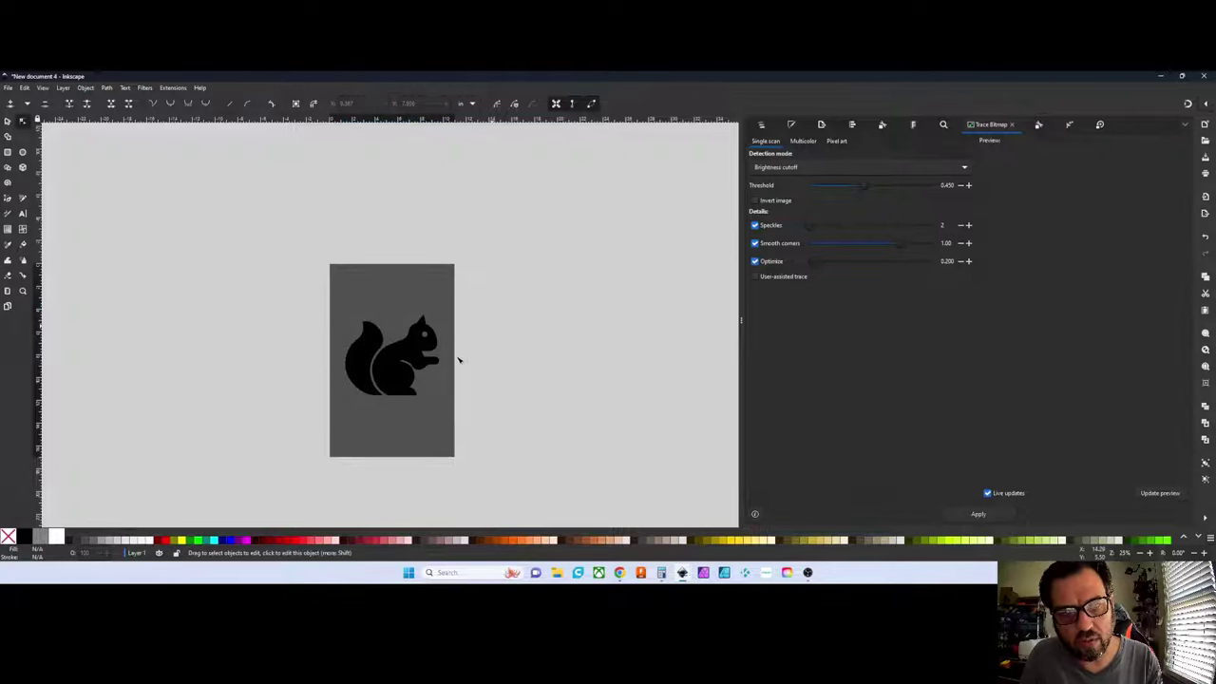
{"action": "left_click_drag", "start_coordinate": [459, 359], "coordinate": [459, 359]}
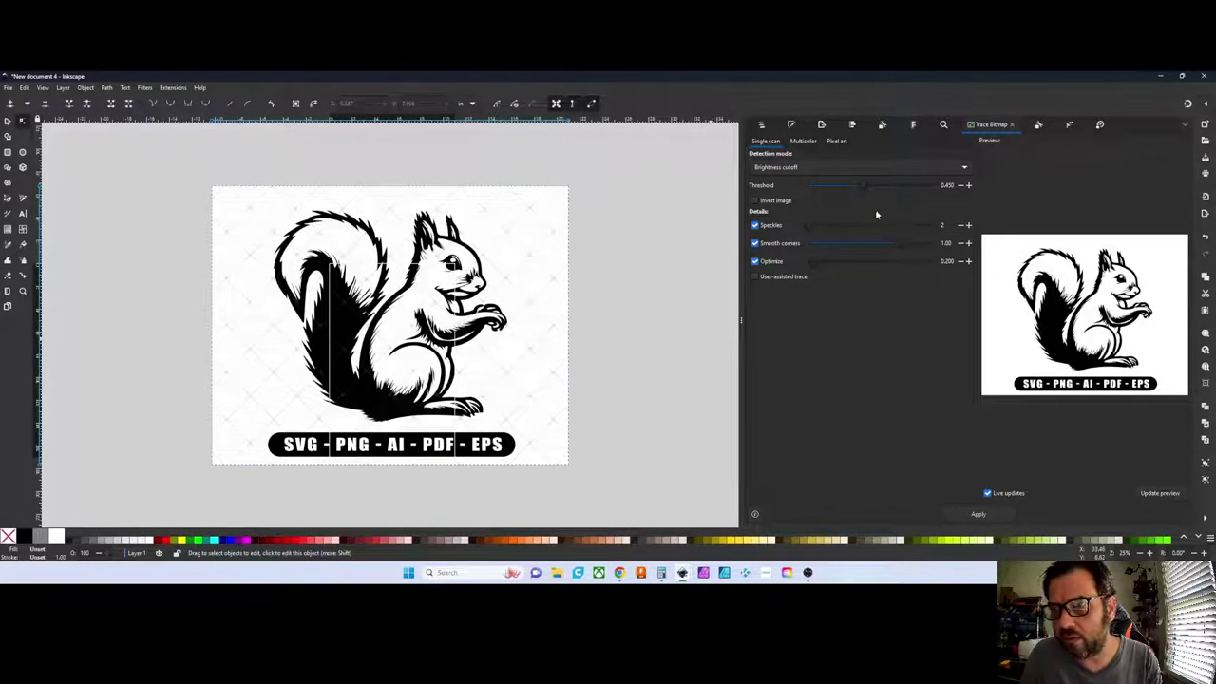
Trace the outlined squirrel image with Brightness cutoff at threshold 0.582 and pull the traced path off the original bitmap
{"action": "mouse_move", "coordinate": [835, 186]}
{"action": "left_mouse_down"}
{"action": "mouse_move", "coordinate": [900, 189]}
{"action": "mouse_move", "coordinate": [823, 198]}
{"action": "mouse_move", "coordinate": [934, 196]}
{"action": "mouse_move", "coordinate": [888, 202]}
{"action": "left_mouse_up"}
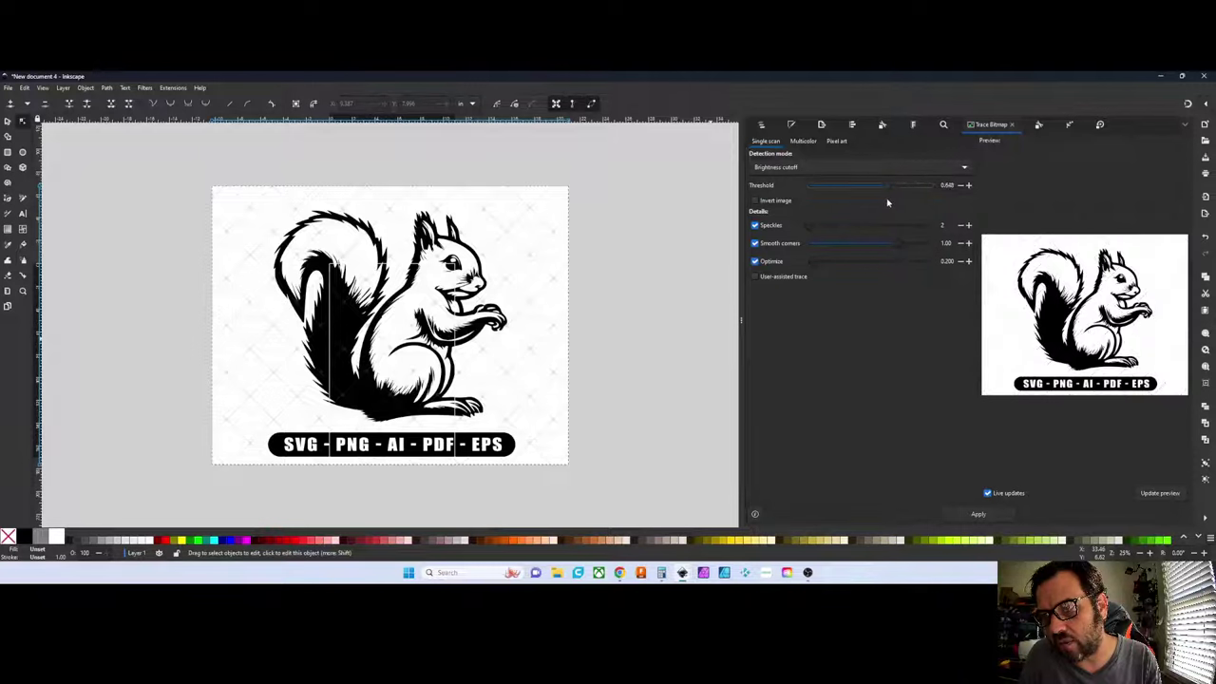
{"action": "left_click", "coordinate": [979, 514]}
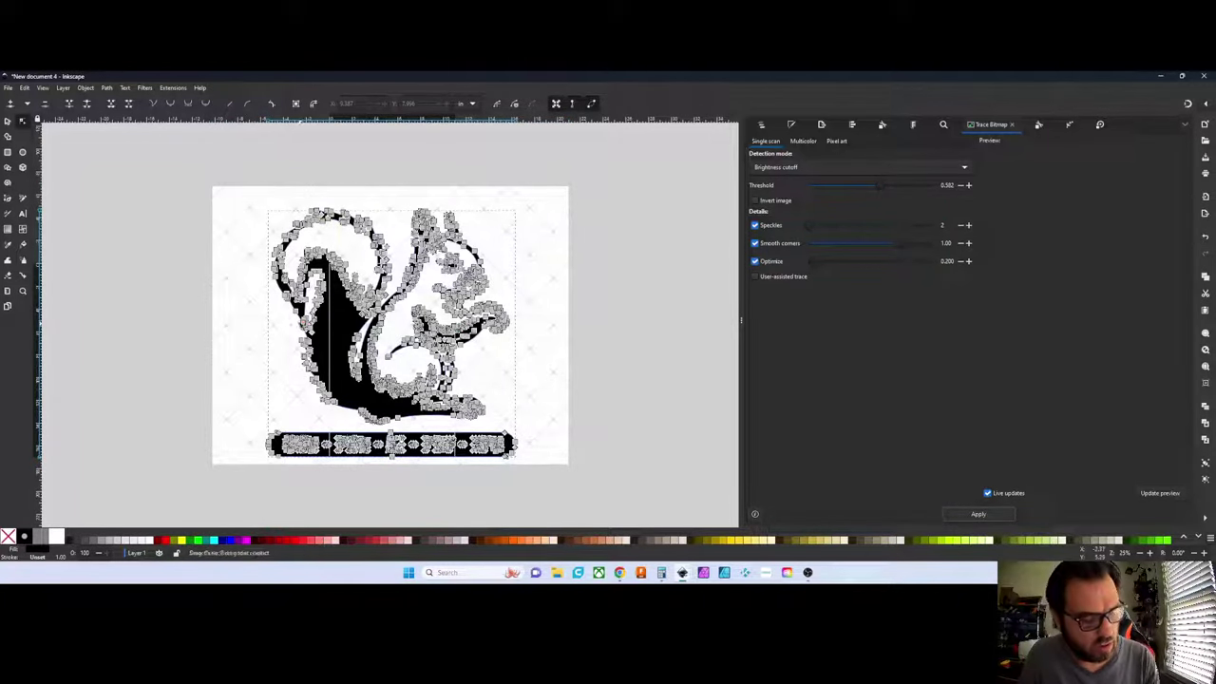
{"action": "left_click", "coordinate": [8, 122]}
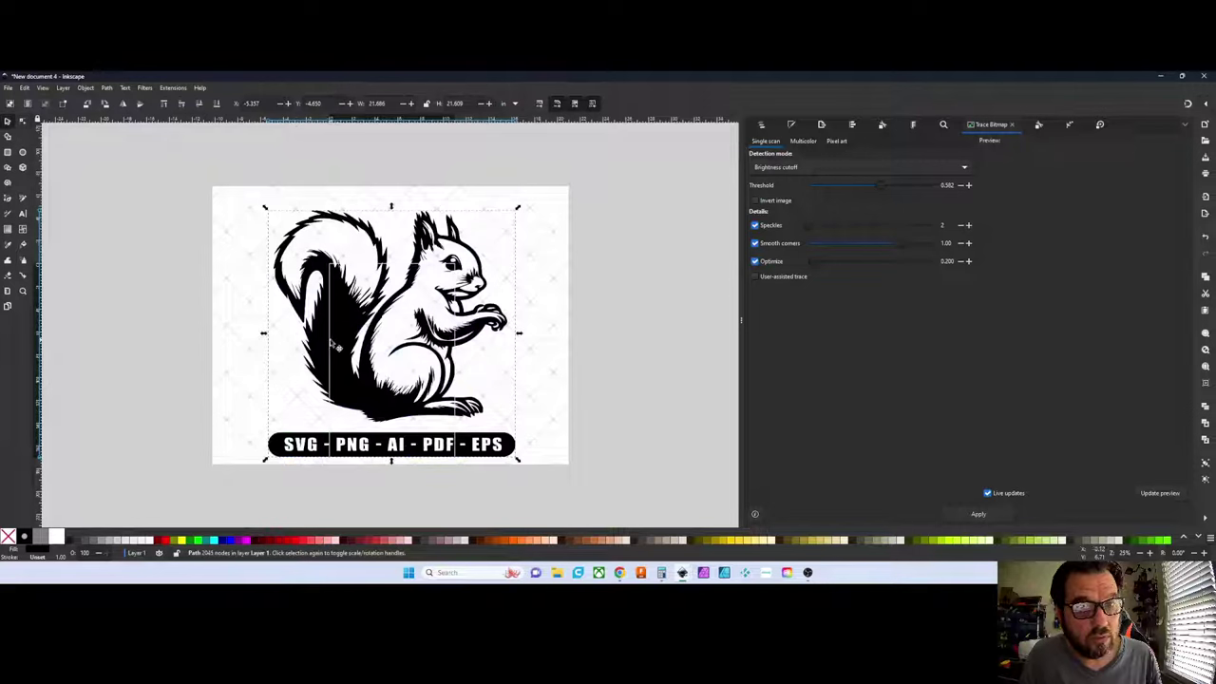
{"action": "left_click_drag", "start_coordinate": [336, 346], "coordinate": [620, 291]}
Delete the outlined squirrel bitmap and the leftover silhouette image, and move the traced squirrel over the page
{"action": "left_click", "coordinate": [441, 336]}
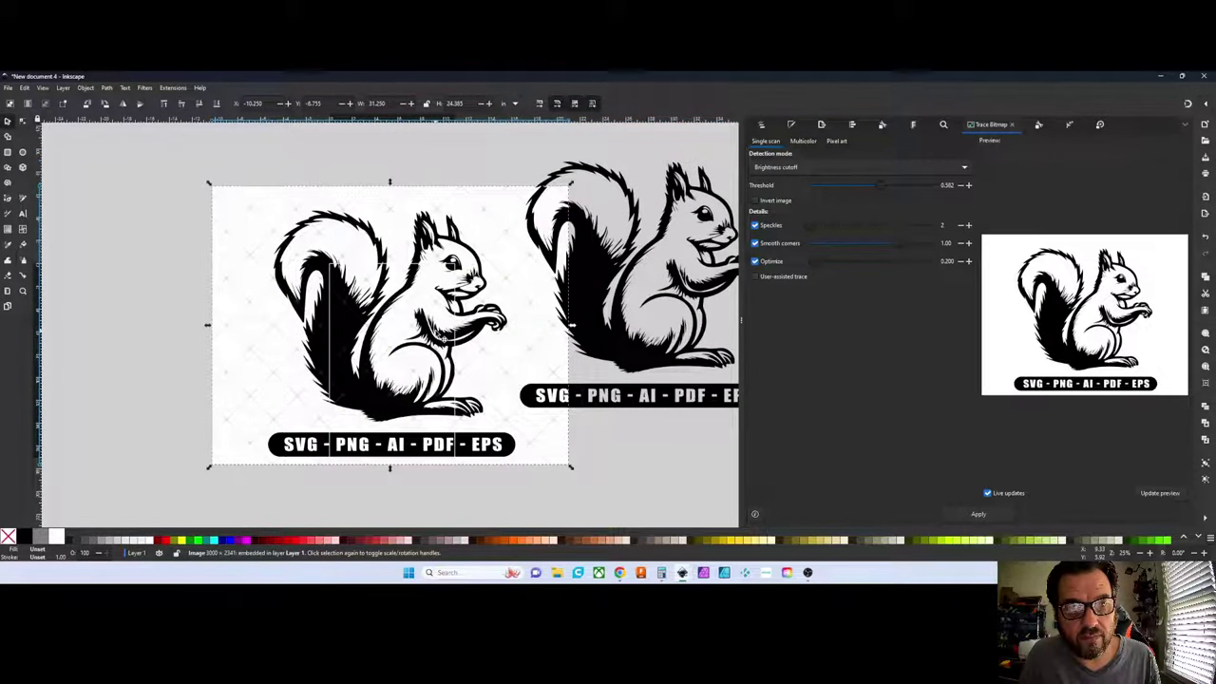
{"action": "key", "text": "Delete"}
{"action": "left_click_drag", "start_coordinate": [272, 228], "coordinate": [437, 464]}
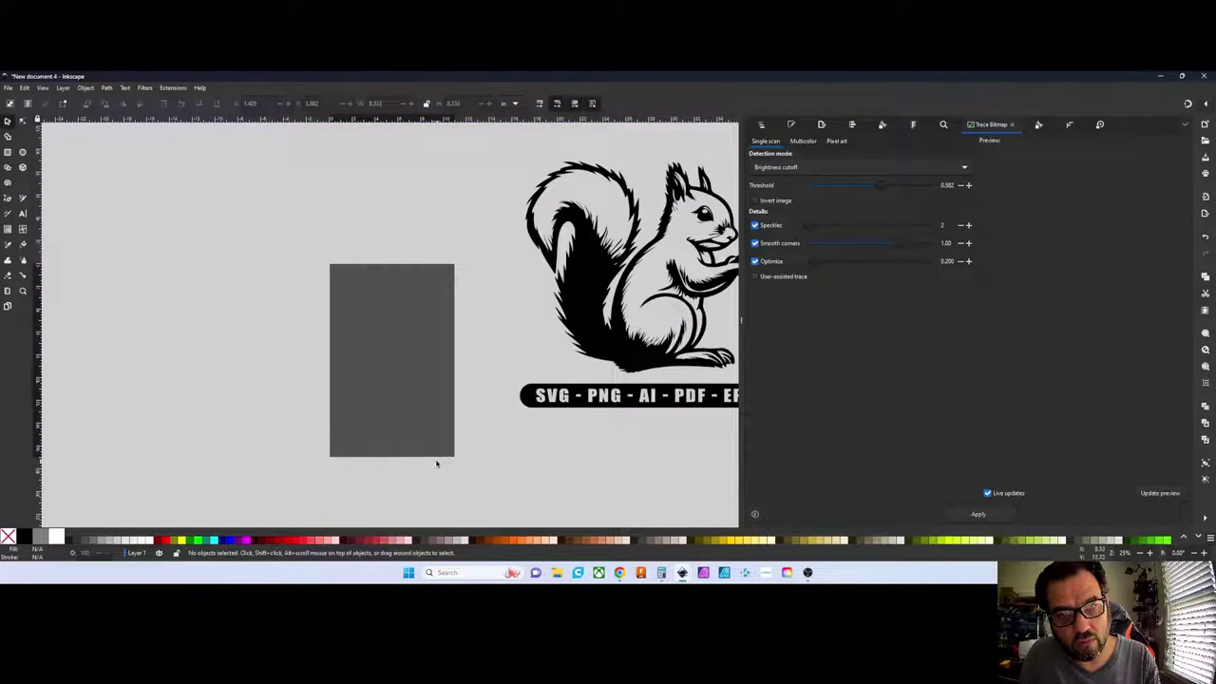
{"action": "left_click_drag", "start_coordinate": [568, 328], "coordinate": [320, 351]}
{"action": "left_click", "coordinate": [148, 316]}
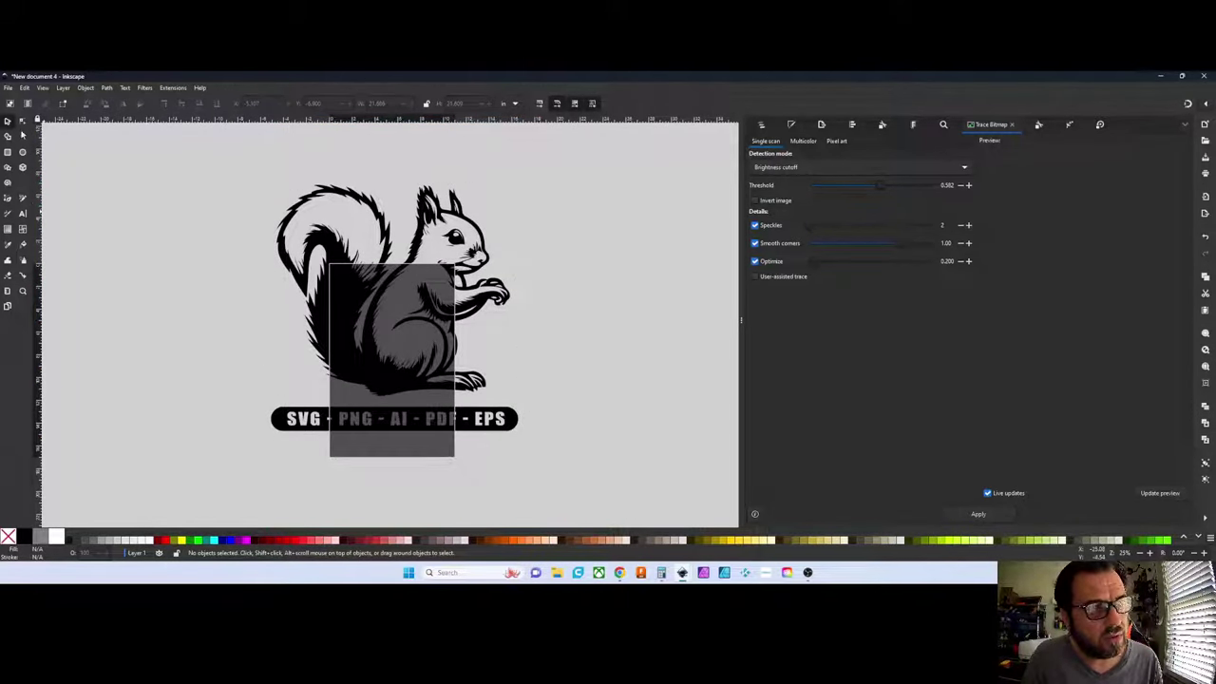
Delete all nodes of the "SVG - PNG - AI - PDF - EPS" banner beneath the traced squirrel
{"action": "left_click", "coordinate": [22, 123]}
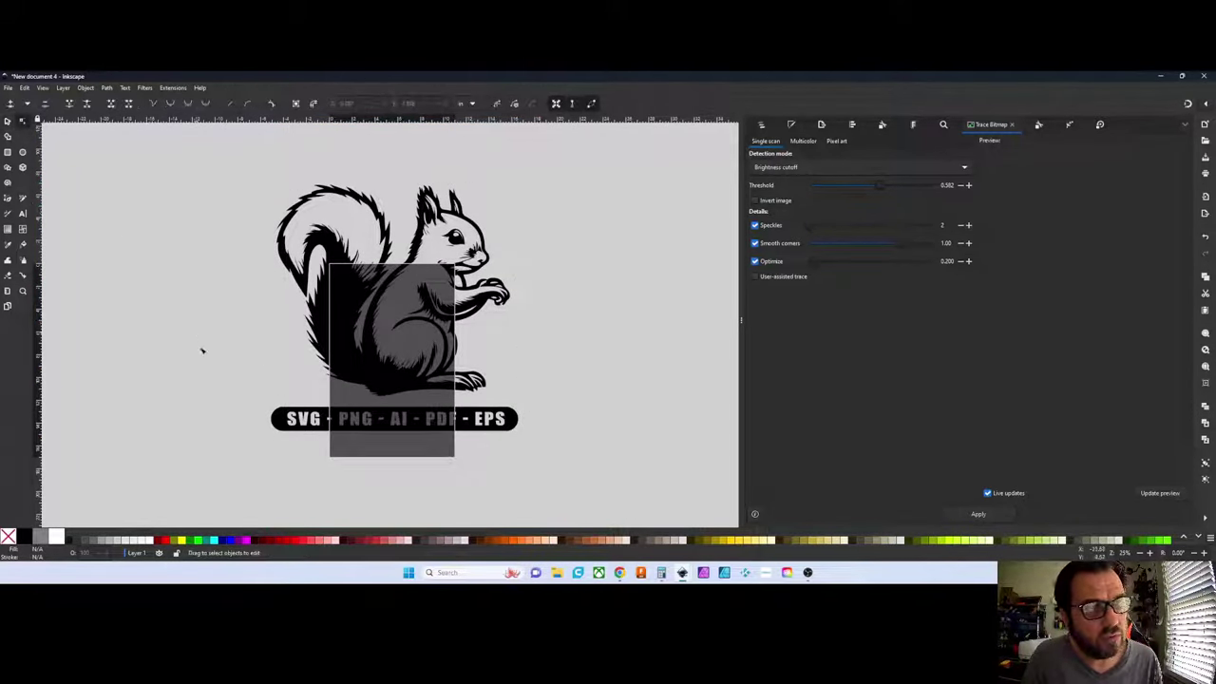
{"action": "left_click", "coordinate": [283, 415]}
{"action": "left_click_drag", "start_coordinate": [236, 399], "coordinate": [538, 463]}
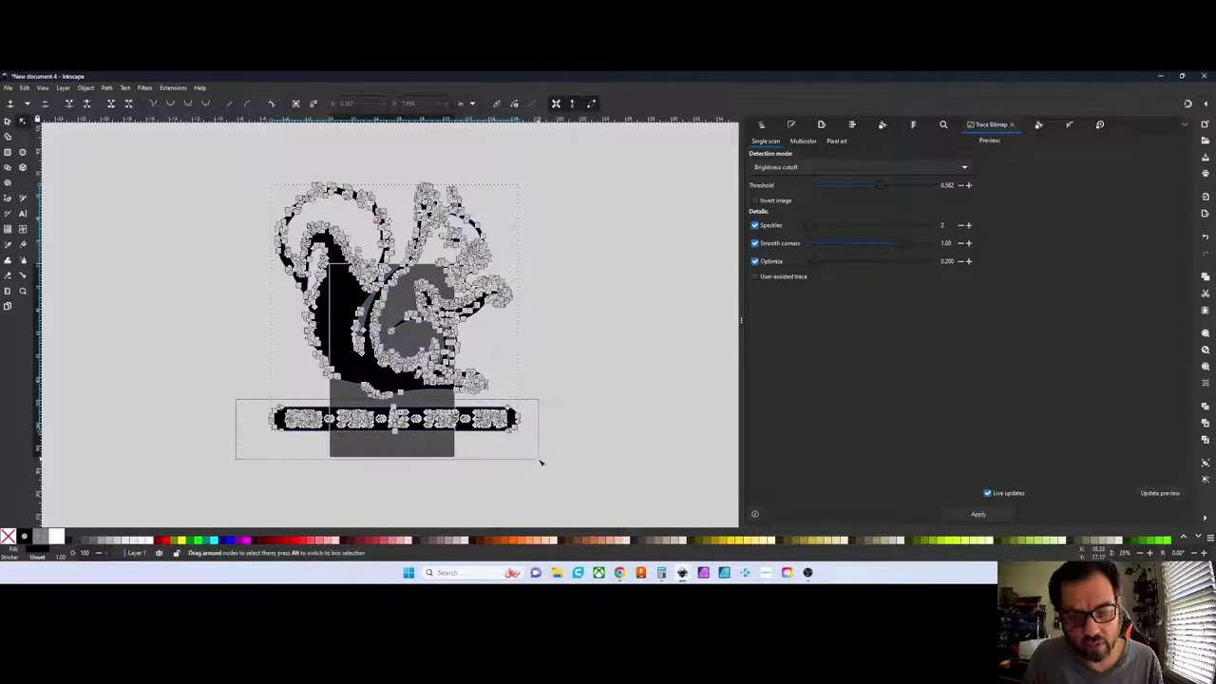
{"action": "key", "text": "Delete"}
{"action": "left_click", "coordinate": [8, 122]}
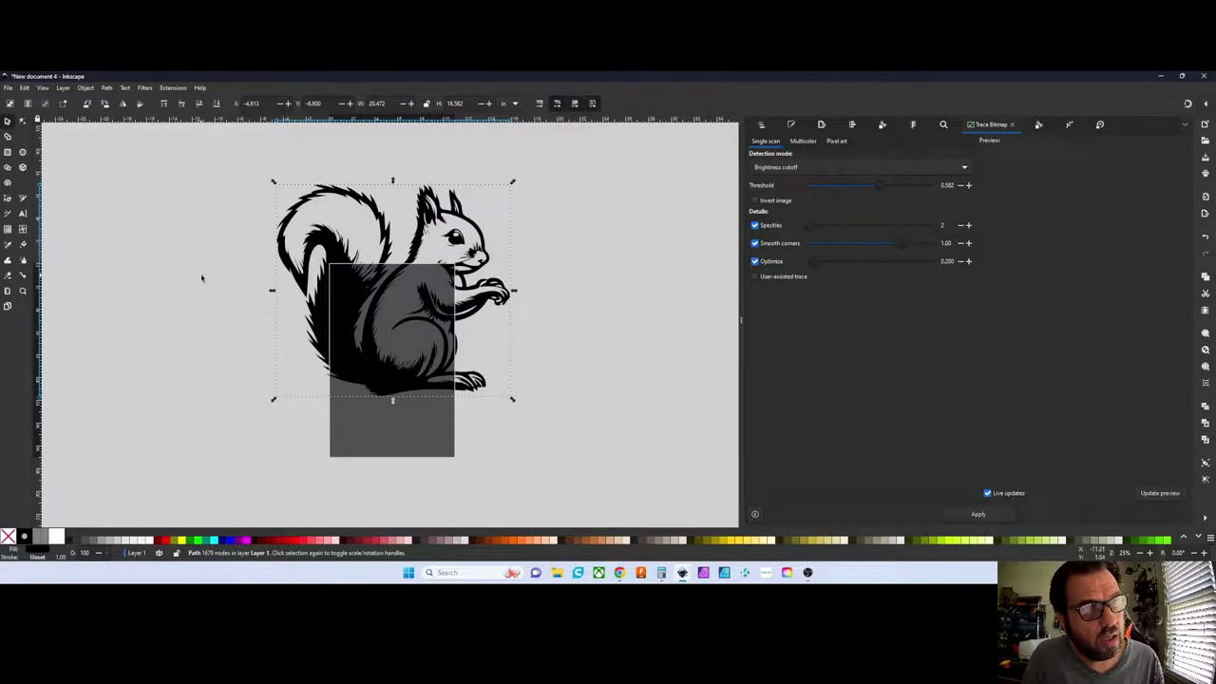
{"action": "key", "text": "Escape"}
Move the squirrel so only its front paws overlap the page's left edge, at about X -18.5 in, Y -7.1 in
{"action": "left_click_drag", "start_coordinate": [357, 291], "coordinate": [190, 291]}
{"action": "scroll", "coordinate": [290, 275], "scroll_direction": "up", "scroll_amount": 3}
{"action": "scroll", "coordinate": [290, 276], "scroll_direction": "up", "scroll_amount": 2}
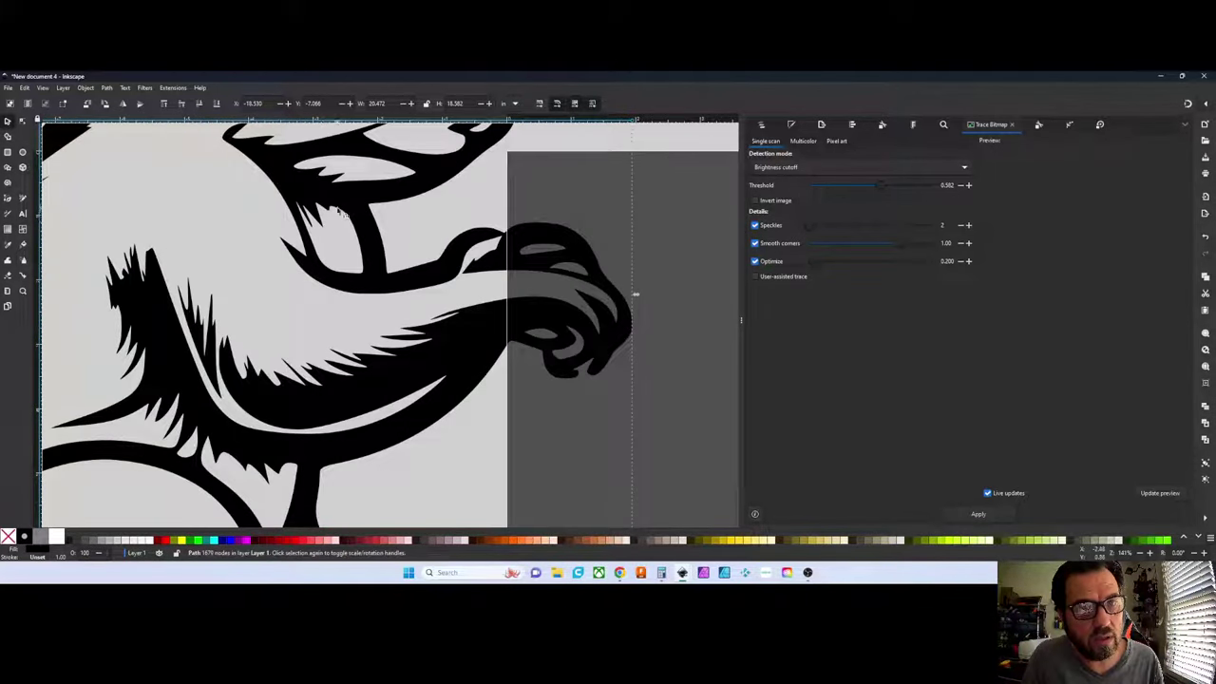
{"action": "scroll", "coordinate": [319, 249], "scroll_direction": "down", "scroll_amount": 6}
{"action": "scroll", "coordinate": [318, 249], "scroll_direction": "down", "scroll_amount": 2}
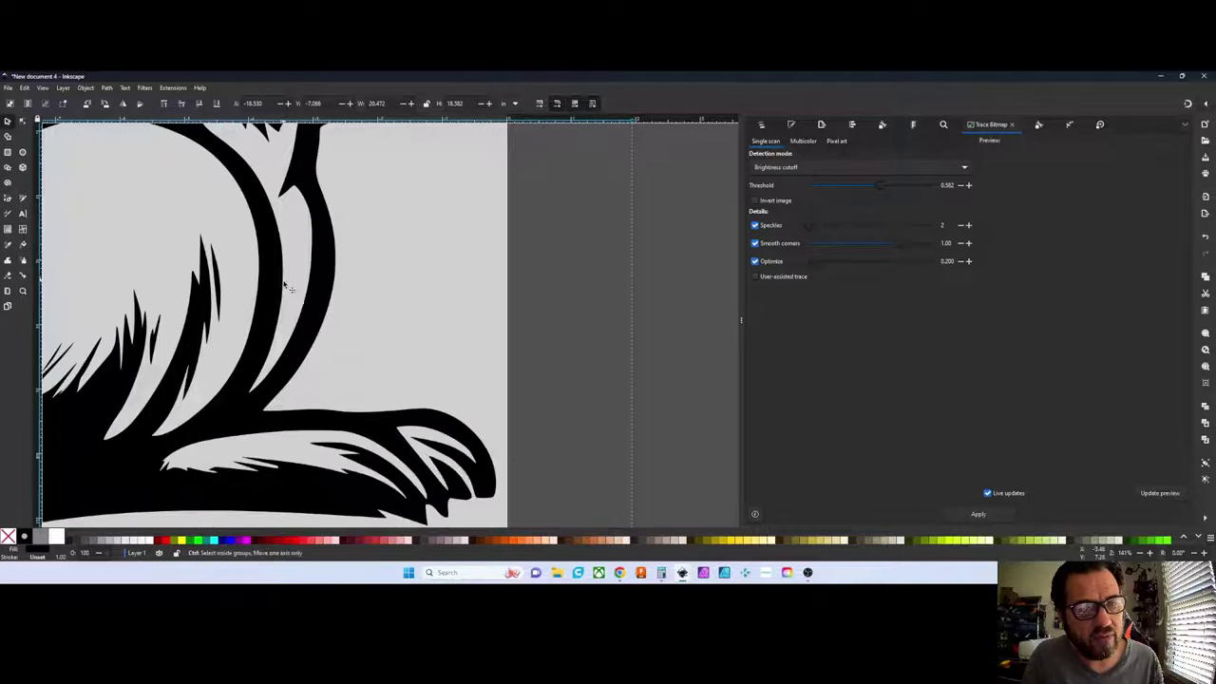
{"action": "scroll", "coordinate": [407, 380], "scroll_direction": "down", "scroll_amount": 3}
{"action": "scroll", "coordinate": [409, 393], "scroll_direction": "up", "scroll_amount": 4}
{"action": "scroll", "coordinate": [410, 392], "scroll_direction": "down", "scroll_amount": 2}
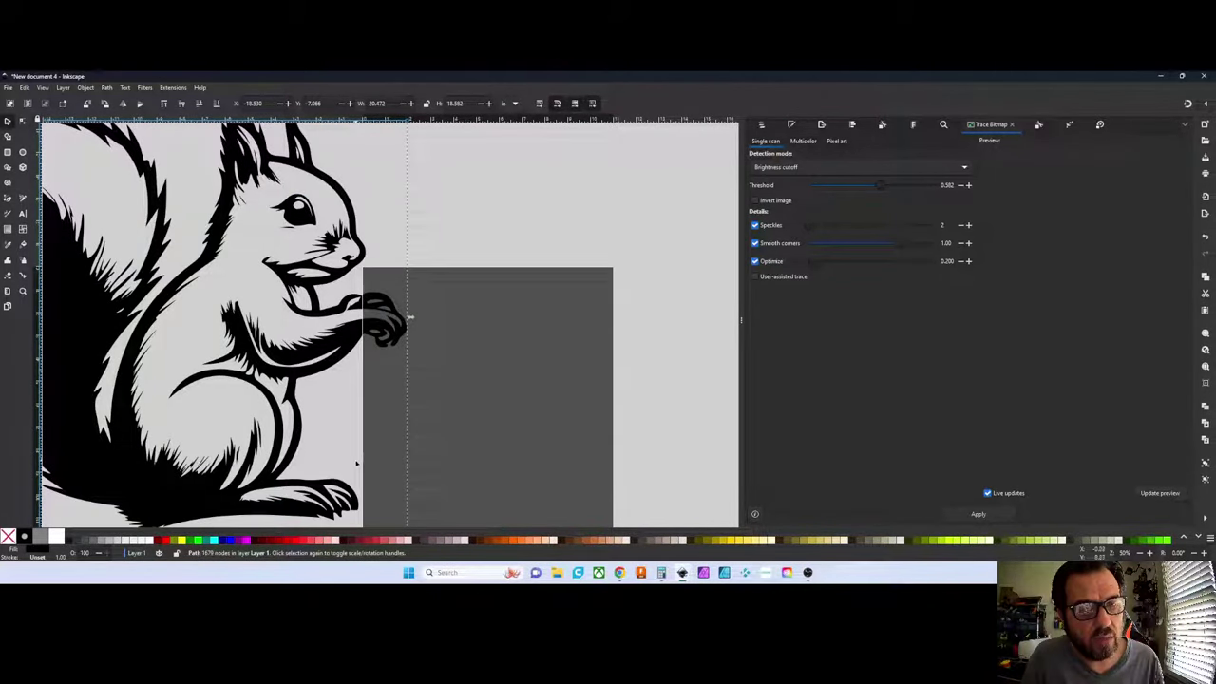
Try red fill colours on the traced squirrel and settle on a dark brown fill
{"action": "left_click", "coordinate": [367, 540]}
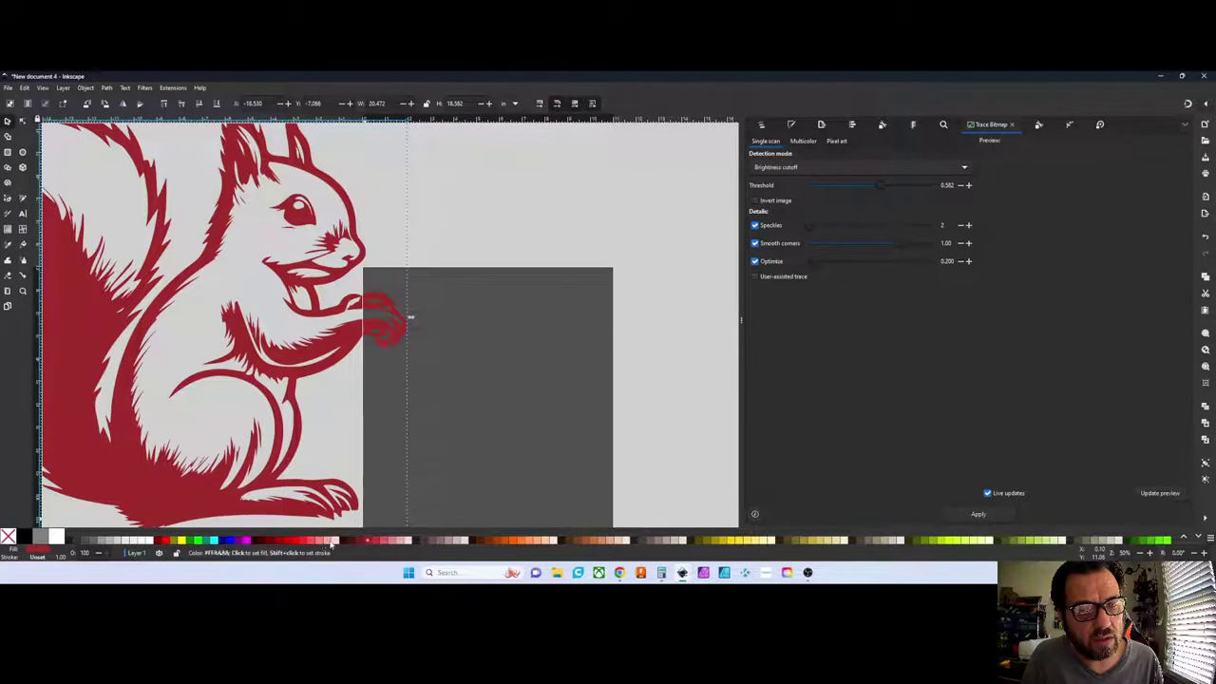
{"action": "left_click", "coordinate": [394, 541]}
{"action": "left_click", "coordinate": [167, 541]}
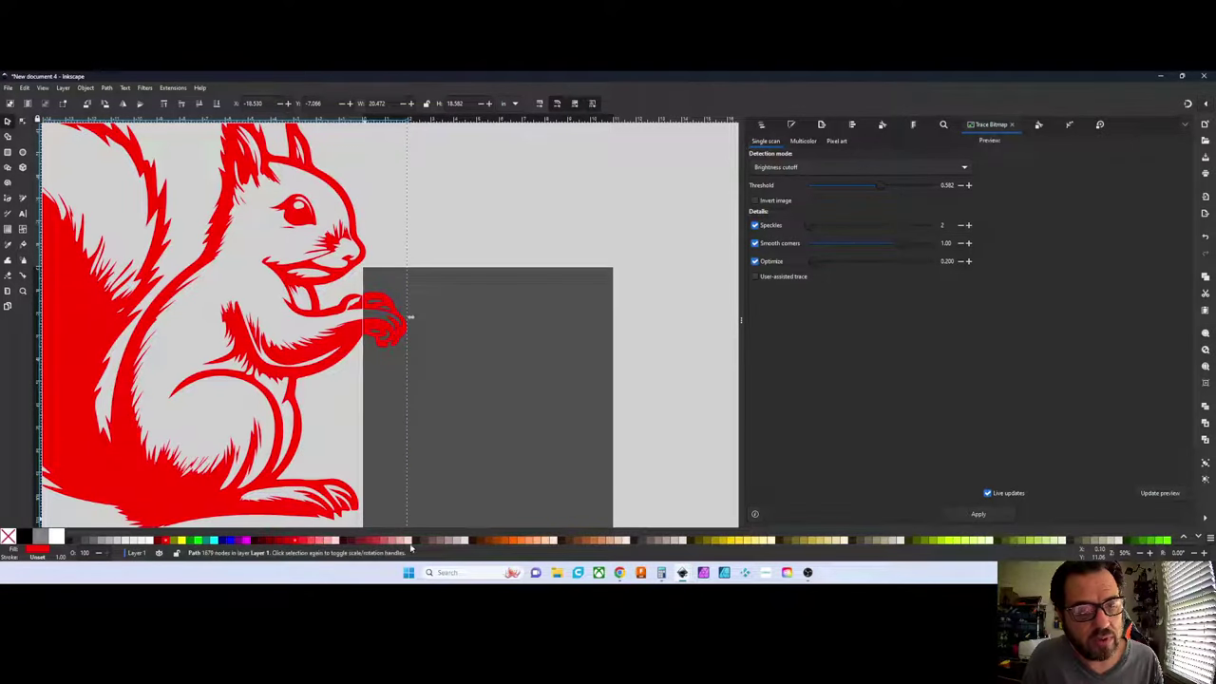
{"action": "left_click", "coordinate": [475, 541]}
Move the brown squirrel above the page so only its base overlaps the page's top edge, at about X 0.3 in, Y -17.3 in
{"action": "scroll", "coordinate": [396, 421], "scroll_direction": "down", "scroll_amount": 3}
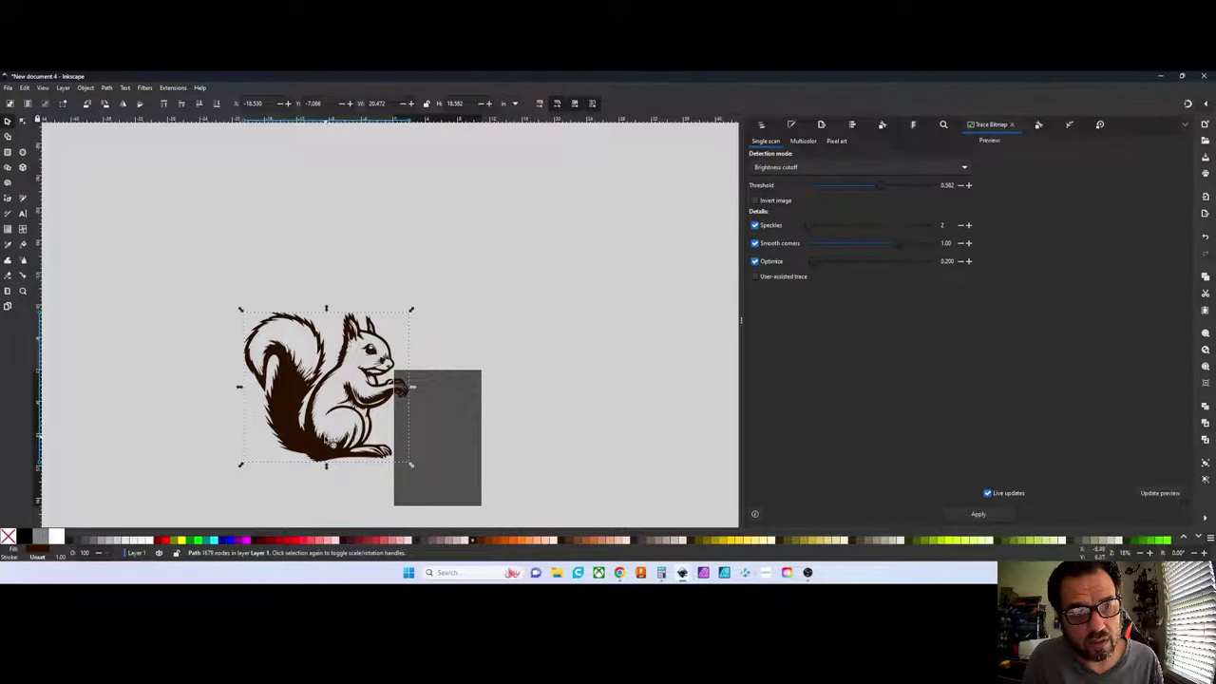
{"action": "scroll", "coordinate": [396, 421], "scroll_direction": "down", "scroll_amount": 2}
{"action": "scroll", "coordinate": [518, 251], "scroll_direction": "up", "scroll_amount": 3}
{"action": "scroll", "coordinate": [447, 337], "scroll_direction": "down", "scroll_amount": 4}
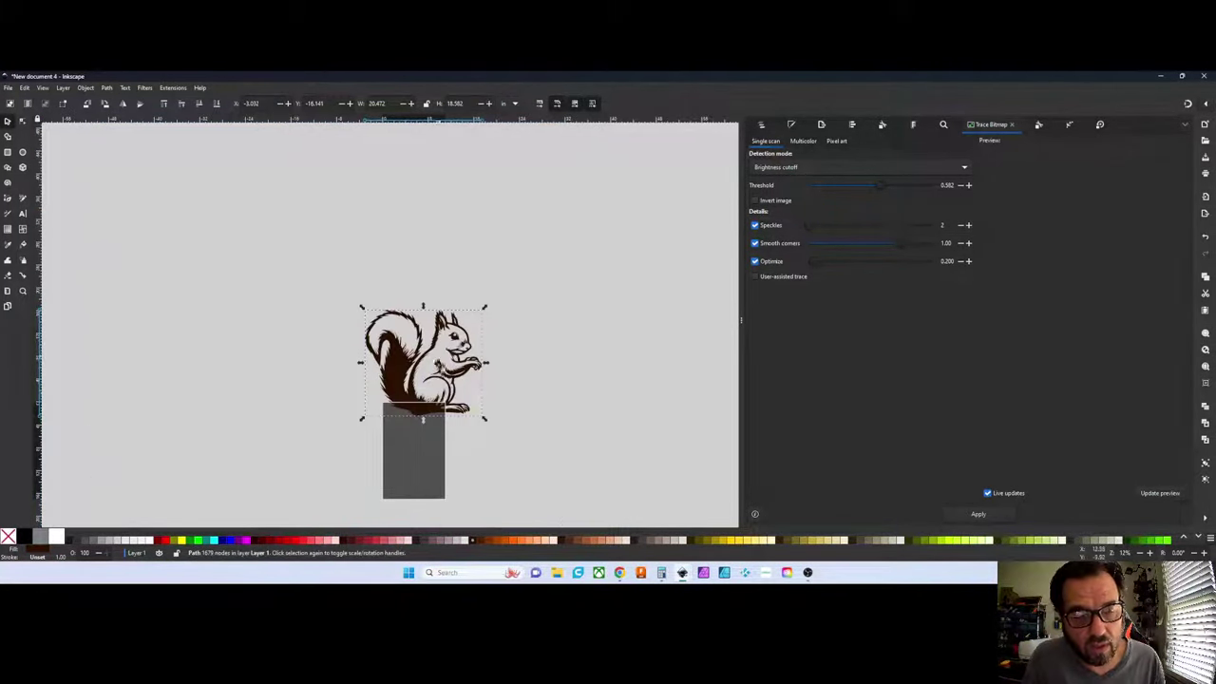
{"action": "mouse_move", "coordinate": [419, 384]}
{"action": "left_mouse_down"}
{"action": "mouse_move", "coordinate": [425, 463]}
{"action": "mouse_move", "coordinate": [430, 339]}
{"action": "left_mouse_up"}
{"action": "scroll", "coordinate": [430, 349], "scroll_direction": "up", "scroll_amount": 4}
{"action": "scroll", "coordinate": [430, 349], "scroll_direction": "up", "scroll_amount": 4}
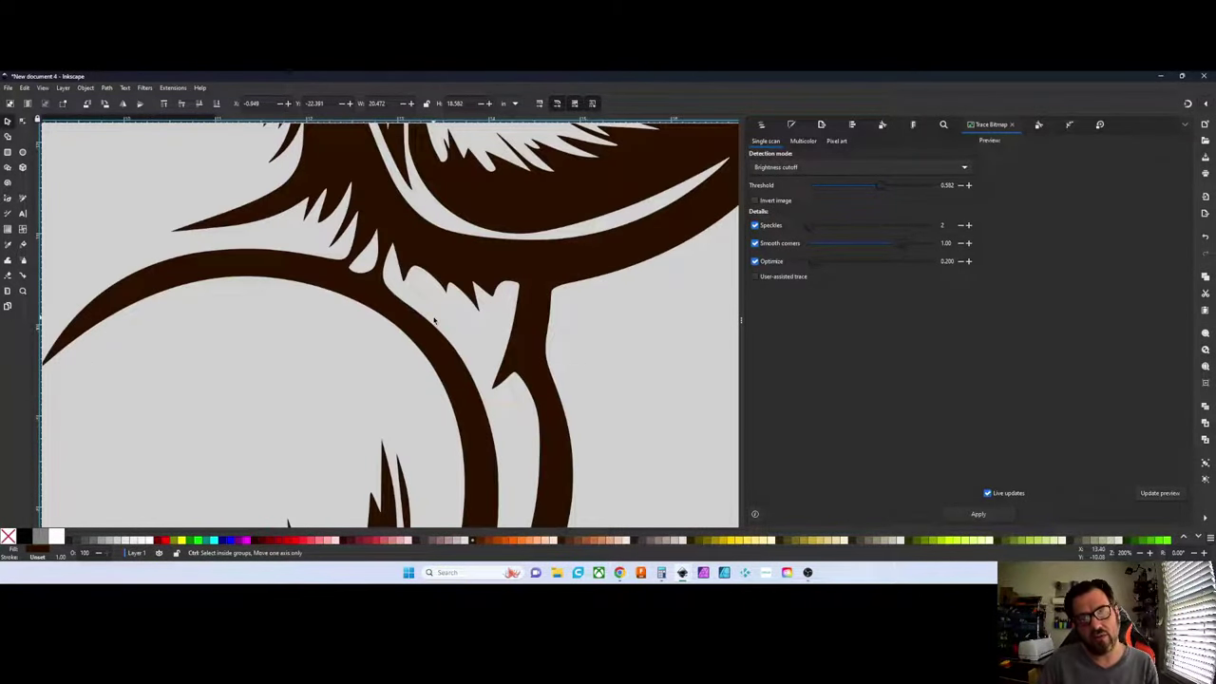
{"action": "scroll", "coordinate": [430, 321], "scroll_direction": "down", "scroll_amount": 4}
{"action": "scroll", "coordinate": [401, 277], "scroll_direction": "down", "scroll_amount": 4}
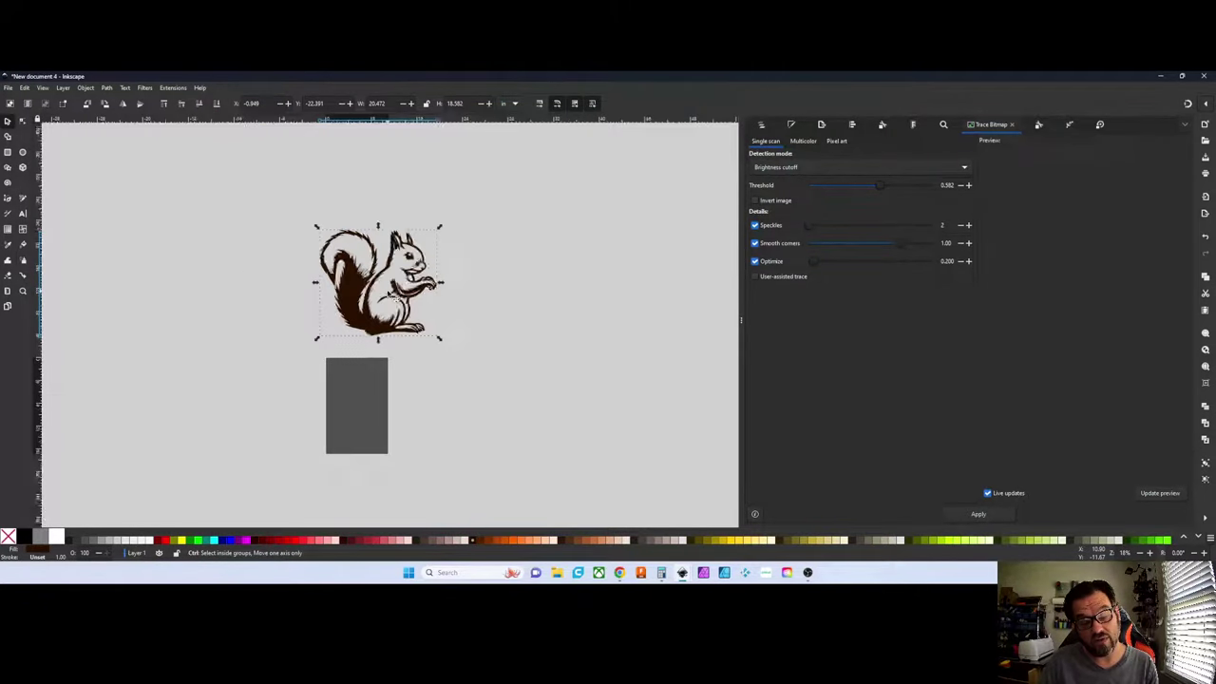
{"action": "left_click_drag", "start_coordinate": [378, 326], "coordinate": [385, 367]}
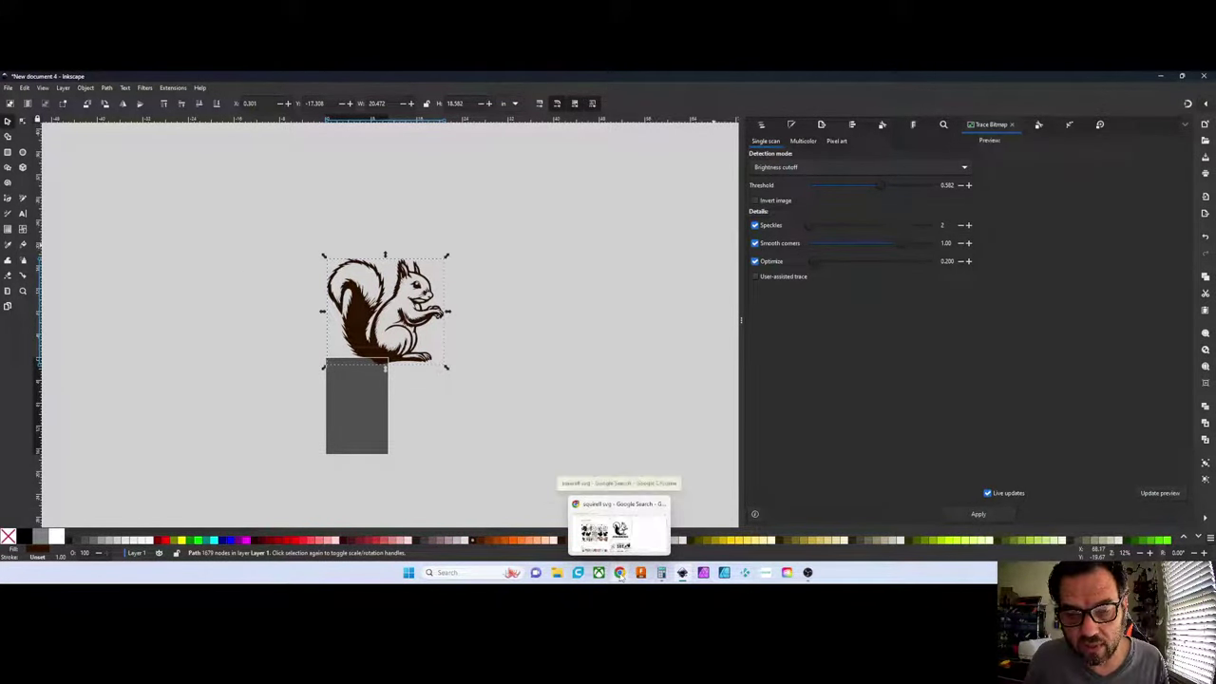
Switch to the OBS Studio window with the recording controls
{"action": "left_click", "coordinate": [808, 572]}
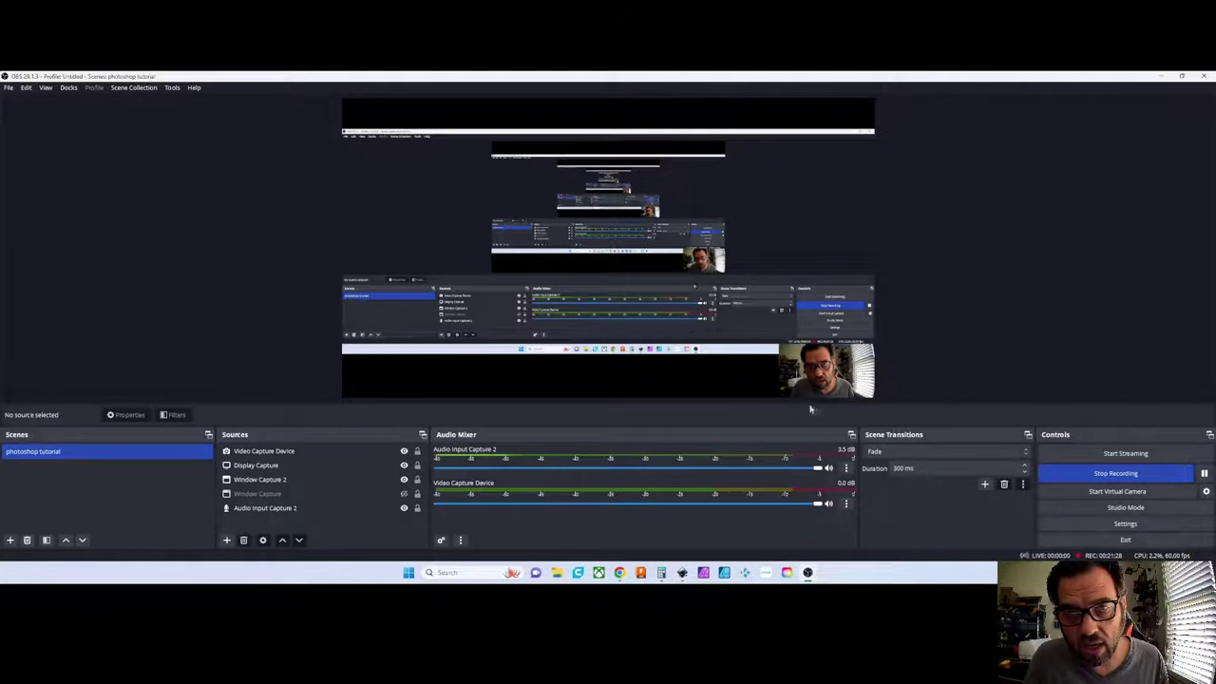